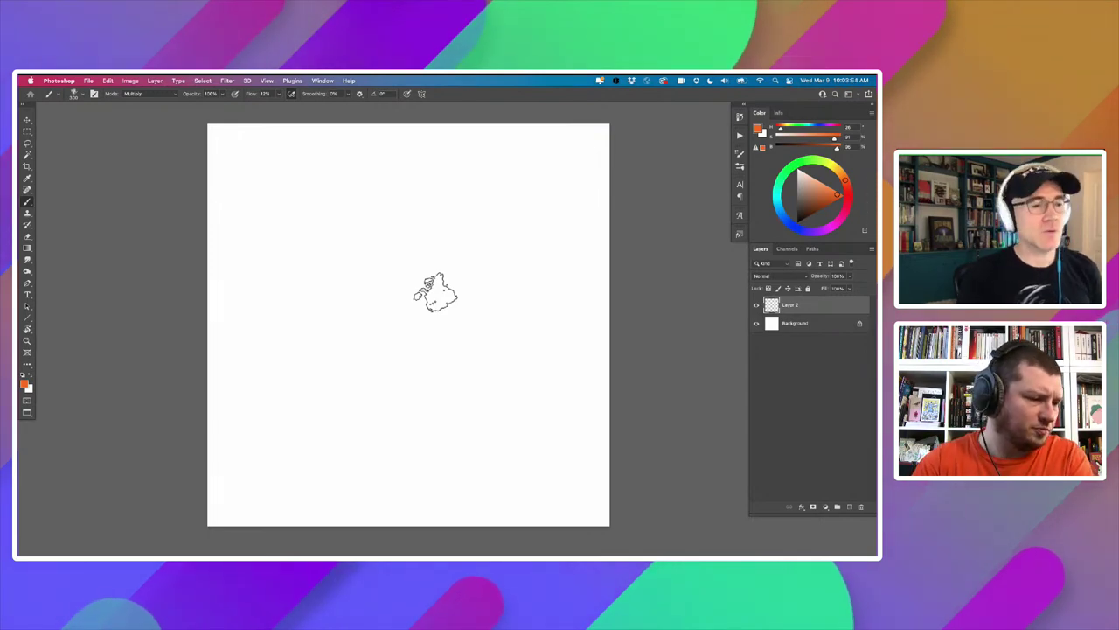
Switch the color picker to the Hue Cube and back to the Color Wheel.
key("super+z")
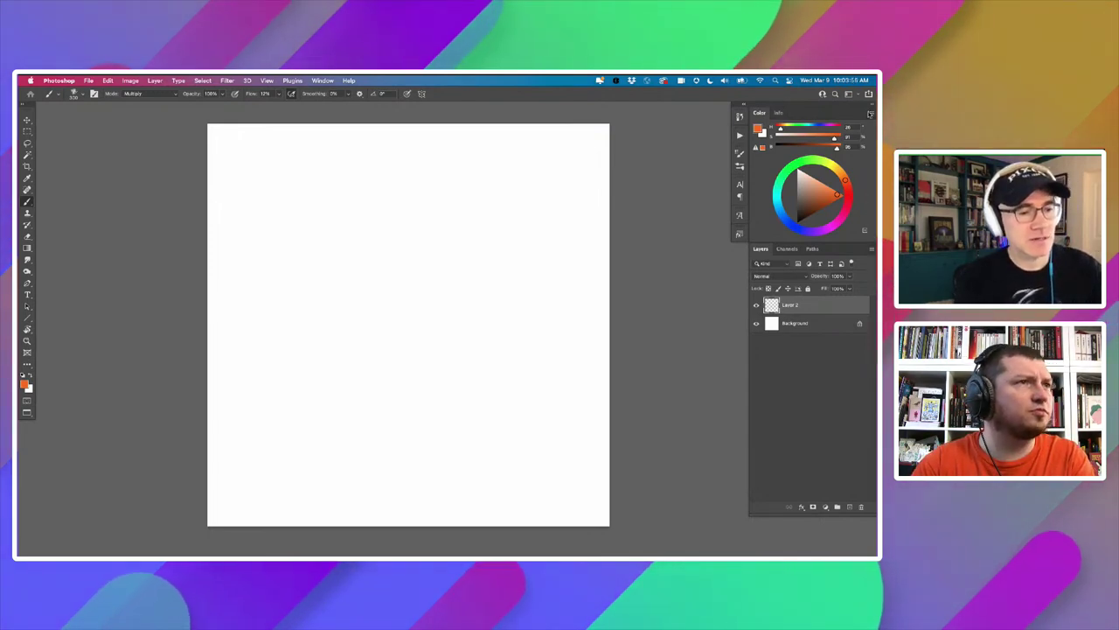
left_click(869, 114)
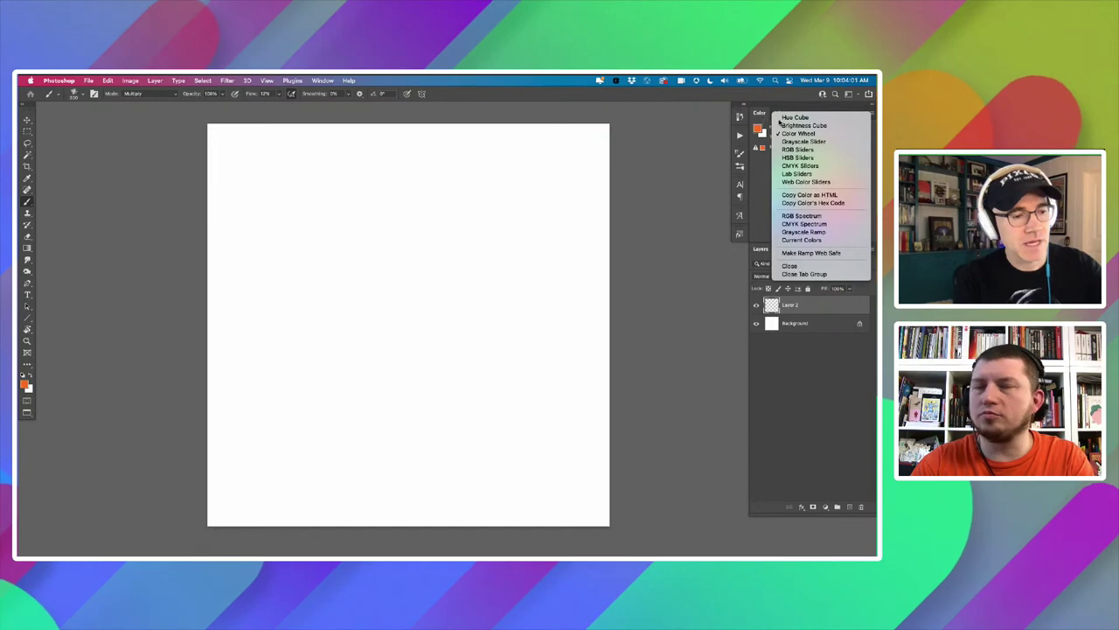
left_click(784, 117)
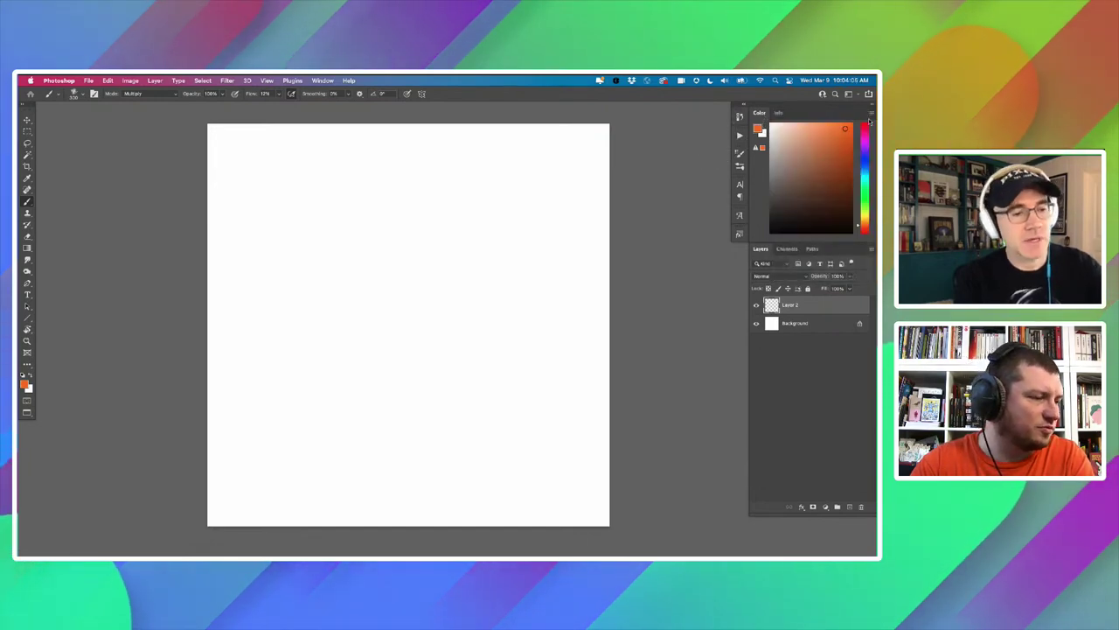
left_click(869, 118)
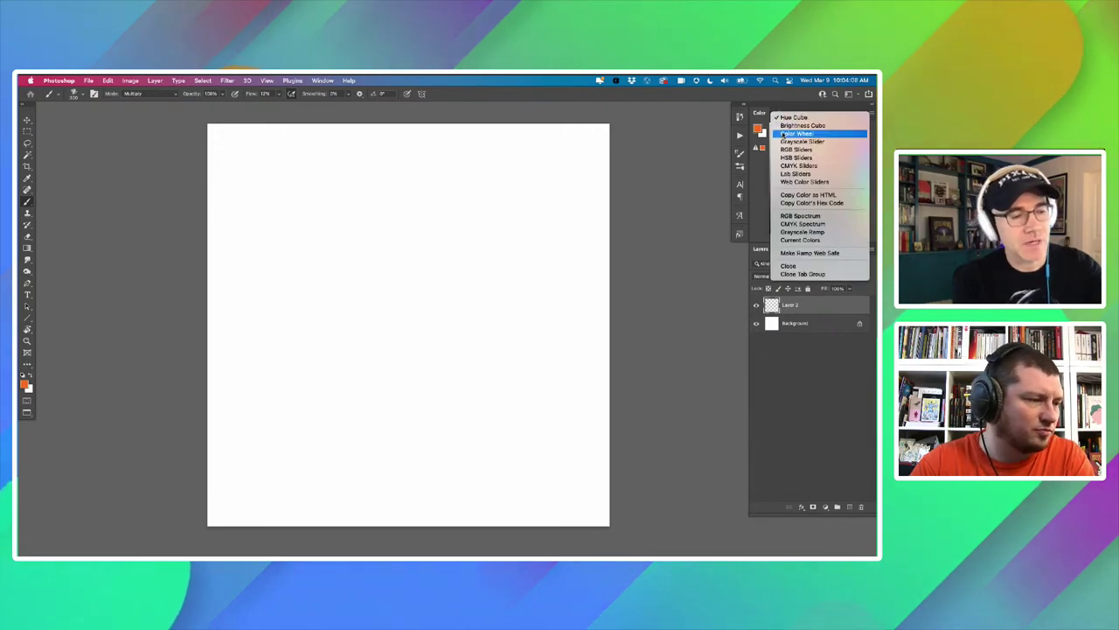
left_click(784, 134)
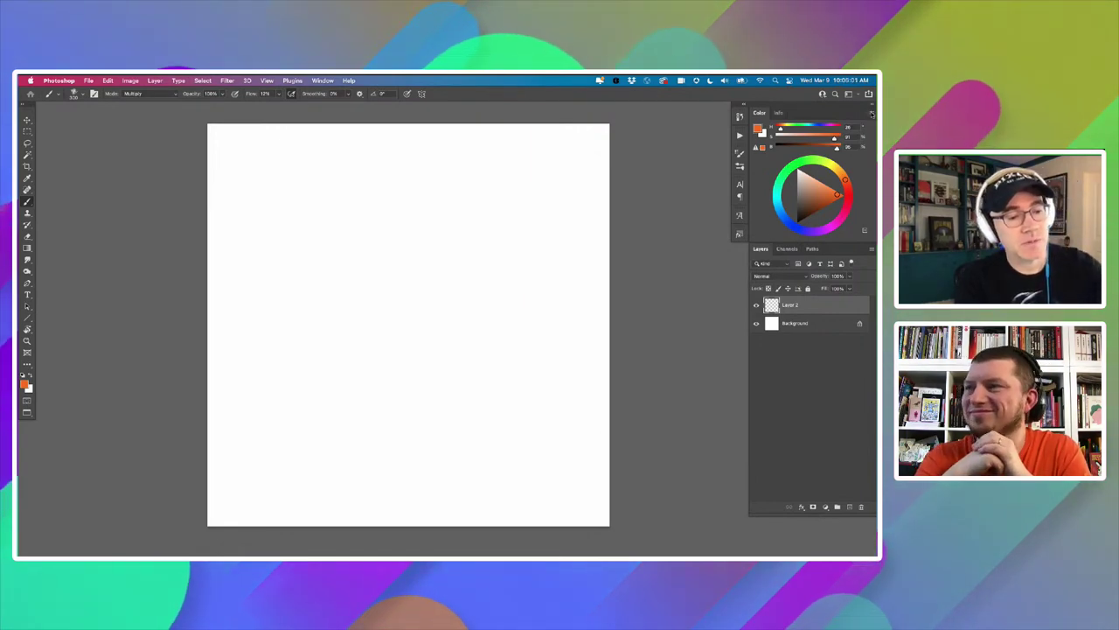
left_click(870, 115)
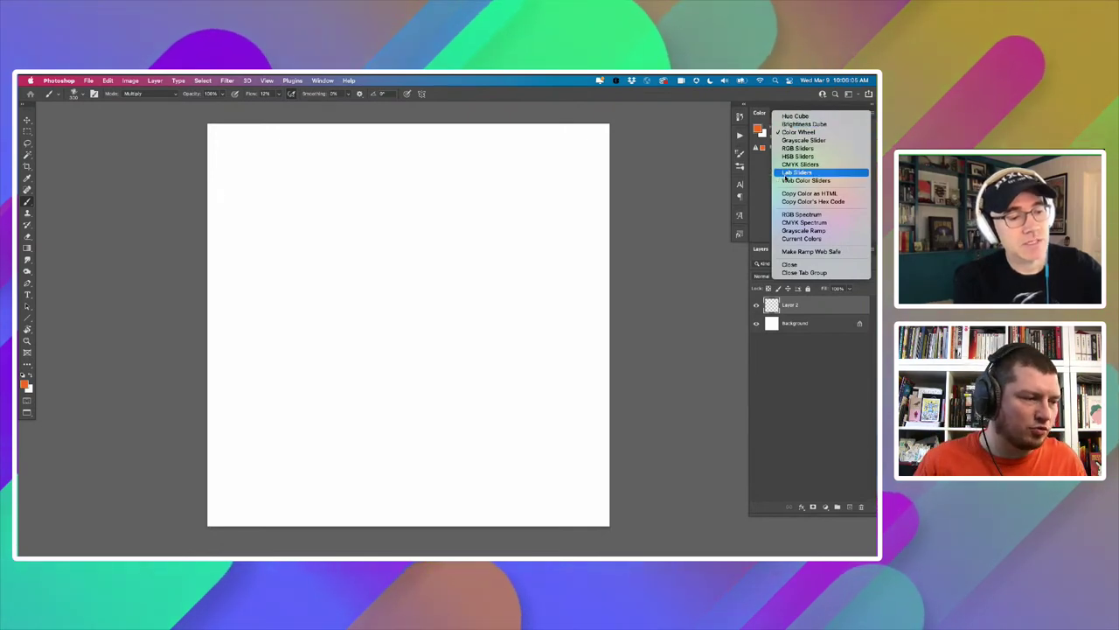
left_click(711, 160)
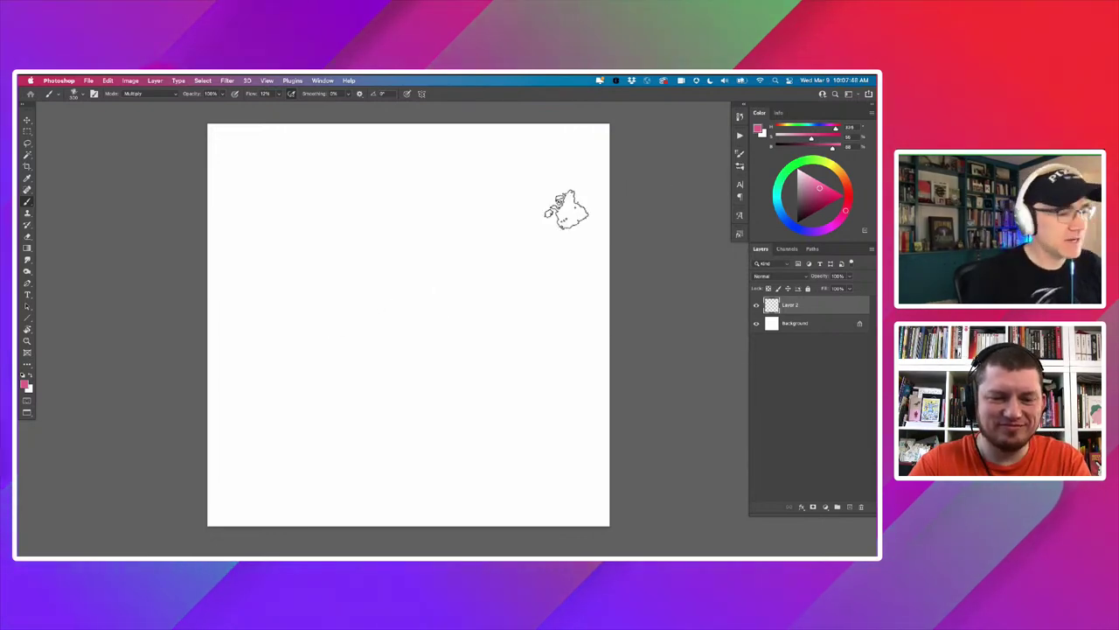
Look through the Paintbox brush group and pick Kyle's Paintbox - Watercolor Fill brush.
left_click(741, 169)
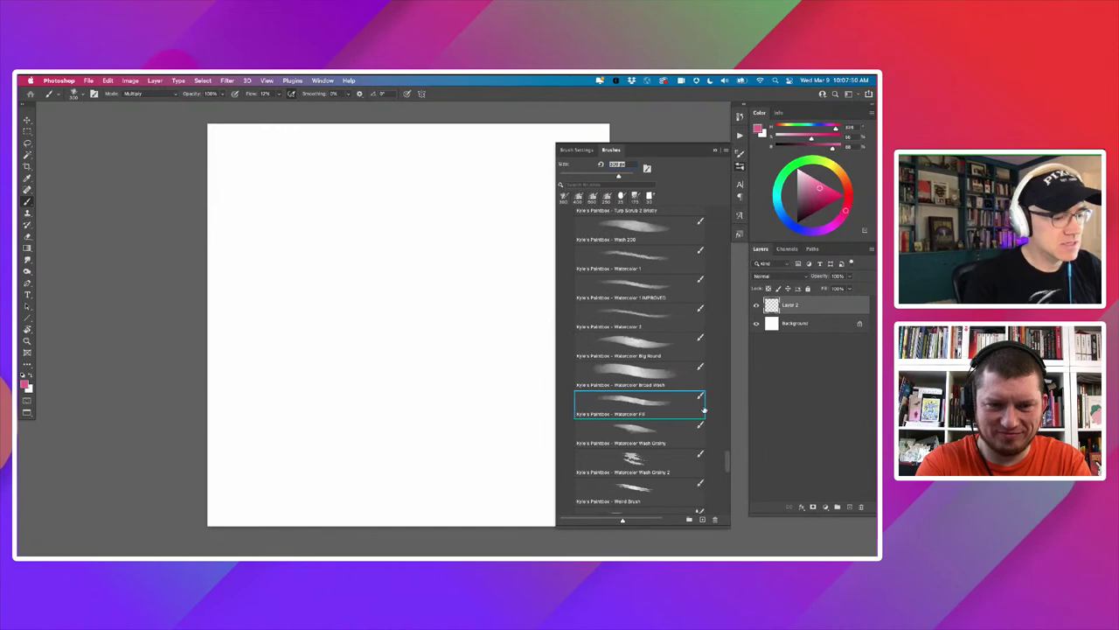
mouse_move(727, 454)
left_mouse_down()
mouse_move(560, 256)
mouse_move(553, 220)
left_mouse_up()
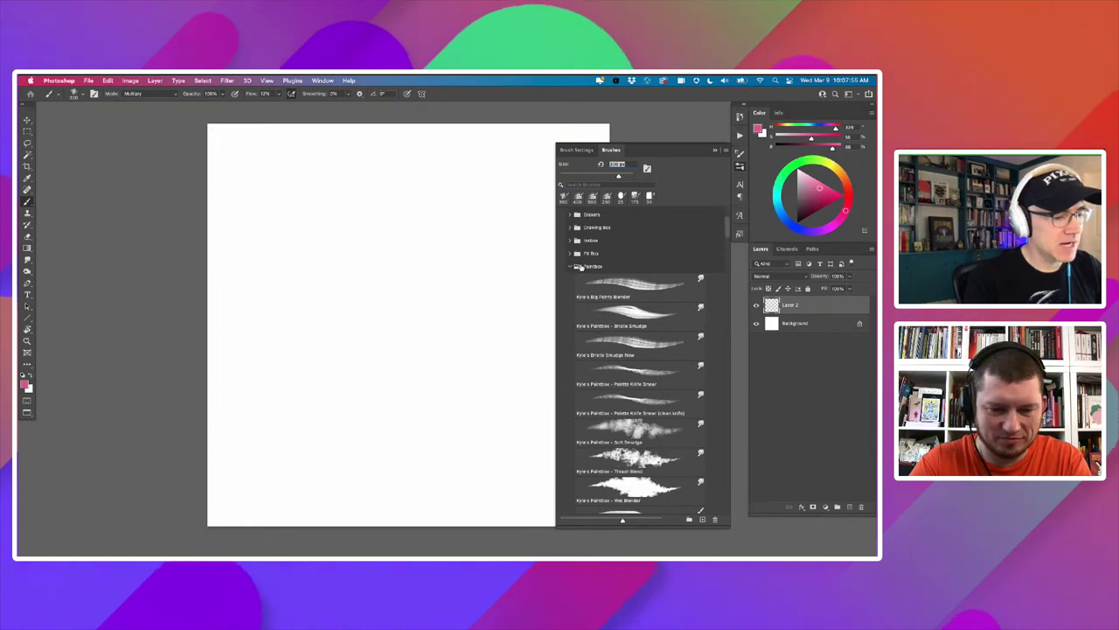
scroll(624, 297, "down", 8)
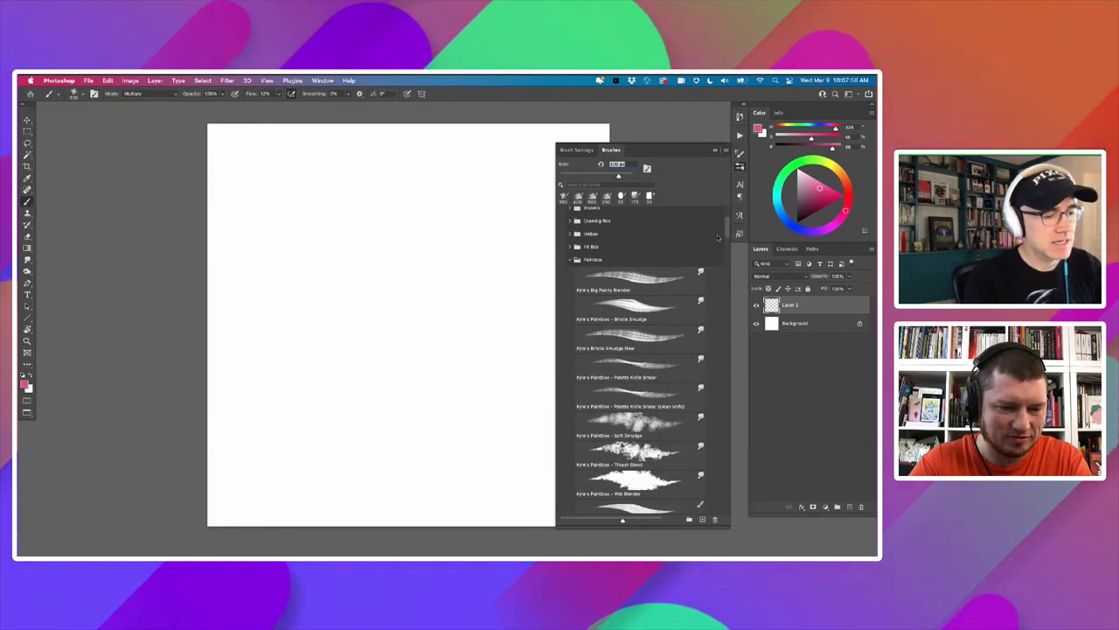
scroll(624, 297, "down", 12)
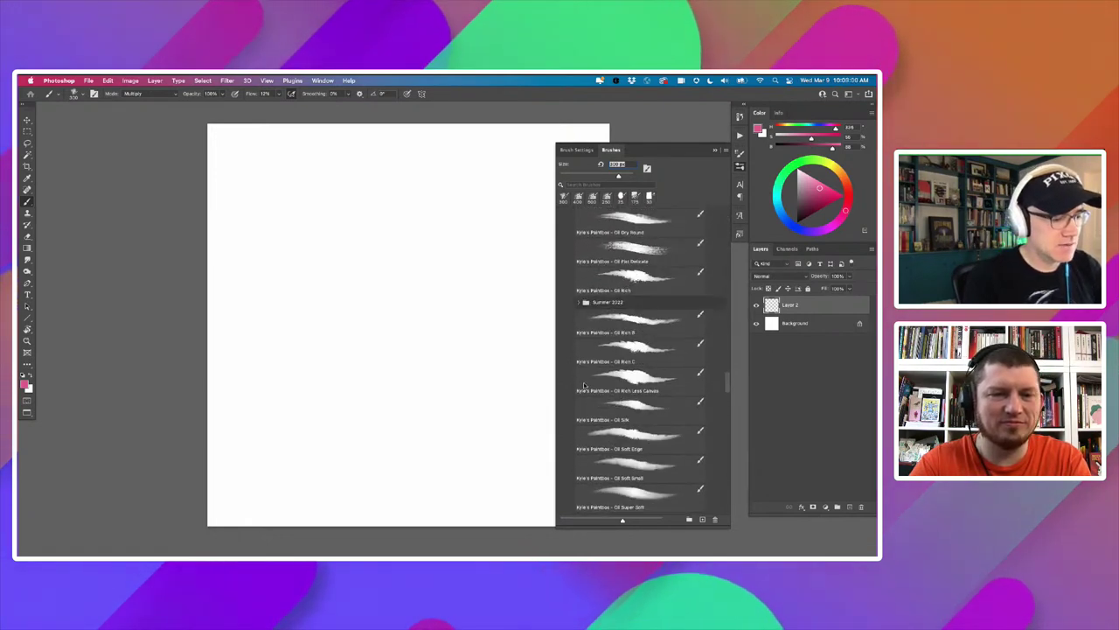
scroll(583, 385, "up", 6)
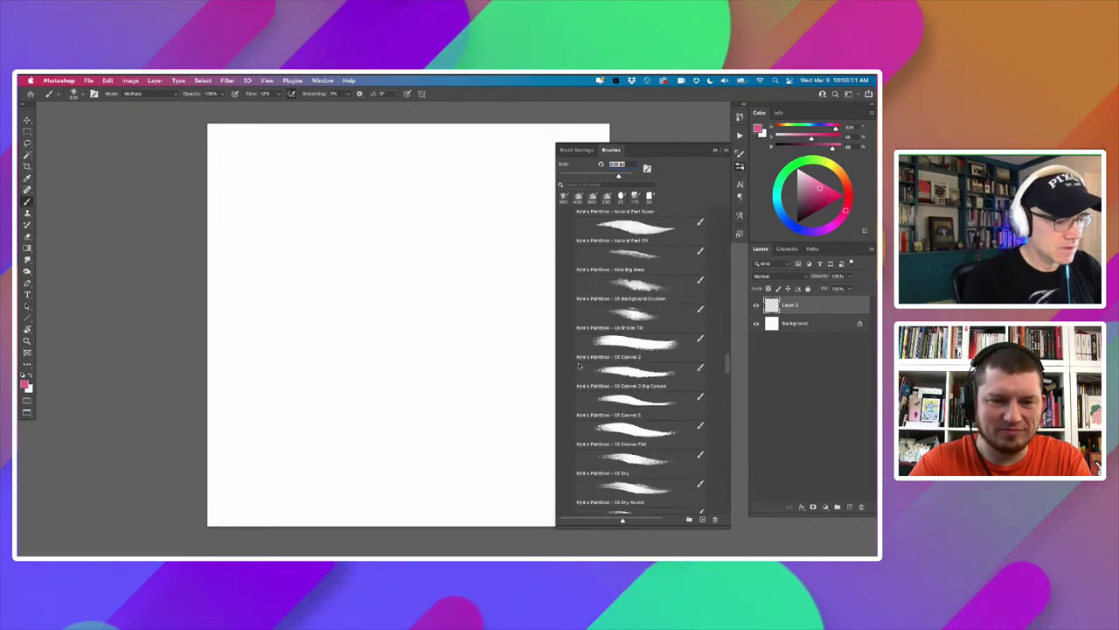
scroll(578, 364, "down", 10)
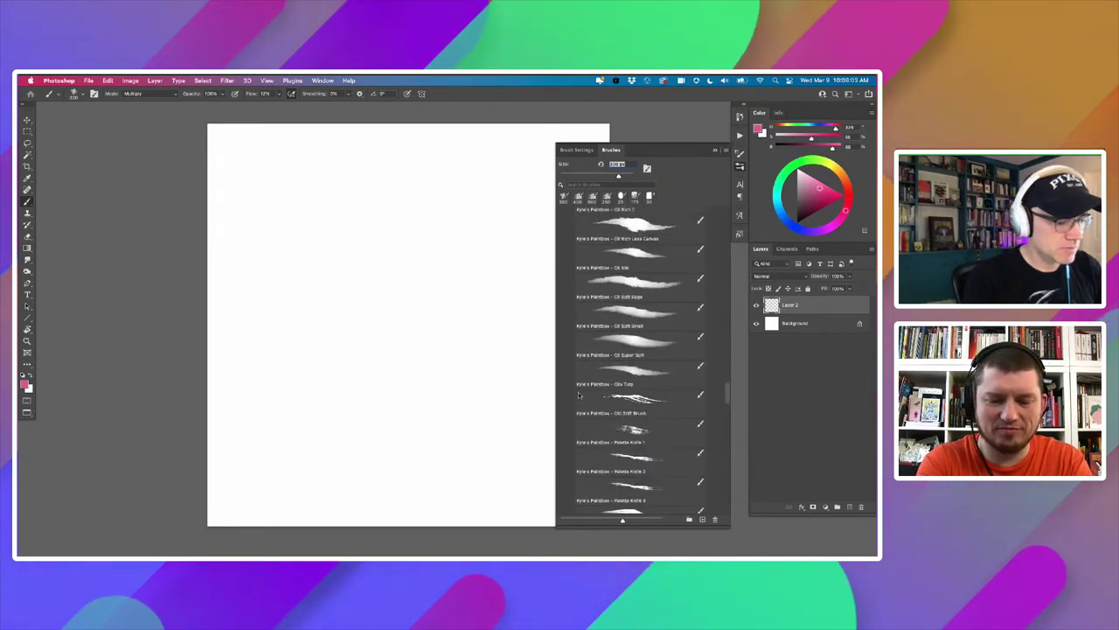
scroll(578, 420, "down", 10)
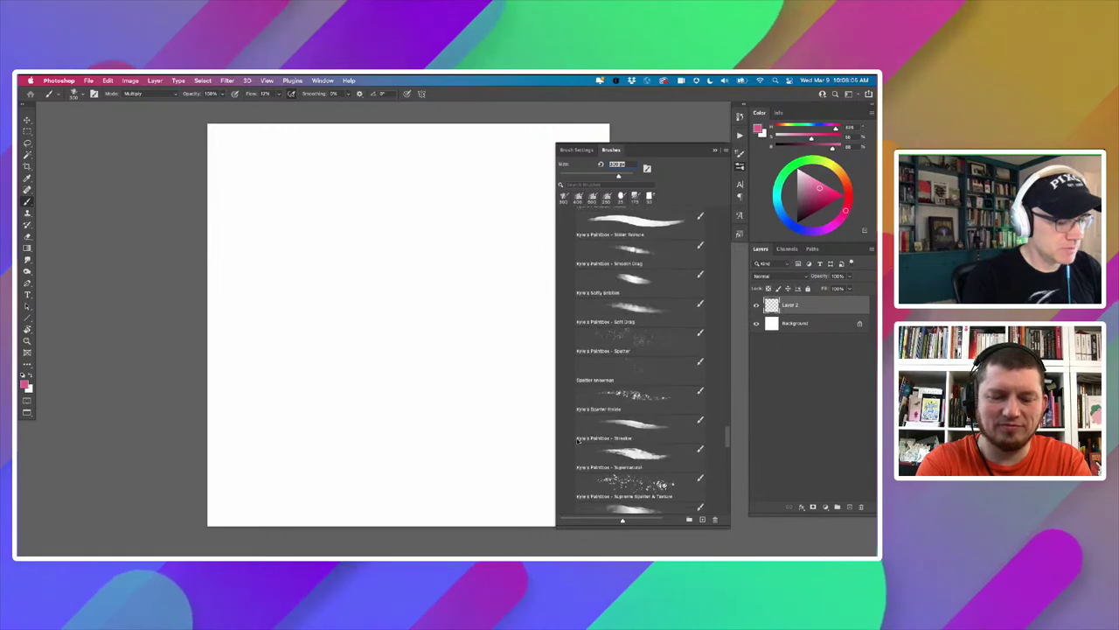
scroll(578, 449, "down", 6)
left_click(637, 480)
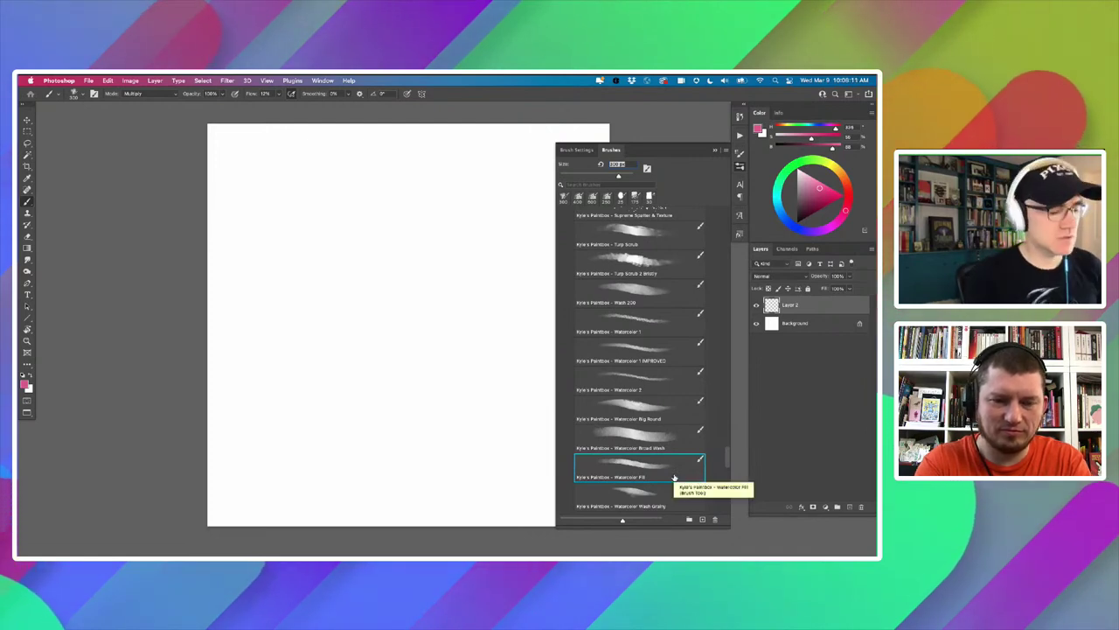
left_click(637, 443)
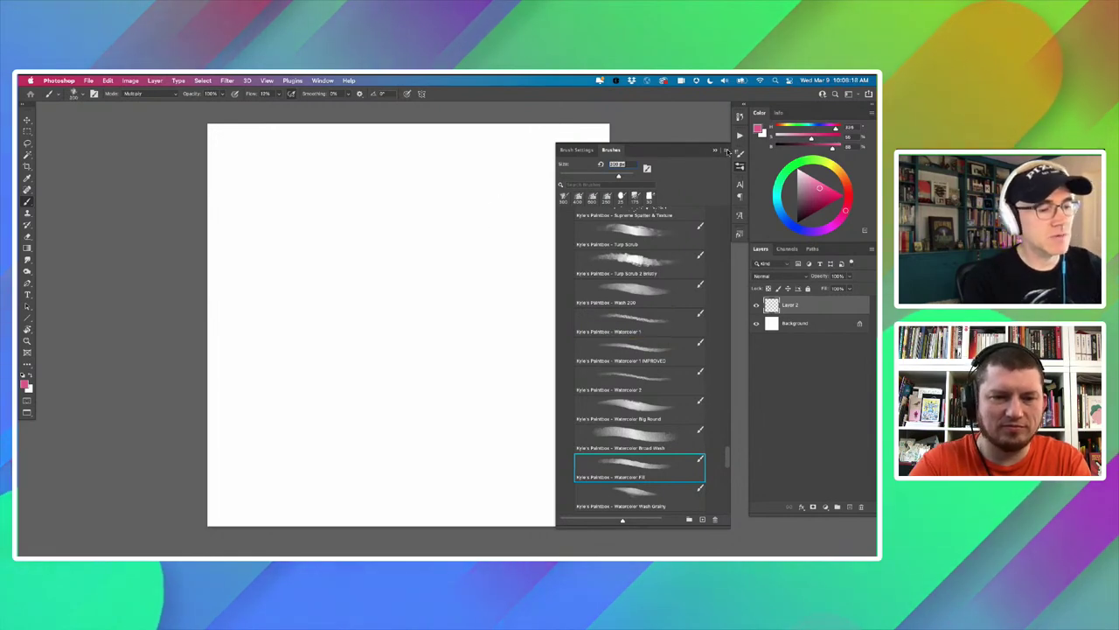
Examine the brush library's options for importing, exporting and getting more brushes, and close the brush list.
left_click(727, 152)
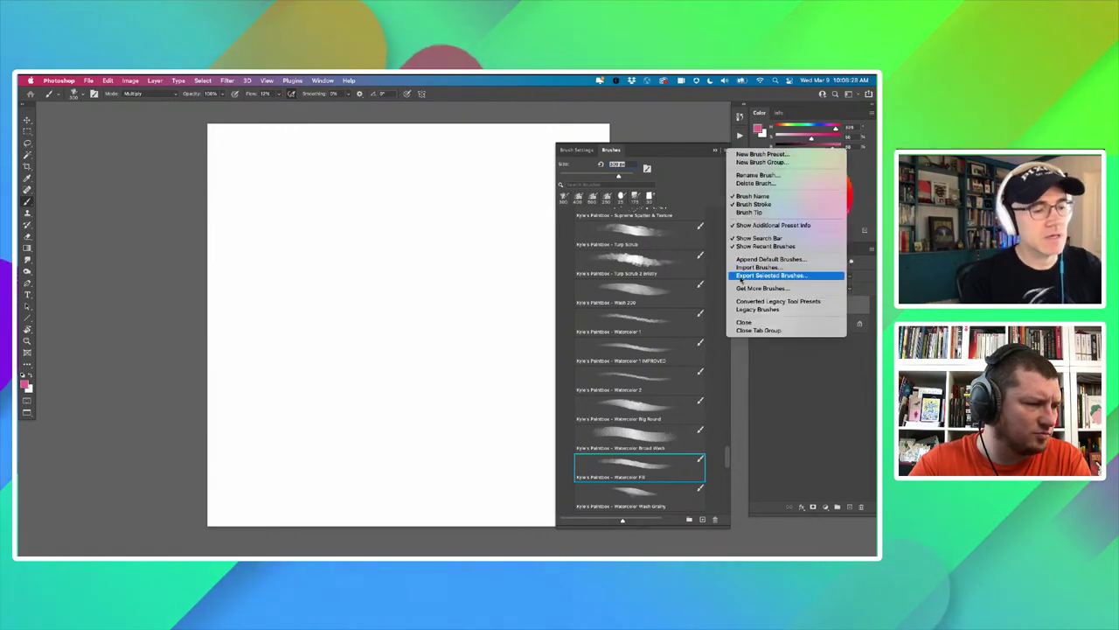
left_click(739, 288)
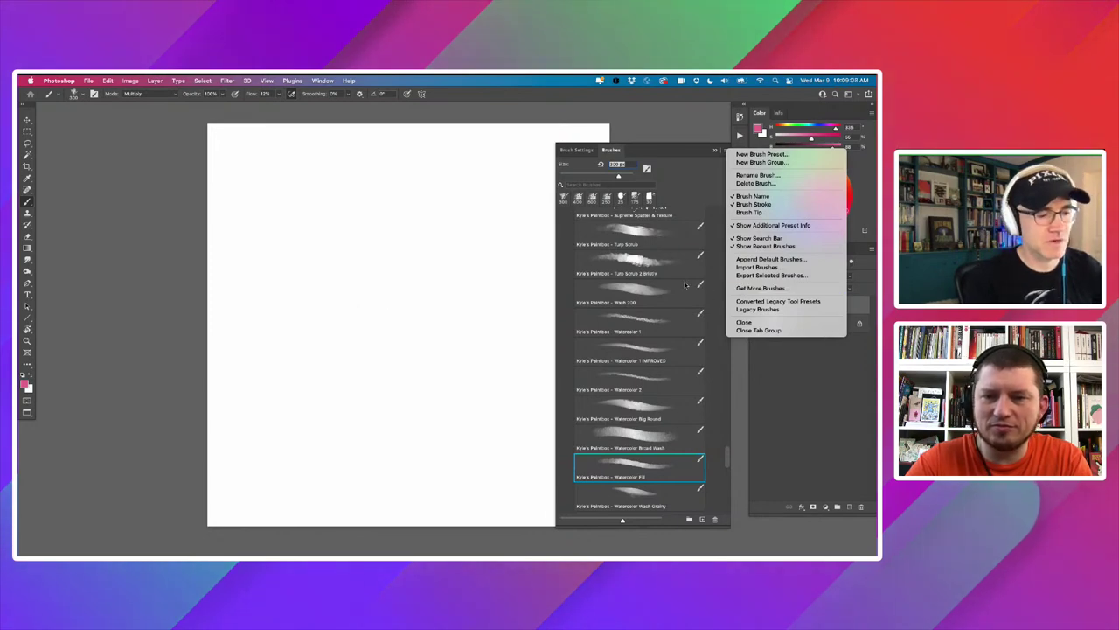
left_click(439, 302)
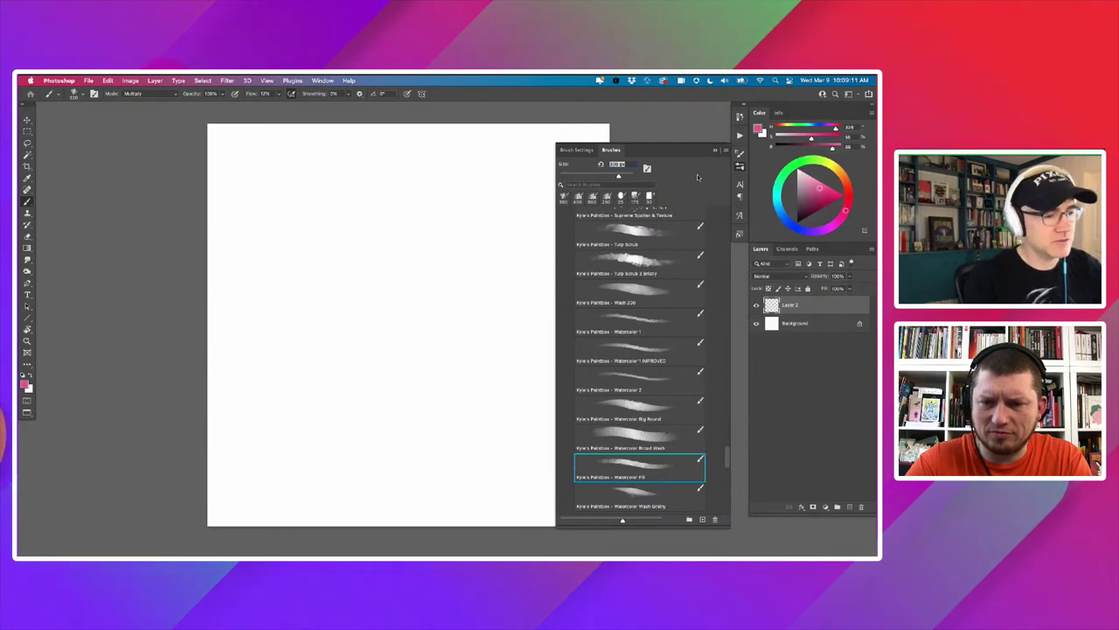
left_click(714, 151)
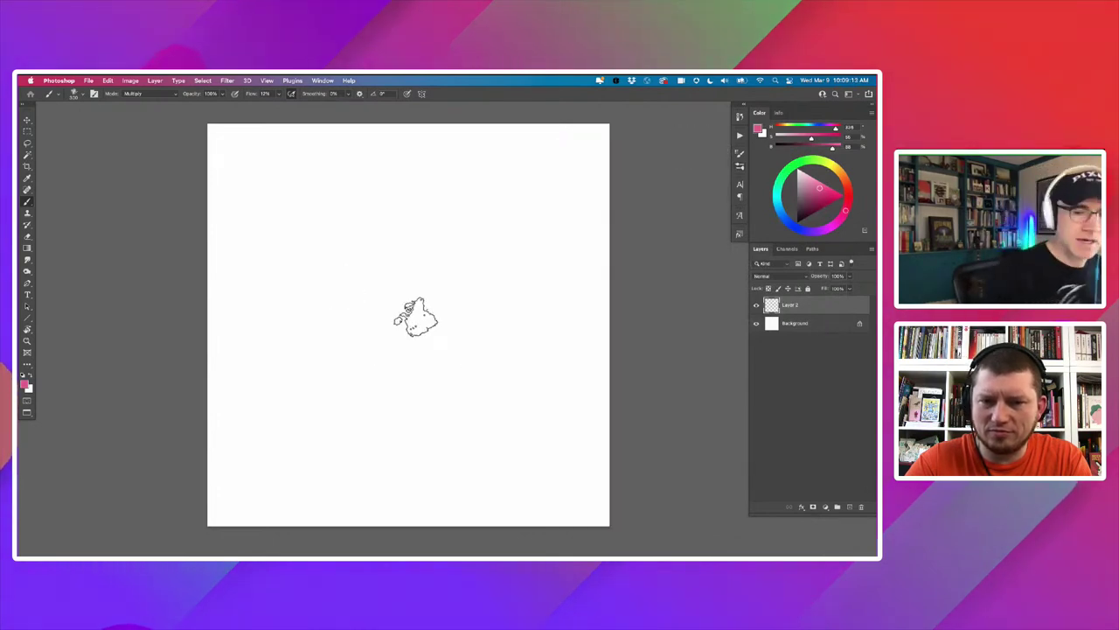
Paint a trial pink watercolor patch at the center of the canvas and undo it after inspecting its texture up close.
mouse_move(433, 302)
left_mouse_down()
mouse_move(380, 297)
mouse_move(406, 300)
mouse_move(419, 252)
mouse_move(443, 284)
mouse_move(433, 324)
mouse_move(481, 286)
mouse_move(430, 226)
mouse_move(396, 236)
mouse_move(399, 219)
mouse_move(370, 262)
mouse_move(328, 249)
mouse_move(345, 241)
mouse_move(324, 282)
mouse_move(339, 328)
mouse_move(333, 275)
mouse_move(346, 251)
mouse_move(445, 262)
mouse_move(495, 239)
mouse_move(436, 253)
mouse_move(473, 236)
mouse_move(510, 244)
mouse_move(504, 199)
mouse_move(432, 280)
left_mouse_up()
scroll(432, 280, "up", 10)
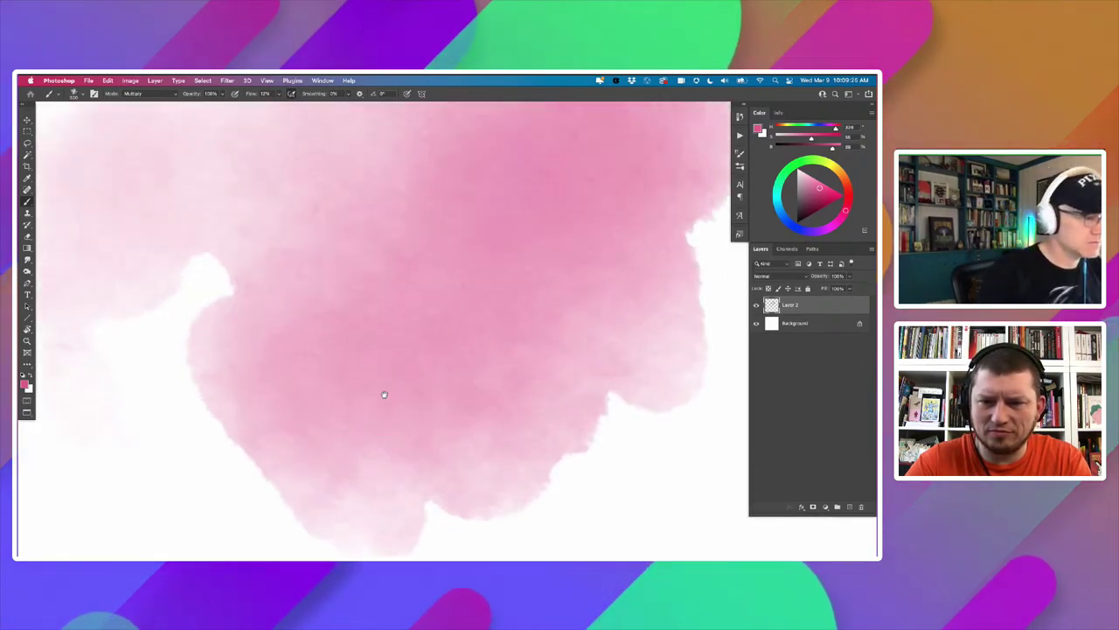
double_click(26, 341)
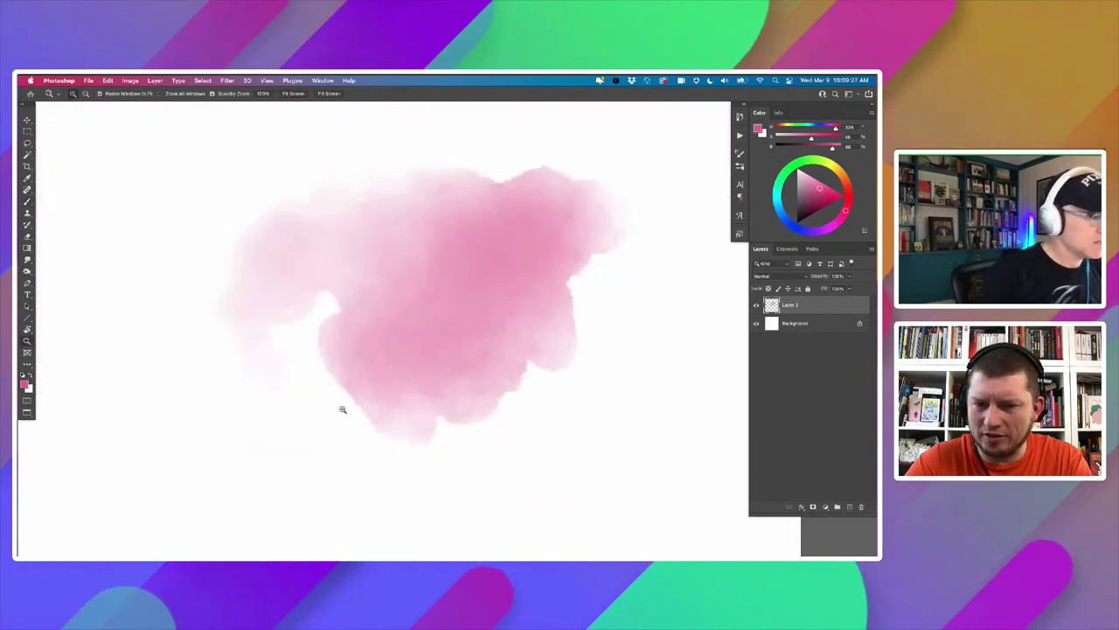
left_click(343, 409, "alt")
scroll(347, 375, "down", 5)
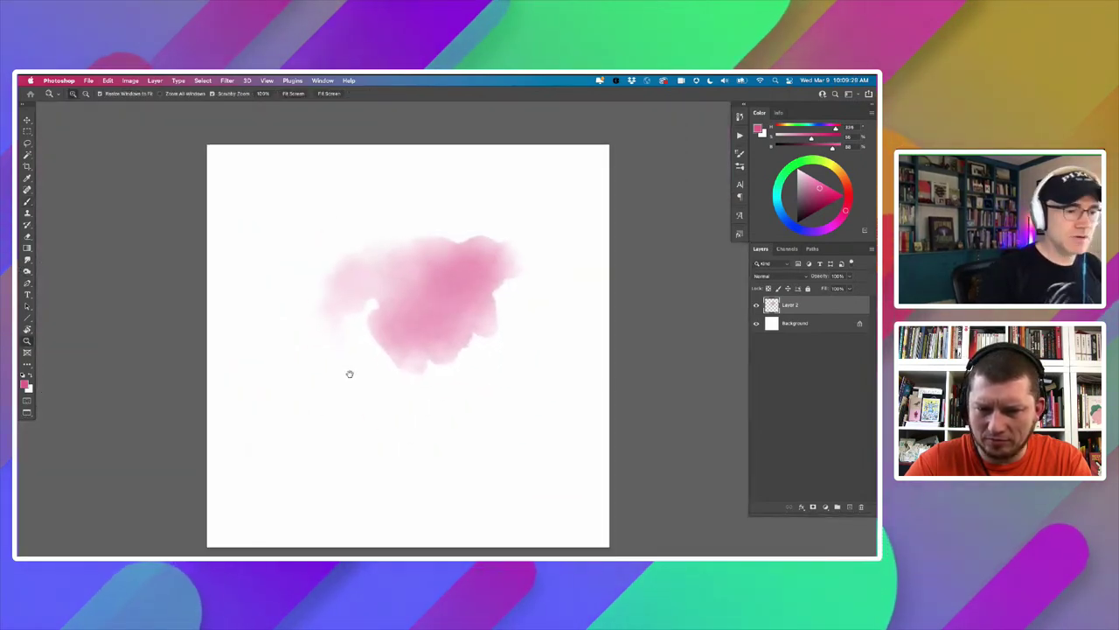
key("super+z")
key("b")
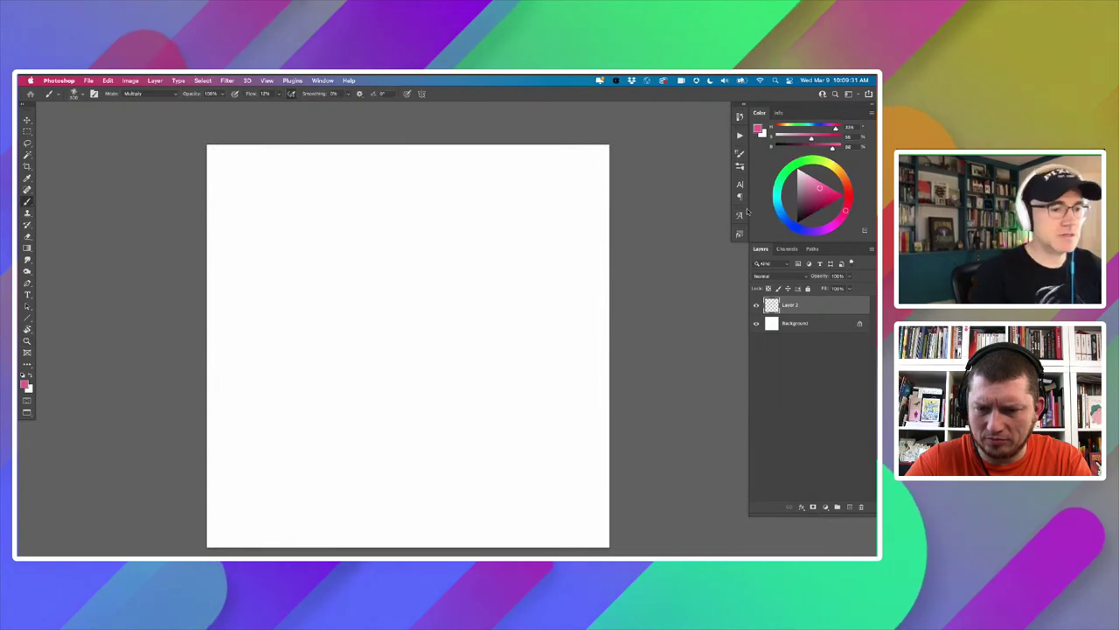
Set the foreground color to a strong red and paint two adjoining round watercolor patches near the canvas center.
left_click_drag(847, 207, 849, 196)
left_click(834, 190)
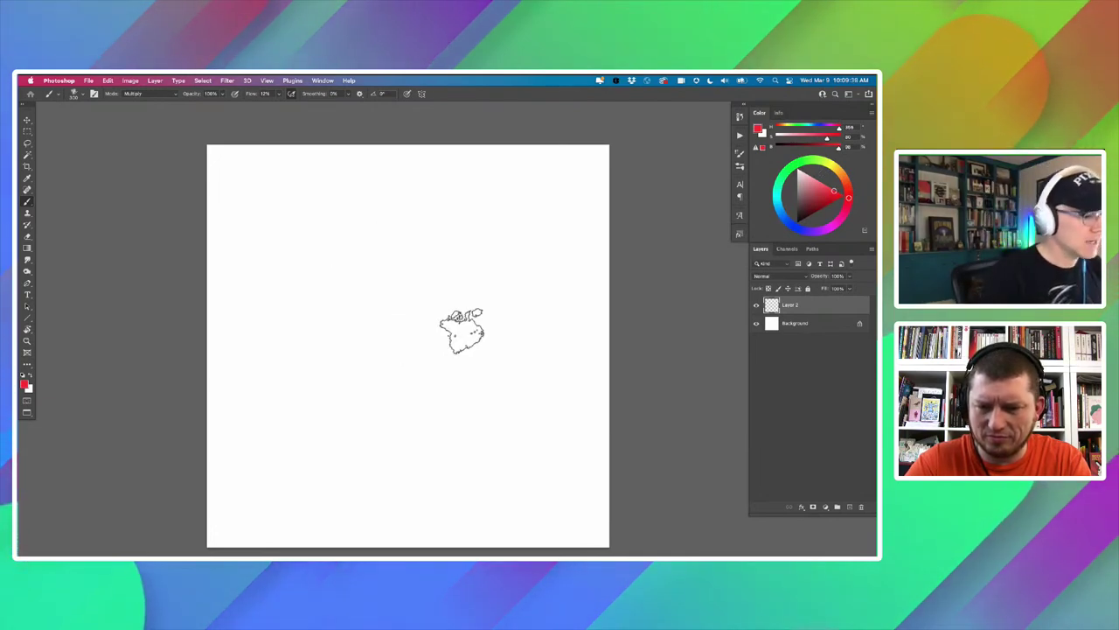
mouse_move(442, 300)
left_mouse_down()
mouse_move(466, 346)
mouse_move(474, 333)
mouse_move(465, 318)
mouse_move(451, 353)
mouse_move(470, 331)
left_mouse_up()
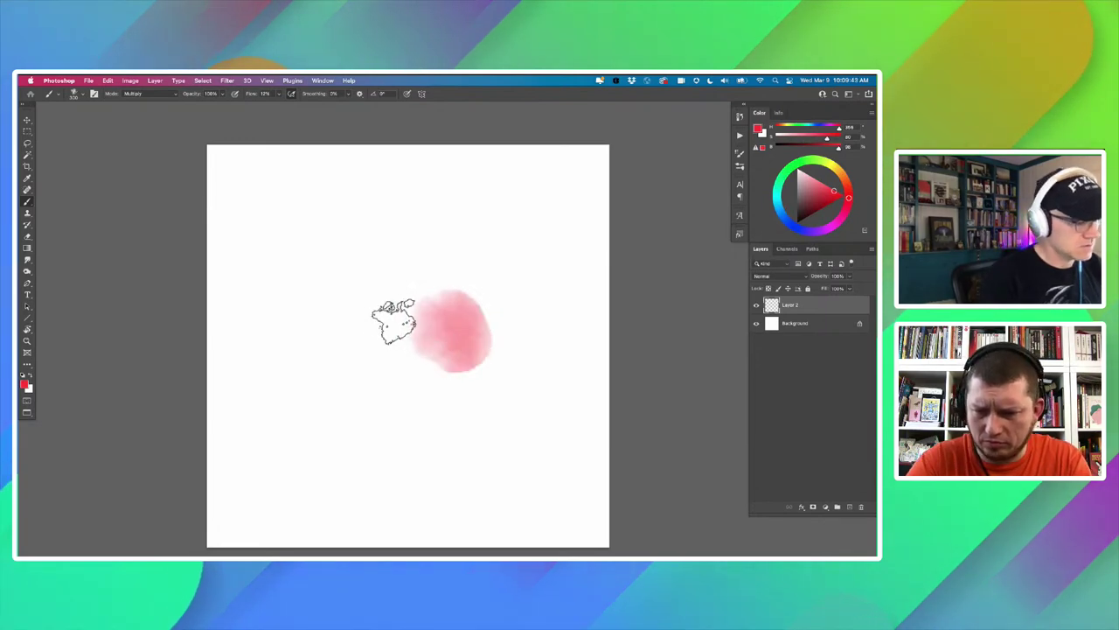
mouse_move(353, 320)
left_mouse_down()
mouse_move(365, 385)
mouse_move(392, 395)
mouse_move(411, 376)
mouse_move(368, 397)
mouse_move(378, 353)
mouse_move(359, 358)
mouse_move(361, 345)
mouse_move(346, 370)
left_mouse_up()
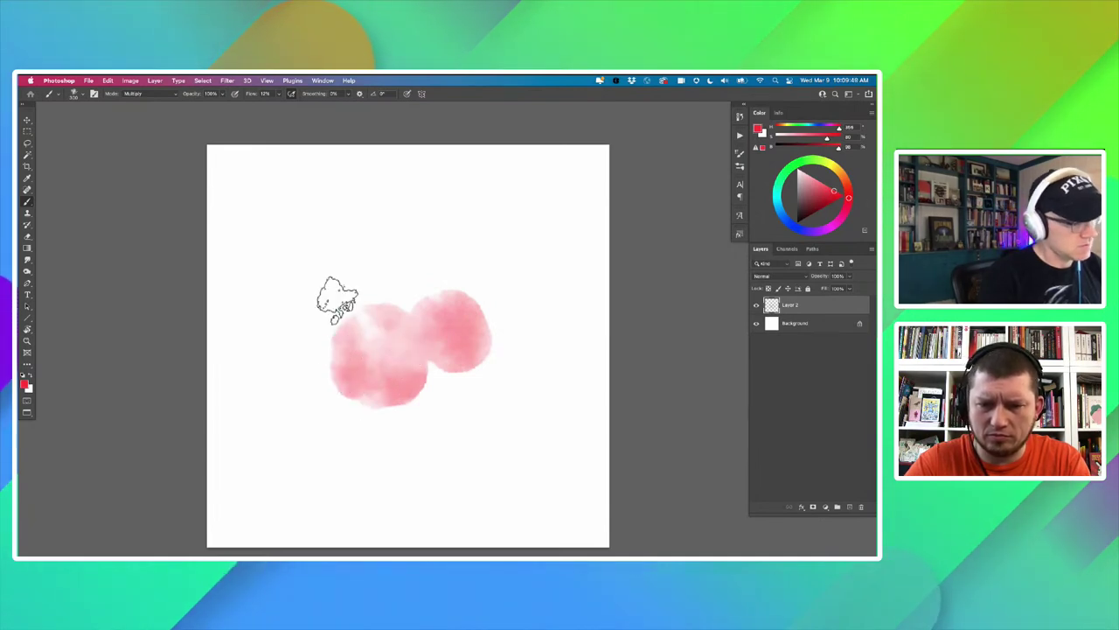
Move the painted red patches slightly up and to the left, and return to the Brush tool.
key("v")
left_click_drag(352, 355, 342, 346)
key("b")
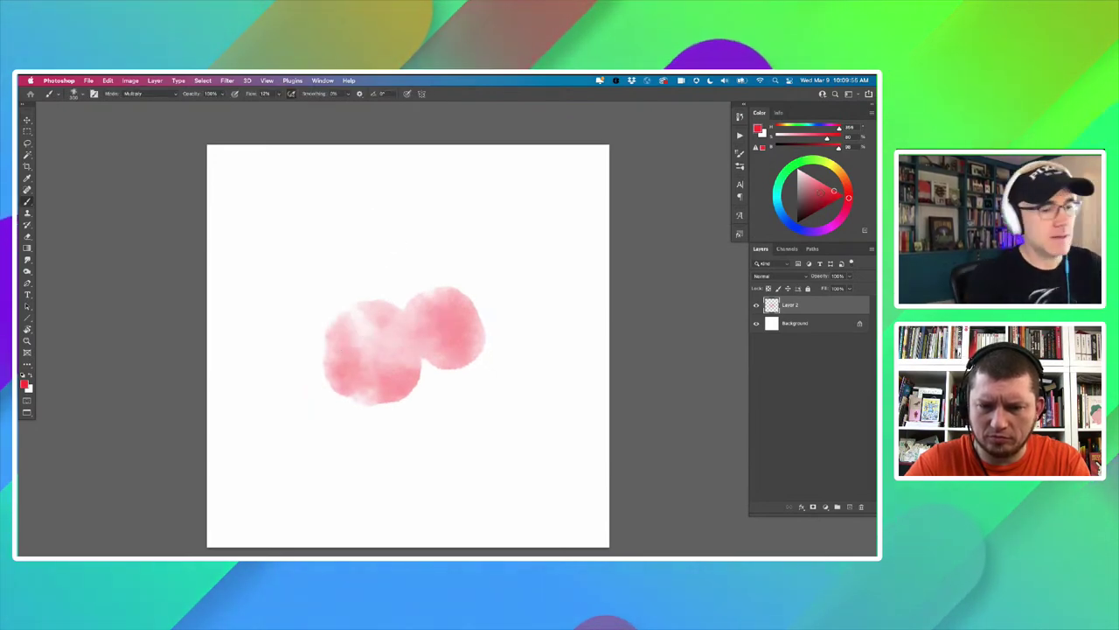
Set the foreground color to bright blue and paint a vertical stroke overlapping the lower part of the left red patch.
left_click(782, 213)
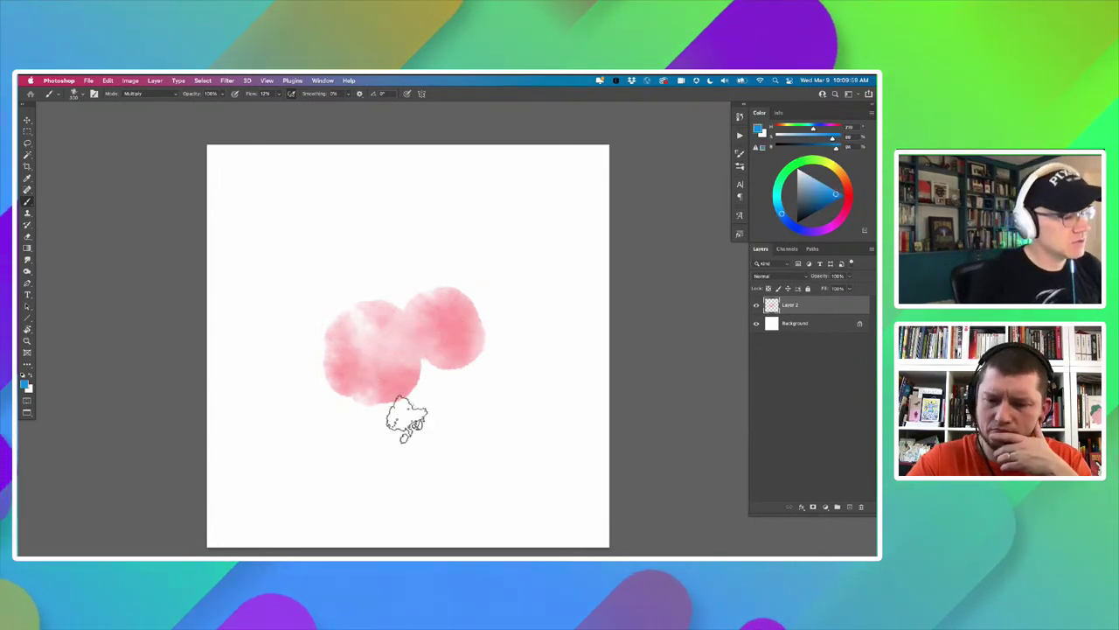
mouse_move(395, 436)
left_mouse_down()
mouse_move(379, 366)
mouse_move(397, 406)
mouse_move(382, 435)
mouse_move(370, 415)
mouse_move(369, 401)
mouse_move(400, 427)
mouse_move(380, 359)
left_mouse_up()
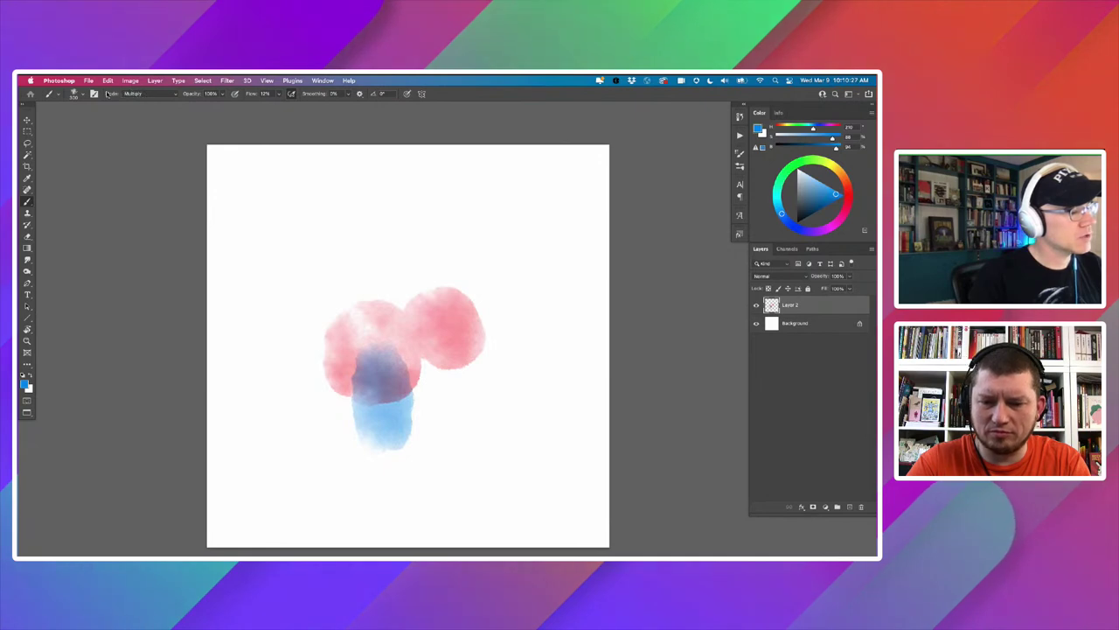
Switch the brush blending mode to Normal and back to Multiply.
left_click(170, 94)
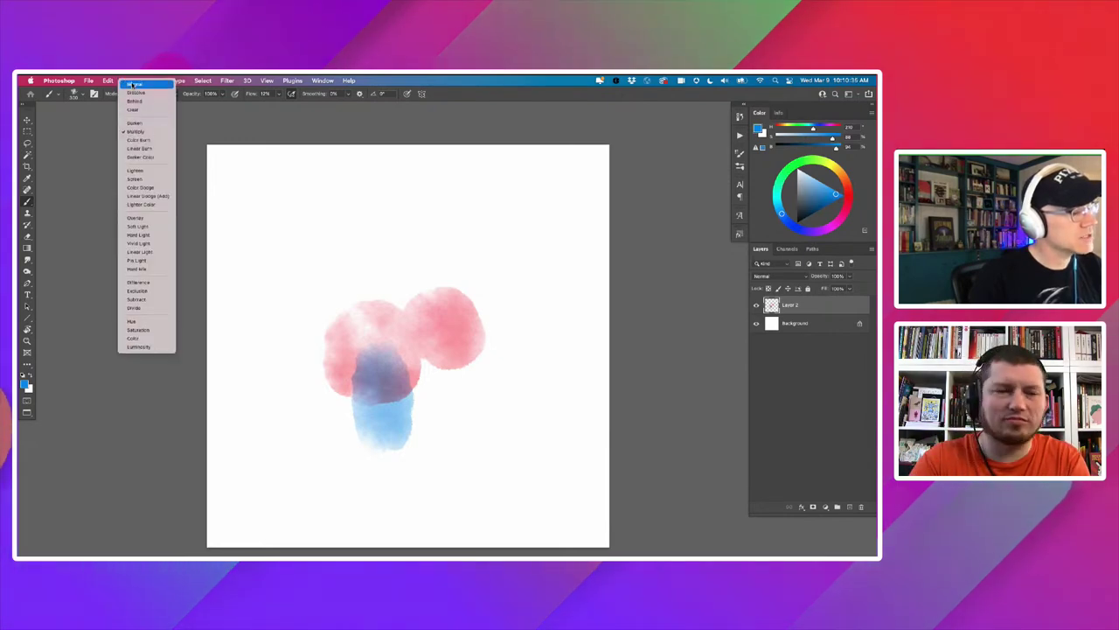
left_click(133, 85)
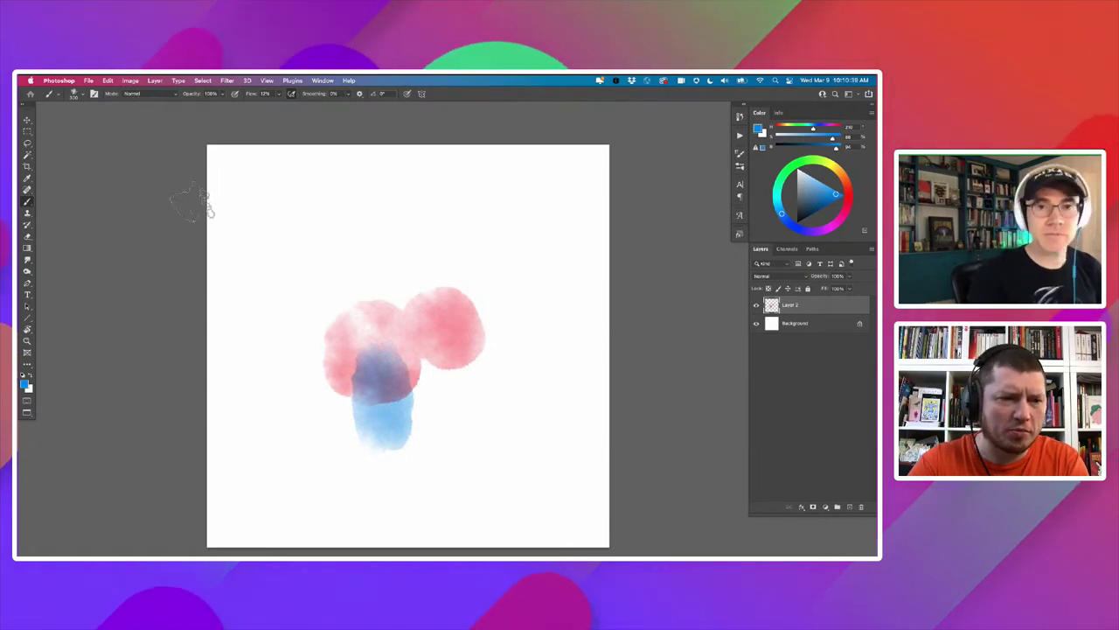
left_click(176, 94)
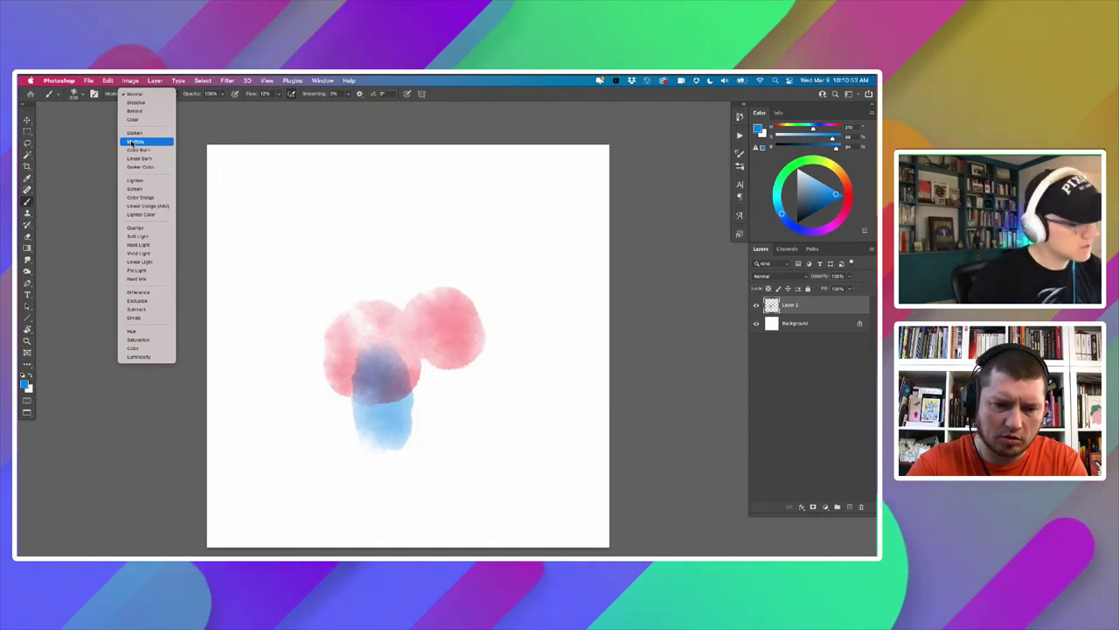
left_click(133, 141)
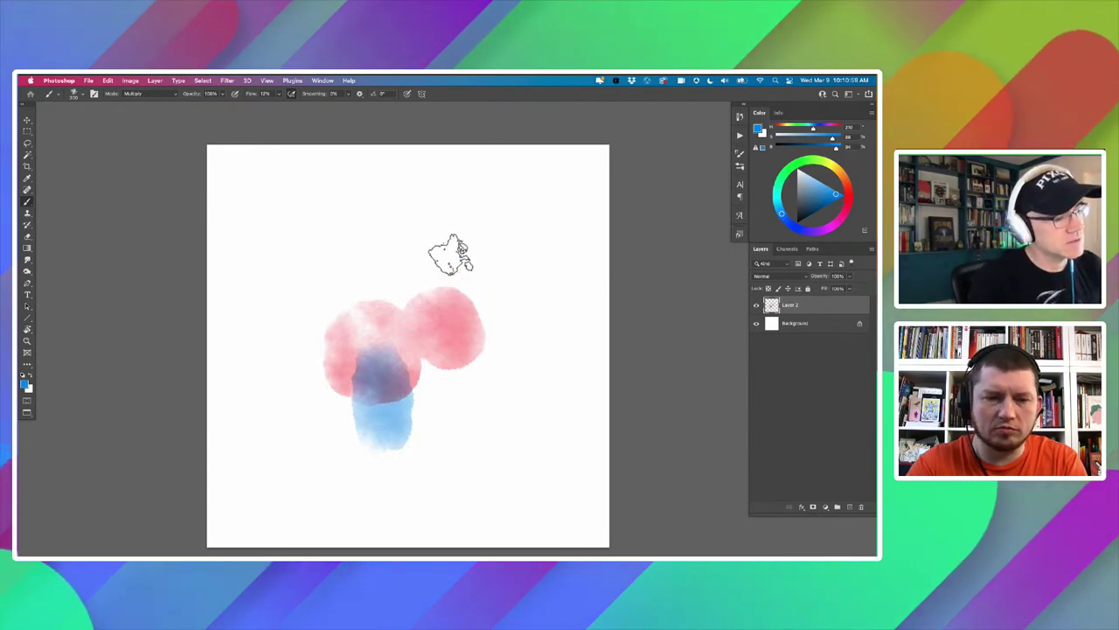
Paint a blue stroke in Multiply mode from the upper part of the right red patch up past its edge.
mouse_move(448, 298)
left_mouse_down()
mouse_move(452, 257)
mouse_move(455, 304)
mouse_move(454, 292)
mouse_move(443, 308)
mouse_move(448, 249)
mouse_move(447, 299)
mouse_move(454, 285)
mouse_move(460, 307)
mouse_move(470, 243)
left_mouse_up()
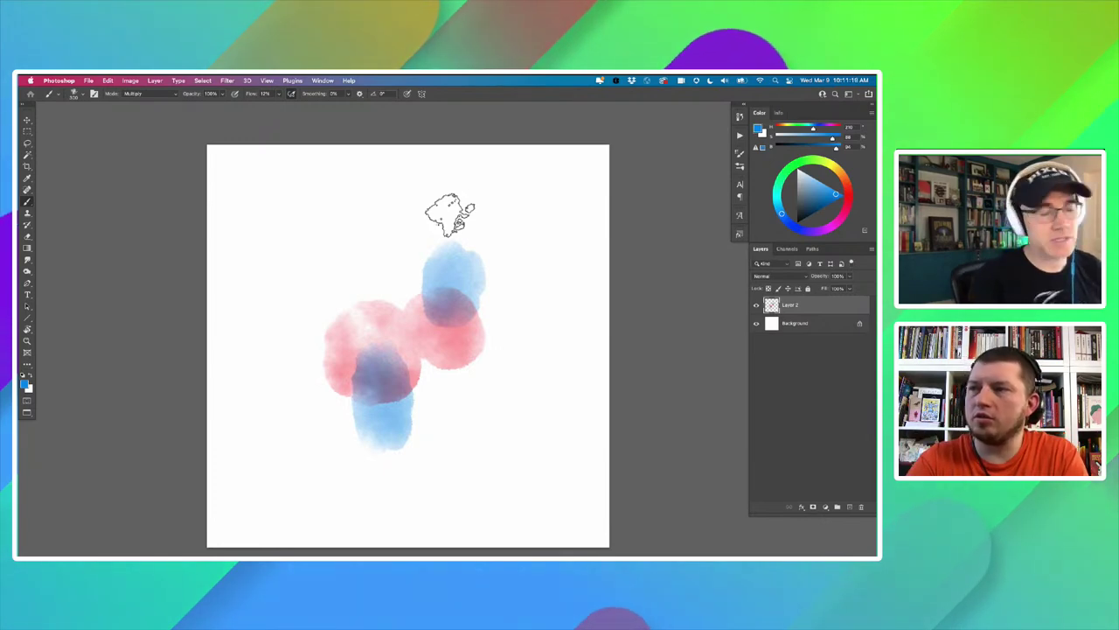
Add another overlapping blue stroke above the right red patch, and undo all the blue strokes painted over the patches.
mouse_move(450, 242)
left_mouse_down()
mouse_move(449, 263)
mouse_move(451, 243)
mouse_move(430, 250)
left_mouse_up()
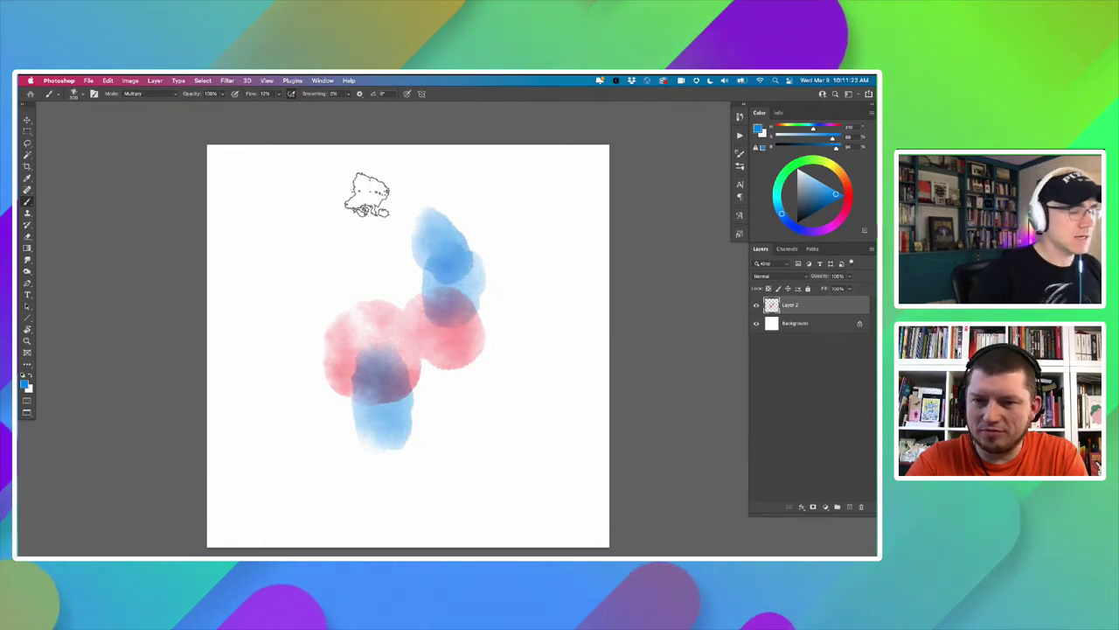
key("super+z")
key("super+z")
key("super+z")
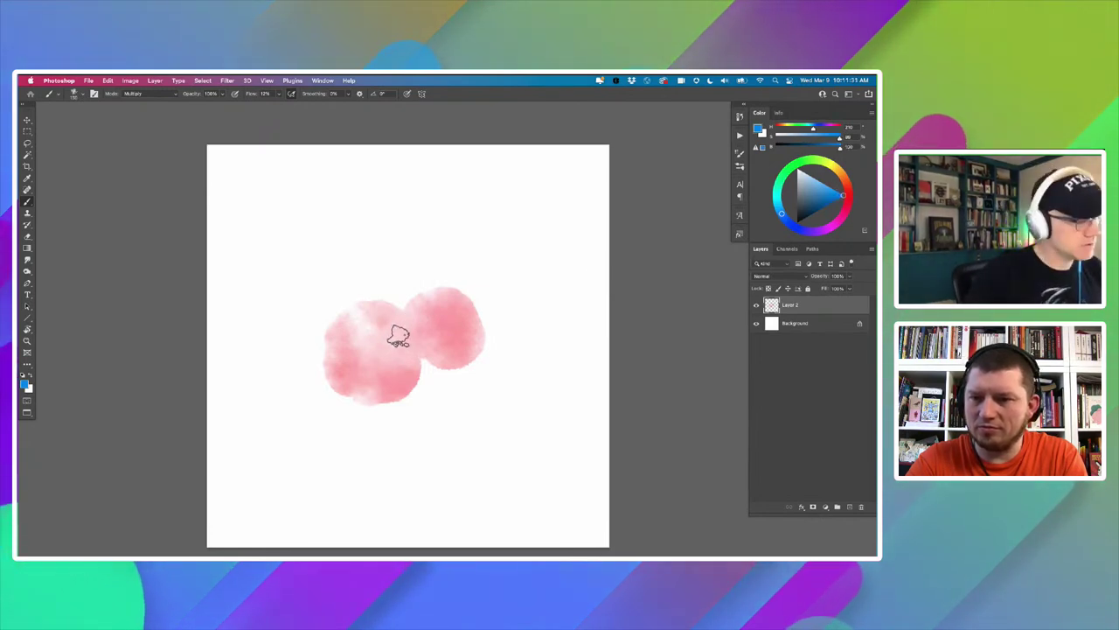
Paint a small solid blue circle with a smaller brush where the two red patches meet, as the guitar's sound hole.
left_click_drag(395, 332, 400, 333)
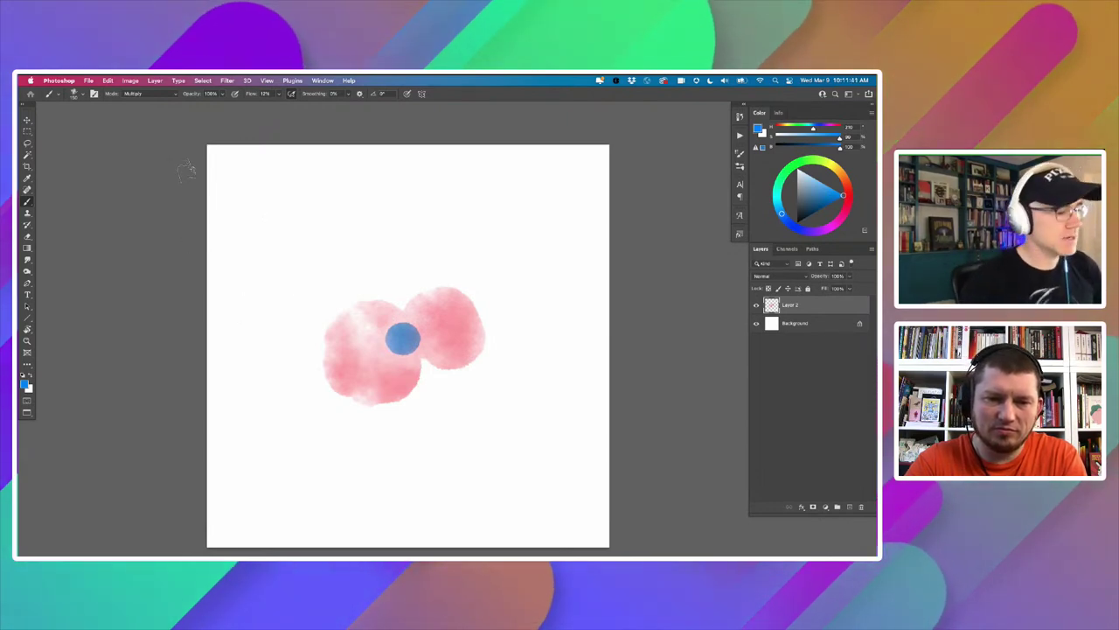
left_click_drag(296, 282, 252, 279)
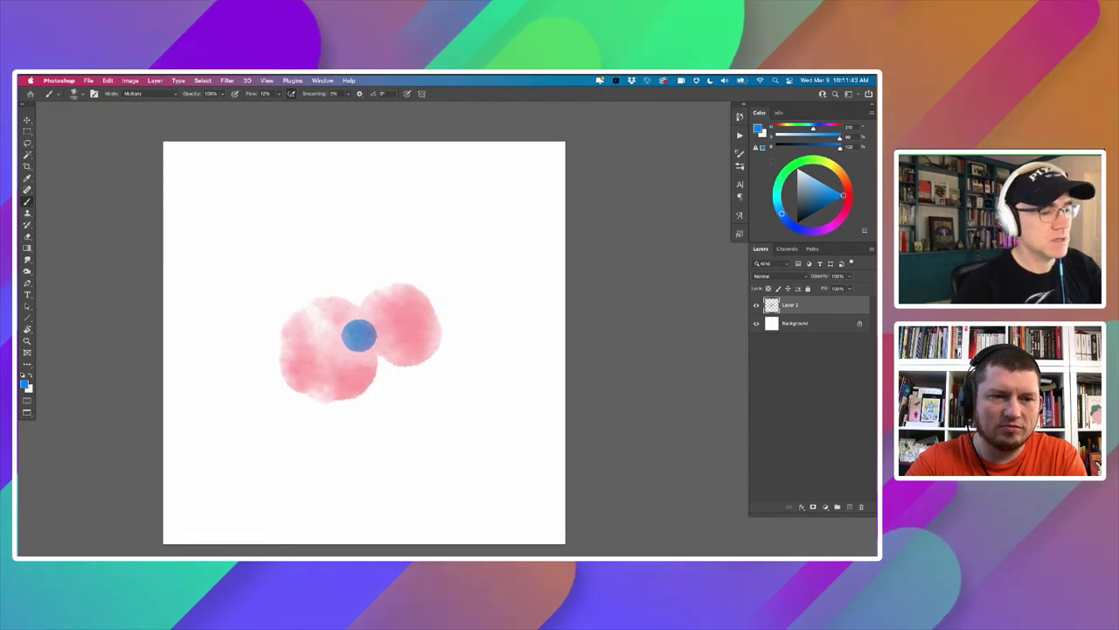
Sample the red from the right patch, paint the guitar's slanted neck and headstock, and shift the artwork slightly left on the canvas.
left_click(404, 303, "alt")
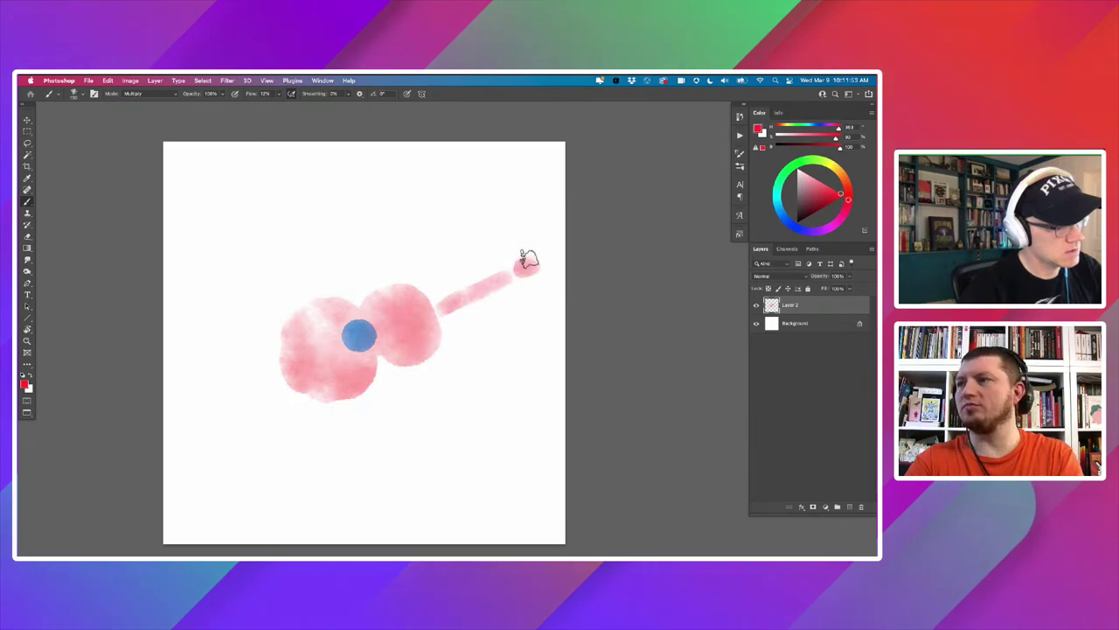
mouse_move(301, 370)
left_mouse_down()
mouse_move(281, 380)
mouse_move(271, 363)
mouse_move(281, 369)
mouse_move(285, 359)
left_mouse_up()
left_click_drag(285, 442, 317, 425)
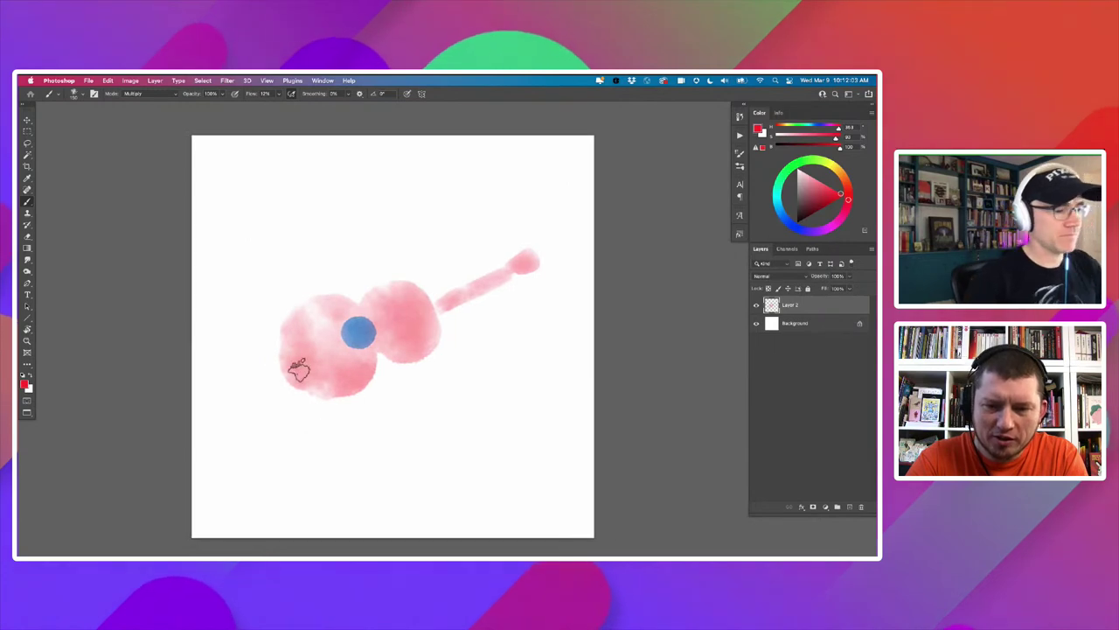
Open the brush library, collapse the Paintbox brush group and expand the Inkbox group.
left_click(740, 166)
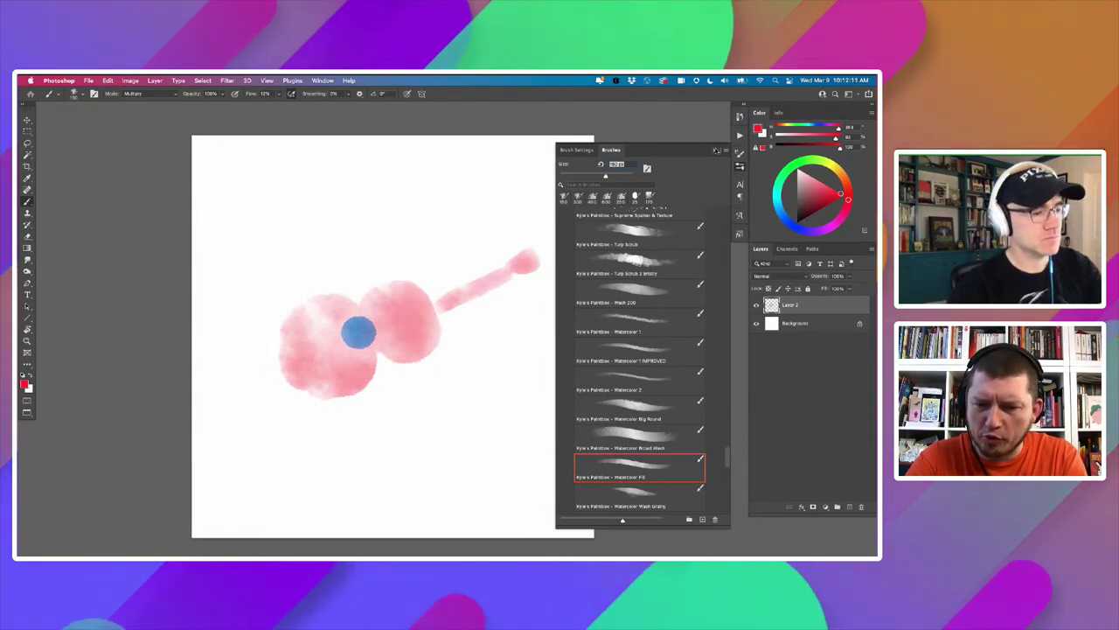
left_click(716, 150)
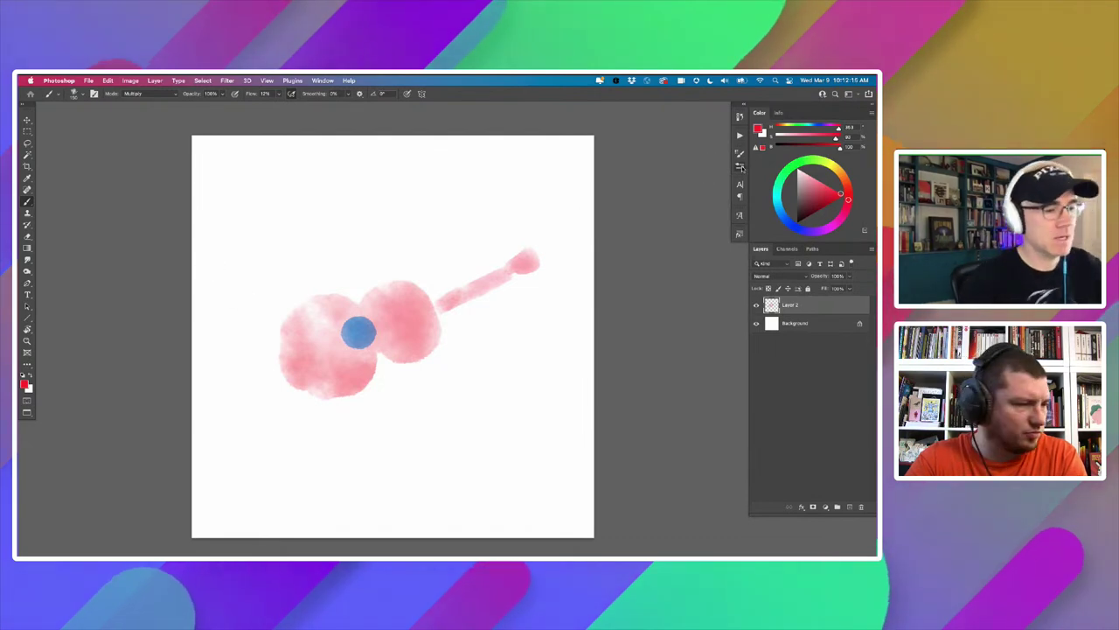
left_click(740, 166)
scroll(589, 328, "up", 10)
scroll(591, 328, "up", 15)
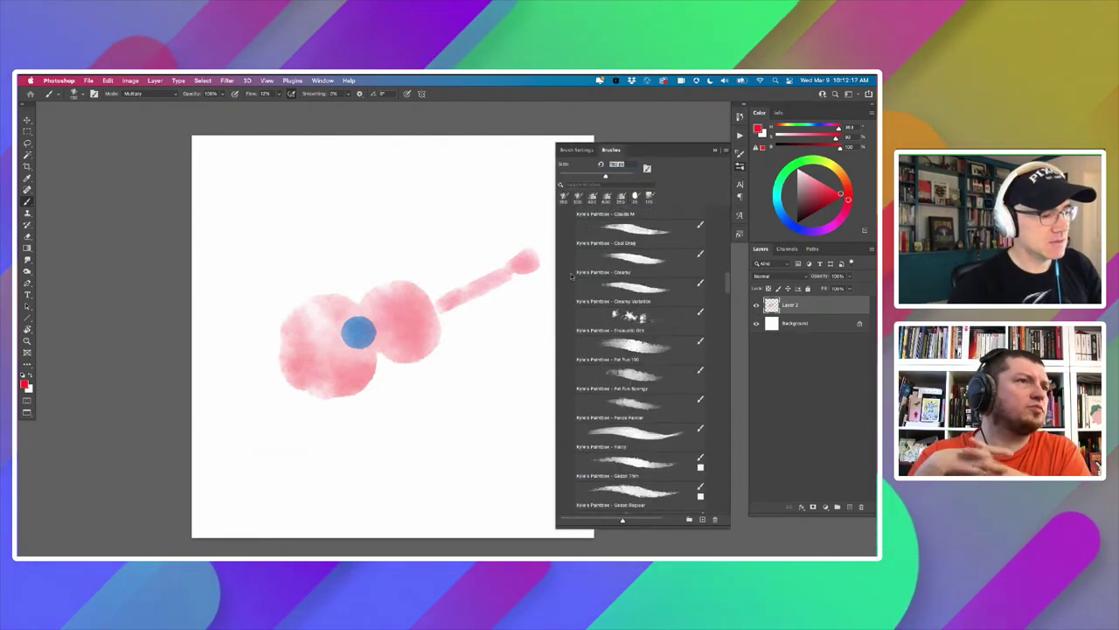
scroll(567, 252, "up", 15)
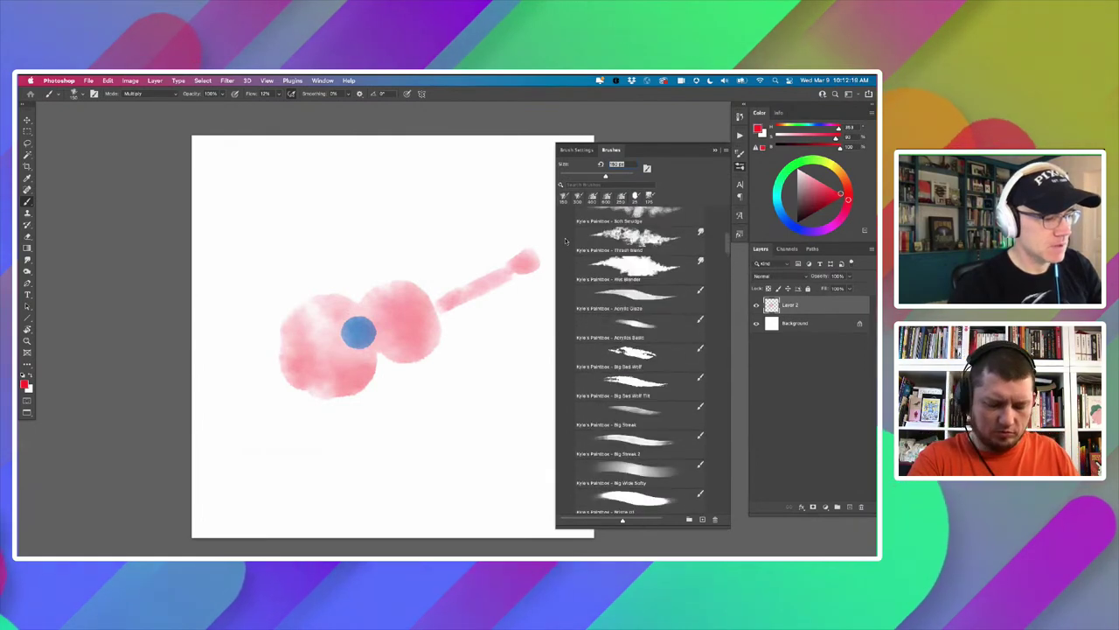
left_click(571, 312)
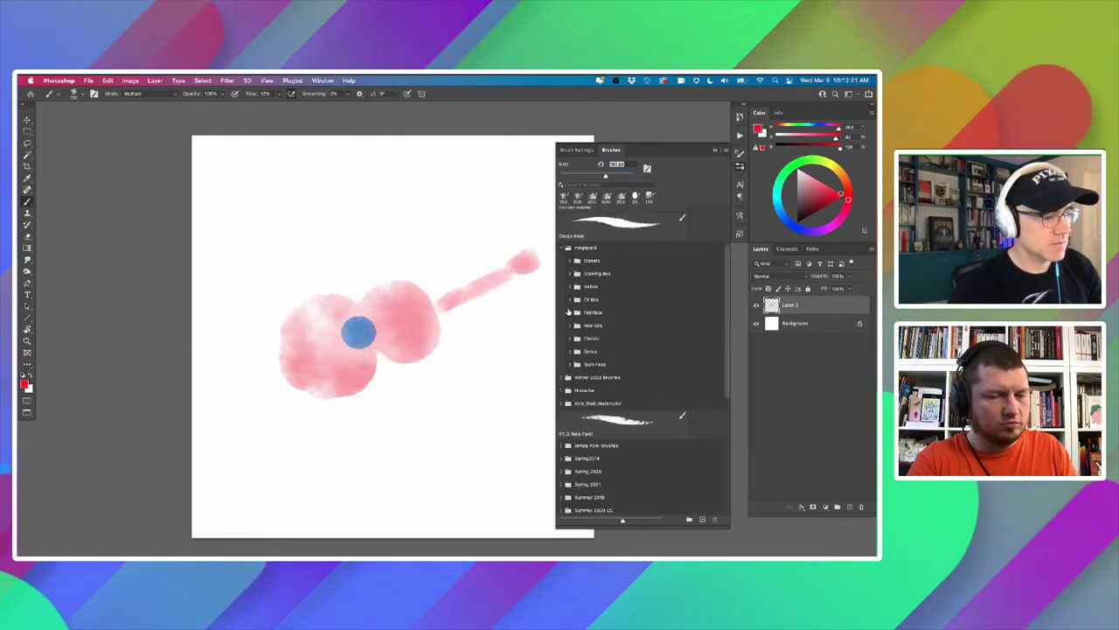
left_click(570, 287)
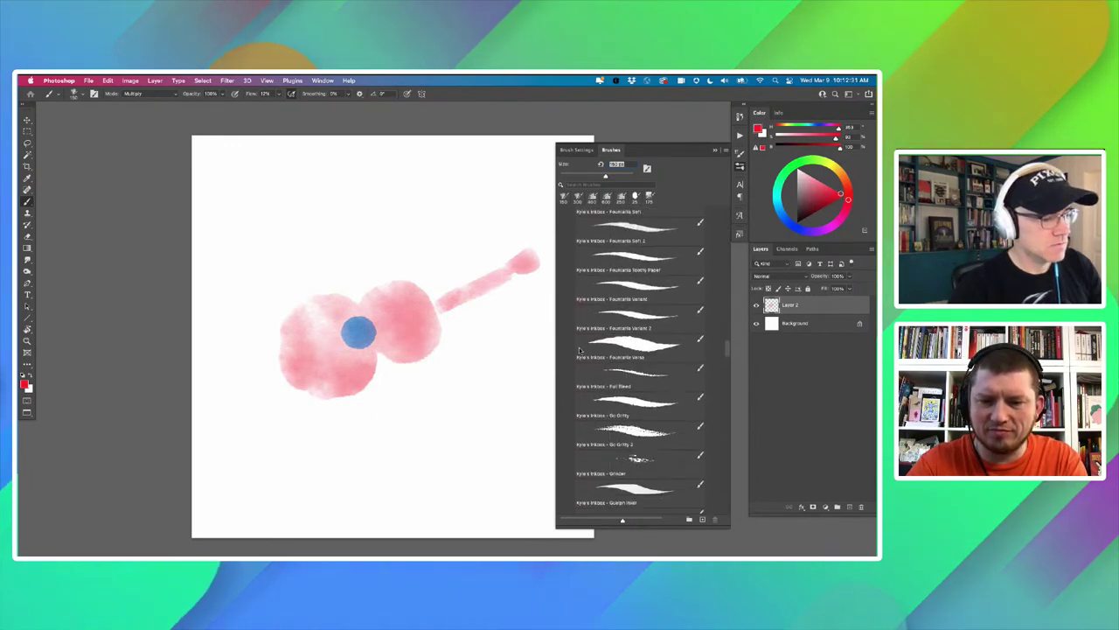
Browse the fountain pen brushes in the Inkbox group and try selecting Kyle's Inkbox - Fountain of Youth.
scroll(579, 349, "up", 10)
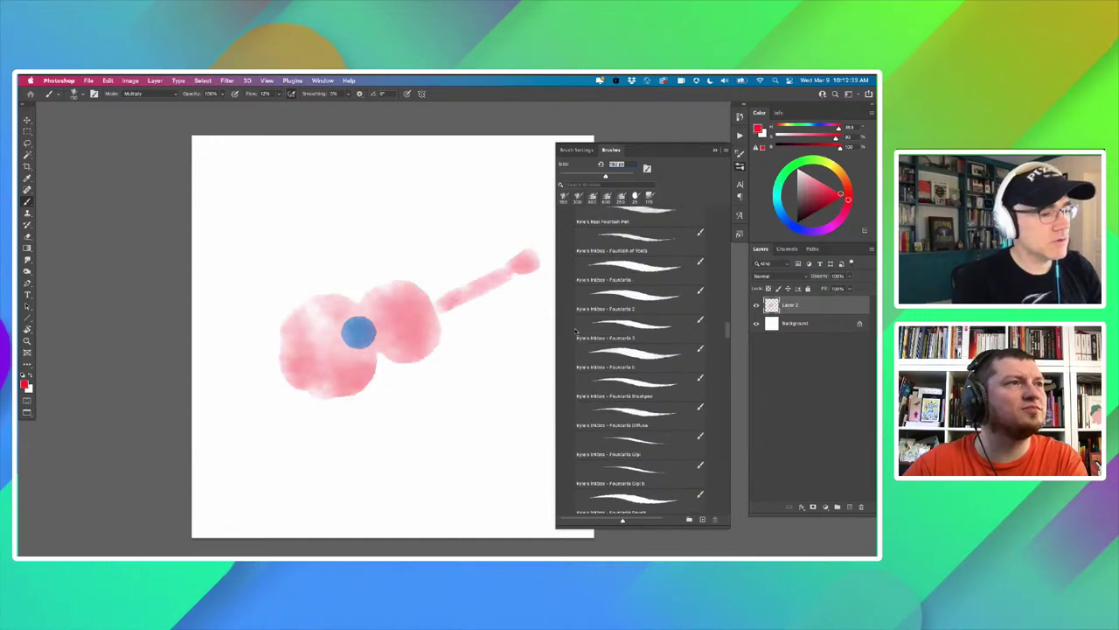
scroll(574, 328, "up", 3)
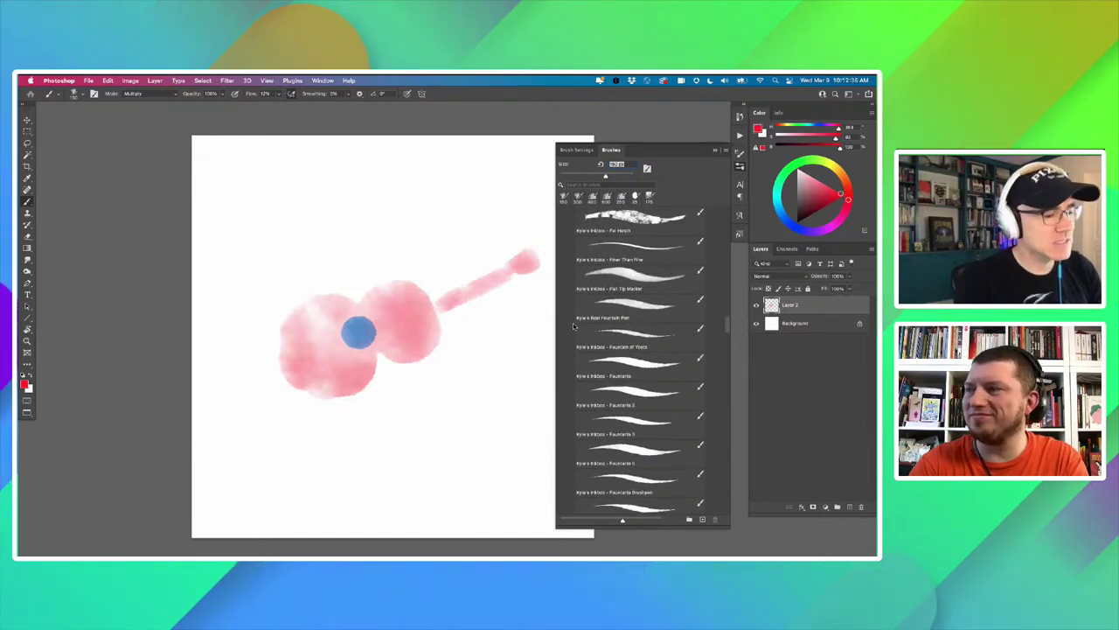
scroll(574, 326, "down", 1)
scroll(574, 328, "down", 3)
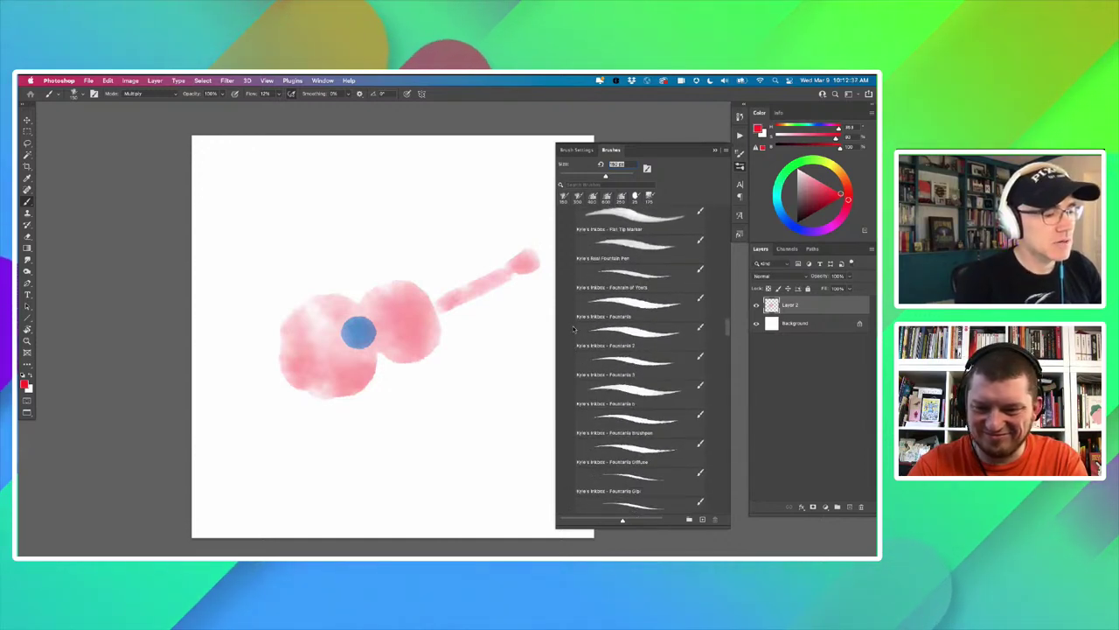
scroll(574, 329, "up", 2)
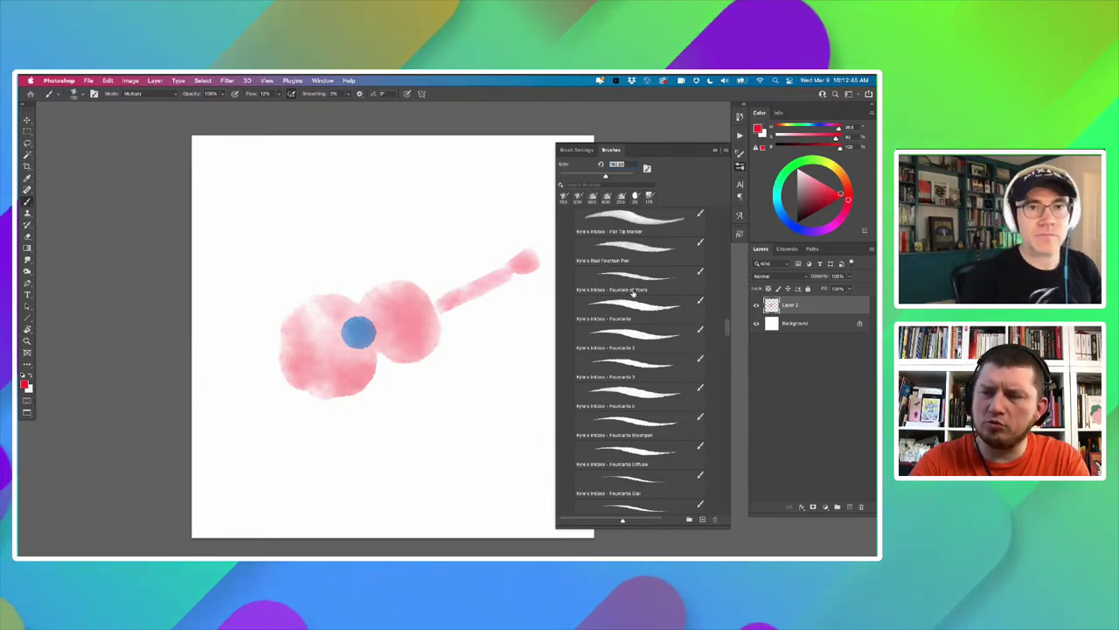
left_click(634, 296)
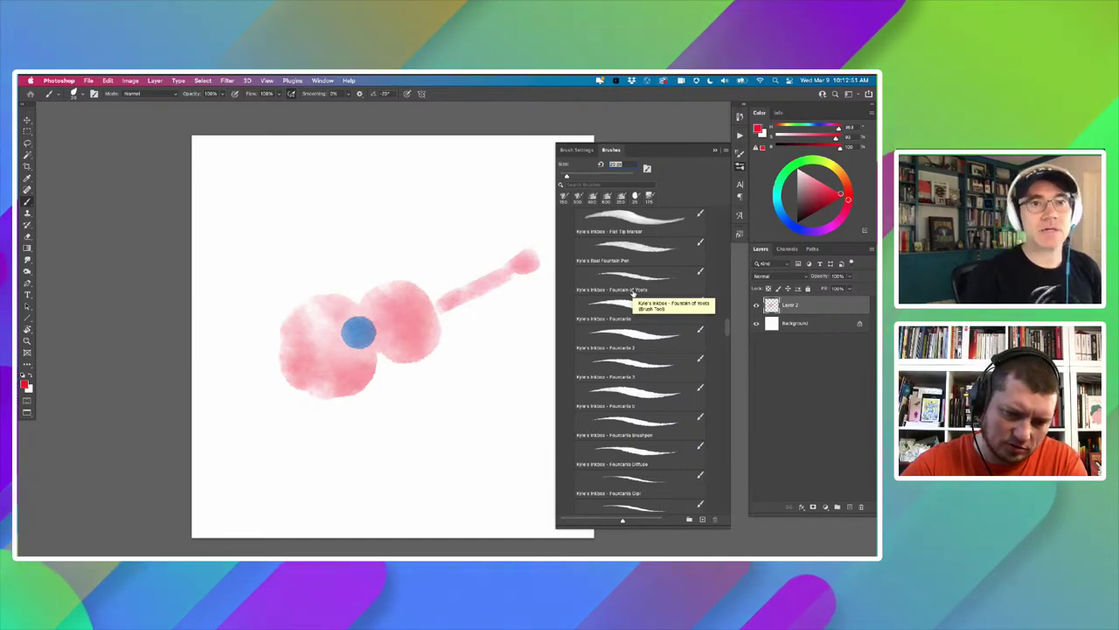
left_click(633, 295)
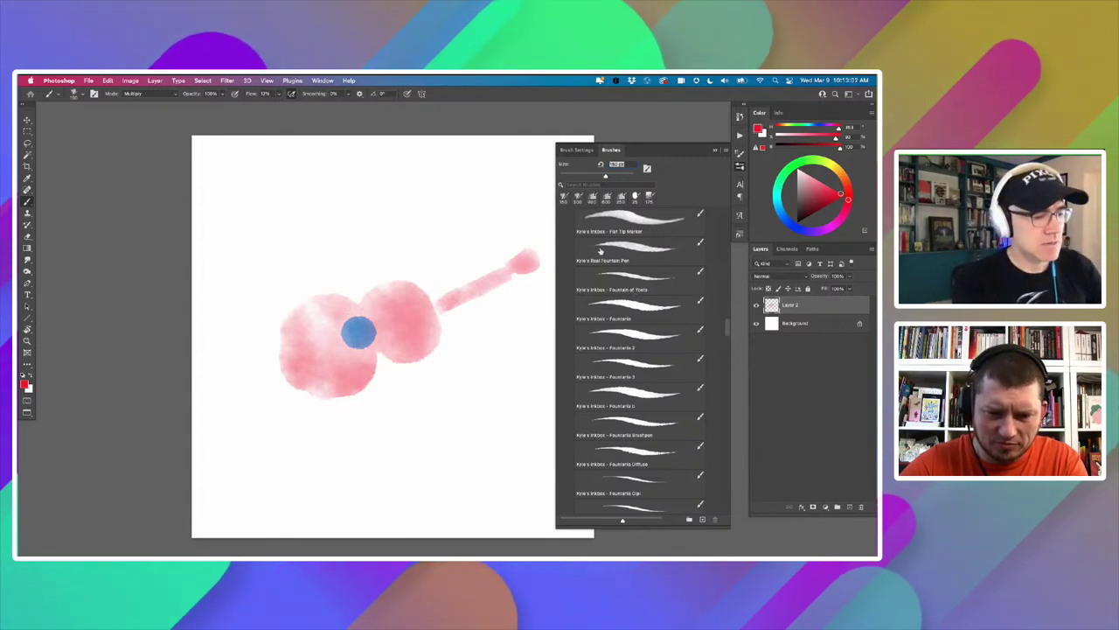
Select the Kyle's Inkbox - Fountaria Diffuse brush and add a new layer above the guitar painting.
scroll(648, 362, "down", 3)
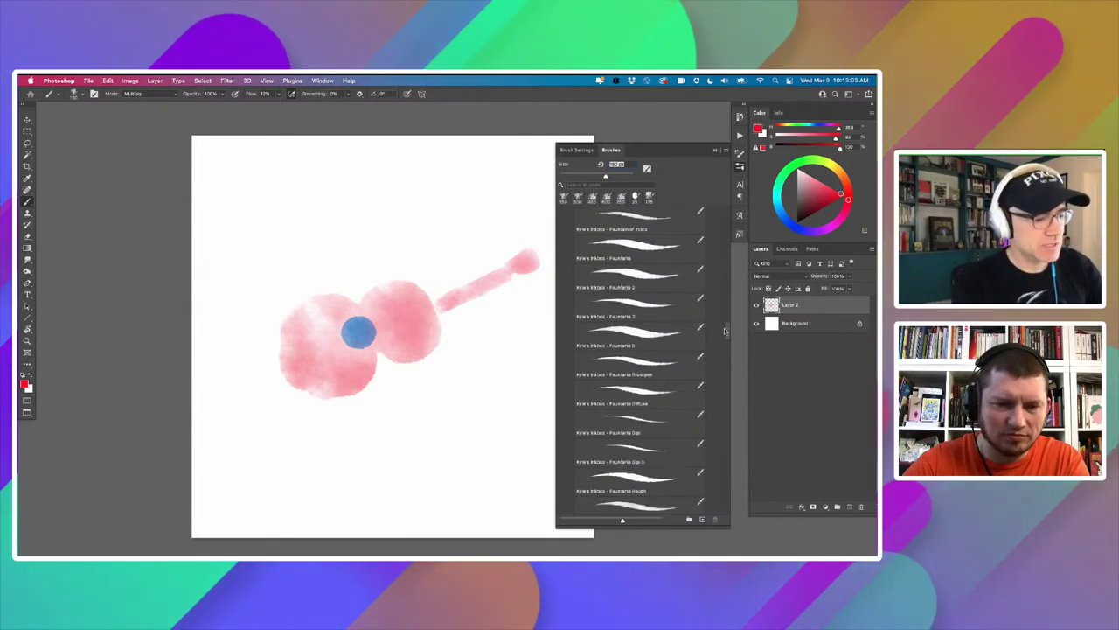
left_click(631, 365)
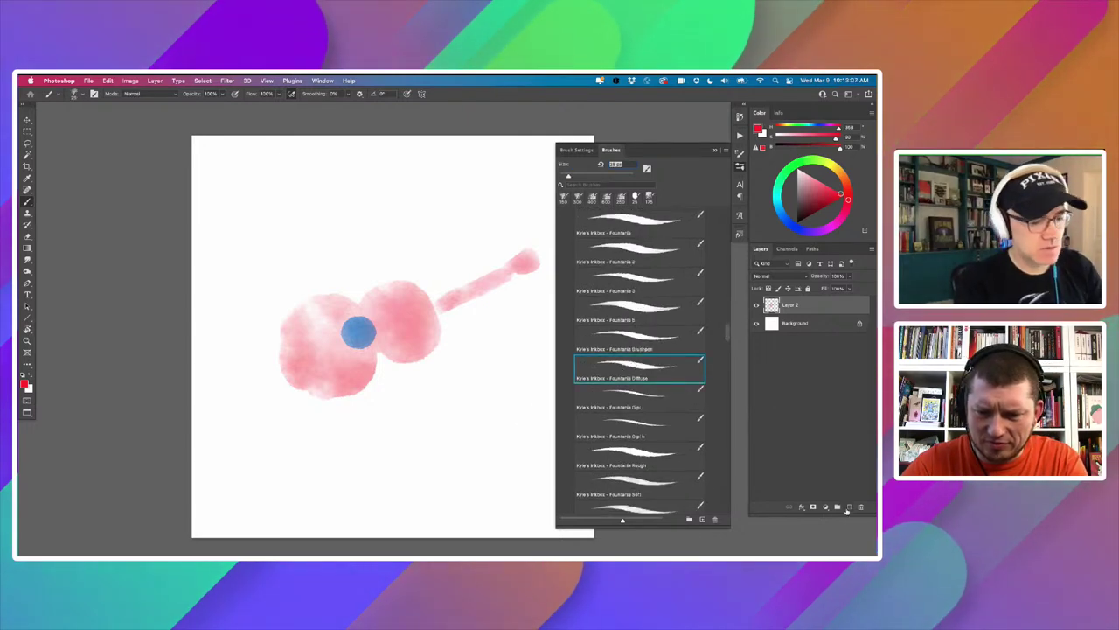
left_click(847, 505)
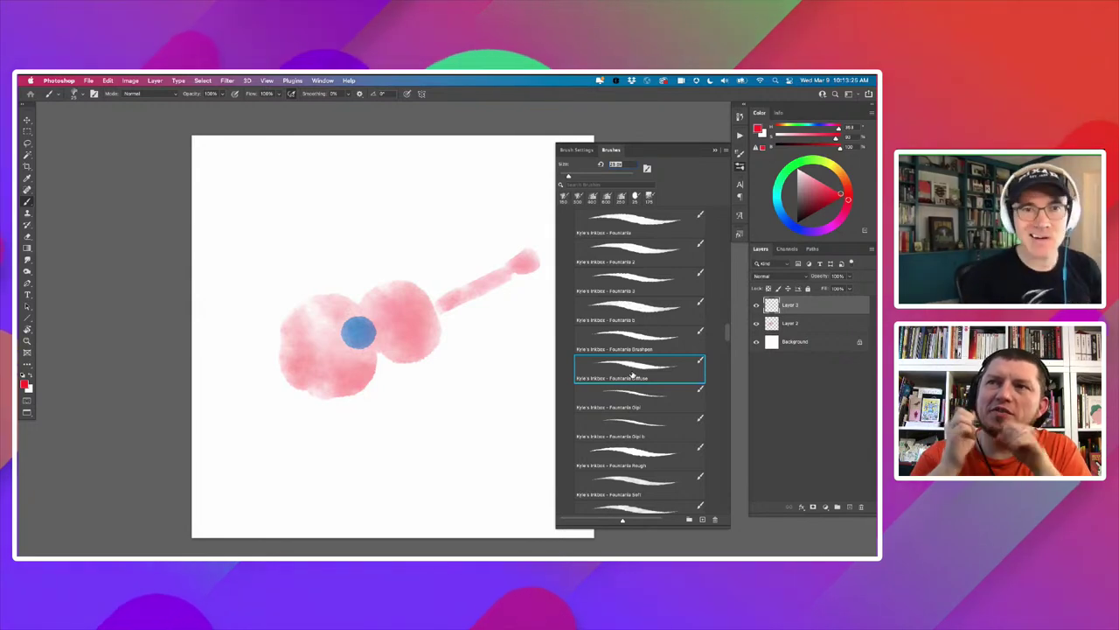
Set the foreground color to dark blue and draw a zigzag ink line above the guitar on the new layer.
key("d")
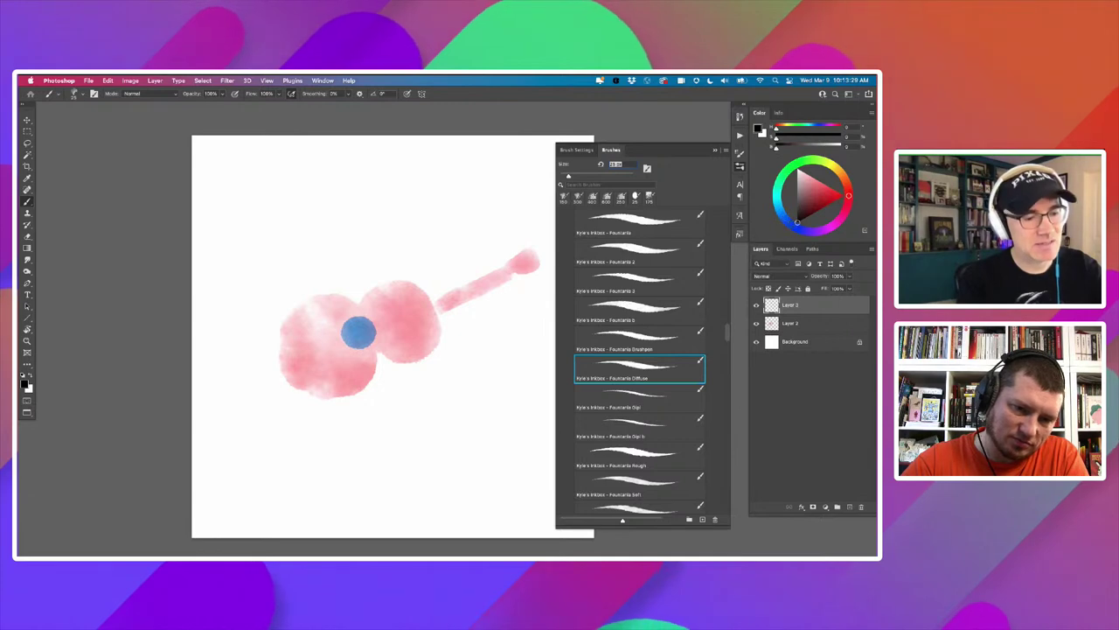
left_click(789, 222)
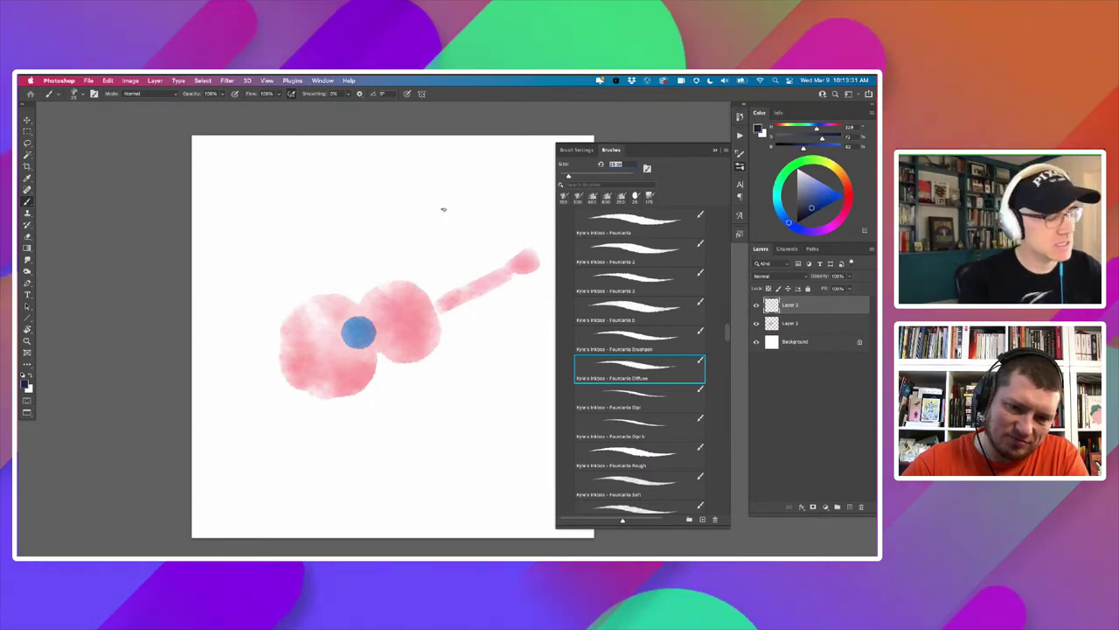
mouse_move(446, 200)
left_mouse_down()
mouse_move(330, 258)
mouse_move(325, 234)
left_mouse_up()
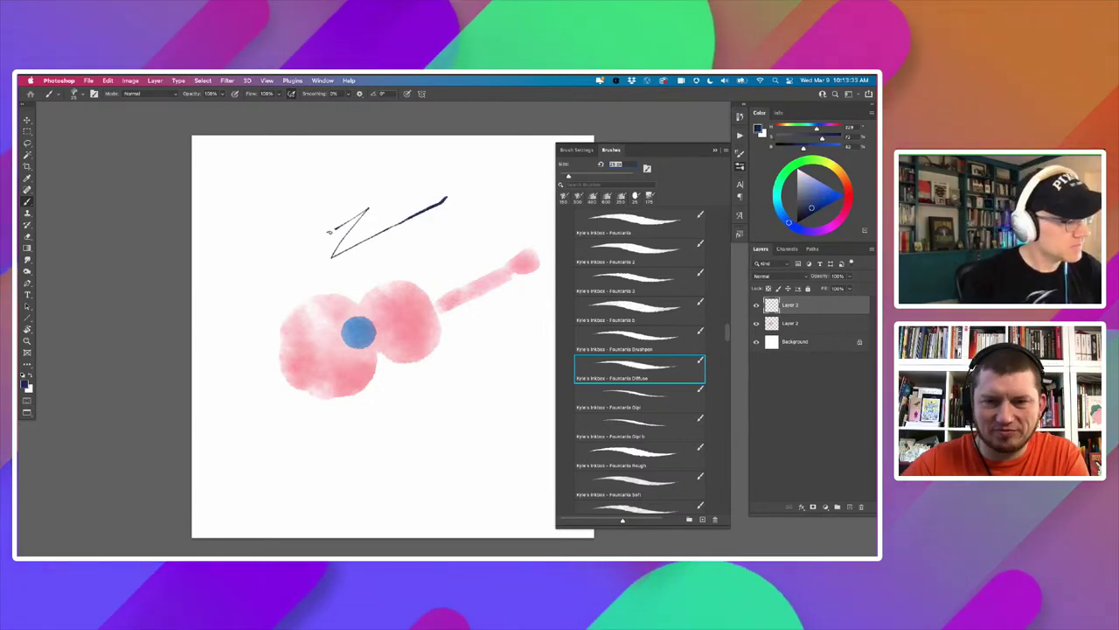
Draw several more dark blue test strokes close up, beside and across the zigzag's long line, to inspect the ink texture.
key("z")
double_click(26, 341)
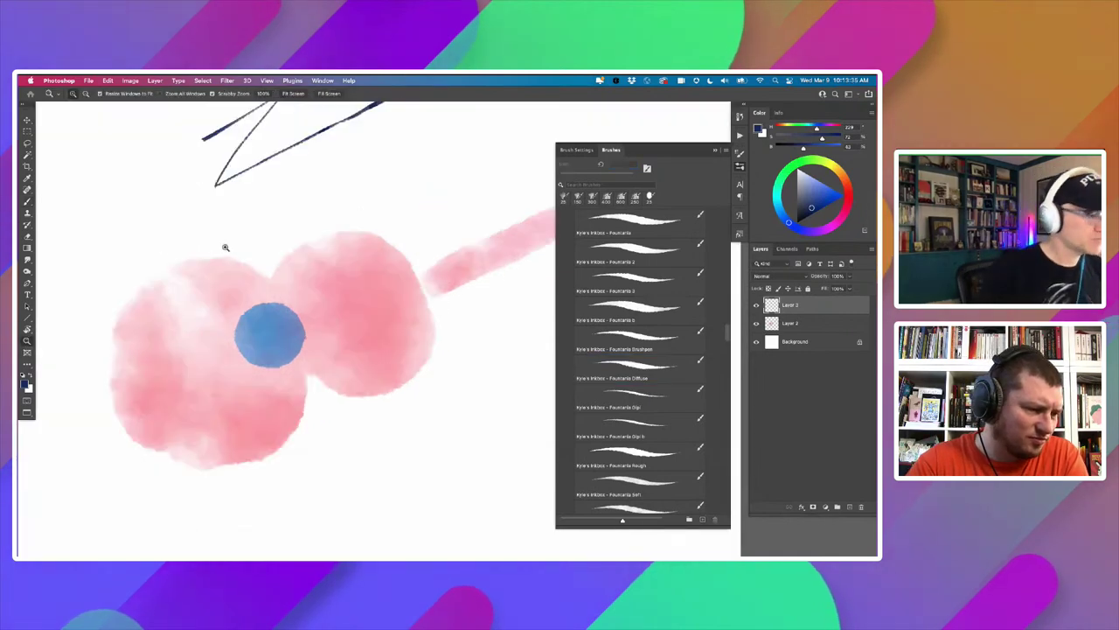
left_click_drag(273, 290, 366, 429)
left_click(400, 304)
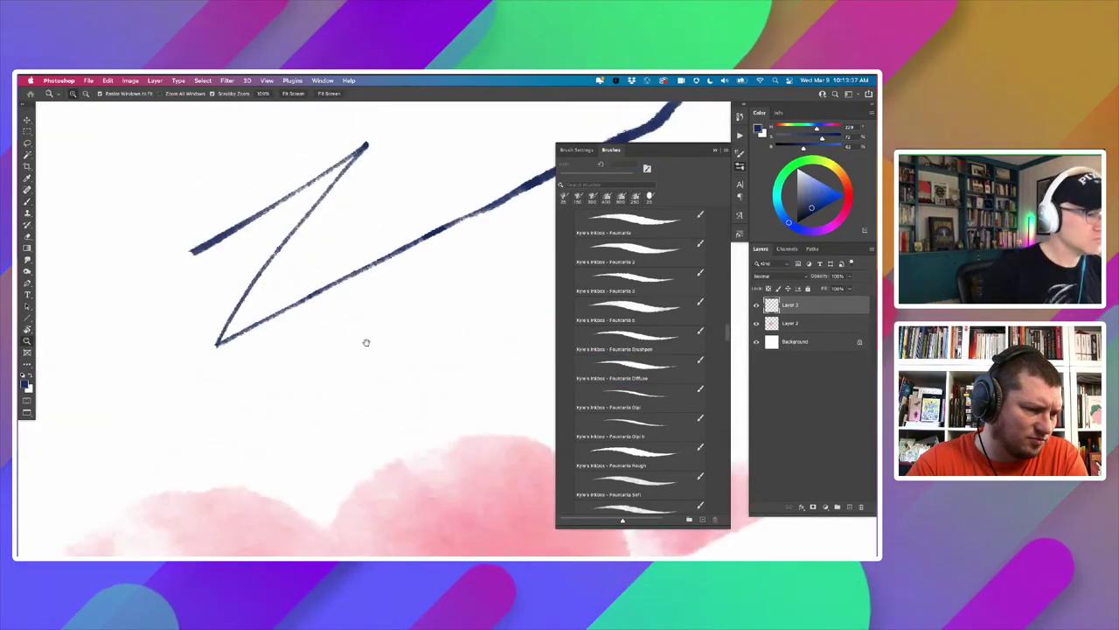
scroll(365, 342, "up", 4)
scroll(365, 342, "right", 4)
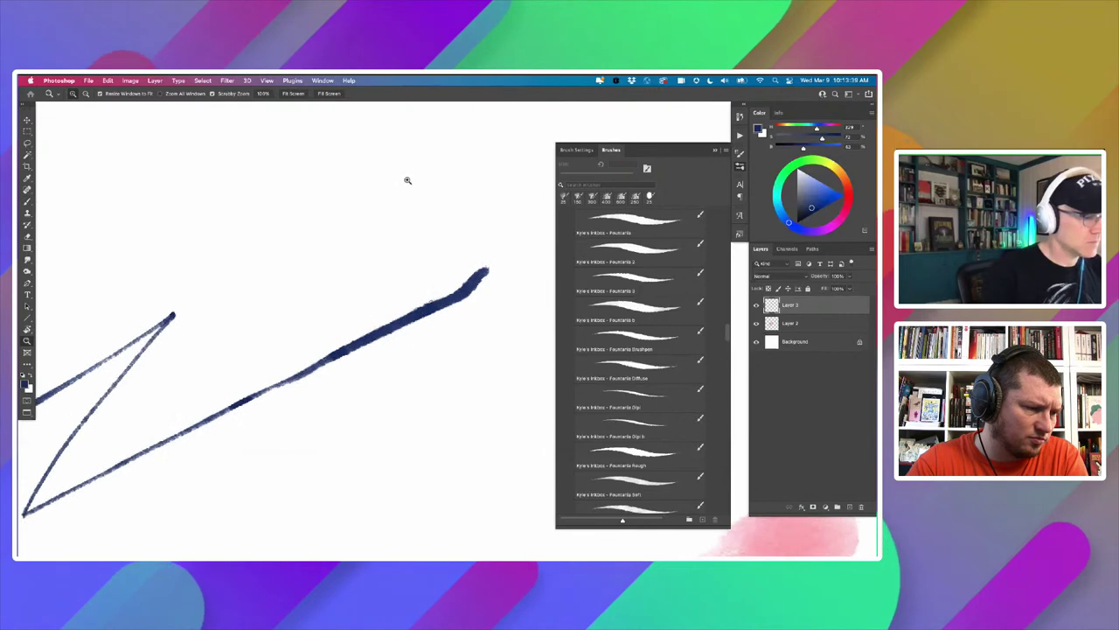
key("b")
left_click_drag(411, 193, 219, 387)
scroll(321, 357, "up", 2)
scroll(321, 357, "left", 3)
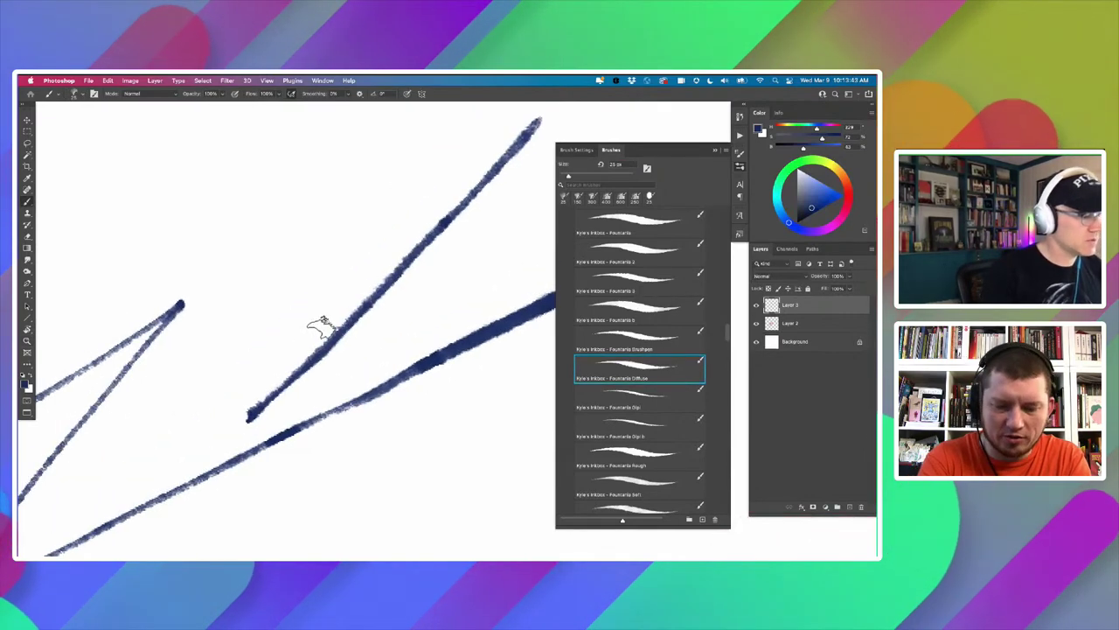
left_click_drag(344, 424, 294, 483)
left_click_drag(294, 484, 344, 339)
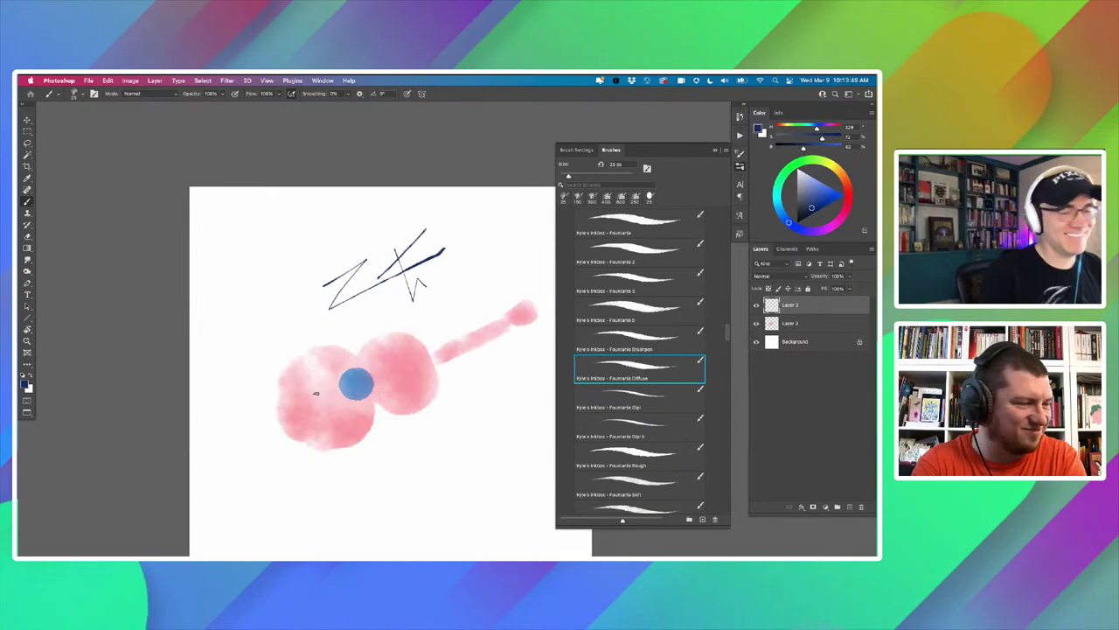
Undo all the dark blue test strokes above the guitar and close the brush library.
key("super+z")
key("super+z")
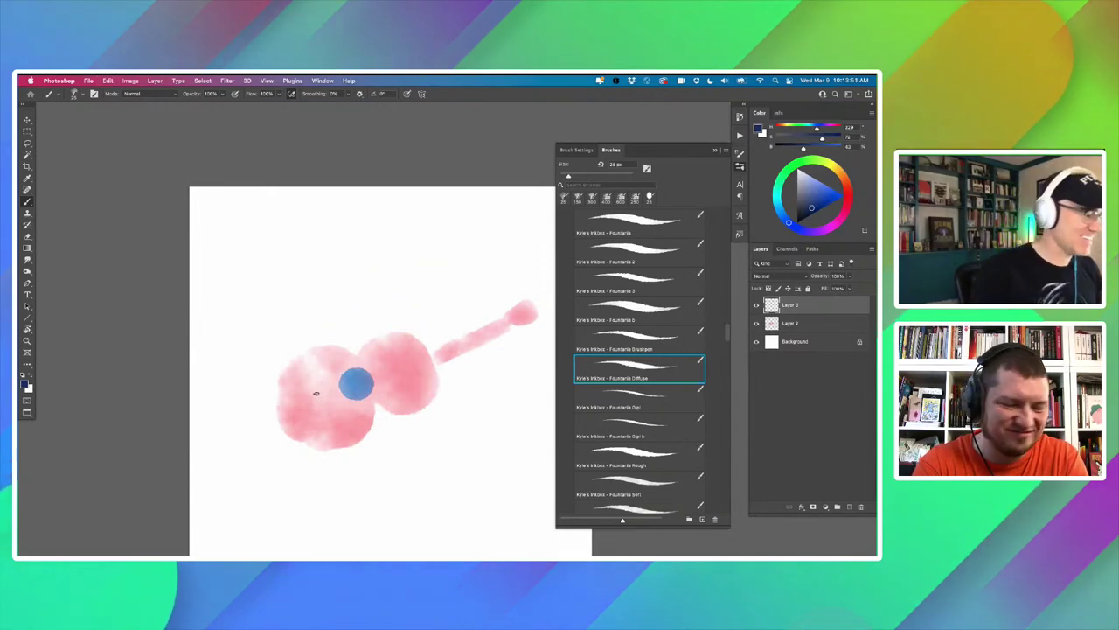
mouse_move(313, 377)
left_mouse_down()
mouse_move(307, 325)
mouse_move(374, 324)
left_mouse_up()
left_click(715, 150)
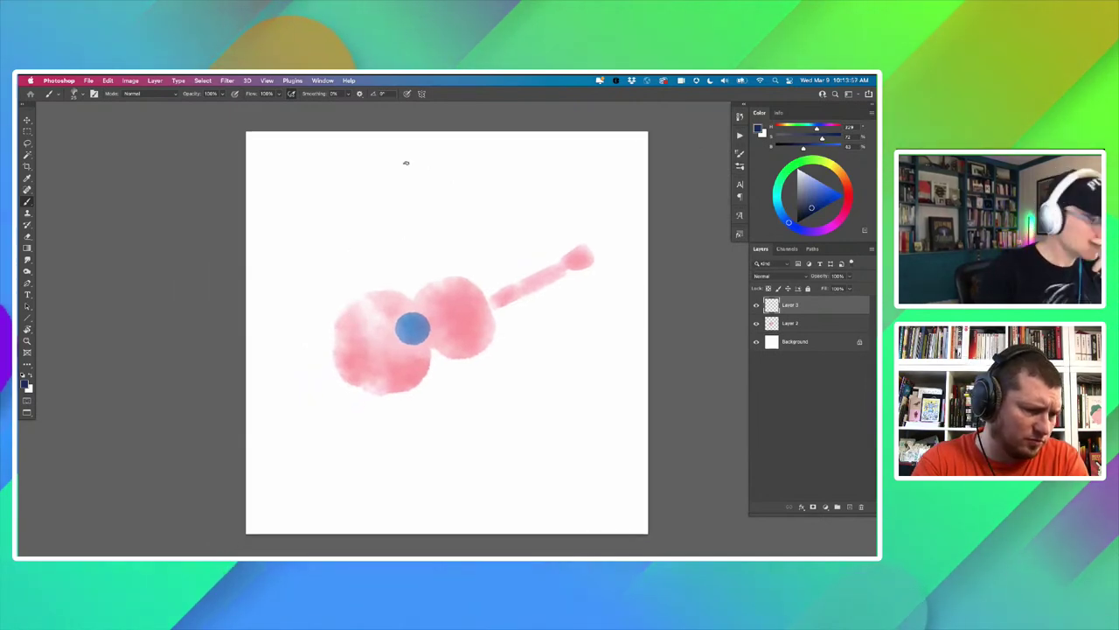
mouse_move(352, 367)
left_mouse_down()
mouse_move(362, 373)
mouse_move(379, 349)
left_mouse_up()
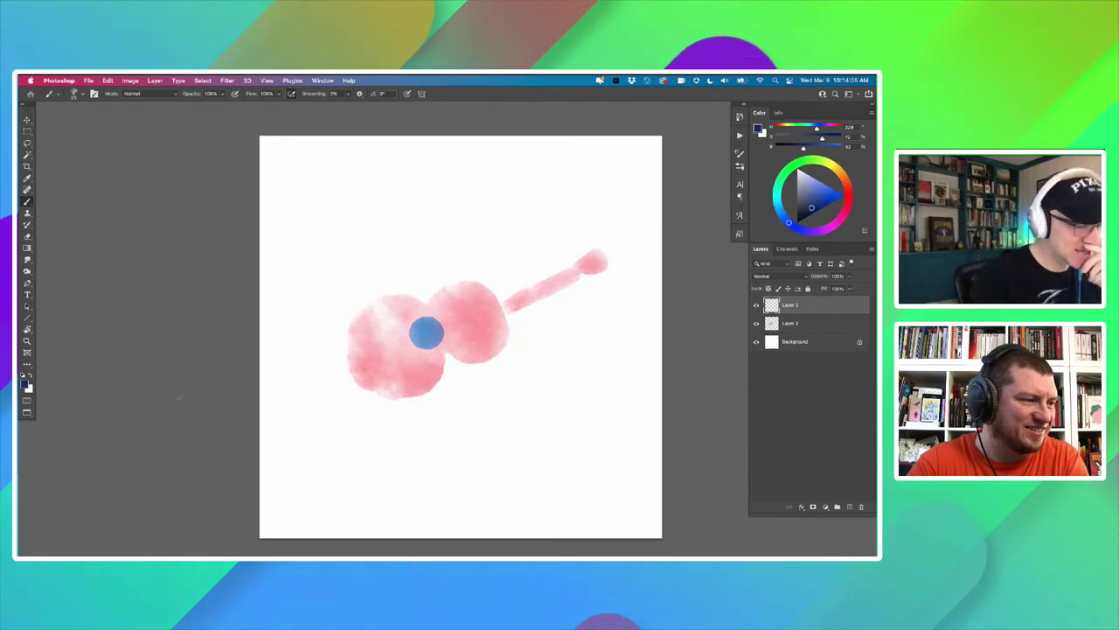
Reopen the brush library, switch to the recently used Paintbox watercolor brush and return to the Fountaria Diffuse ink brush.
left_click(740, 167)
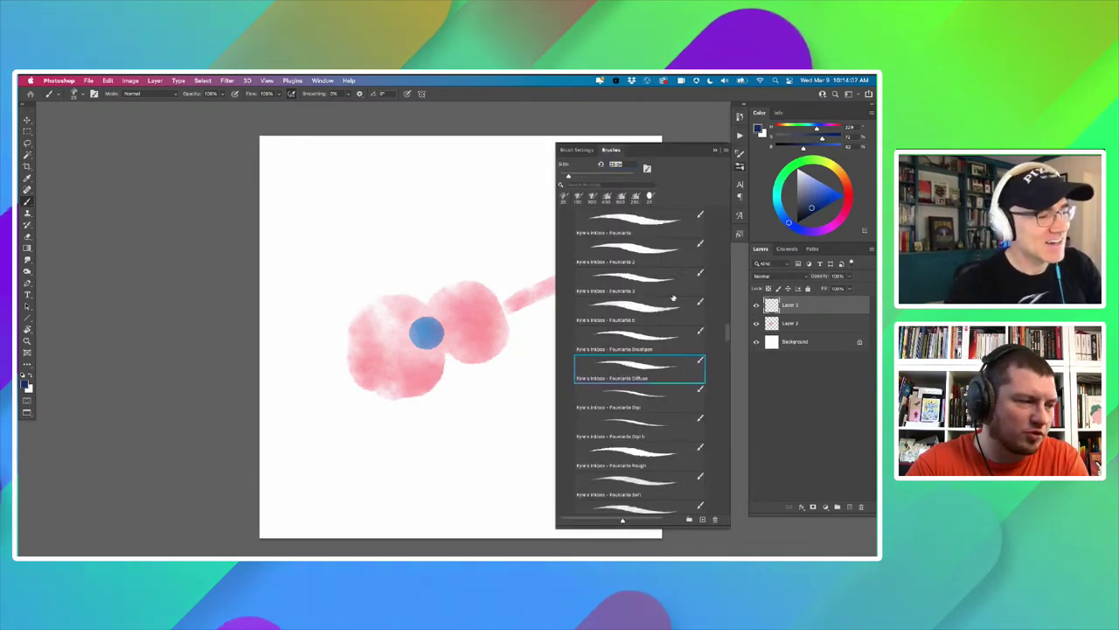
left_click(578, 197)
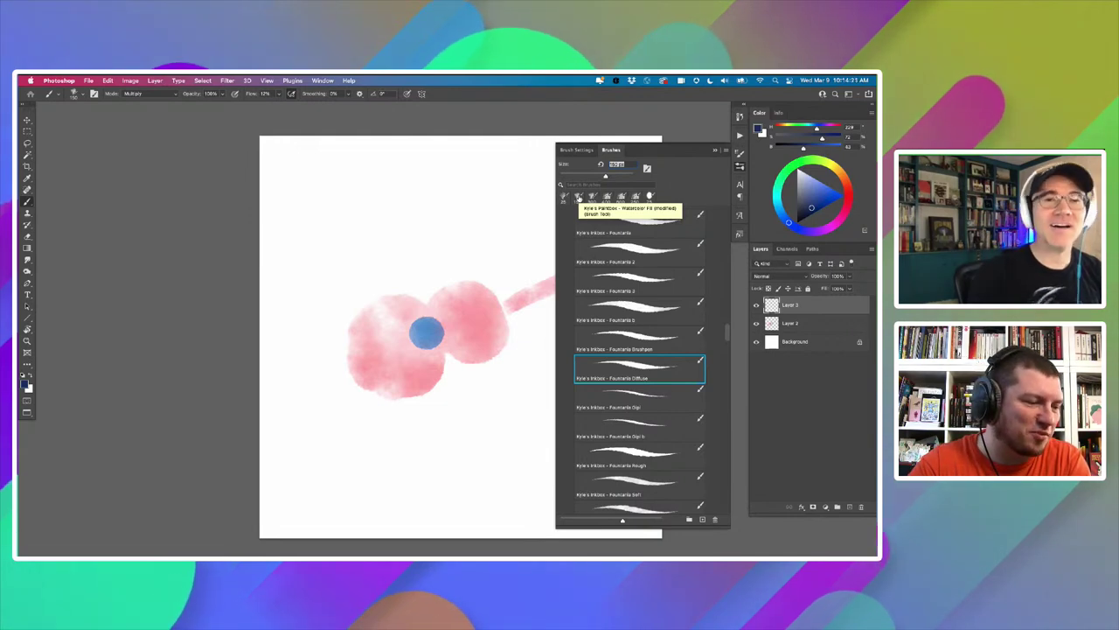
left_click(578, 197)
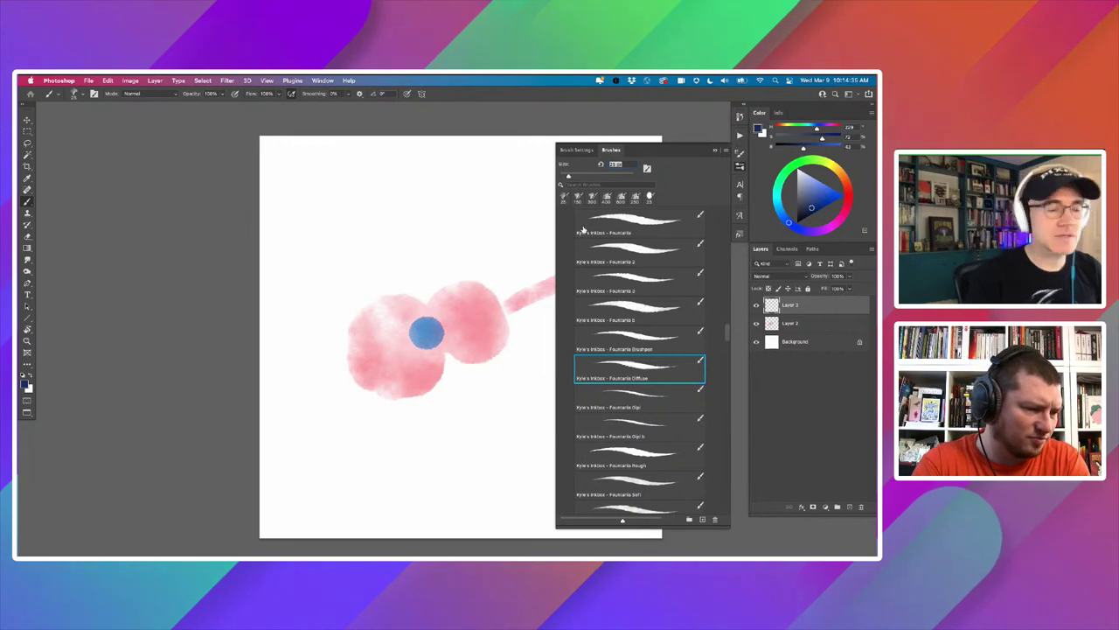
Compare the recently used Paintbox watercolor and Inkbox brushes, then activate the modified Watercolor Fill brush in Multiply mode.
left_click(633, 197)
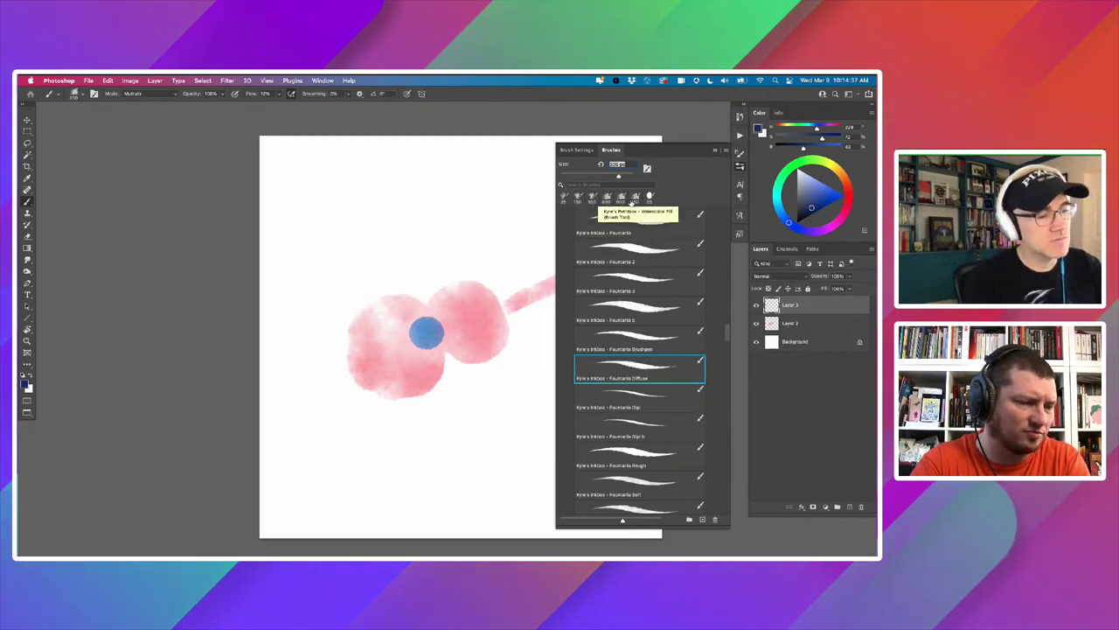
left_click(578, 197)
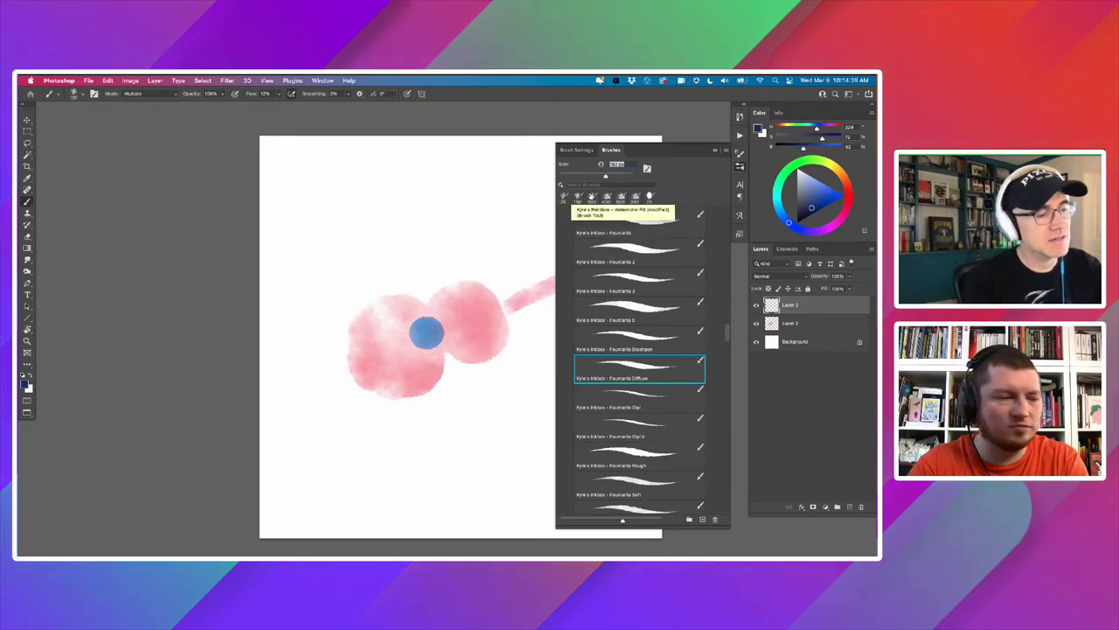
left_click(592, 198)
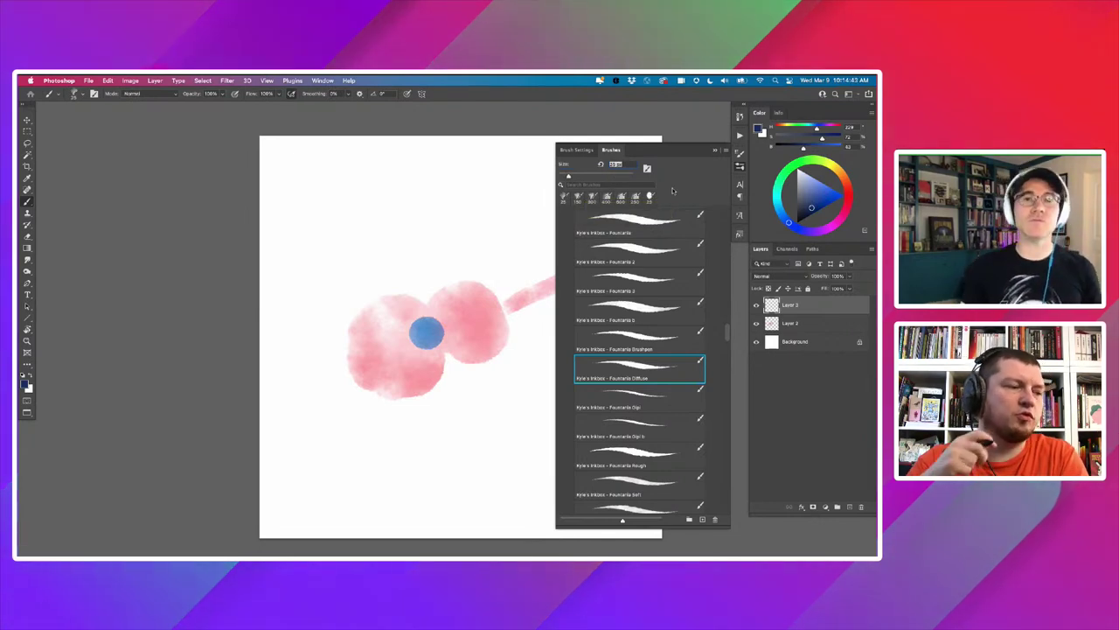
left_click(578, 198)
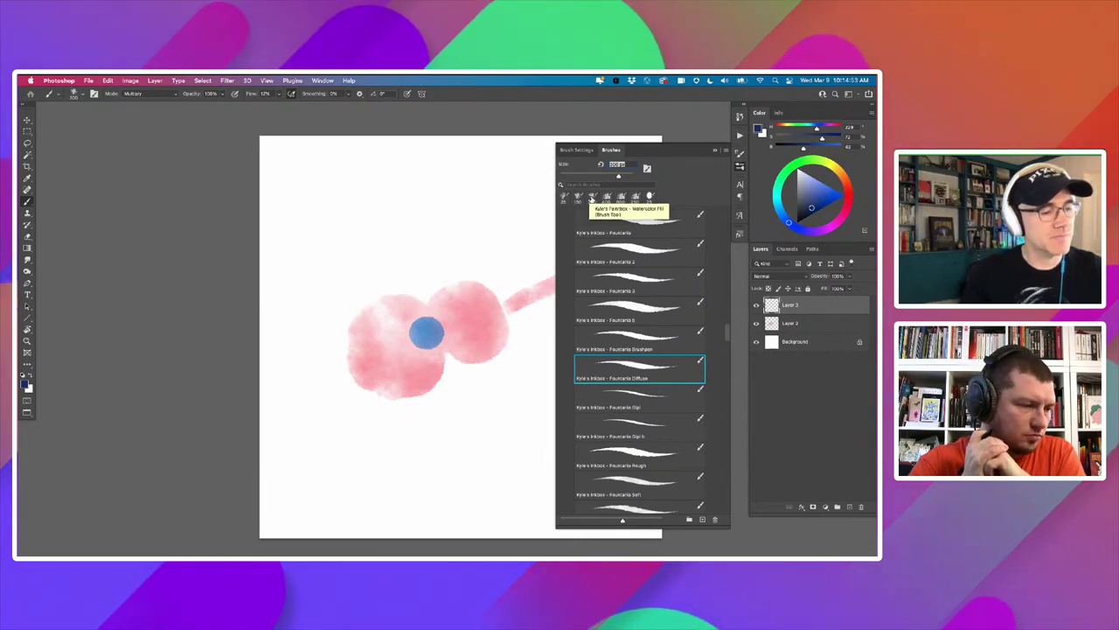
left_click(607, 198)
left_click(592, 197)
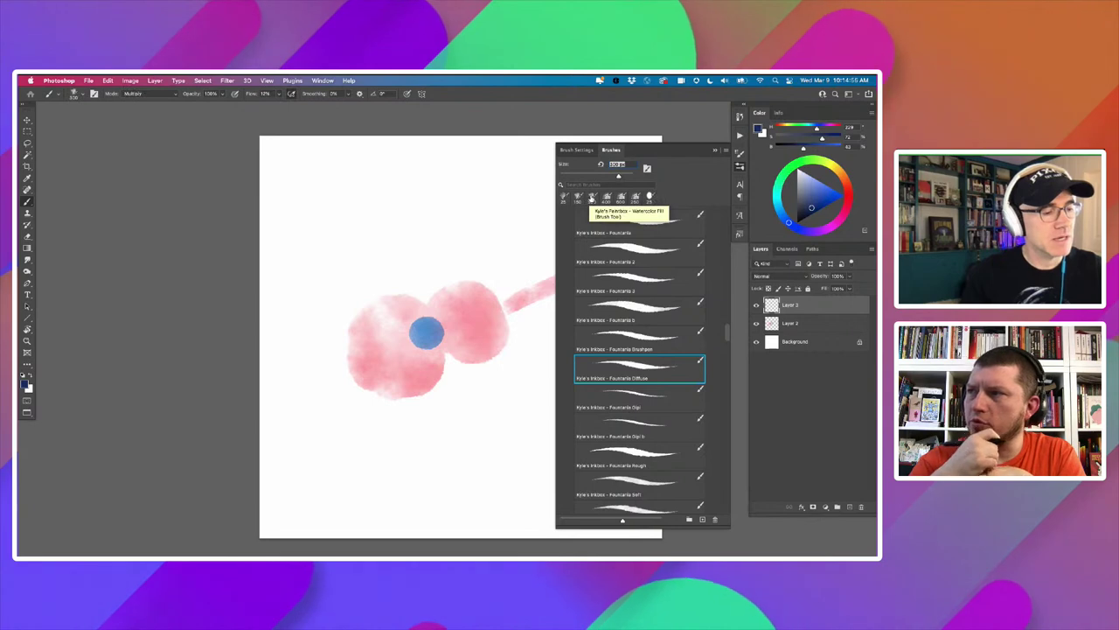
left_click(578, 197)
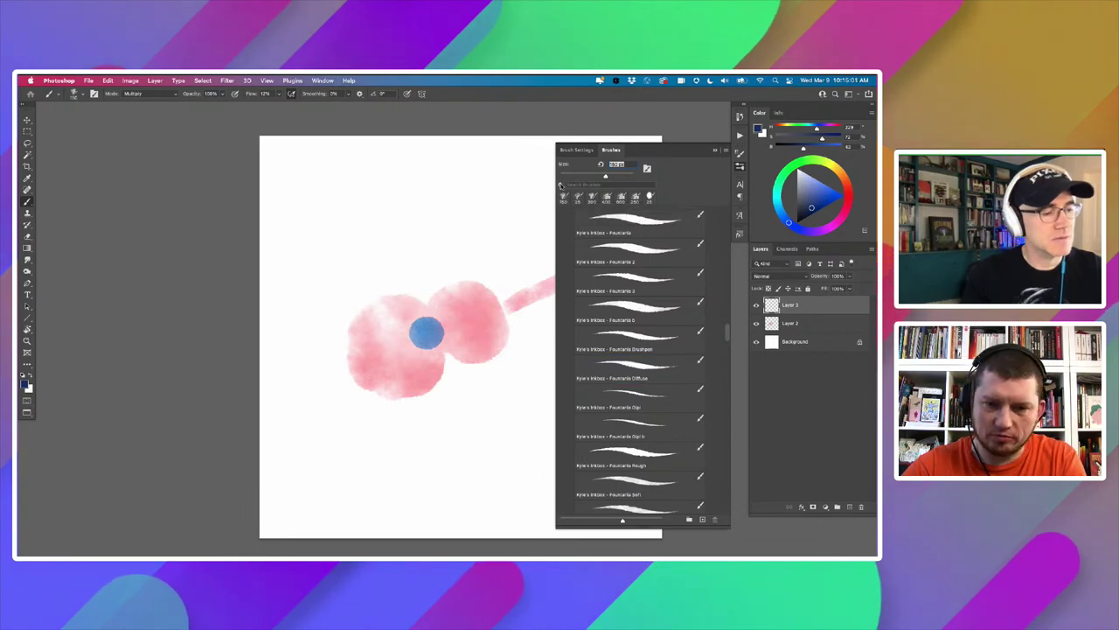
Try a dark blue watercolor dab above the guitar, undo it, and set the foreground color to a brighter blue.
left_click(414, 235)
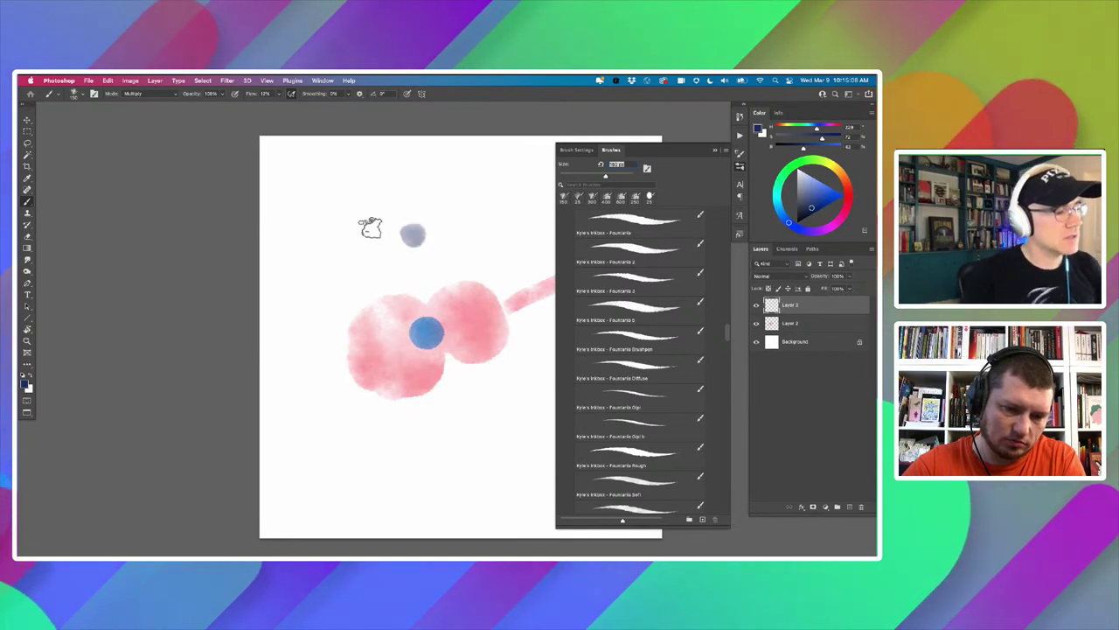
key("super+z")
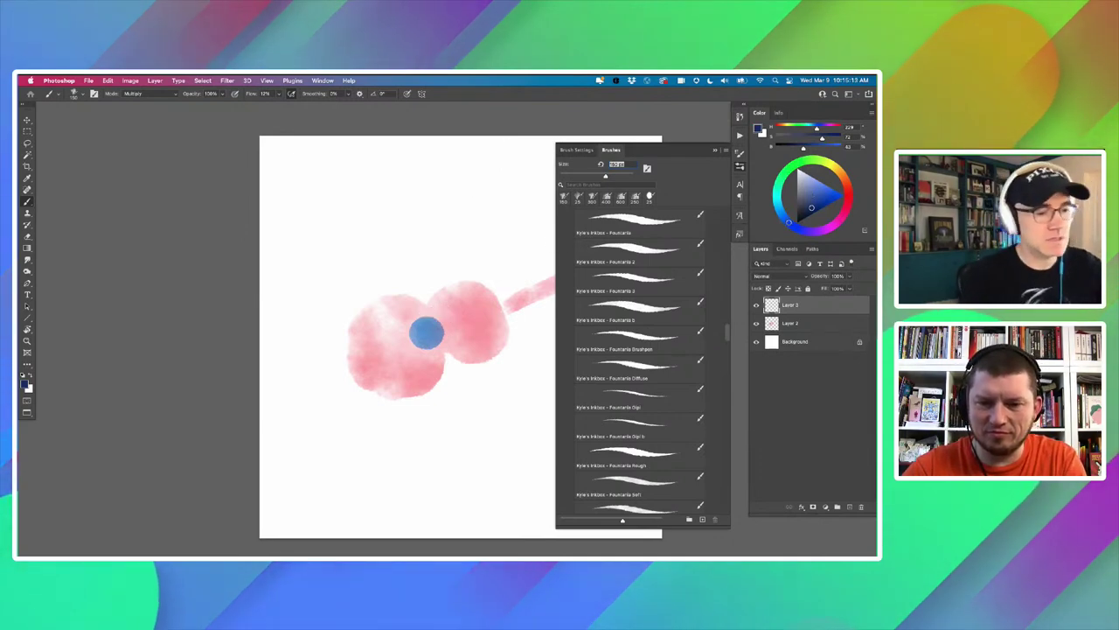
left_click(780, 210)
left_click(832, 196)
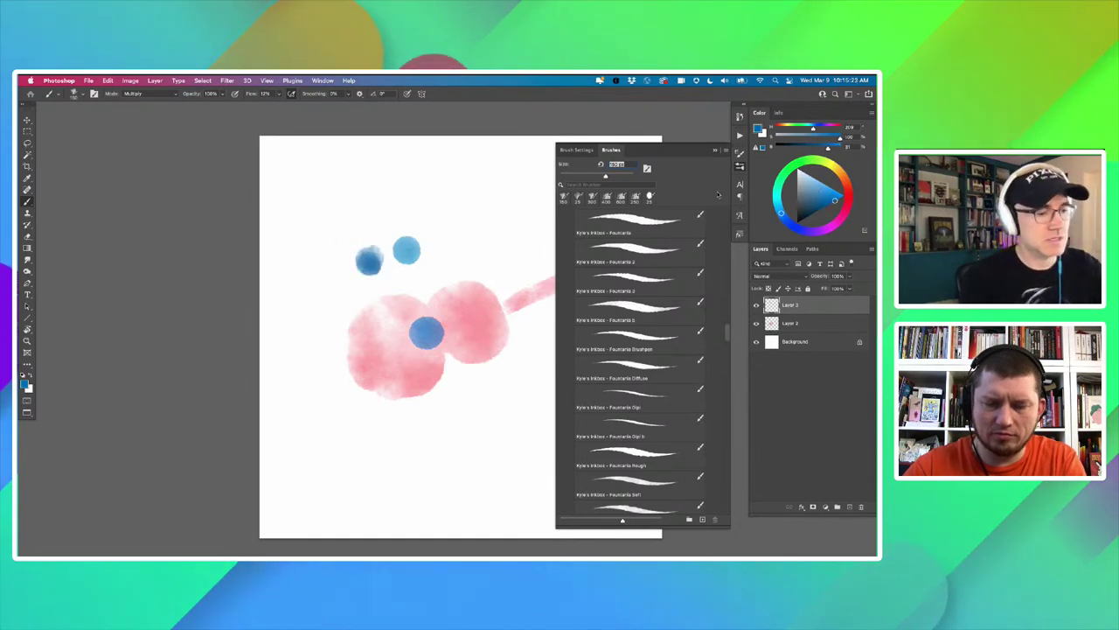
Undo the bright blue watercolor test dabs above the guitar and close the brush library.
left_click(335, 270)
key("super+z")
key("super+z")
key("super+z")
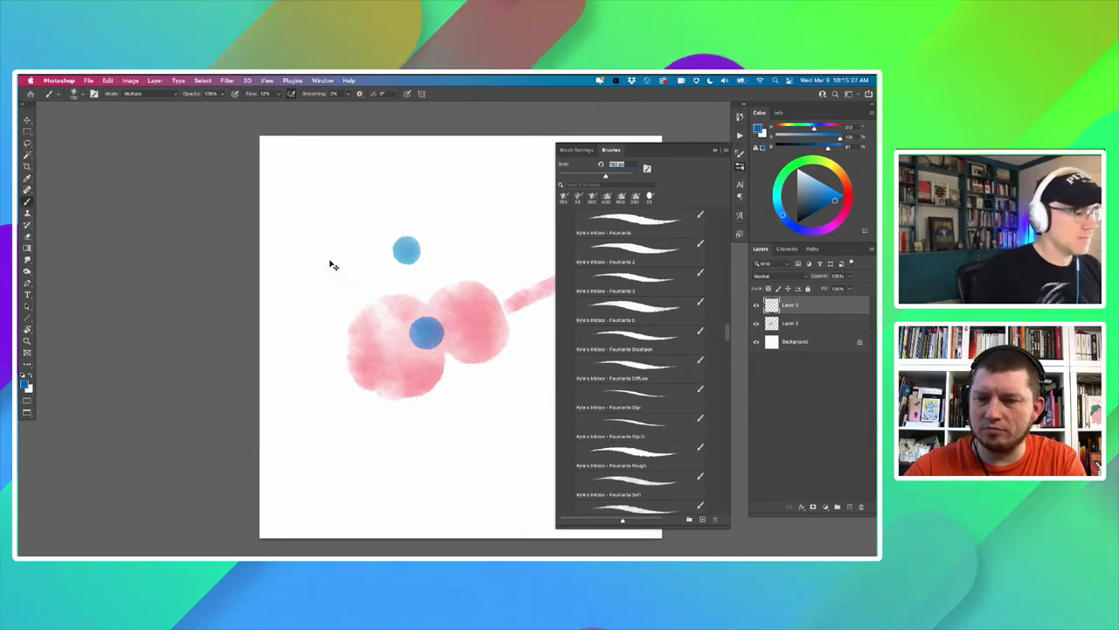
left_click(710, 140)
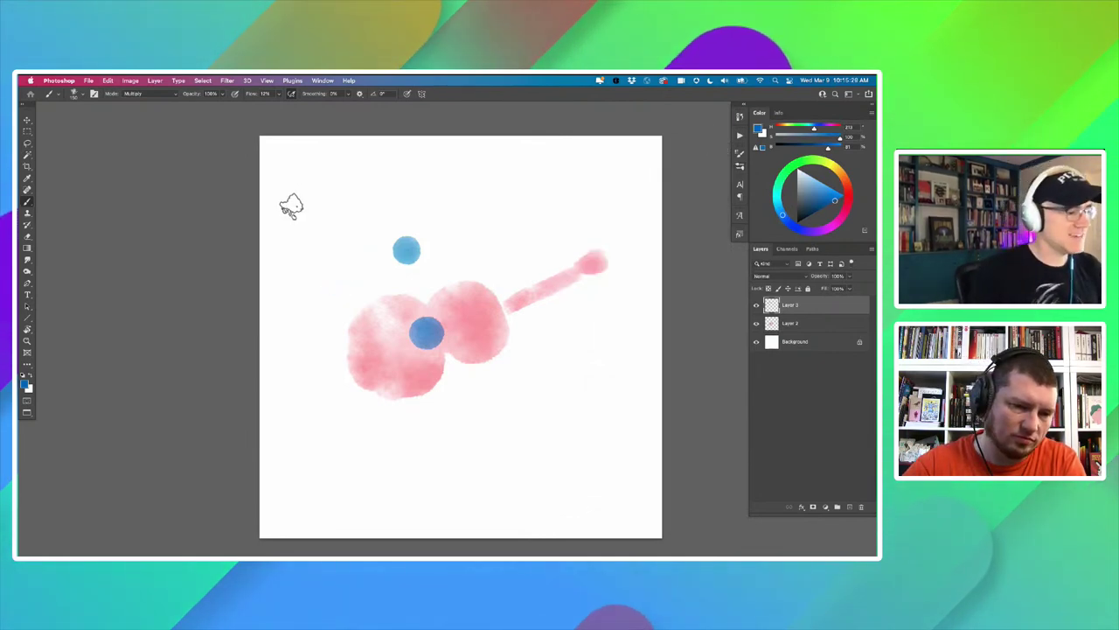
key("super+z")
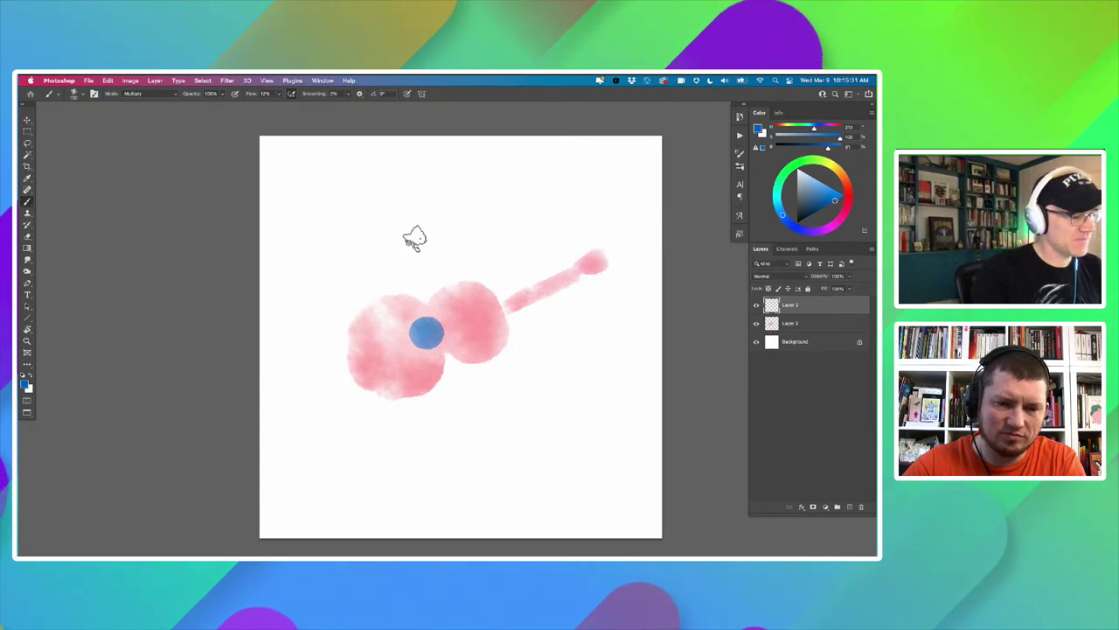
Paint a round blue watercolor spot above the guitar body for the singer's open mouth, undoing and repainting until it fits.
left_click_drag(418, 231, 420, 237)
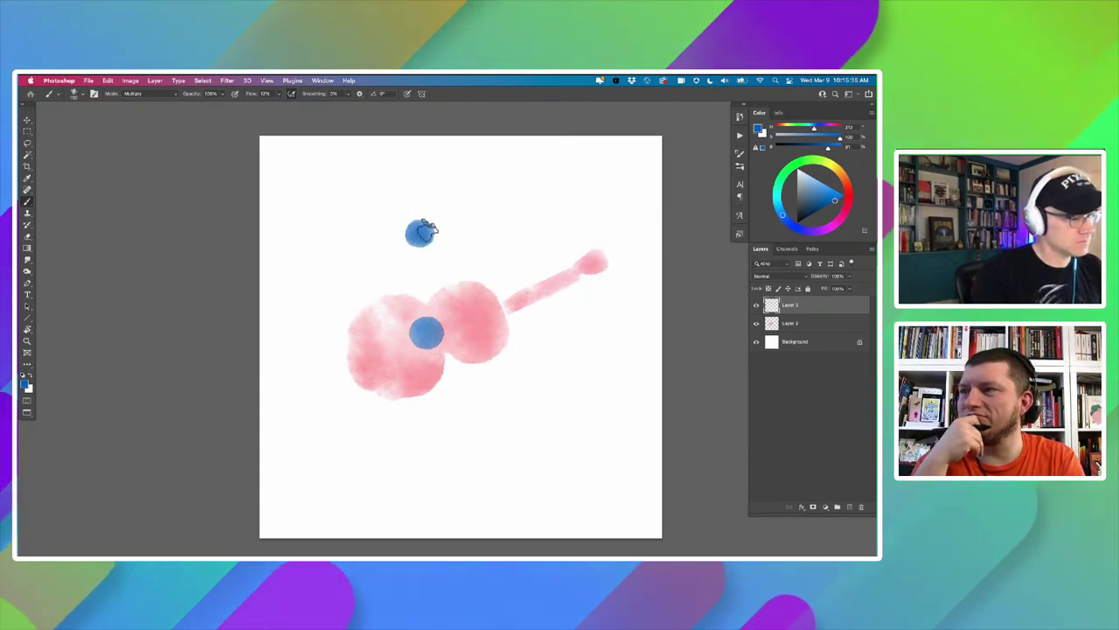
key("super+z")
mouse_move(405, 232)
left_mouse_down()
mouse_move(428, 227)
mouse_move(417, 232)
left_mouse_up()
key("super+z")
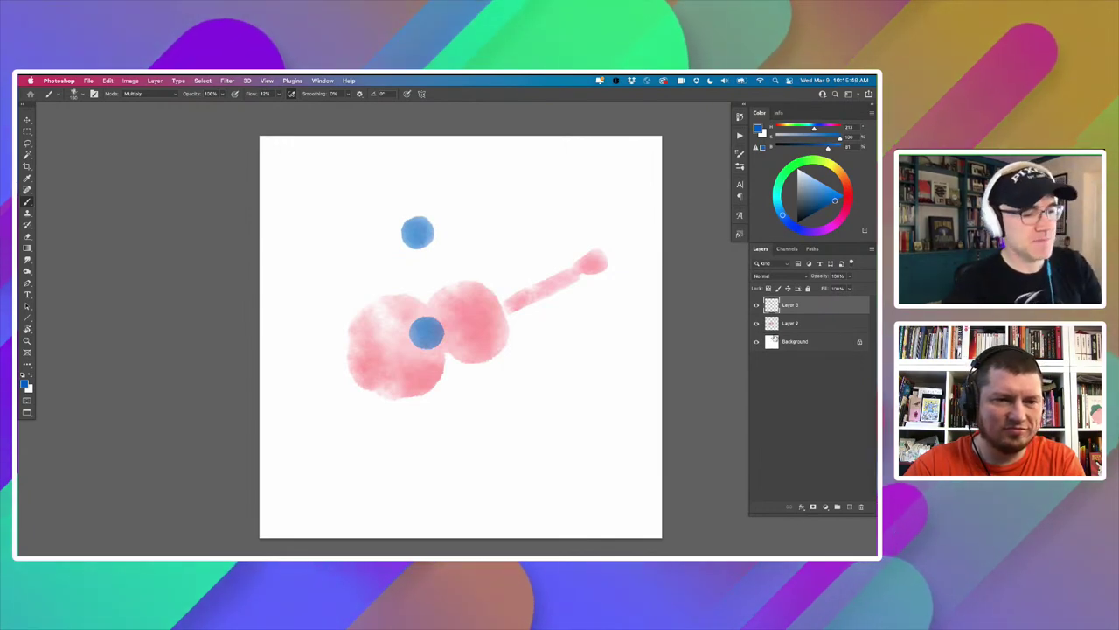
Add a new layer on top and switch to the recently used Fountaria Diffuse ink brush, closing the brush library.
left_click(850, 507)
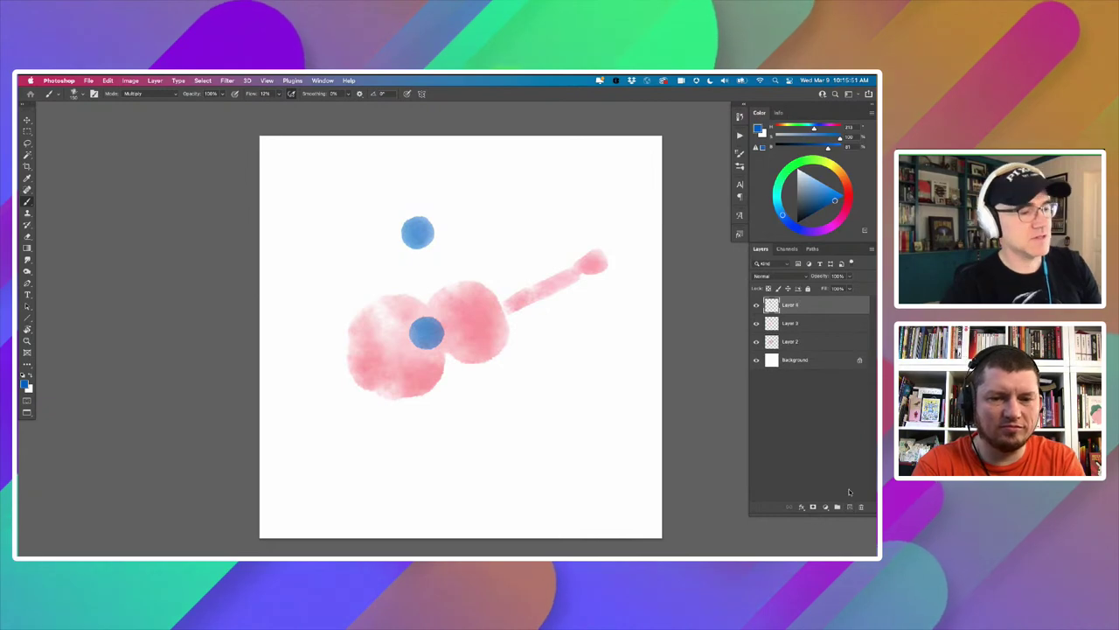
left_click(739, 151)
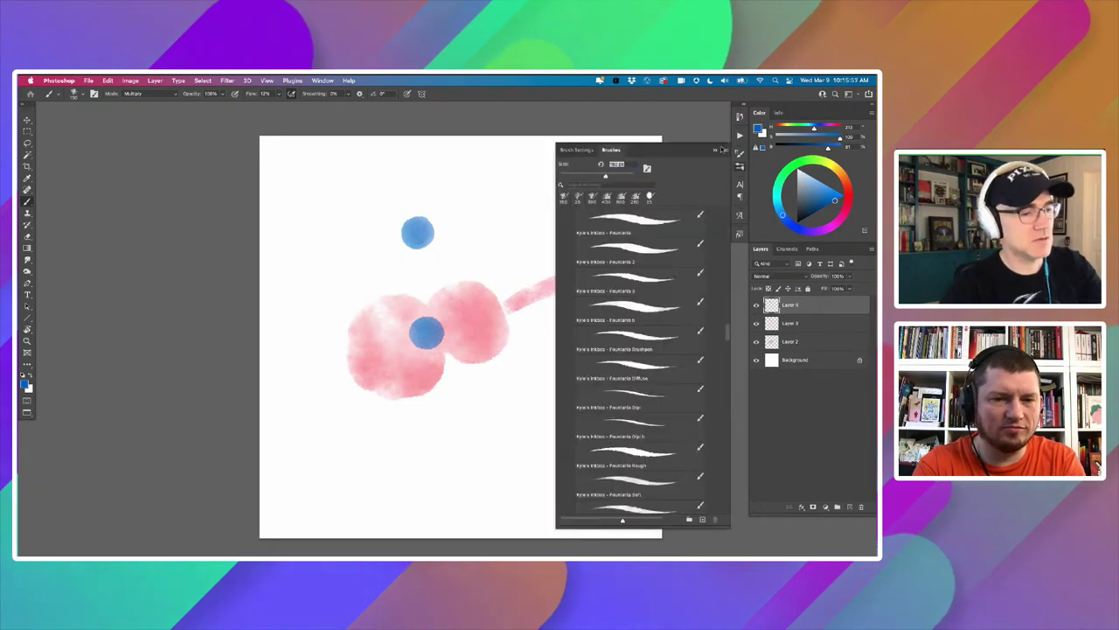
left_click(577, 200)
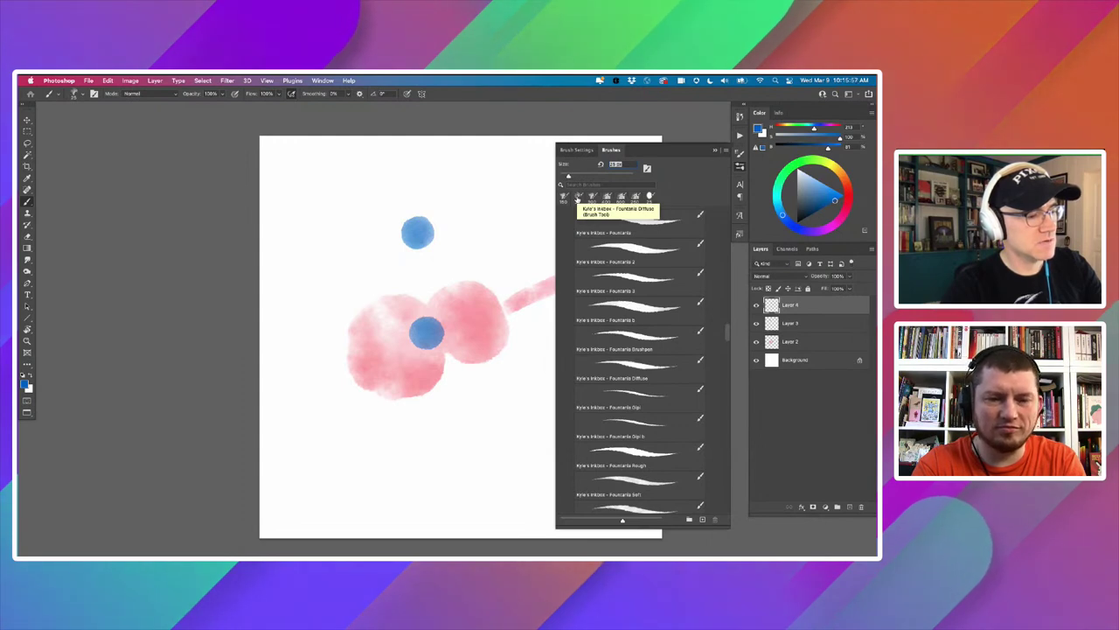
left_click(577, 198)
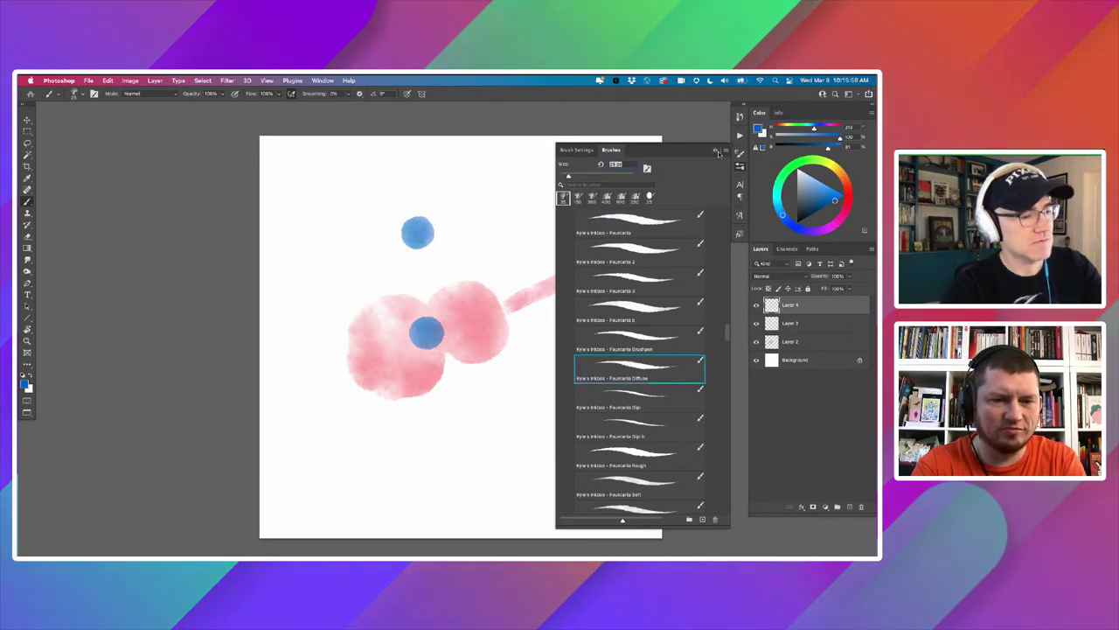
left_click(716, 151)
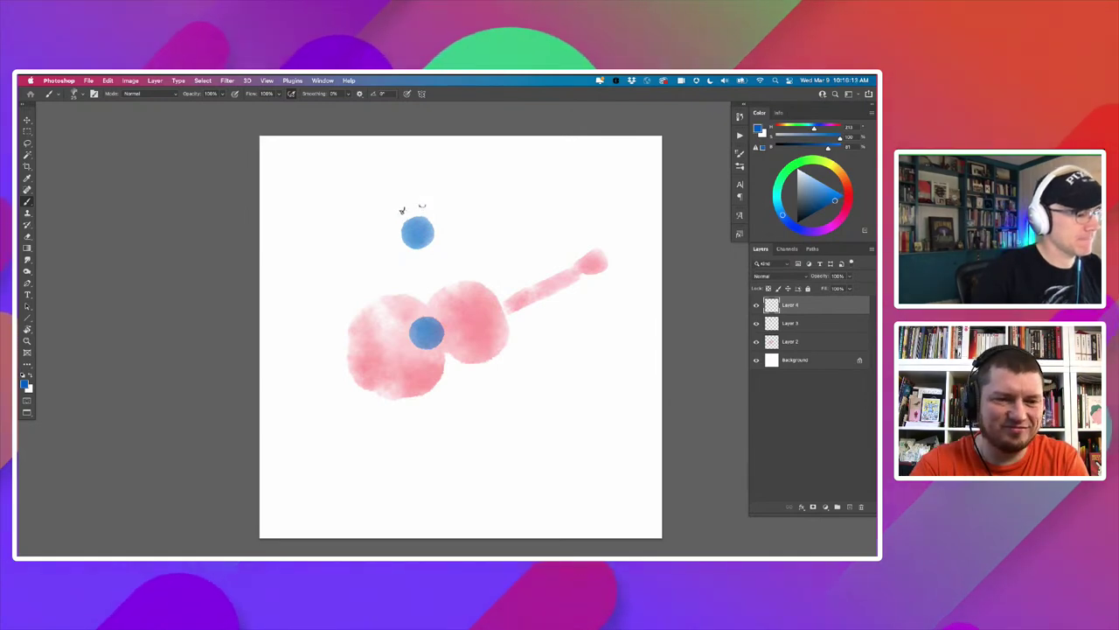
Ink the singer's head around the blue mouth, with closed eyes, nose, bangs, wavy hair, jaw and neck.
left_click_drag(399, 208, 405, 208)
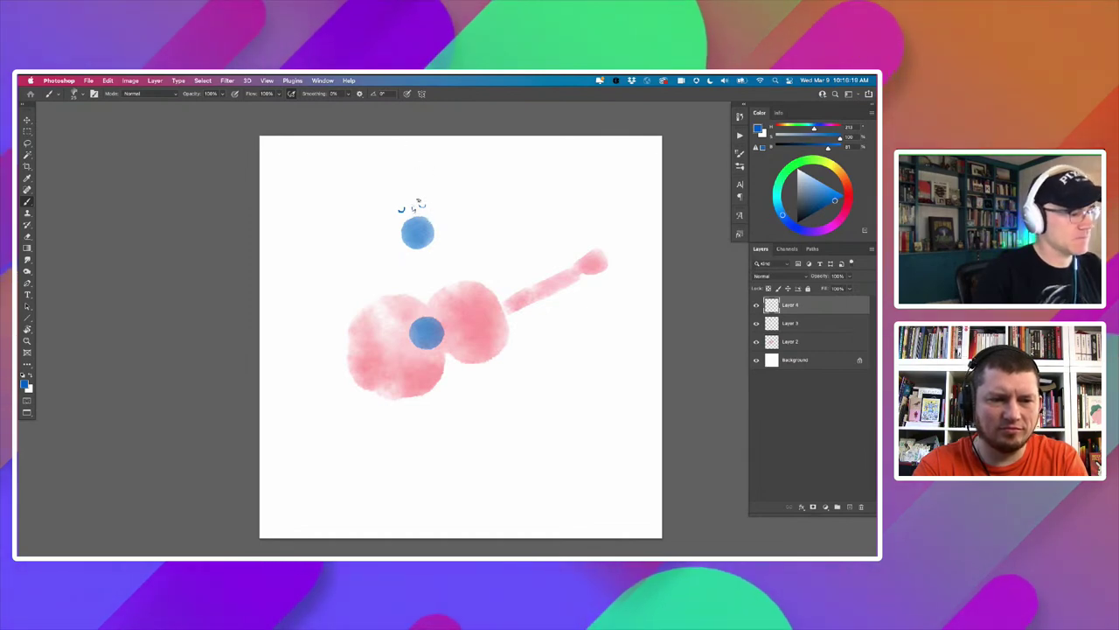
mouse_move(407, 191)
left_mouse_down()
mouse_move(391, 207)
mouse_move(429, 196)
left_mouse_up()
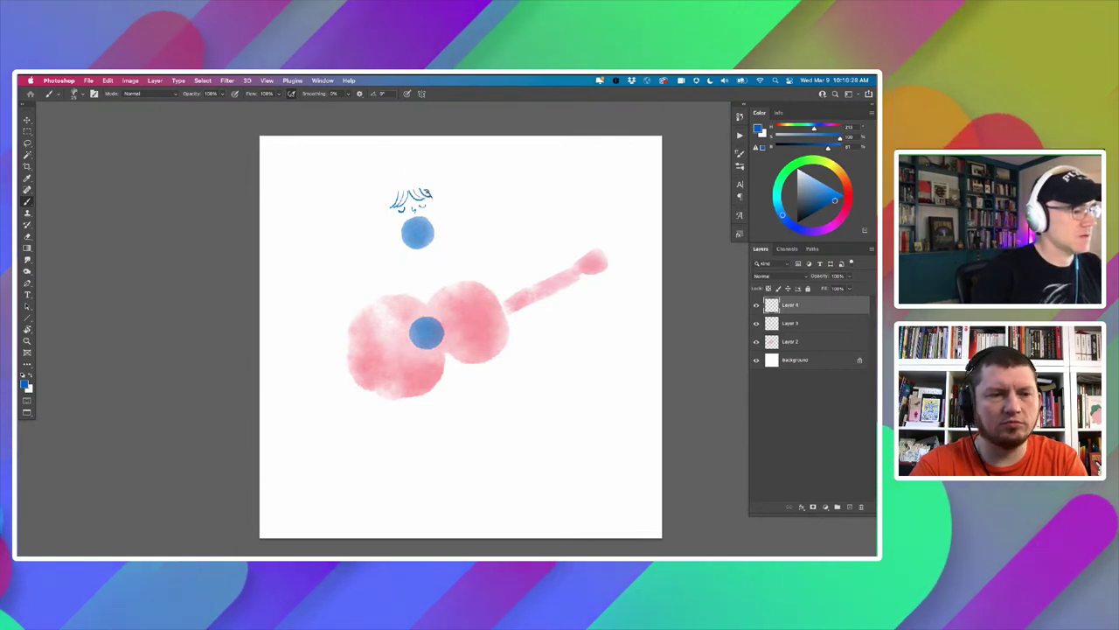
left_click_drag(431, 199, 389, 196)
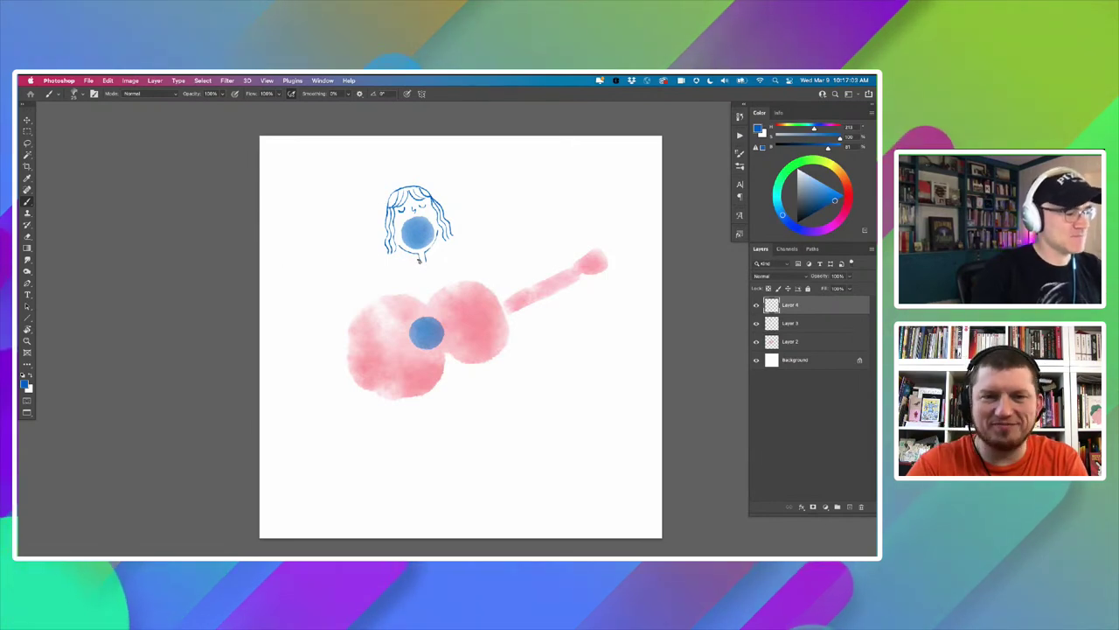
Ink the neckline, shoulders and short sleeves, with one arm strumming the guitar body and the other reaching its neck.
mouse_move(378, 278)
left_mouse_down()
mouse_move(357, 308)
mouse_move(388, 330)
left_mouse_up()
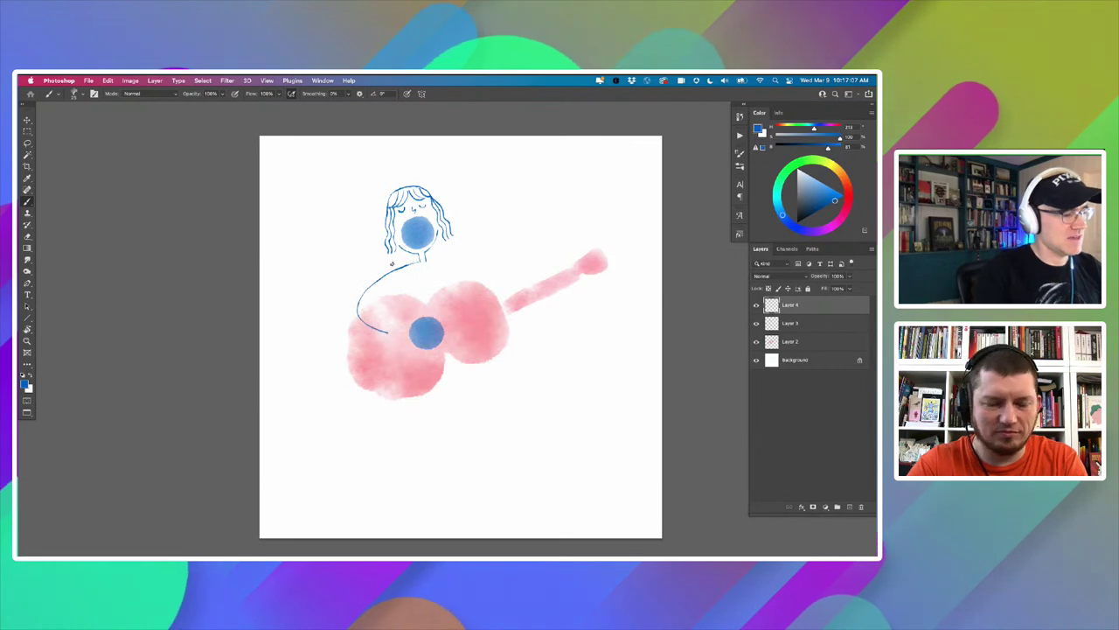
mouse_move(387, 334)
left_mouse_down()
mouse_move(404, 339)
mouse_move(370, 305)
mouse_move(387, 293)
left_mouse_up()
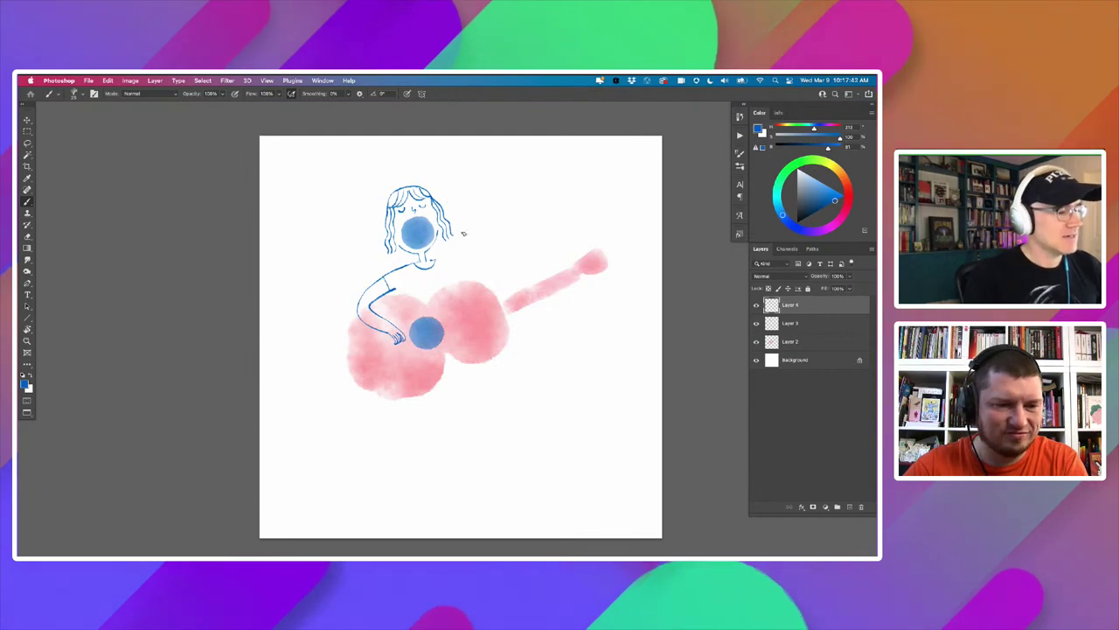
left_click_drag(431, 260, 532, 280)
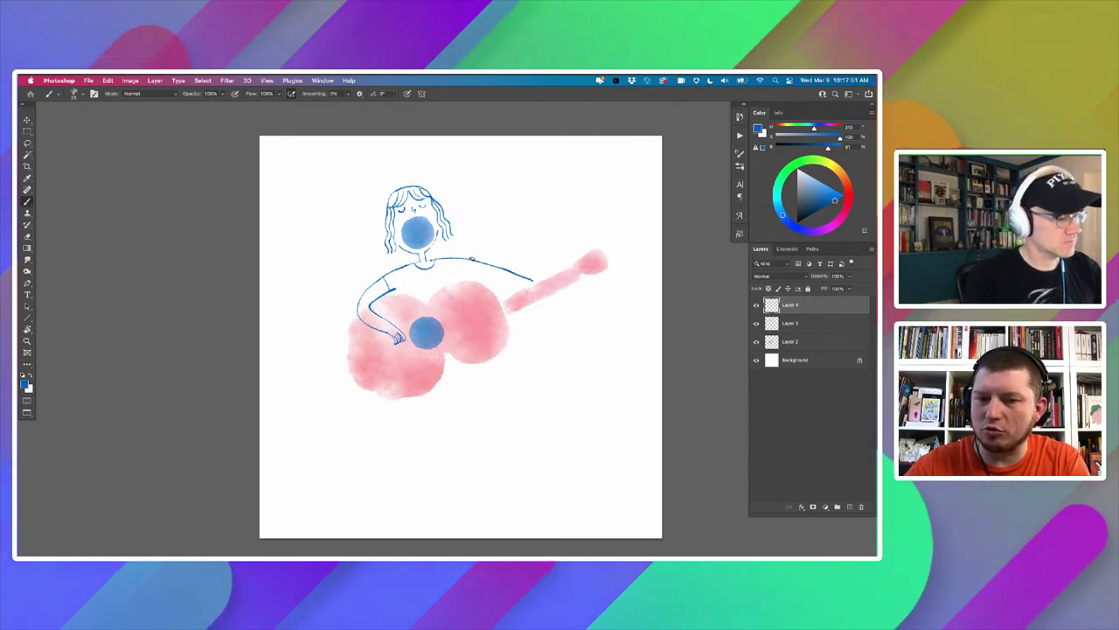
left_click_drag(472, 269, 458, 276)
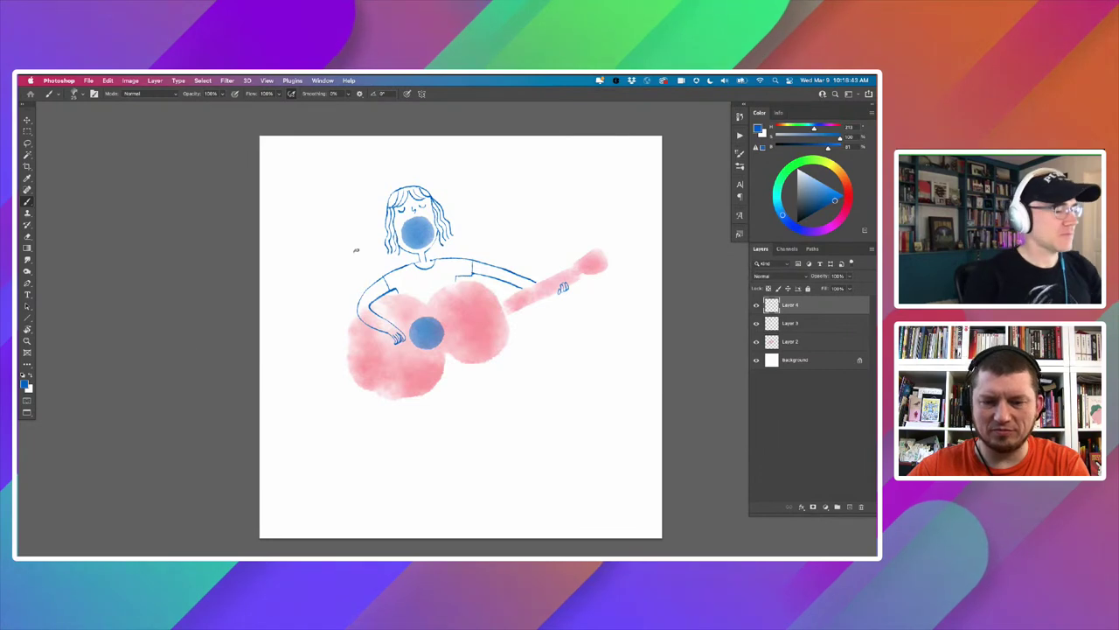
Ink a flared dress skirt with a slightly wavy hem below the guitar body.
left_click_drag(352, 371, 362, 328)
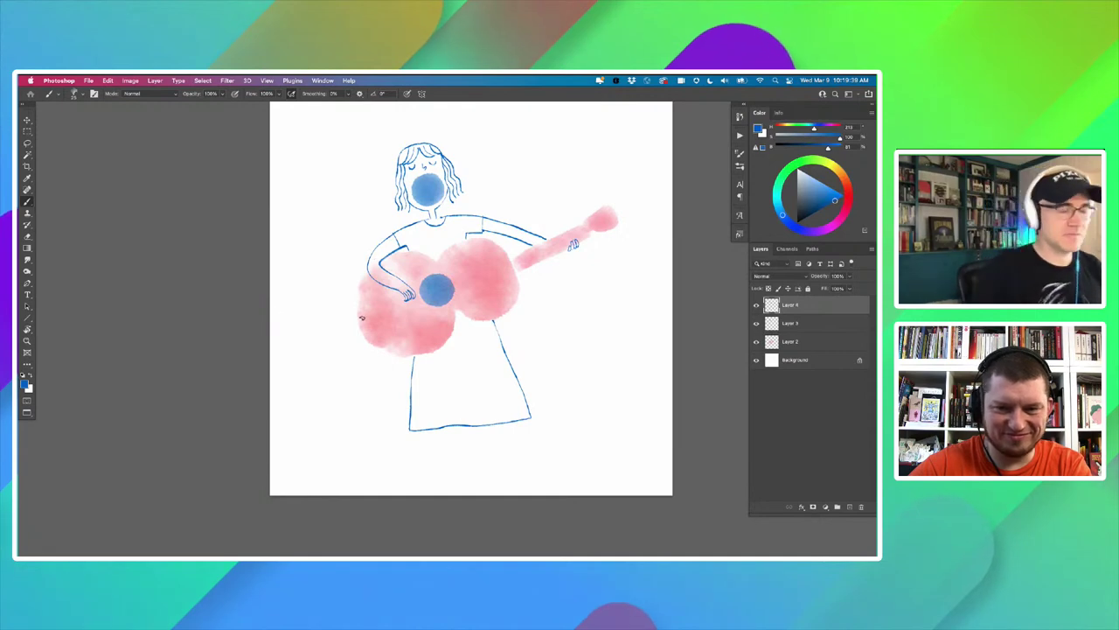
key("super+minus")
left_click_drag(342, 345, 339, 363)
mouse_move(386, 285)
left_mouse_down()
mouse_move(367, 263)
mouse_move(375, 299)
left_mouse_up()
key("super+z")
Select Layer 2, Layer 3 and Layer 4 together and nudge the artwork slightly right and up.
key("super+alt+a")
key("v")
key("Right")
key("Right")
key("Right")
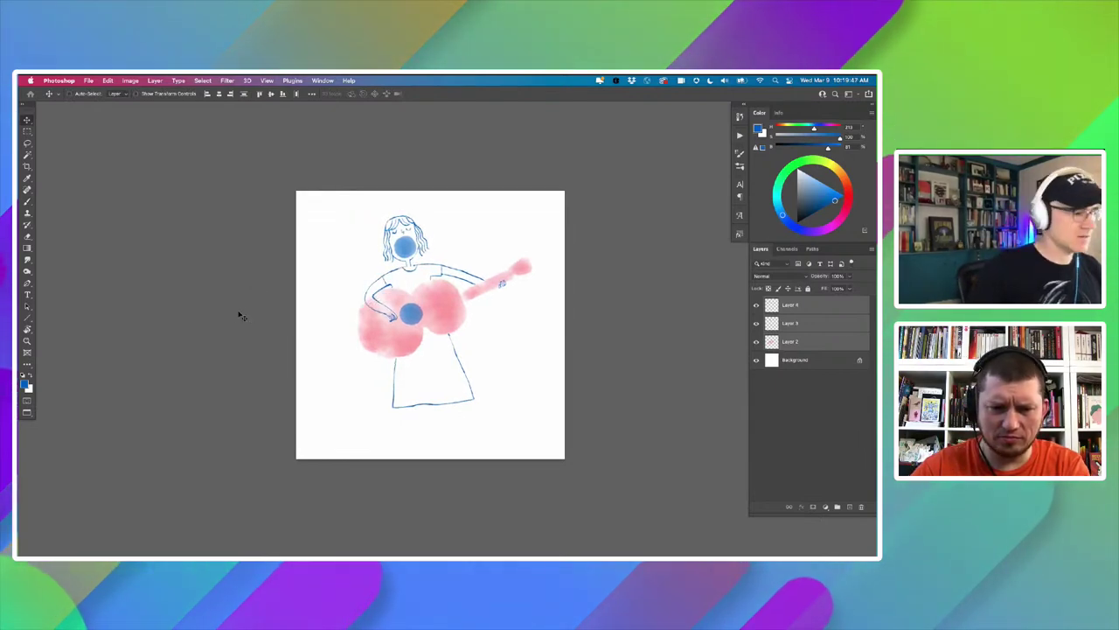
key("Up")
key("Up")
key("Up")
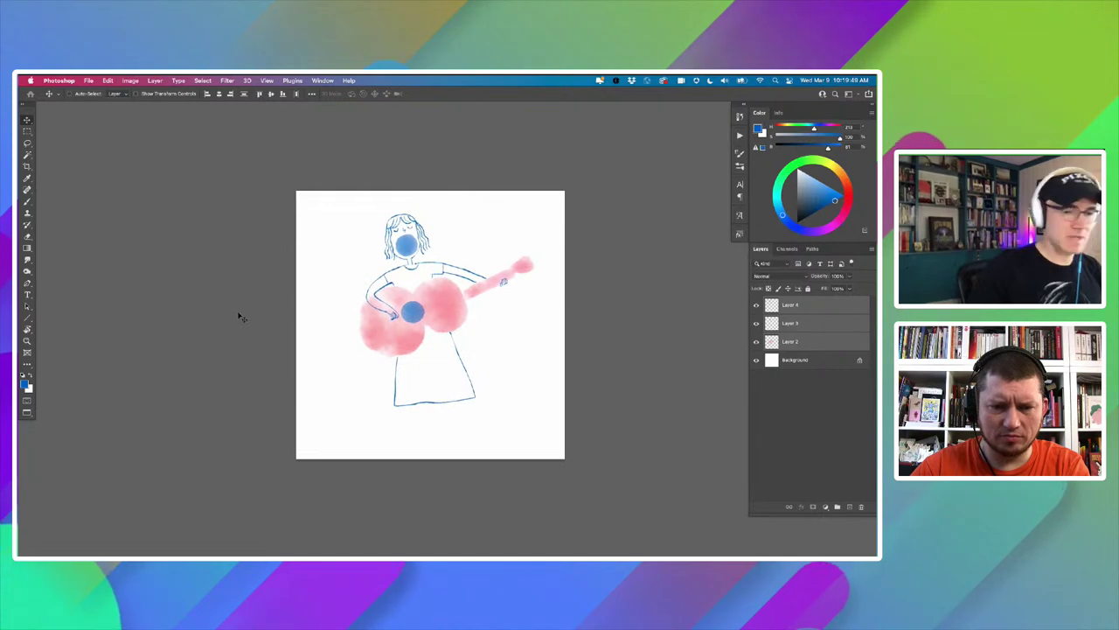
Return to the ink brush on Layer 4 and draw two legs with outward-pointing feet below the skirt hem.
key("b")
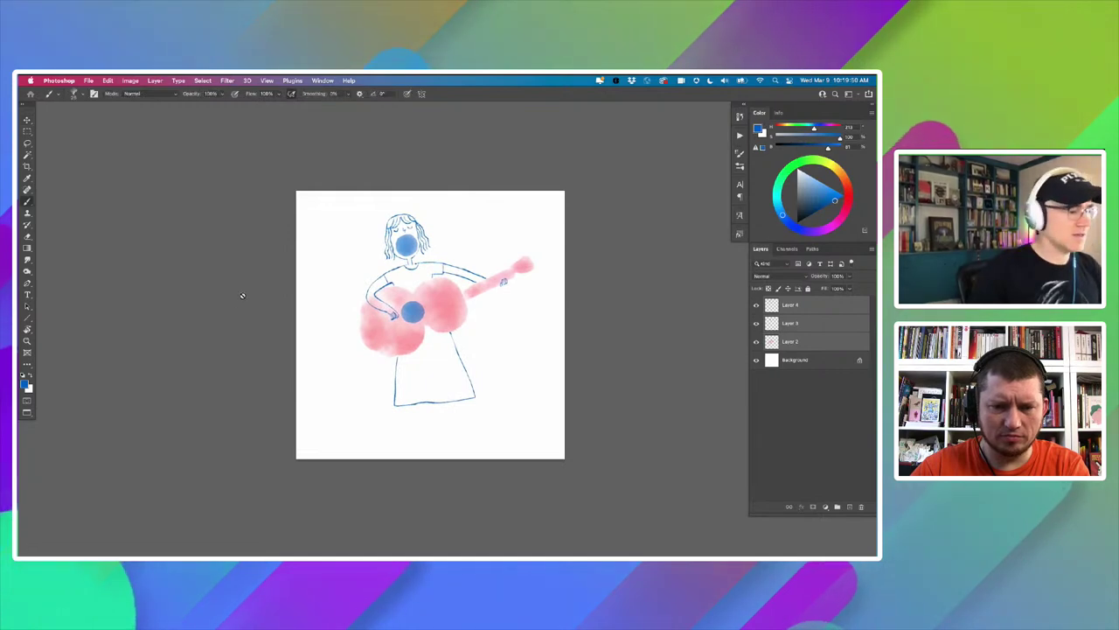
left_click(424, 424)
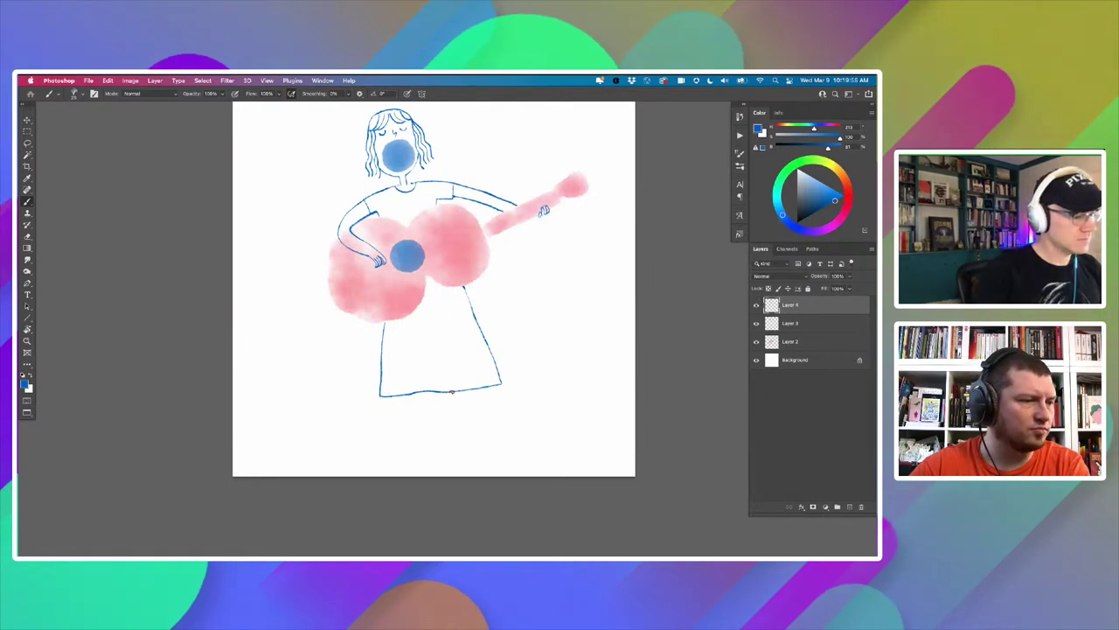
mouse_move(451, 395)
left_mouse_down()
mouse_move(452, 447)
mouse_move(474, 454)
mouse_move(446, 451)
mouse_move(443, 394)
left_mouse_up()
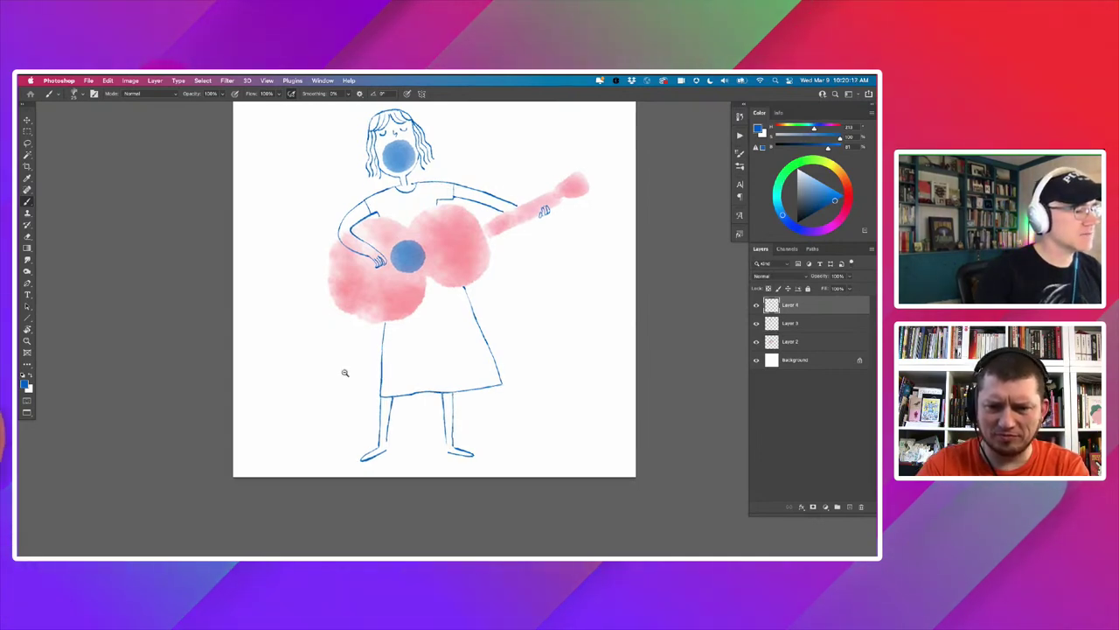
Select Layer 2 through Layer 4 and move the whole figure with the guitar slightly up on the canvas.
left_click(345, 373, "alt")
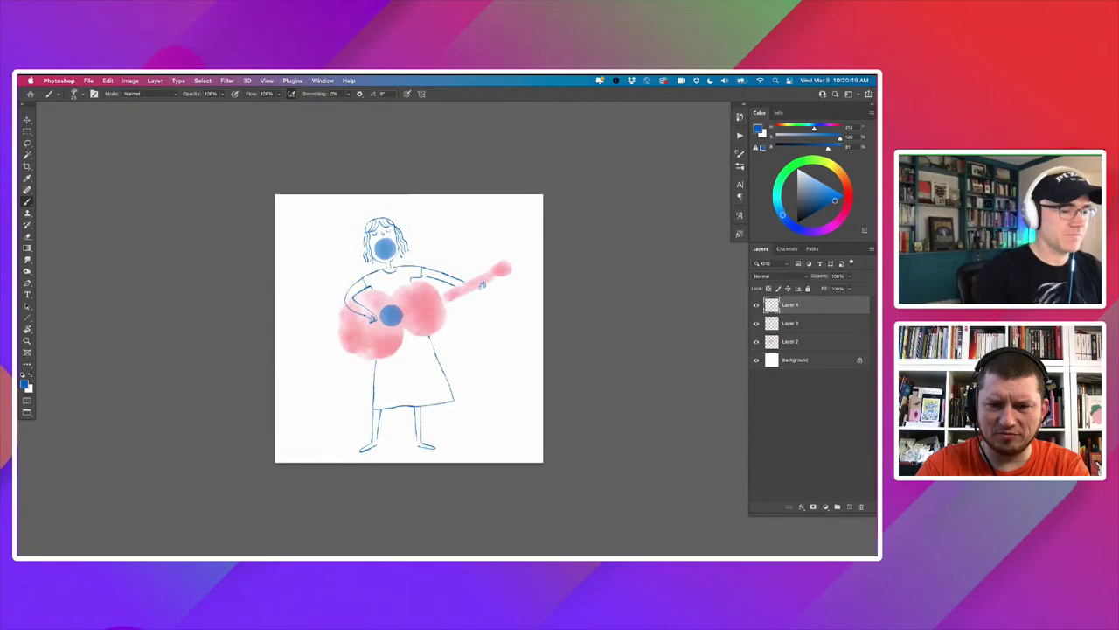
key("alt+super+a")
key("v")
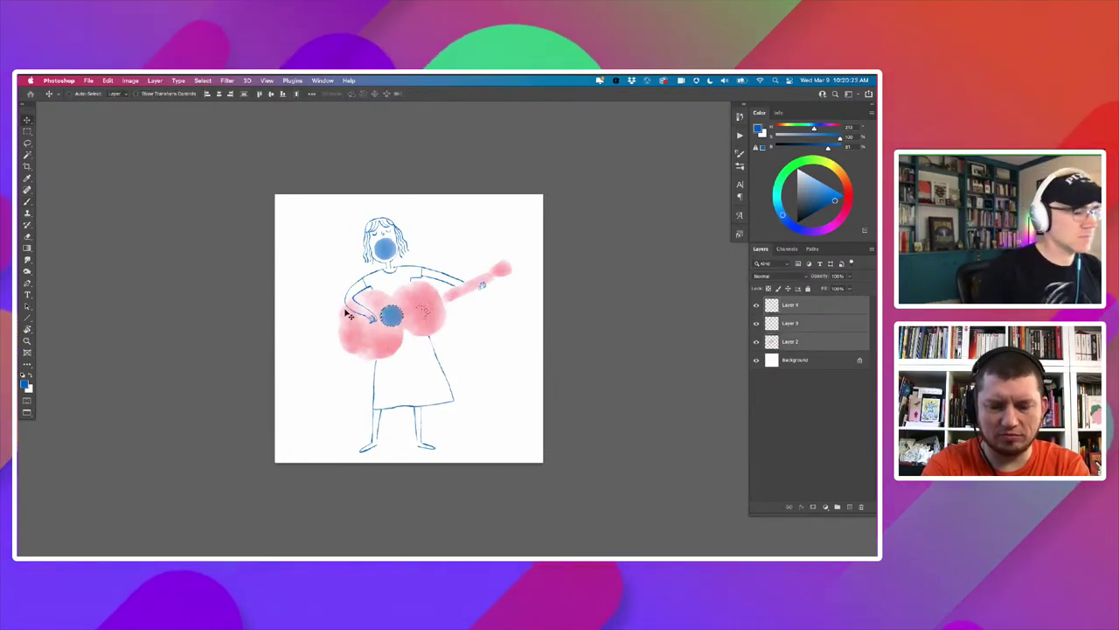
left_click(773, 359)
left_click(773, 341)
left_click(773, 305, "shift")
left_click_drag(349, 308, 352, 301)
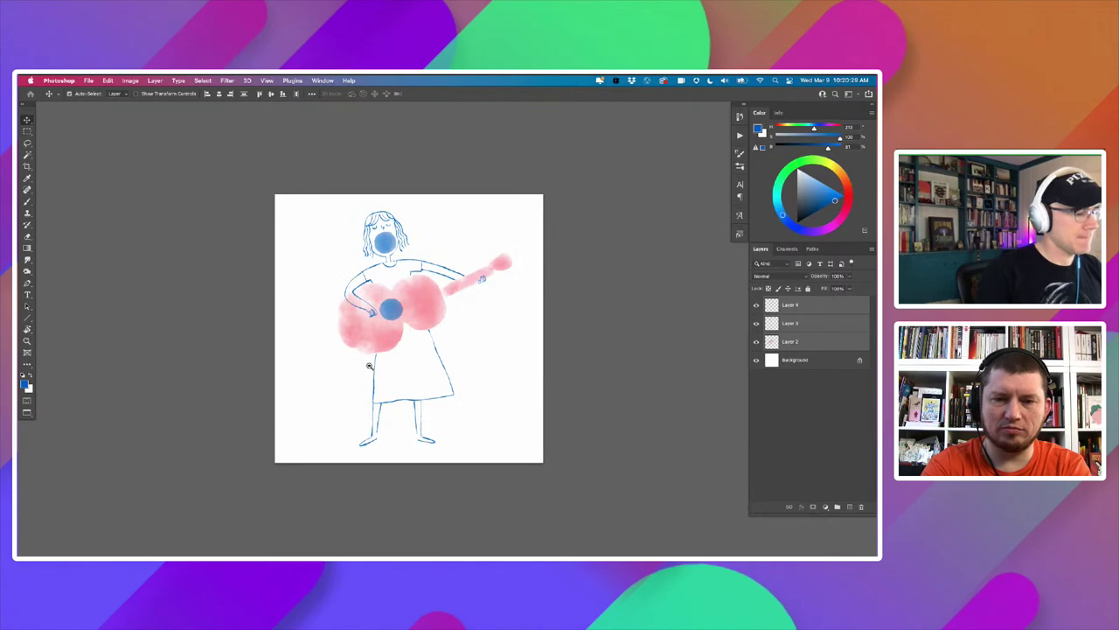
Identify Layer 3 by toggling its visibility, and scale its blue mouth circle down slightly with Free Transform.
key("super+0")
key("b")
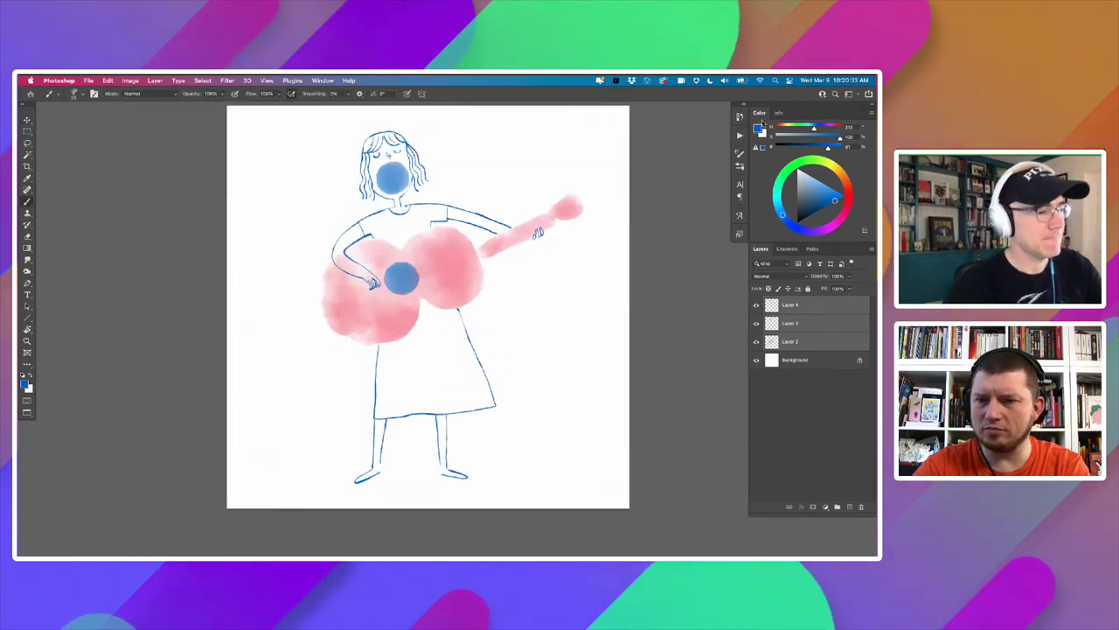
left_click(756, 323)
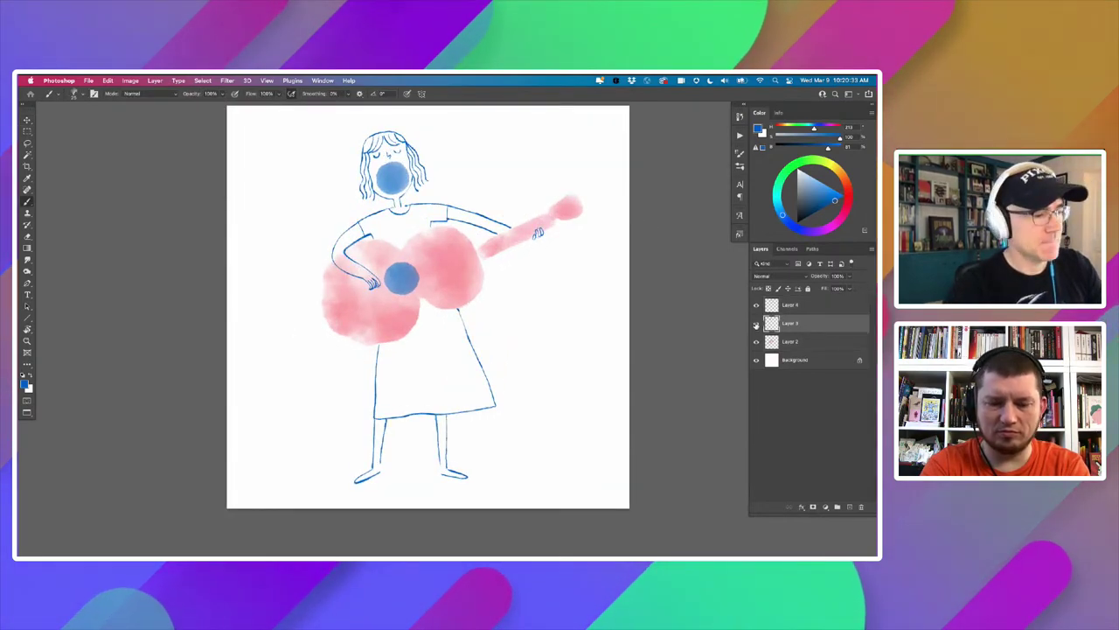
left_click(757, 324)
left_click(756, 323)
key("super+equal")
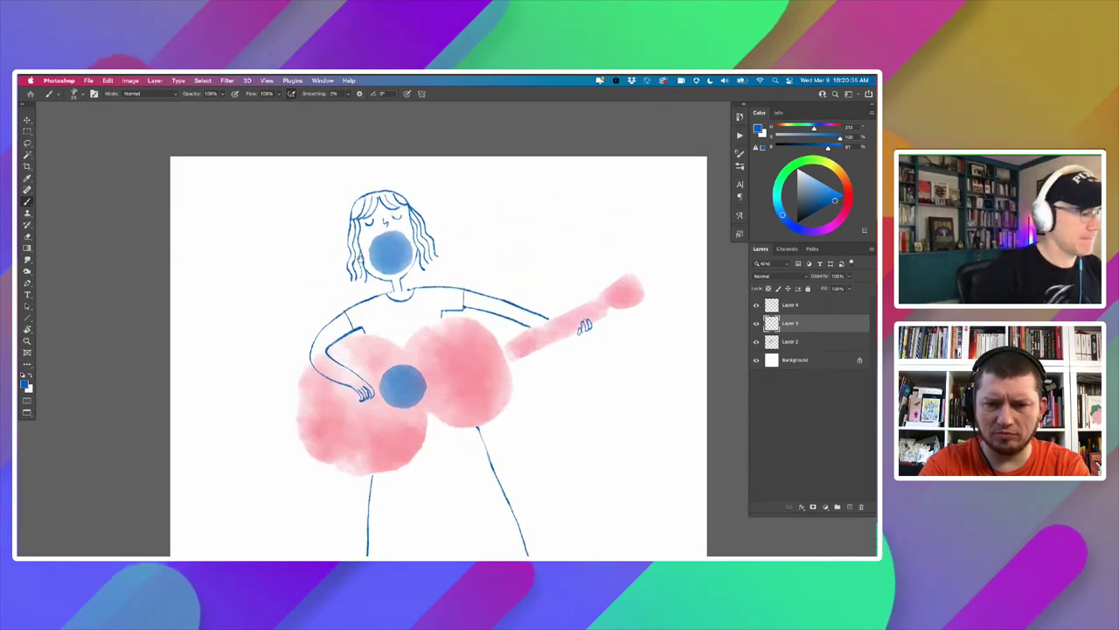
key("super+equal")
key("super+t")
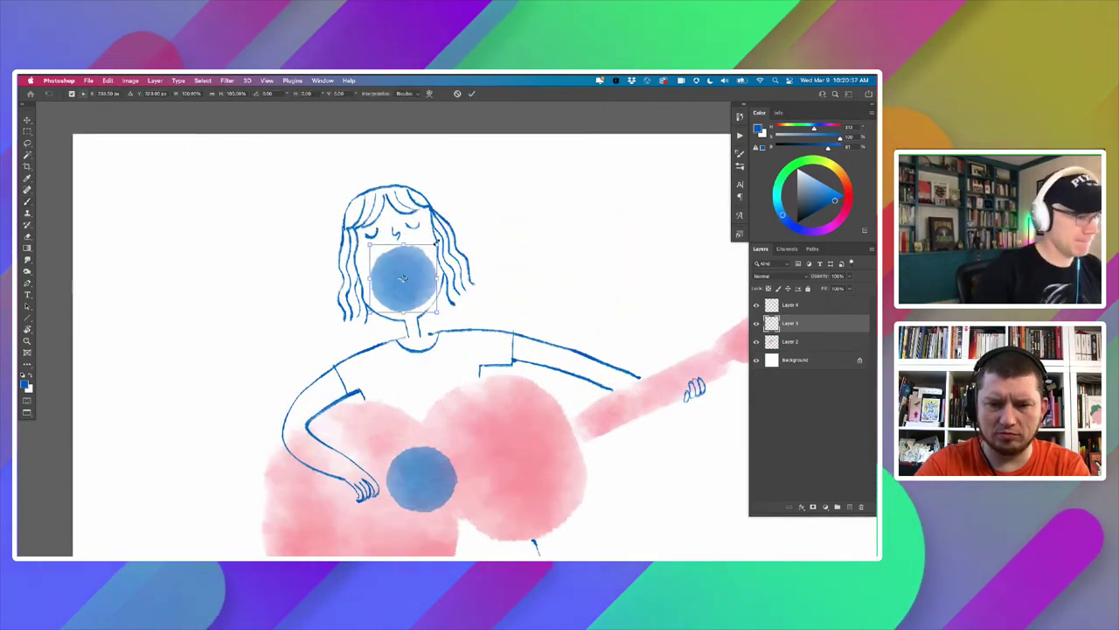
left_click_drag(435, 245, 434, 247)
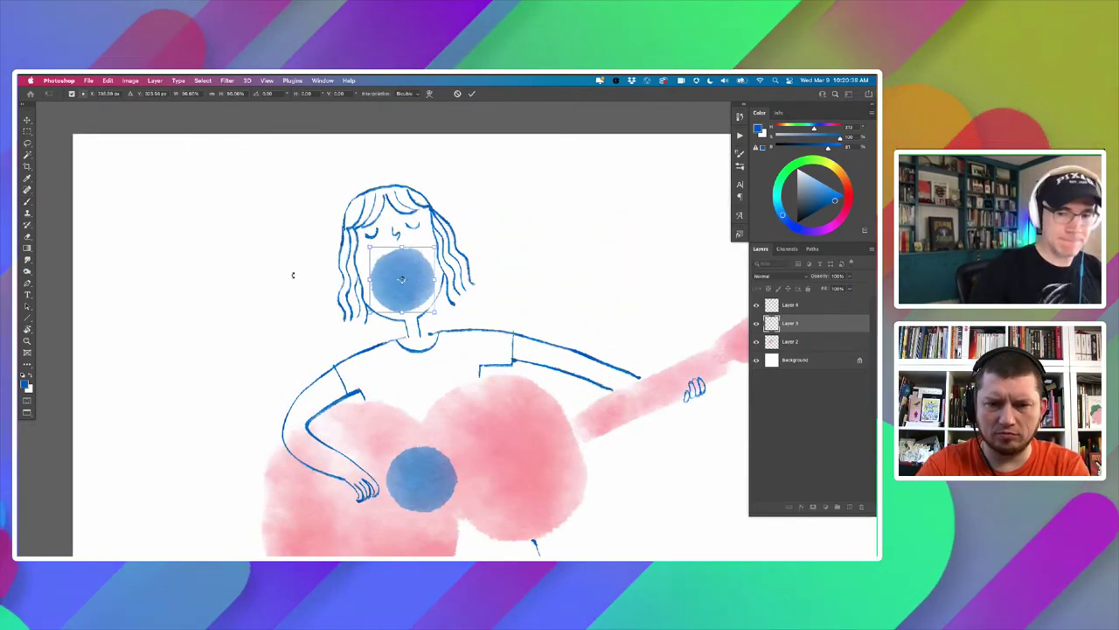
Nudge the mouth circle slightly up within the face and apply the transformation.
key("Up")
key("Up")
key("Up")
key("Up")
key("Up")
key("Up")
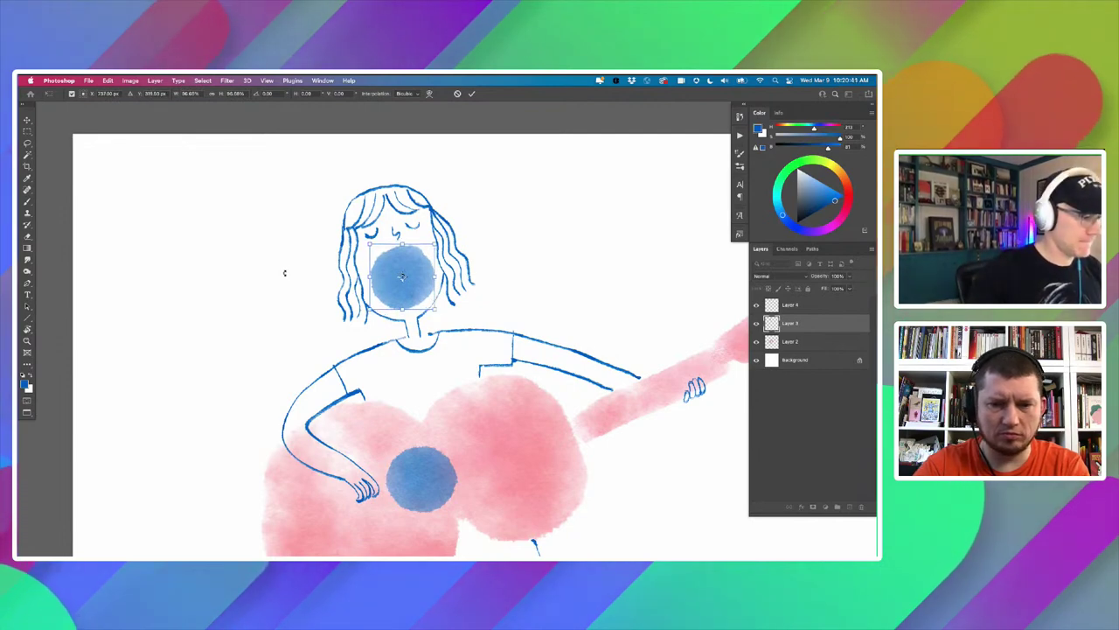
key("Down")
key("Down")
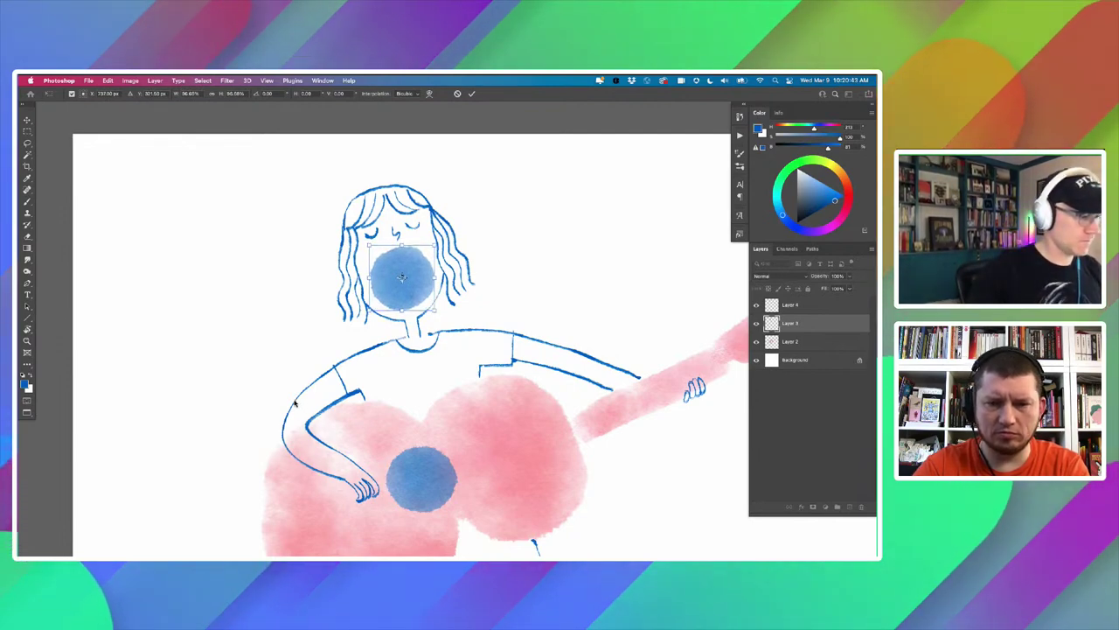
key("Return")
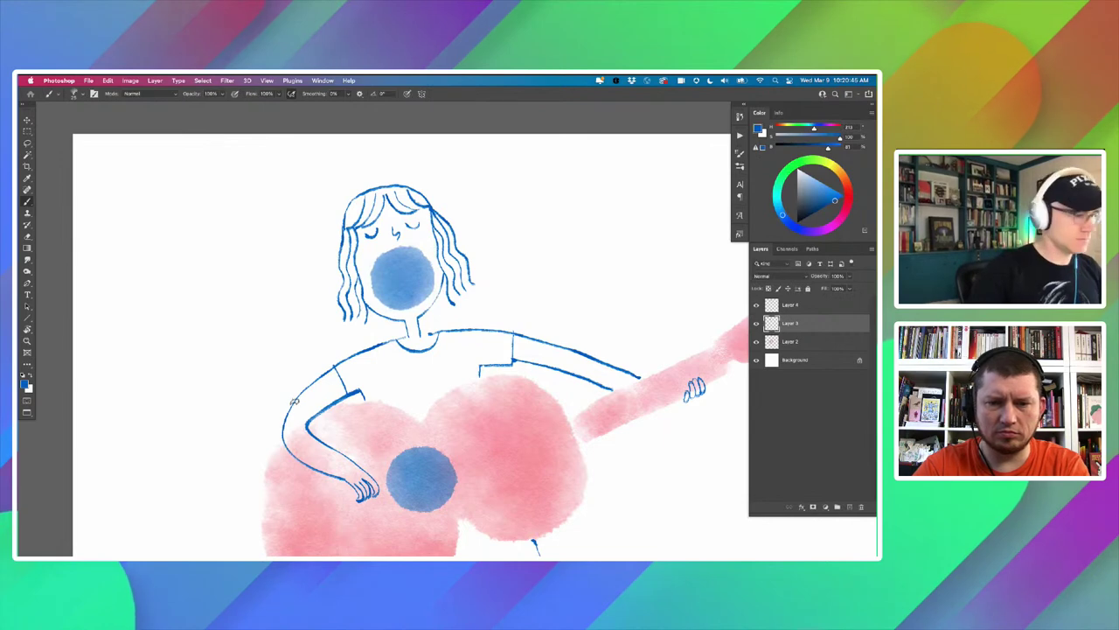
Duplicate the blue mouth circle six times and arrange the copies as large polka dots across the skirt.
left_click(342, 473, "alt")
left_click_drag(329, 518, 338, 375)
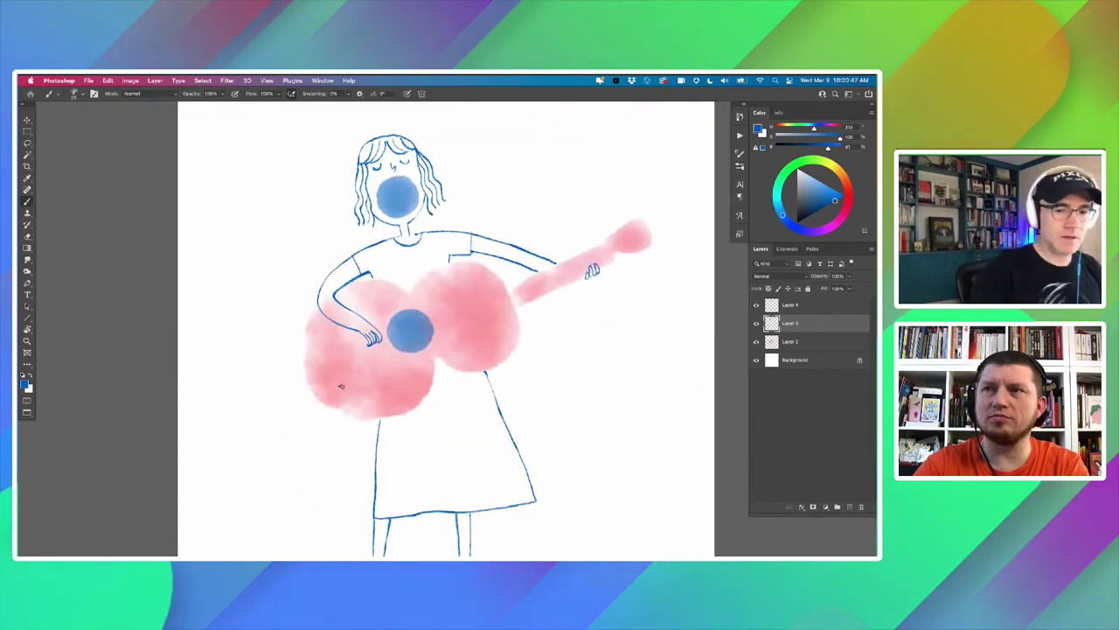
key("v")
left_click_drag(398, 205, 441, 478)
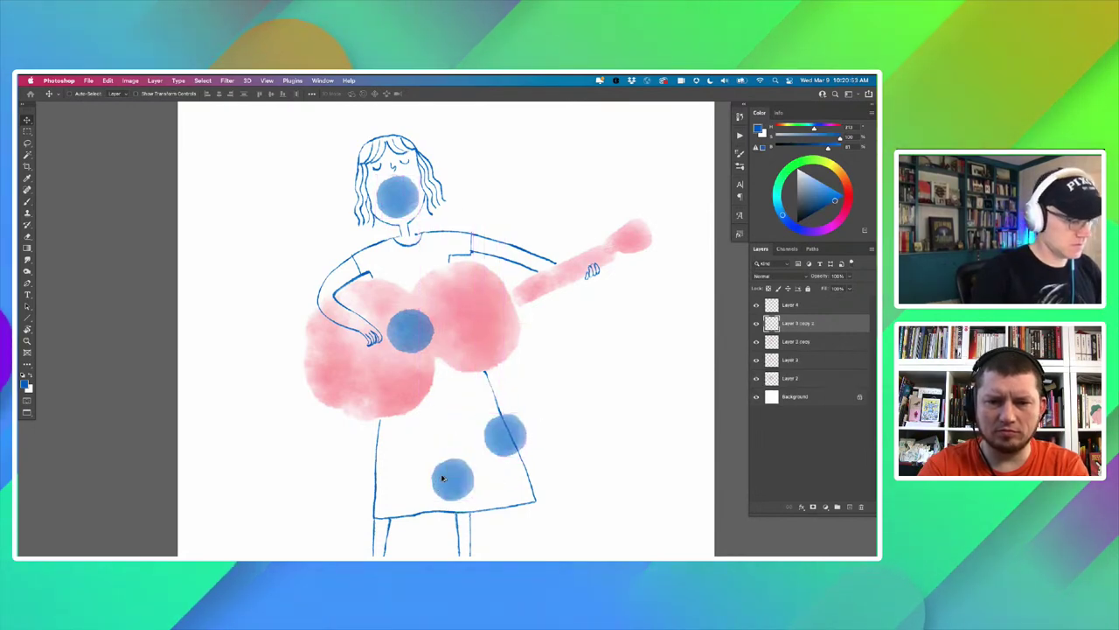
left_click_drag(442, 437, 511, 508)
Merge Layer 3 copy 2 through copy 6, and lasso and delete the dot parts that extend beyond the skirt outline.
key("l")
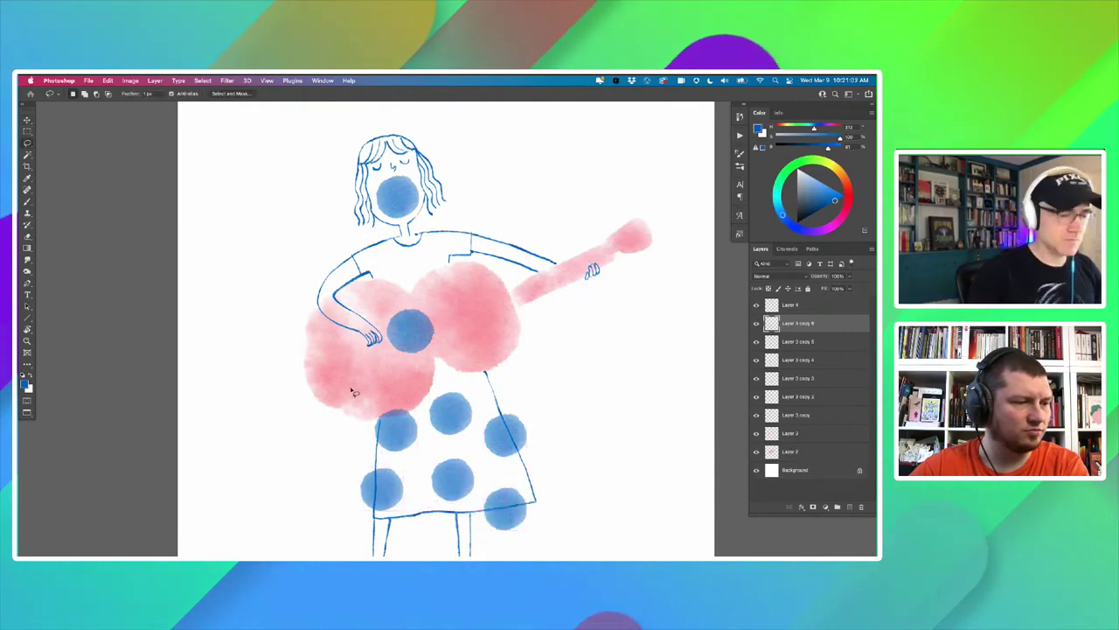
left_click(771, 396, "shift")
key("ctrl+e")
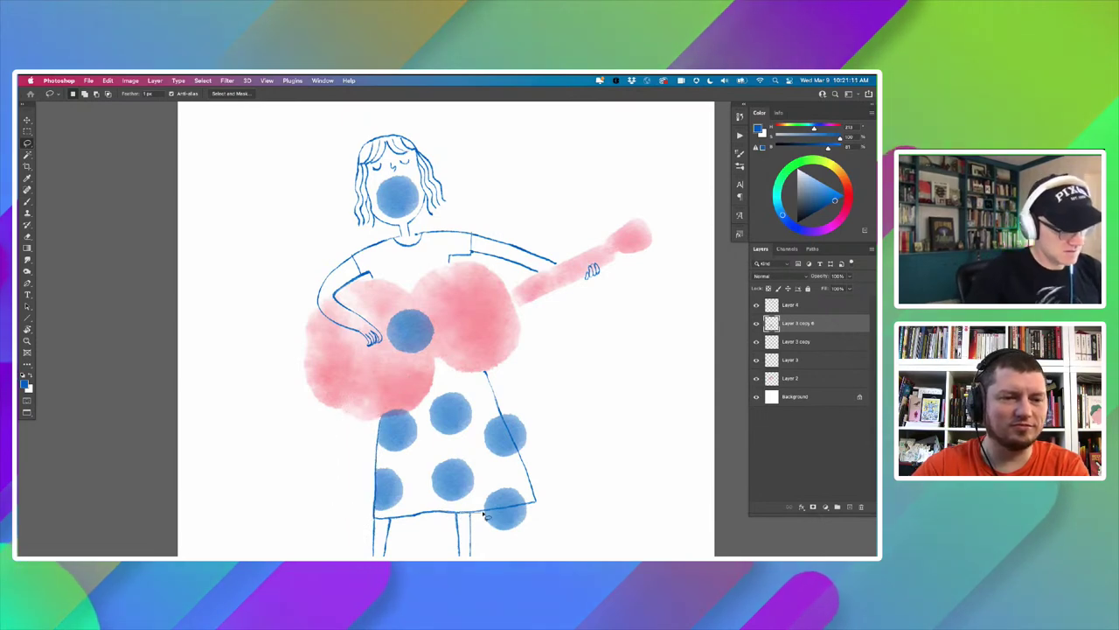
left_click_drag(543, 527, 457, 514)
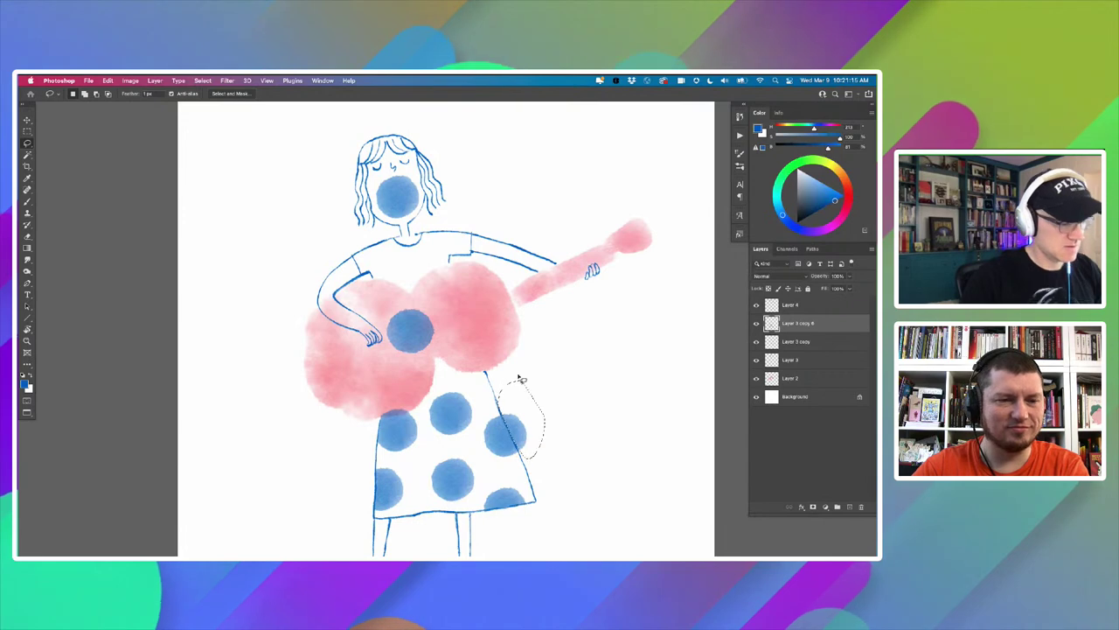
left_click(772, 342)
key("Delete")
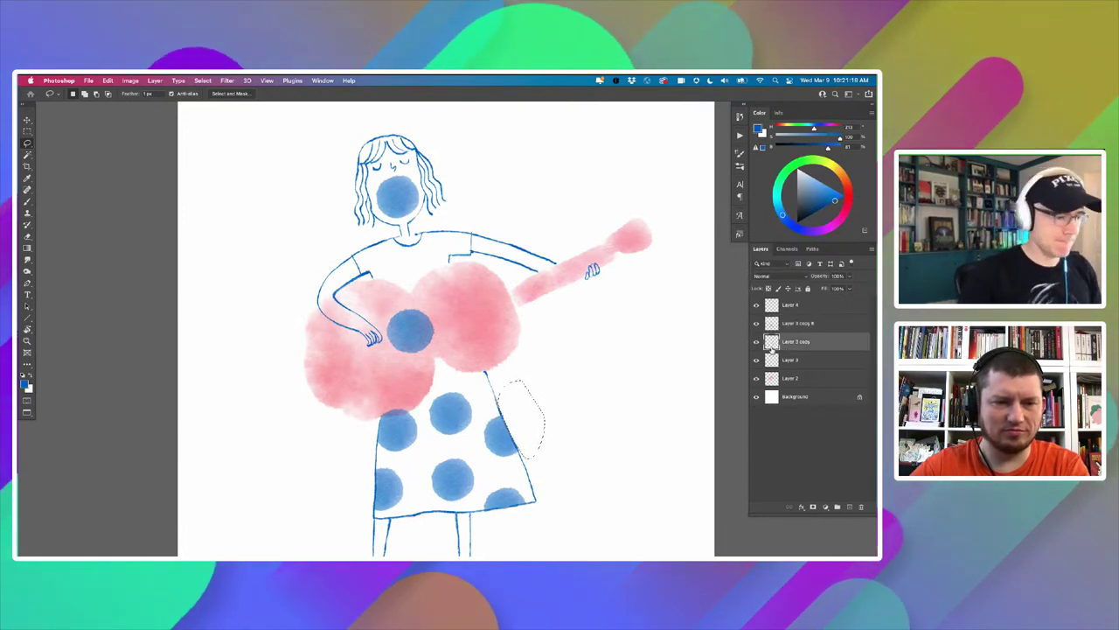
key("ctrl+d")
Add a new layer directly above Layer 3 and choose the recently used 150 px watercolor brush for painting on it.
left_click_drag(416, 455, 359, 454)
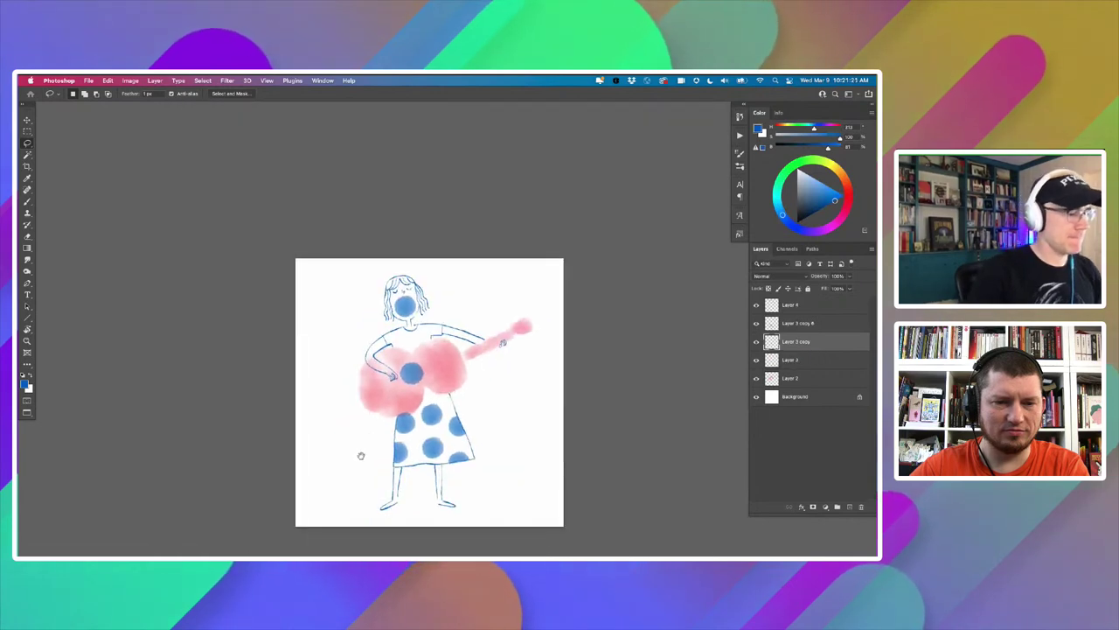
scroll(408, 342, "up", 3)
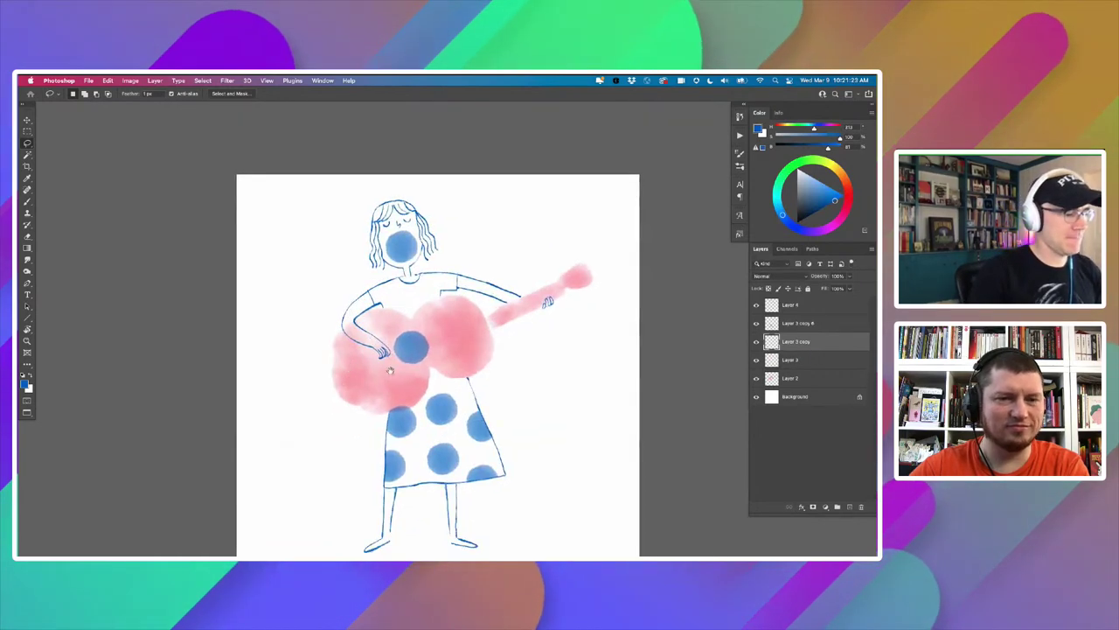
key("b")
scroll(392, 318, "up", 1)
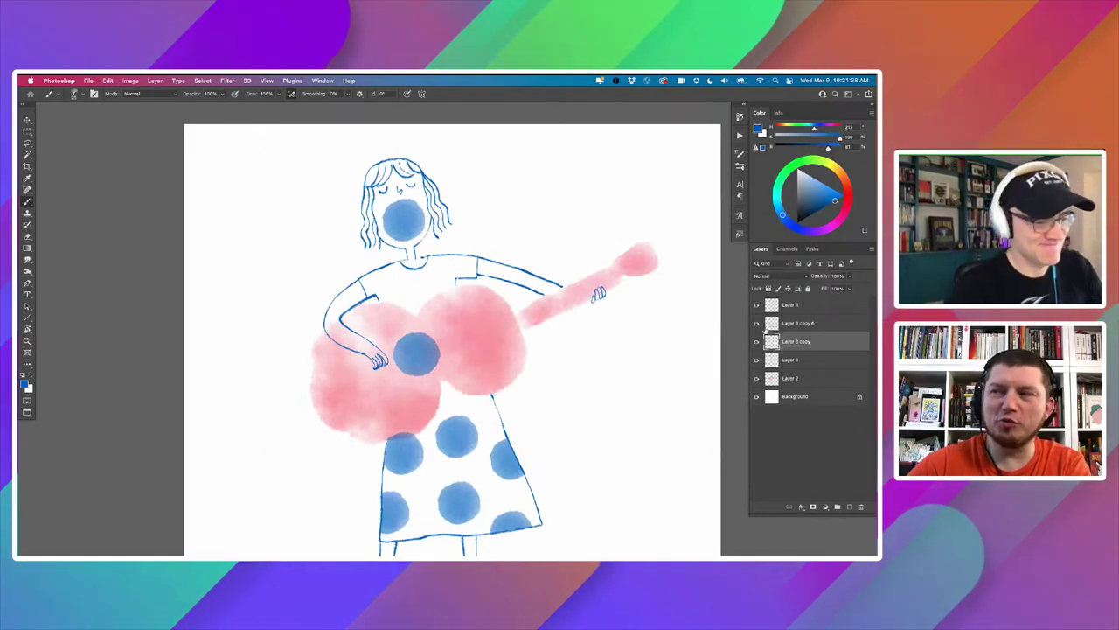
left_click(771, 361)
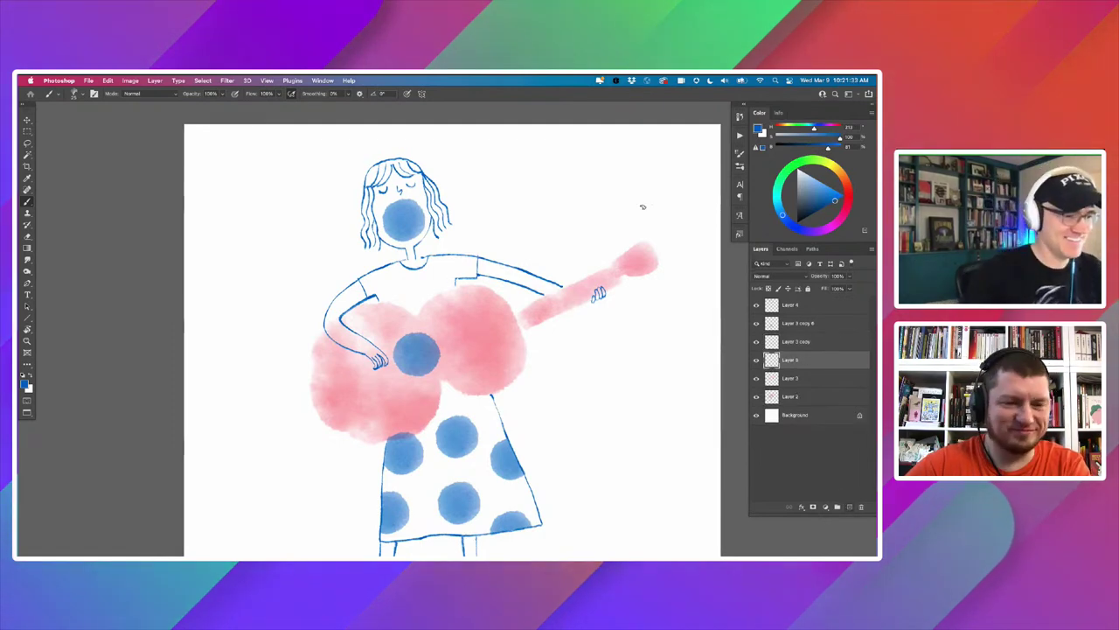
key("F5")
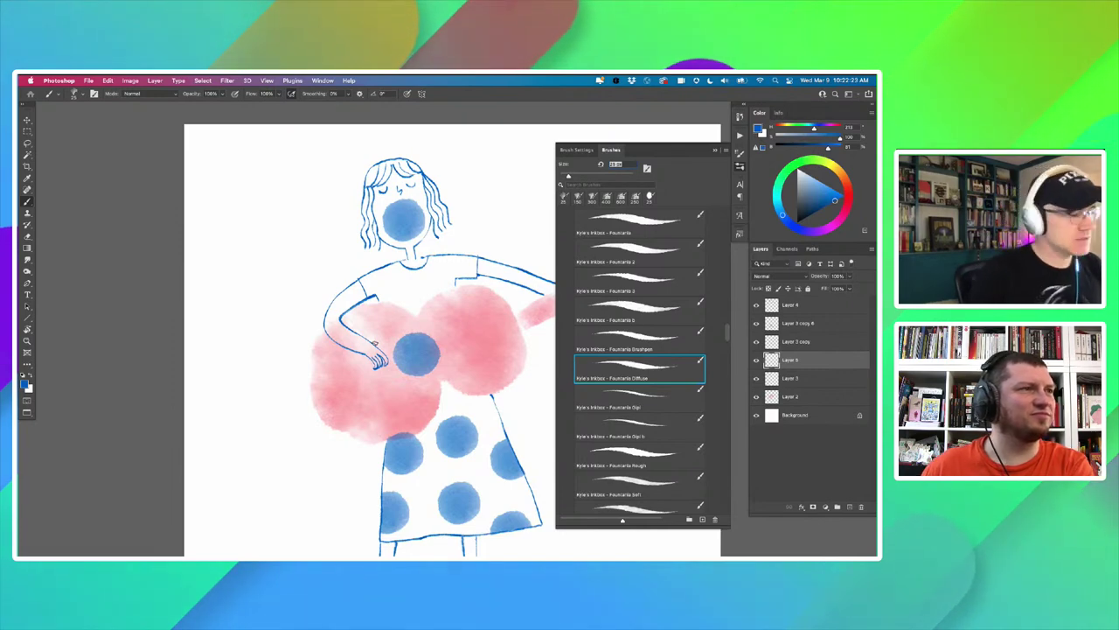
left_click_drag(375, 341, 355, 321)
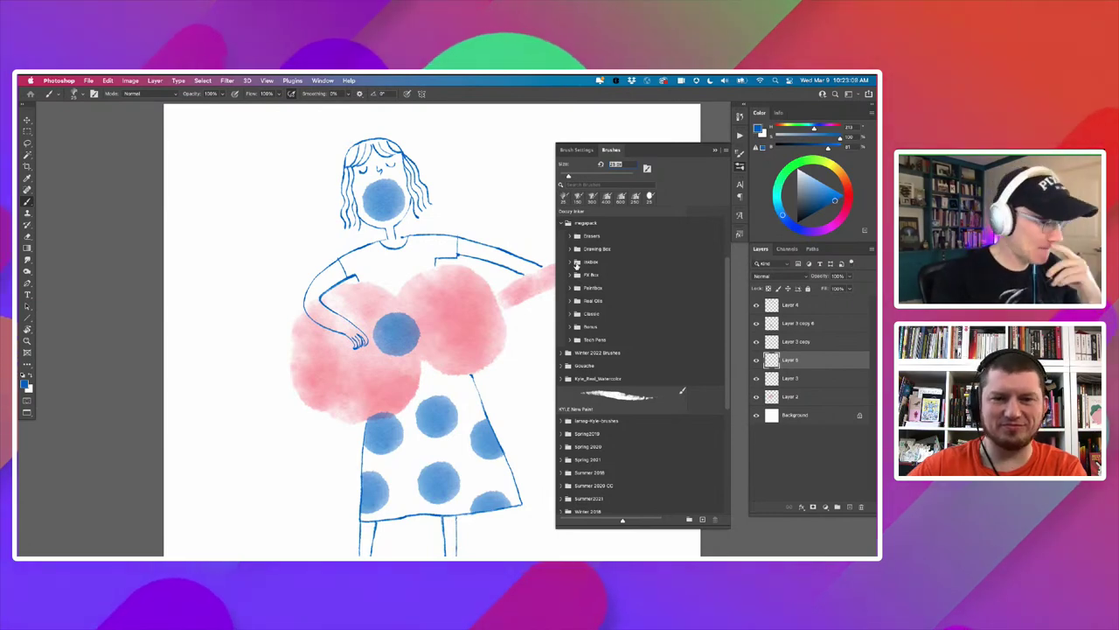
left_click(578, 197)
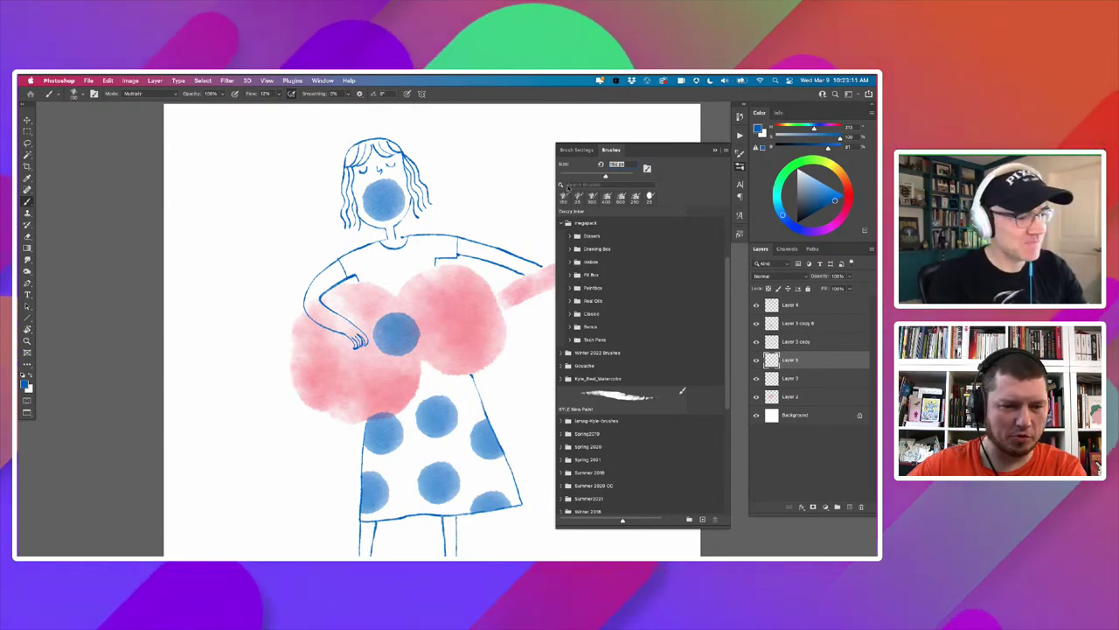
left_click(715, 152)
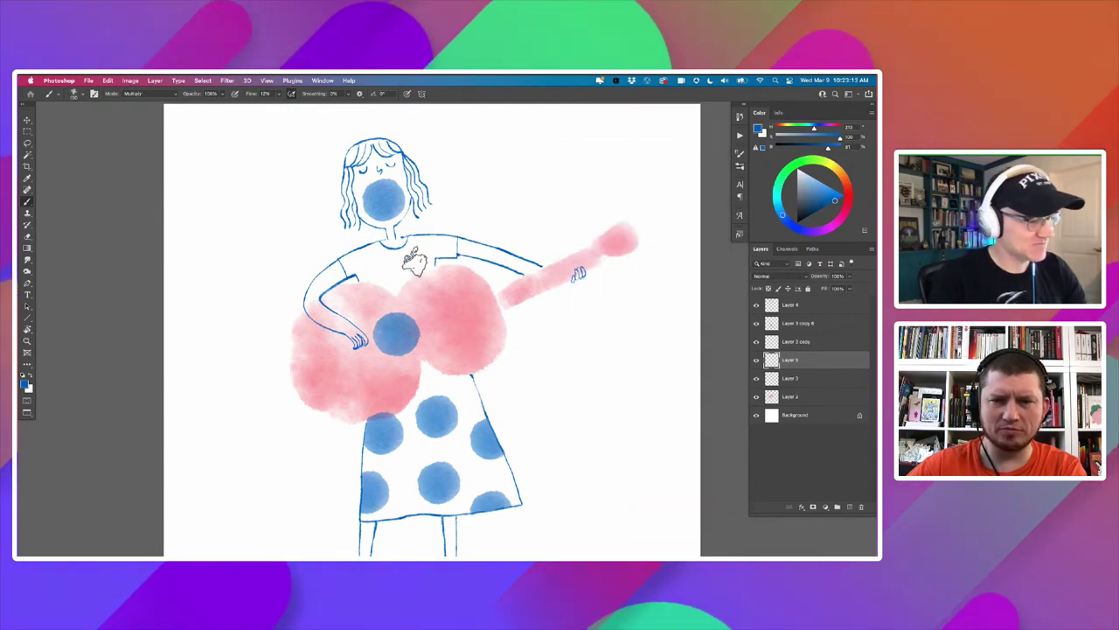
Paint the short-sleeved top with layered blue watercolor and trim its lower edge along the guitar using a lasso selection.
mouse_move(416, 259)
left_mouse_down()
mouse_move(406, 264)
mouse_move(448, 248)
mouse_move(357, 267)
mouse_move(393, 284)
mouse_move(378, 273)
left_mouse_up()
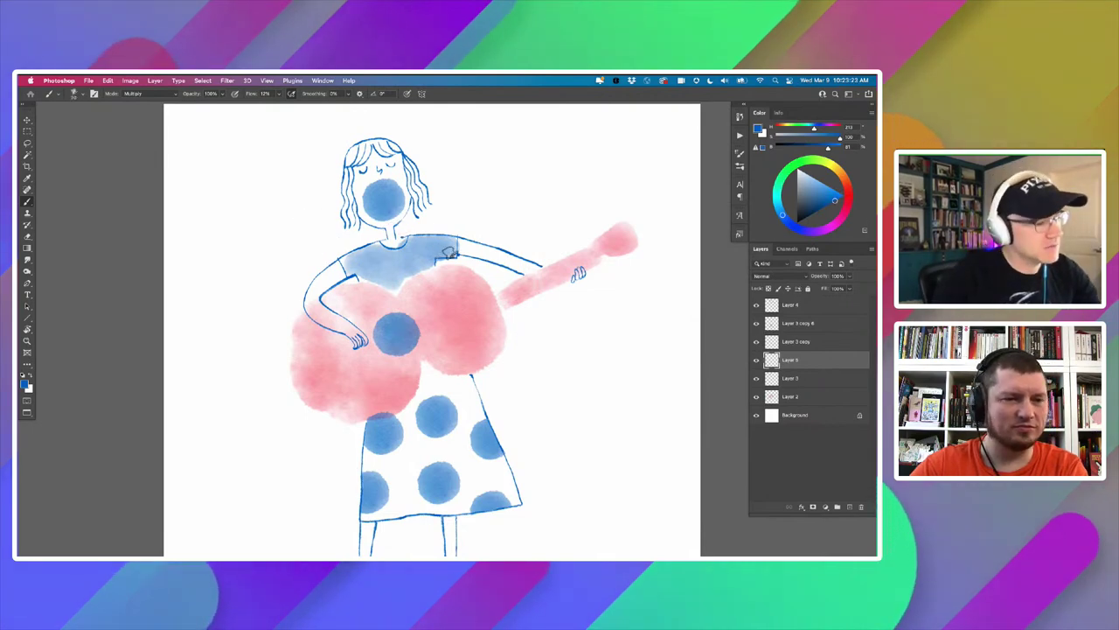
mouse_move(451, 254)
left_mouse_down()
mouse_move(418, 239)
mouse_move(432, 241)
mouse_move(429, 258)
left_mouse_up()
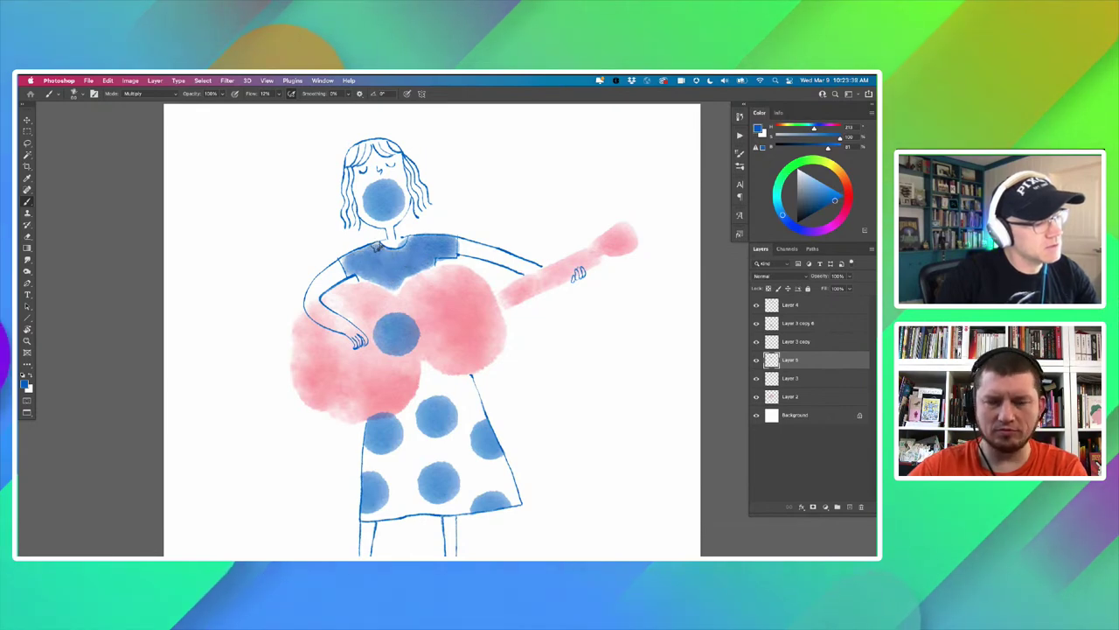
left_click_drag(389, 286, 514, 226)
key("l")
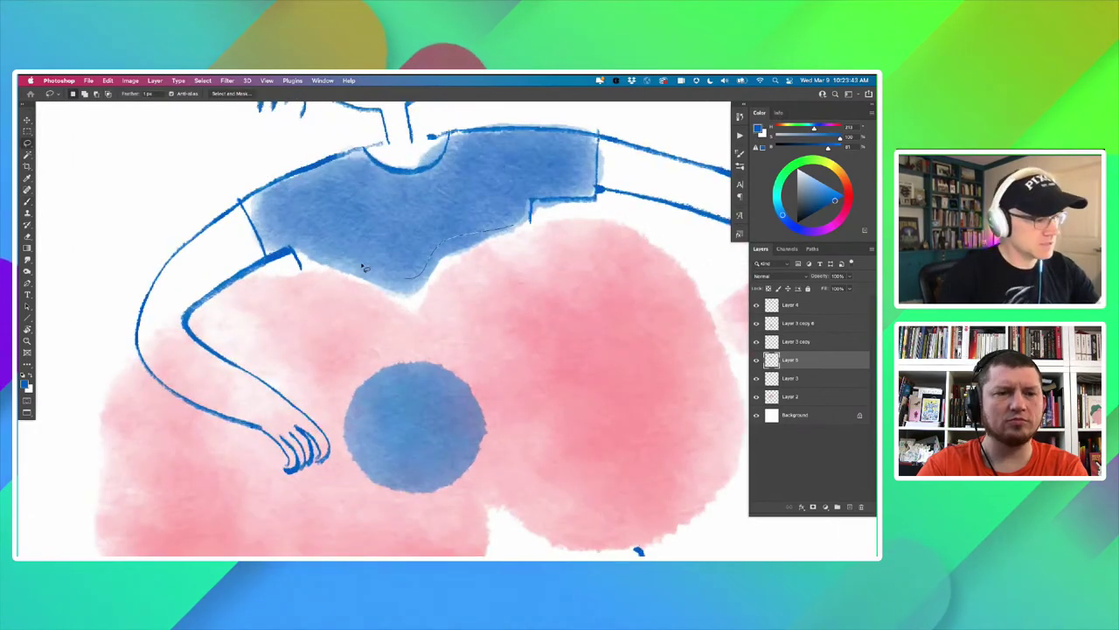
mouse_move(328, 293)
left_mouse_down()
mouse_move(464, 273)
mouse_move(529, 233)
left_mouse_up()
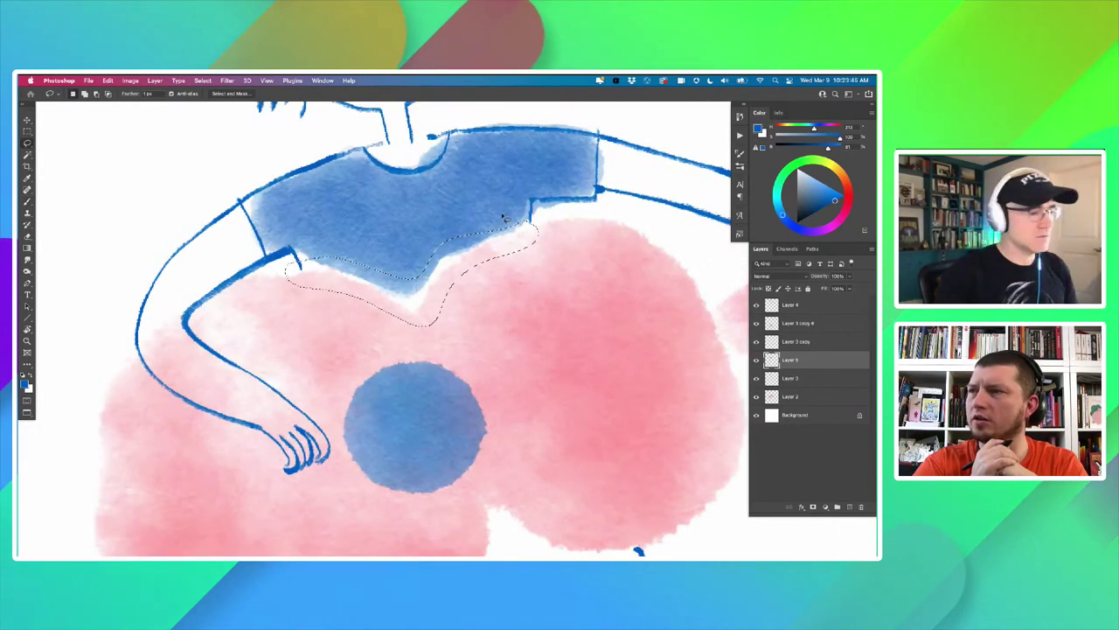
scroll(380, 408, "down", 6)
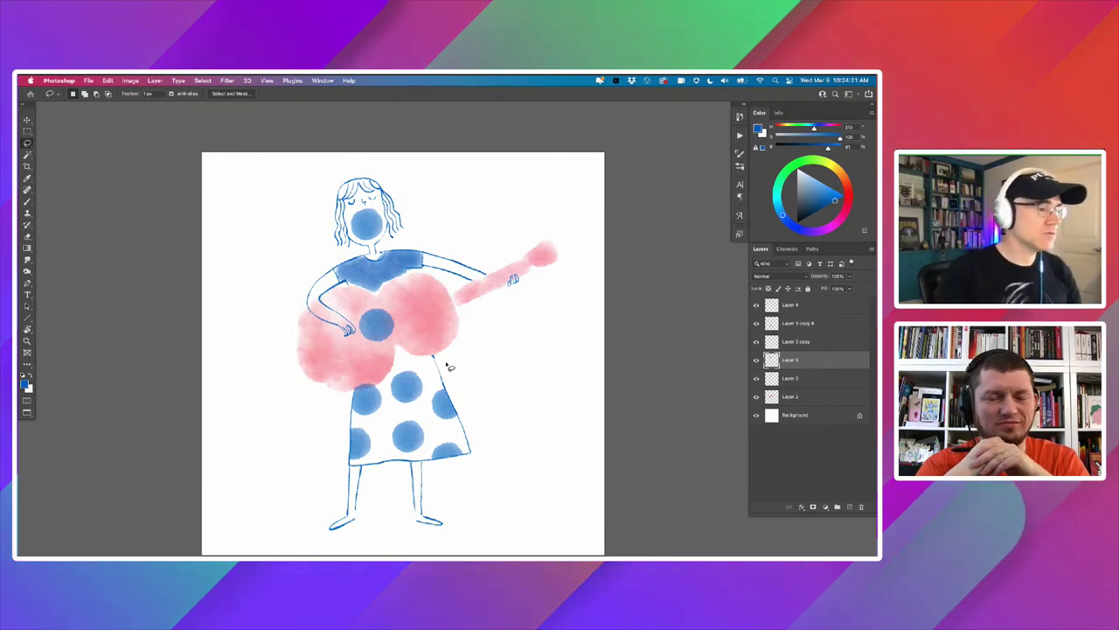
Paint the bottom of the blue top below the guitar, from the notch in its body across to the skirt's outline.
left_click(389, 373)
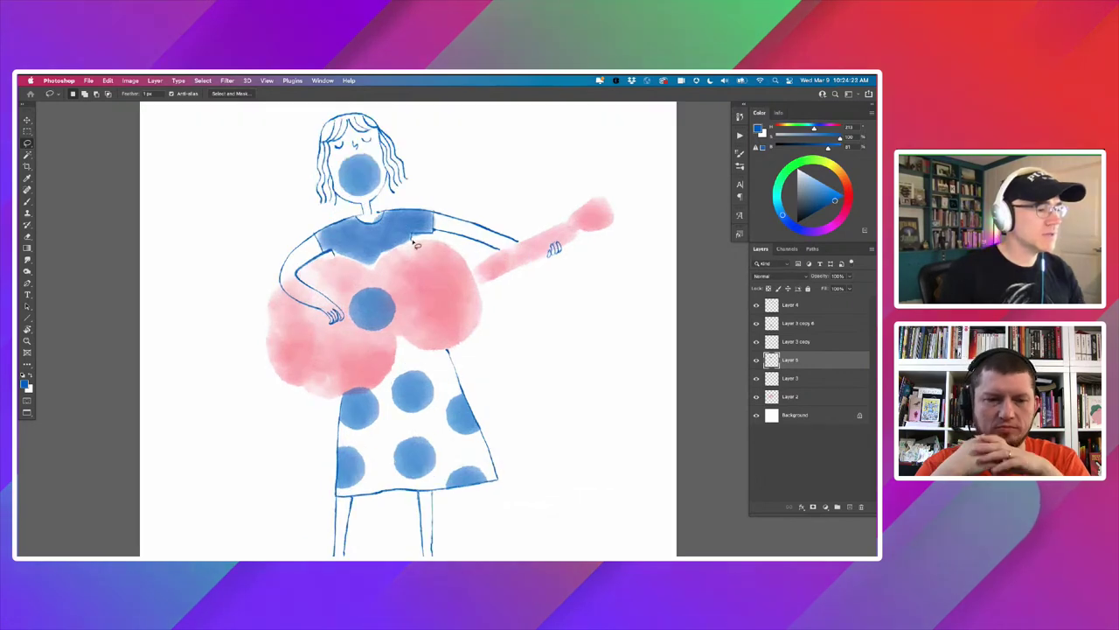
left_click(375, 210)
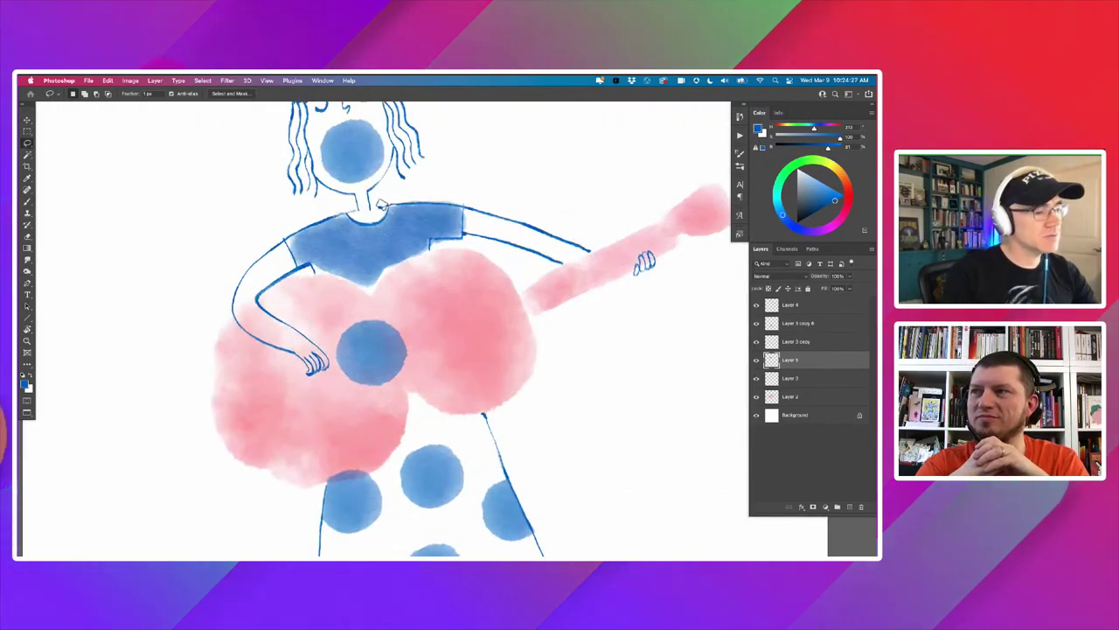
left_click(401, 445, "alt")
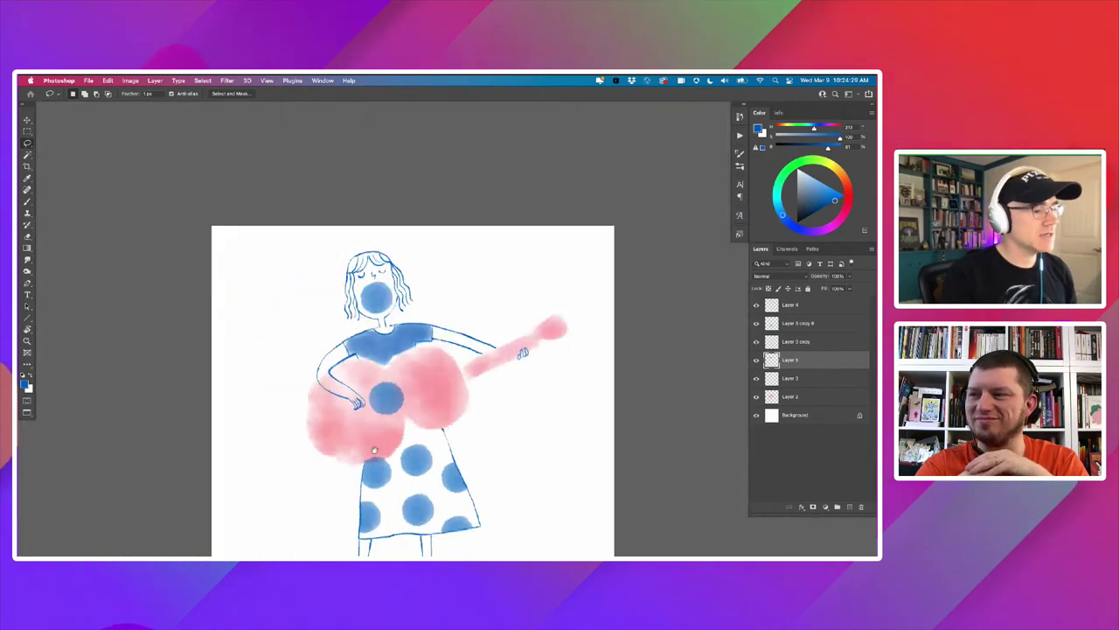
left_click_drag(386, 469, 405, 394)
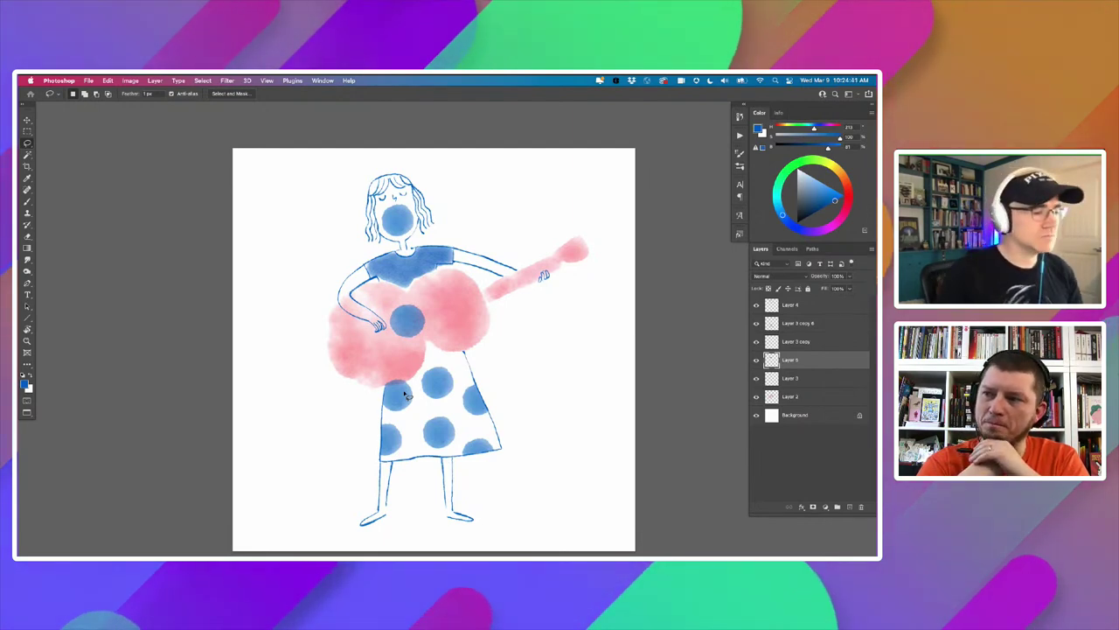
scroll(405, 395, "up", 5)
key("b")
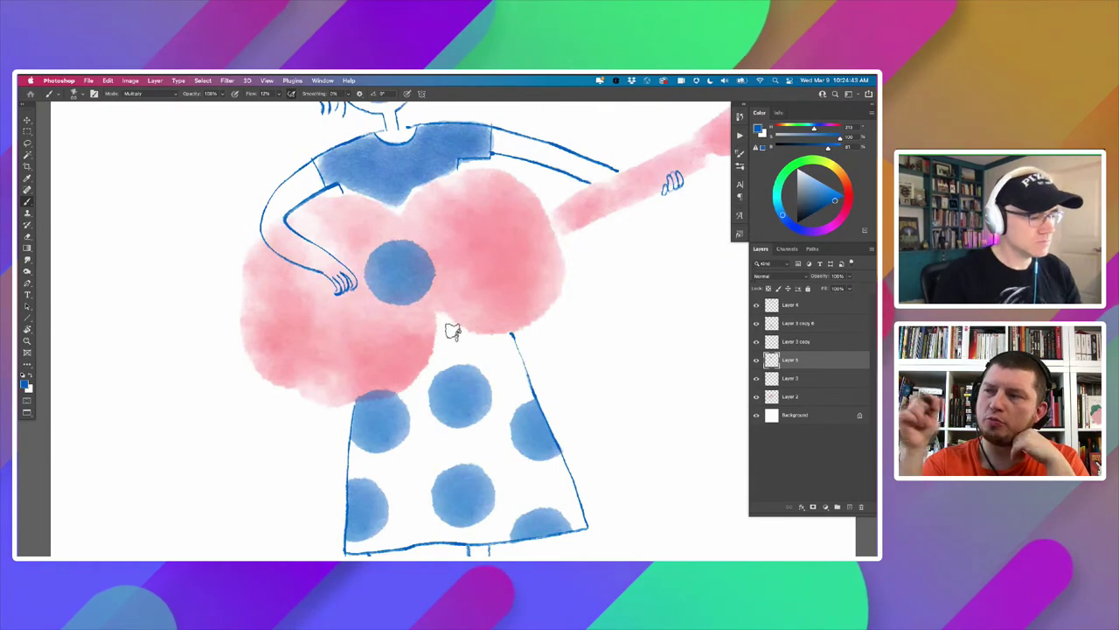
mouse_move(446, 326)
left_mouse_down()
mouse_move(440, 335)
mouse_move(488, 341)
mouse_move(453, 338)
mouse_move(443, 321)
mouse_move(495, 341)
left_mouse_up()
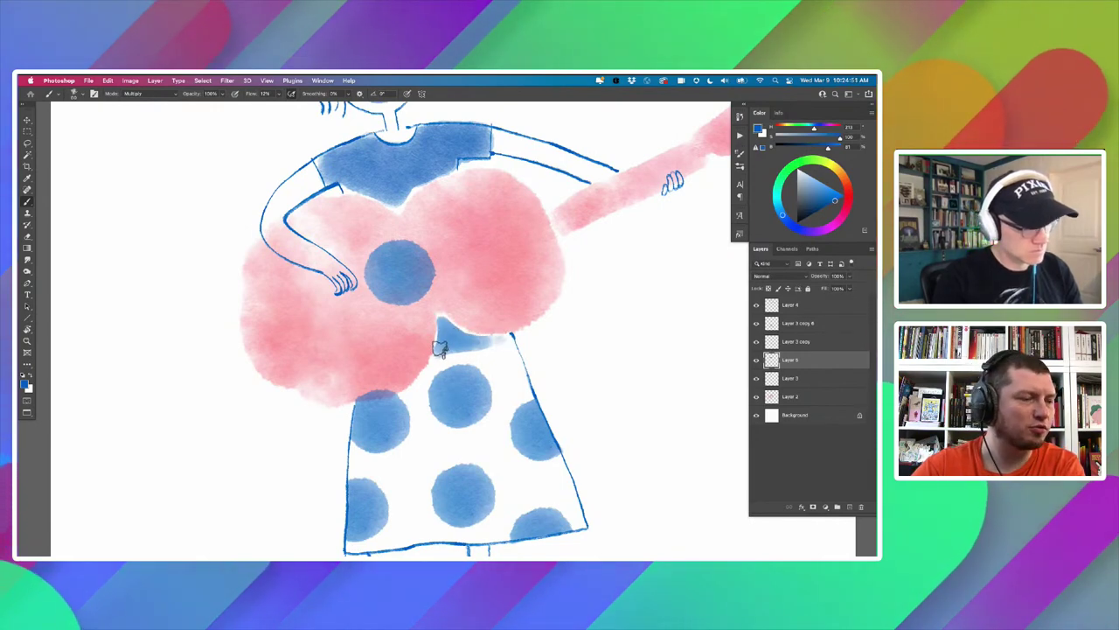
left_click_drag(504, 341, 455, 349)
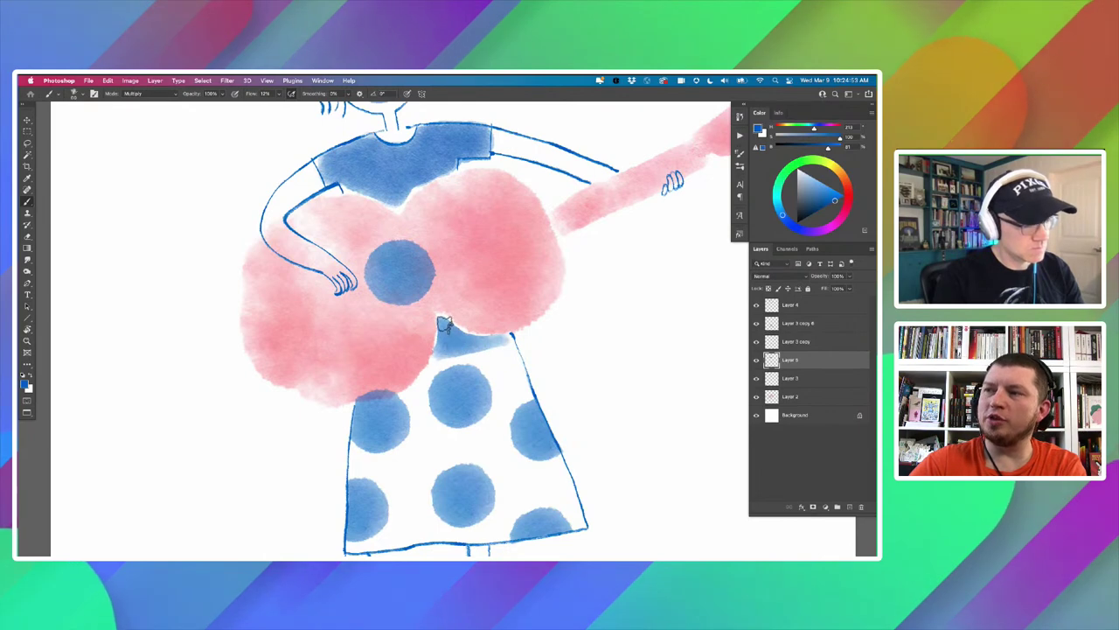
key("super+0")
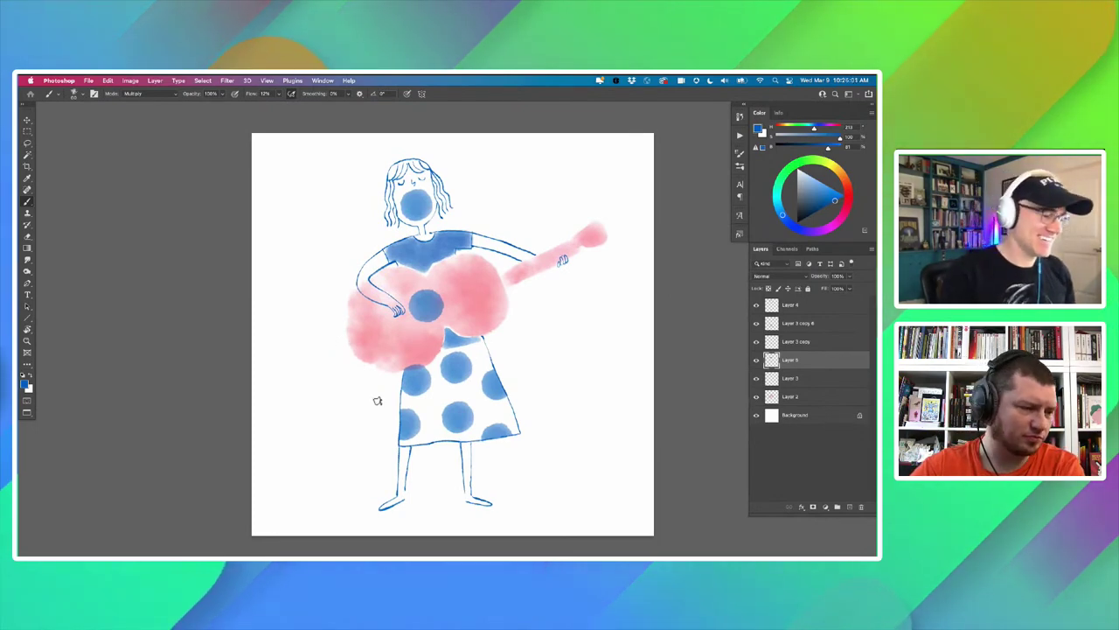
Paint a flat, soft blue watercolor shadow on the ground between the figure's feet.
left_click_drag(375, 436, 396, 414)
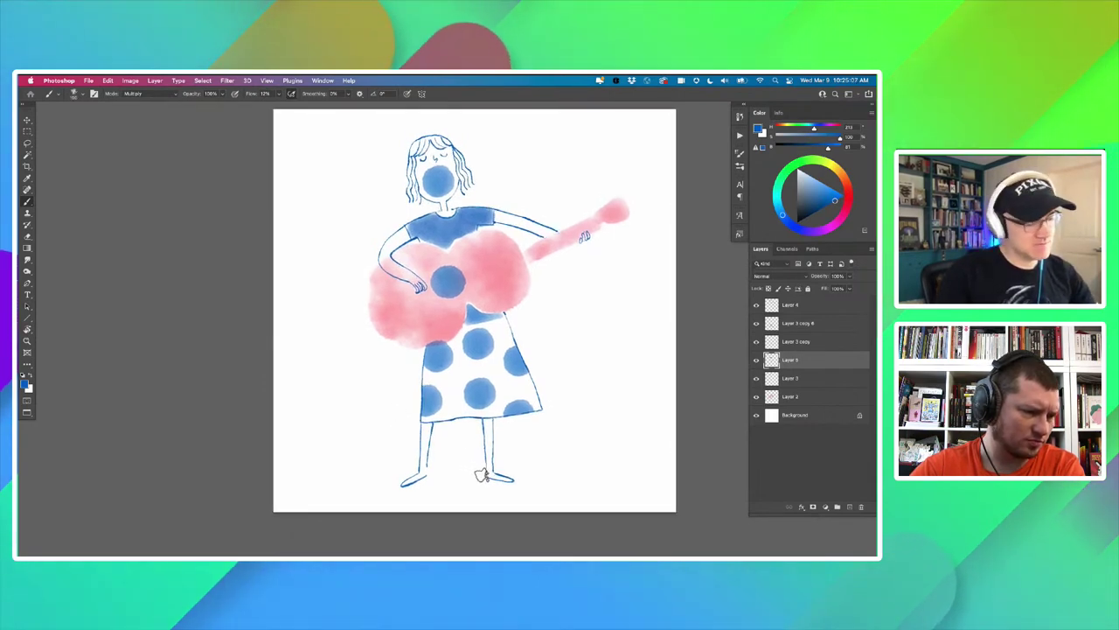
mouse_move(442, 476)
left_mouse_down()
mouse_move(481, 474)
mouse_move(441, 469)
left_mouse_up()
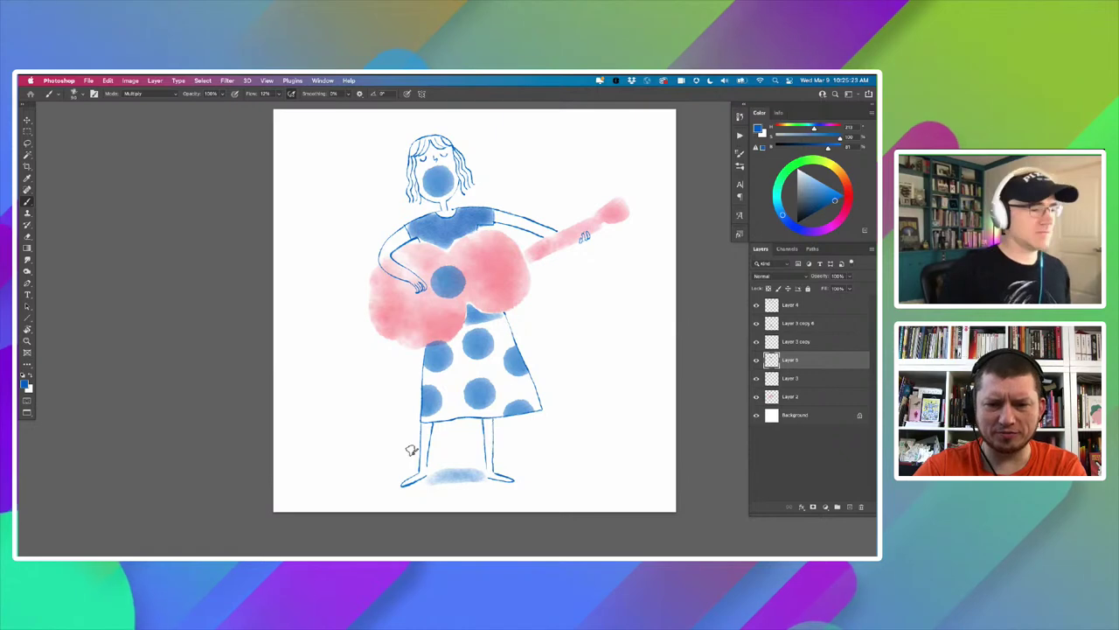
left_click(383, 397, "alt")
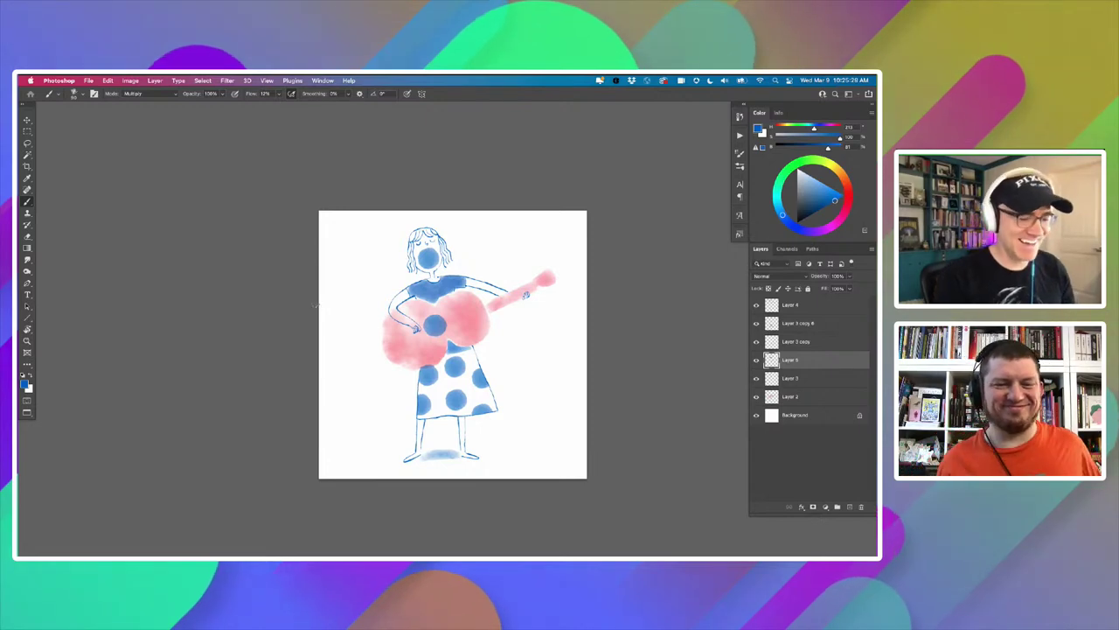
left_click(387, 375)
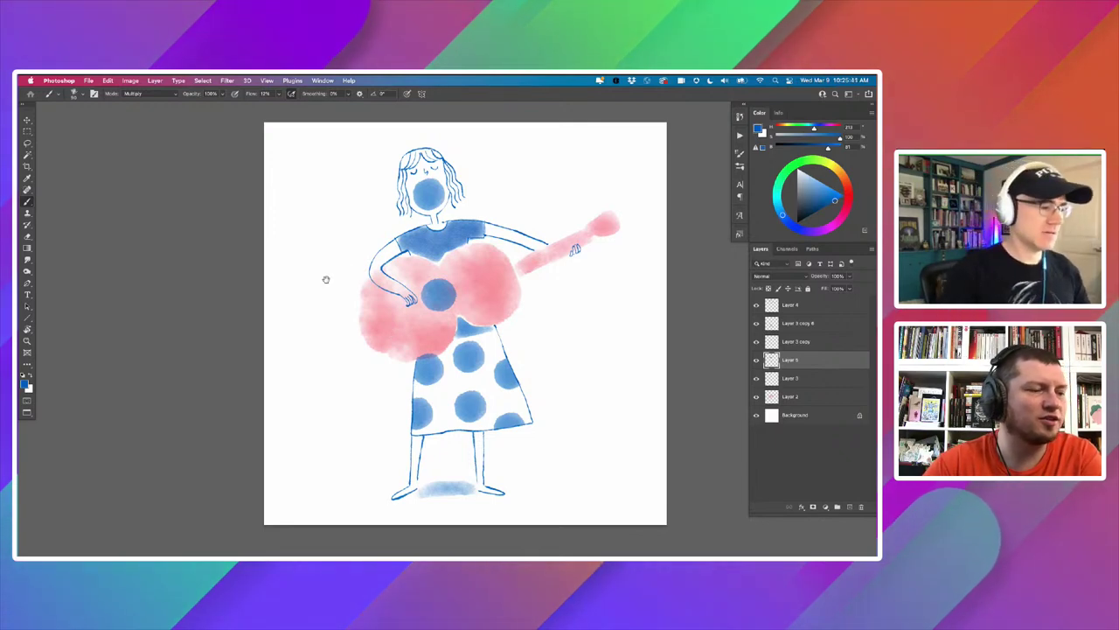
left_click_drag(325, 279, 316, 277)
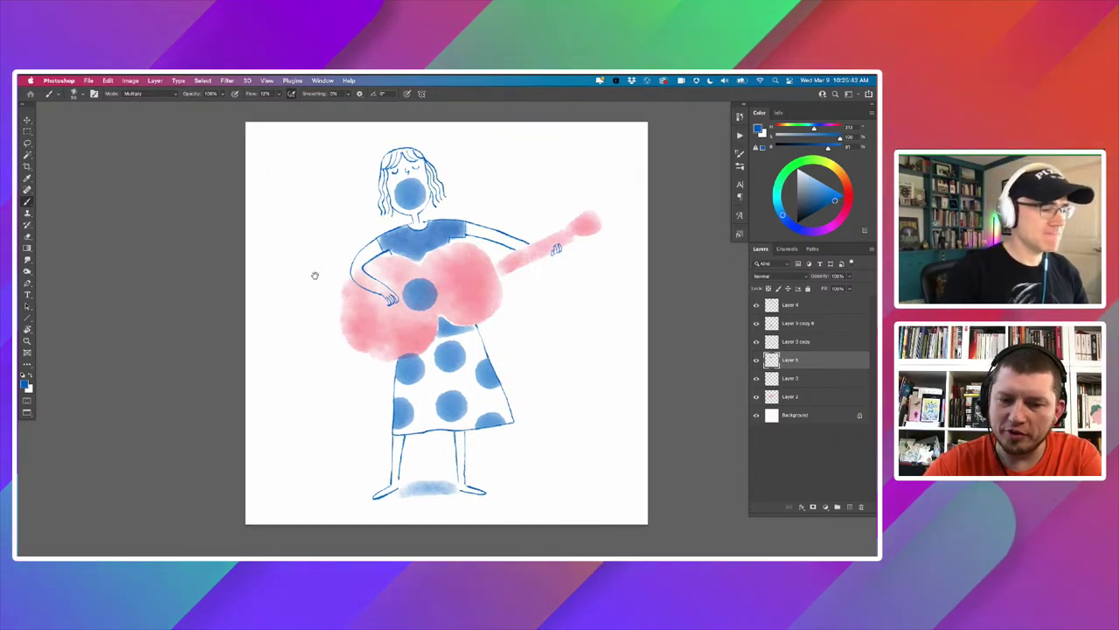
left_click(321, 303, "alt")
left_click_drag(317, 307, 354, 304)
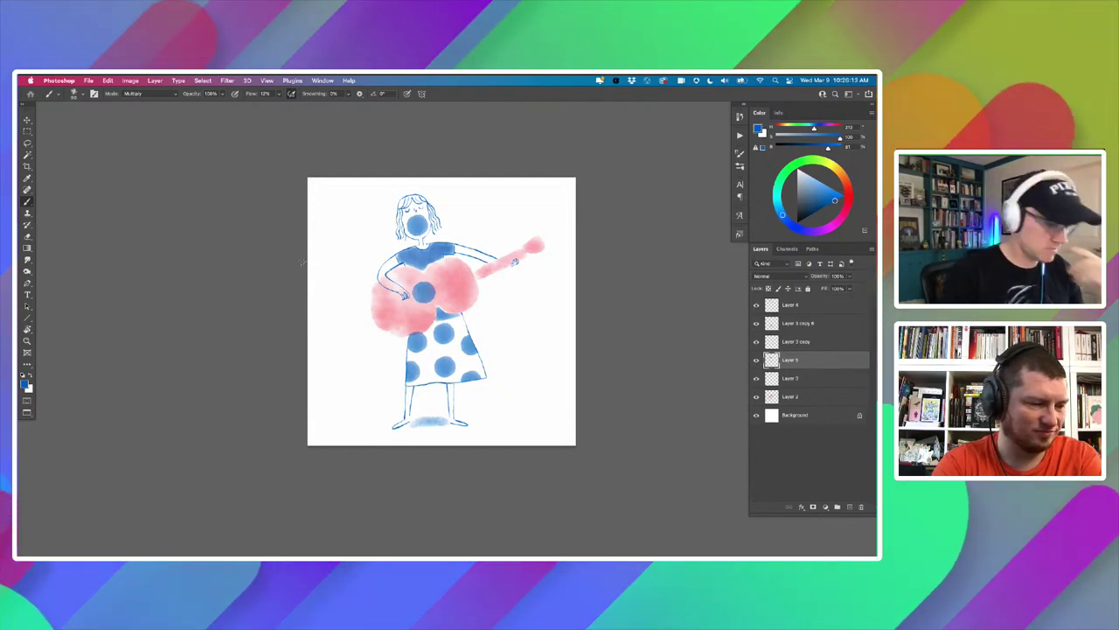
key("super+equal")
key("super+equal")
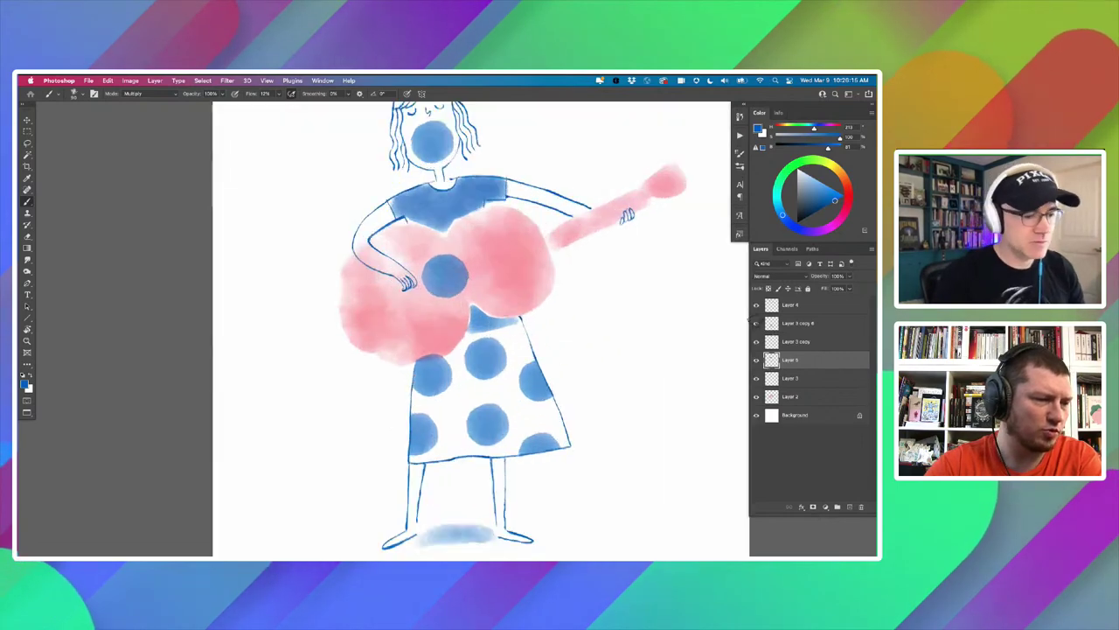
left_click(774, 321)
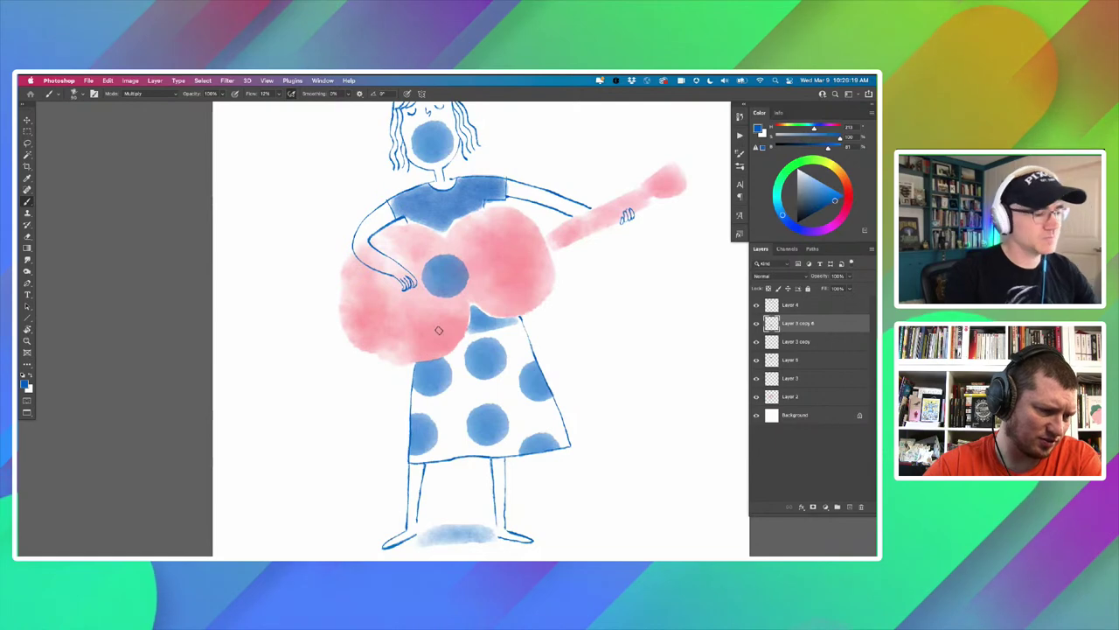
left_click_drag(391, 386, 359, 395)
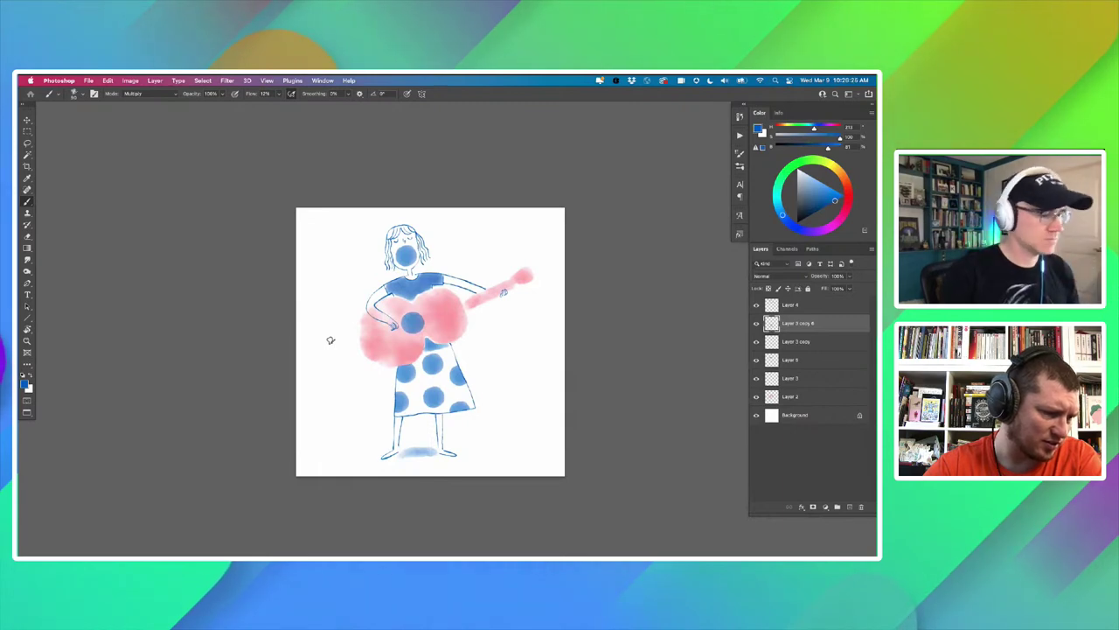
Sample white from the blank canvas and choose the recently used fine Kyle's Inkbox brush in Normal mode.
key("super+plus")
left_click(542, 344, "alt")
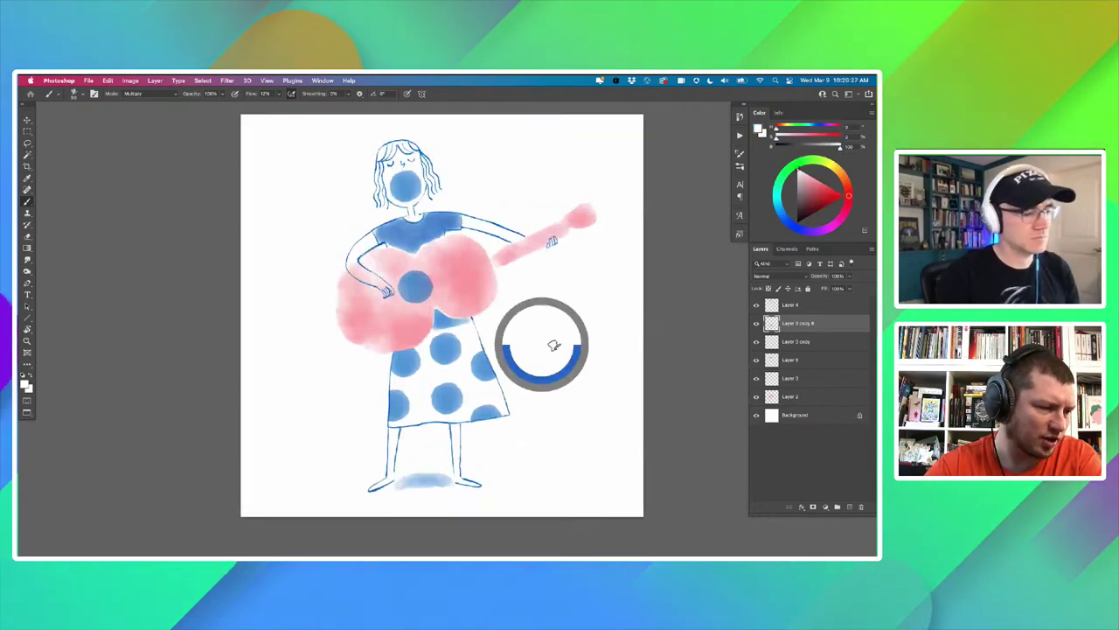
left_click(736, 156)
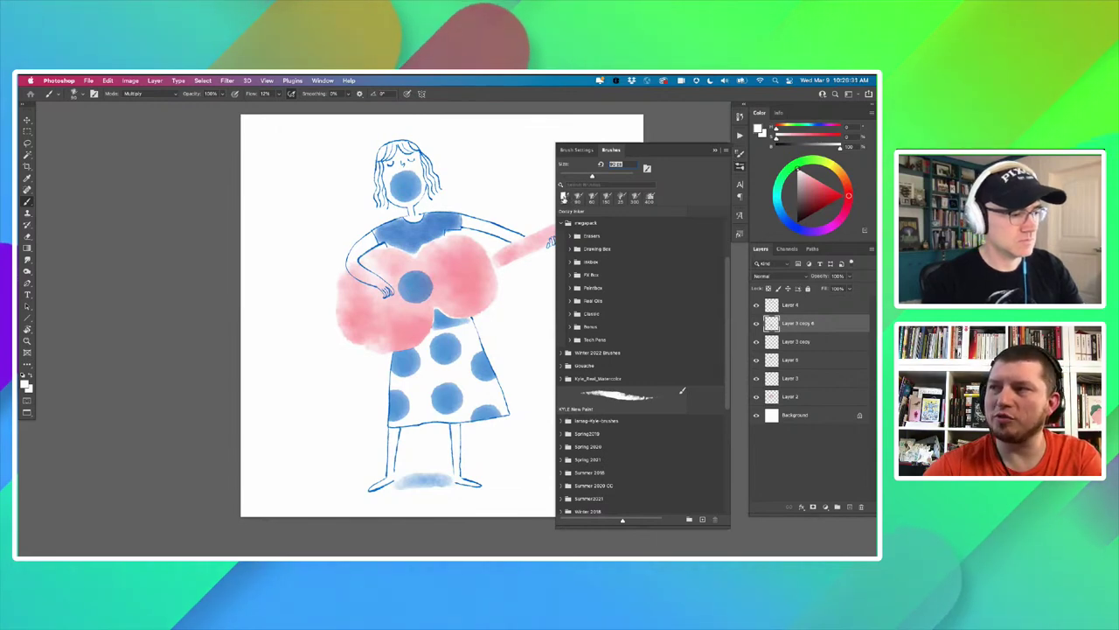
left_click(564, 197)
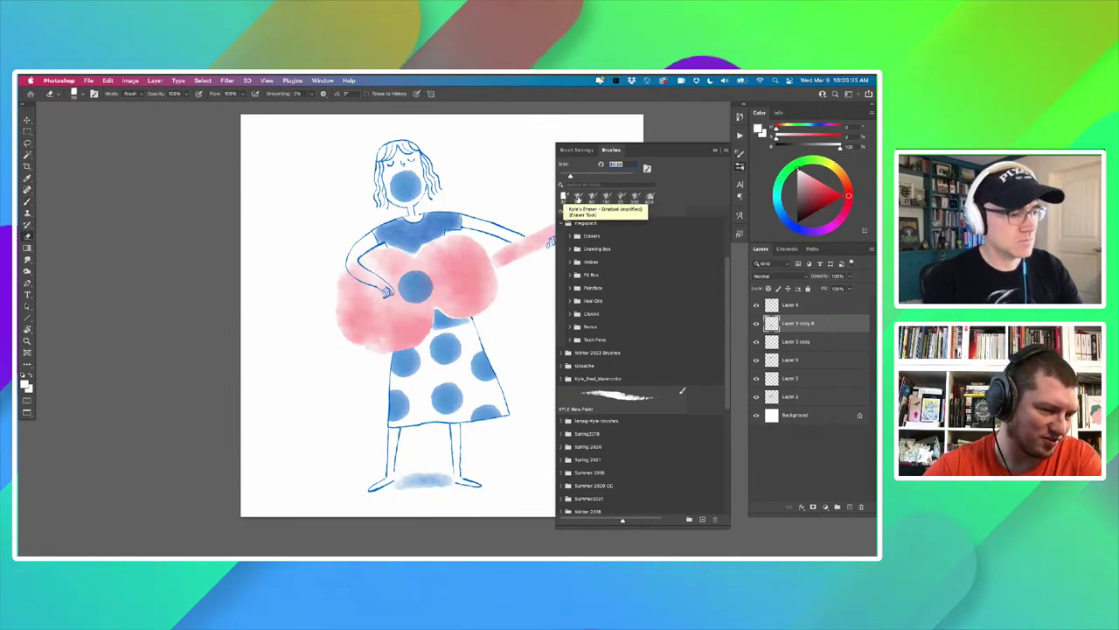
left_click(578, 198)
left_click(619, 196)
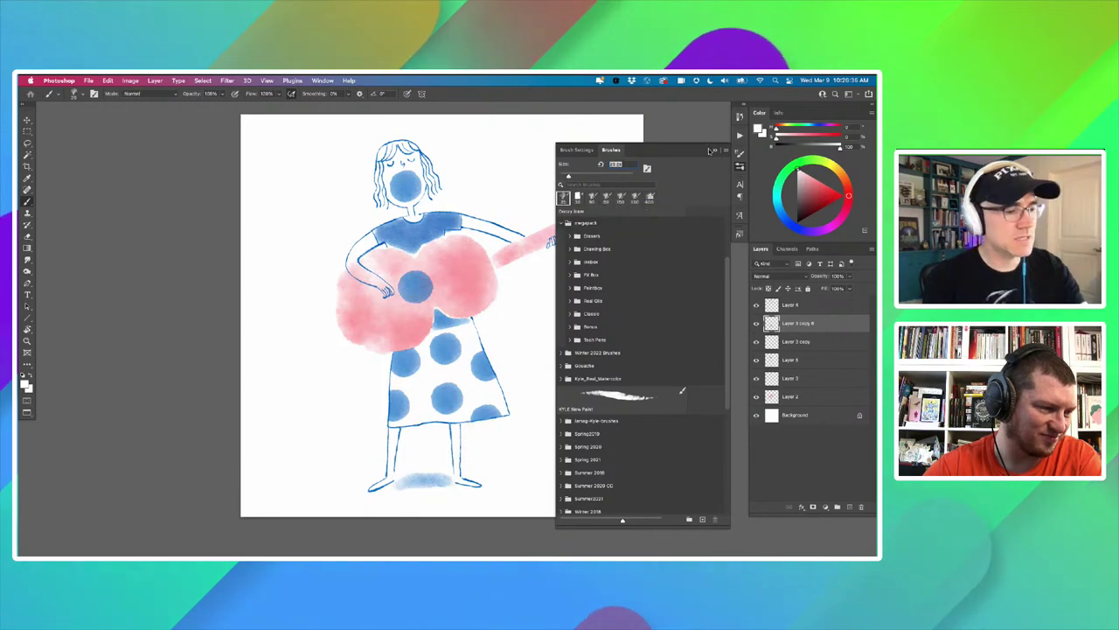
left_click(714, 151)
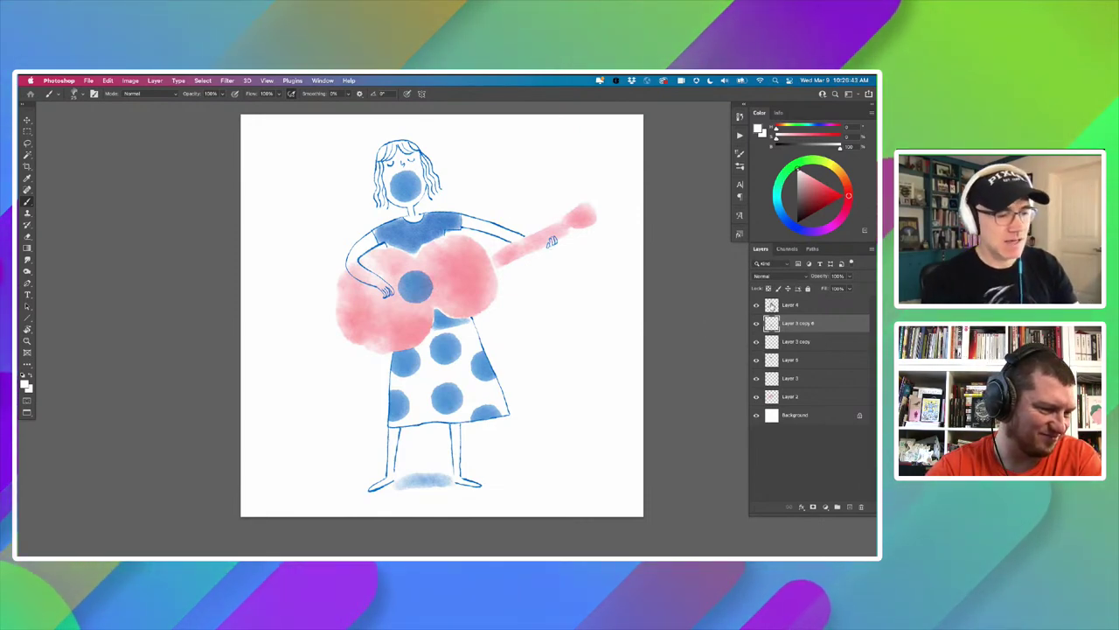
Add a new layer above Layer 4 and paint thin white strings along the guitar's neck, across the body and sound hole.
left_click(772, 306)
left_click(849, 507)
scroll(468, 263, "up", 3)
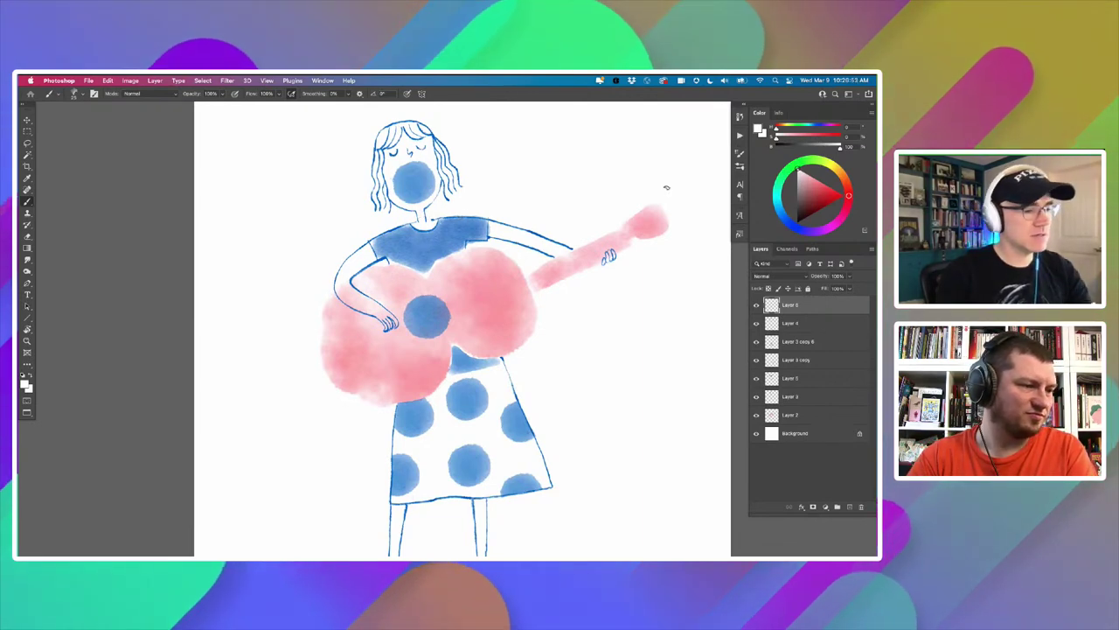
left_click(740, 166)
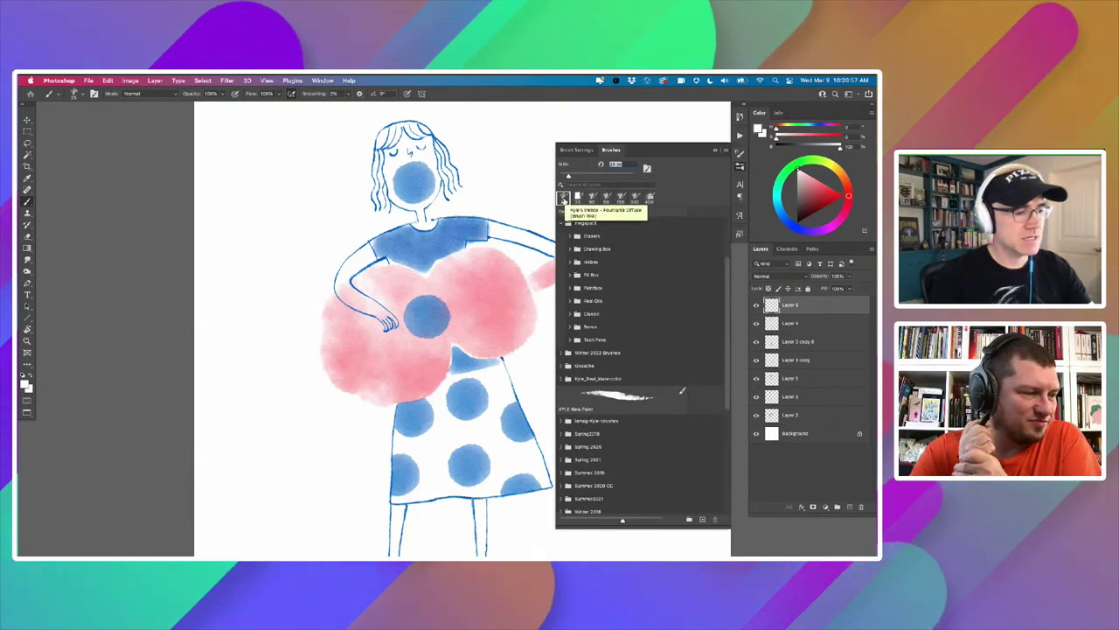
left_click(716, 150)
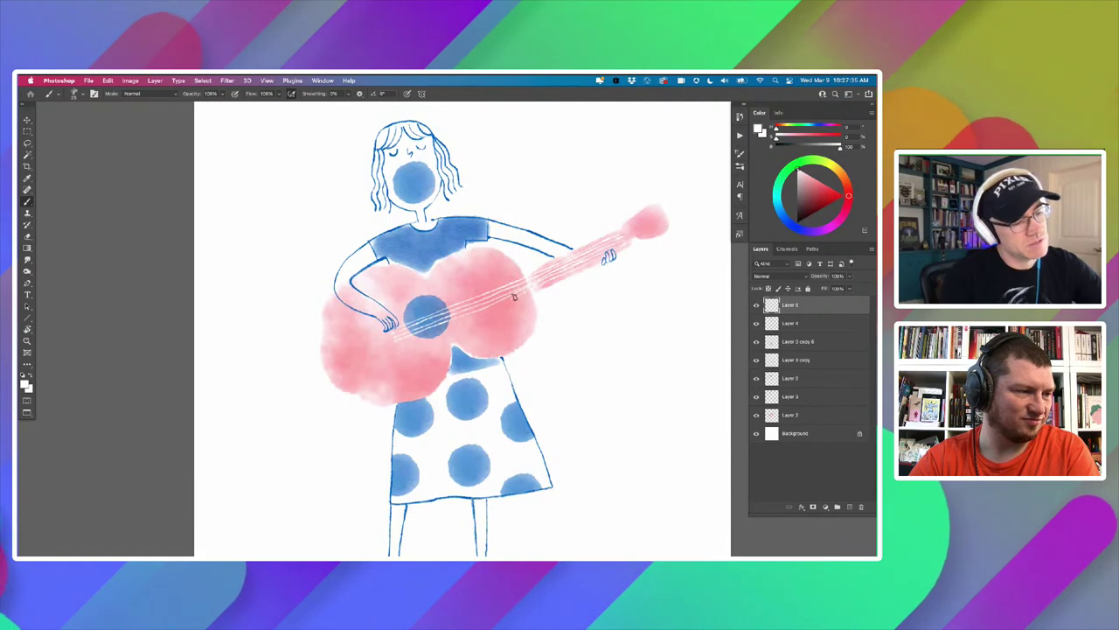
left_click_drag(440, 329, 393, 346)
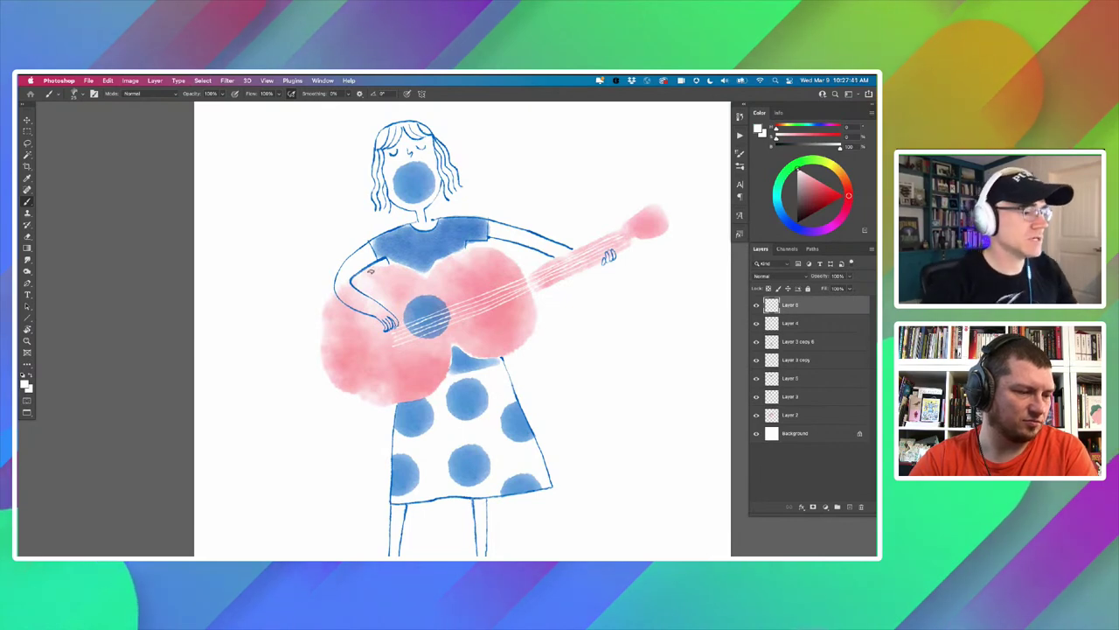
Rotate the white guitar strings slightly with Free Transform and shift them into line with the neck and sound hole.
key("v")
left_click_drag(396, 316, 339, 283)
key("super+t")
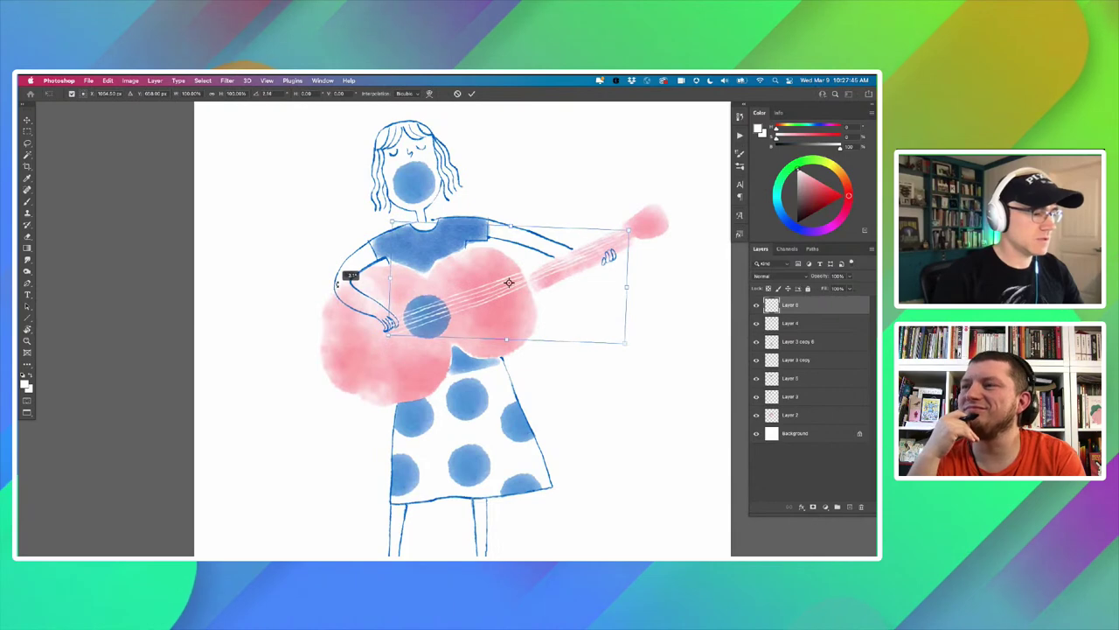
left_click_drag(406, 316, 412, 320)
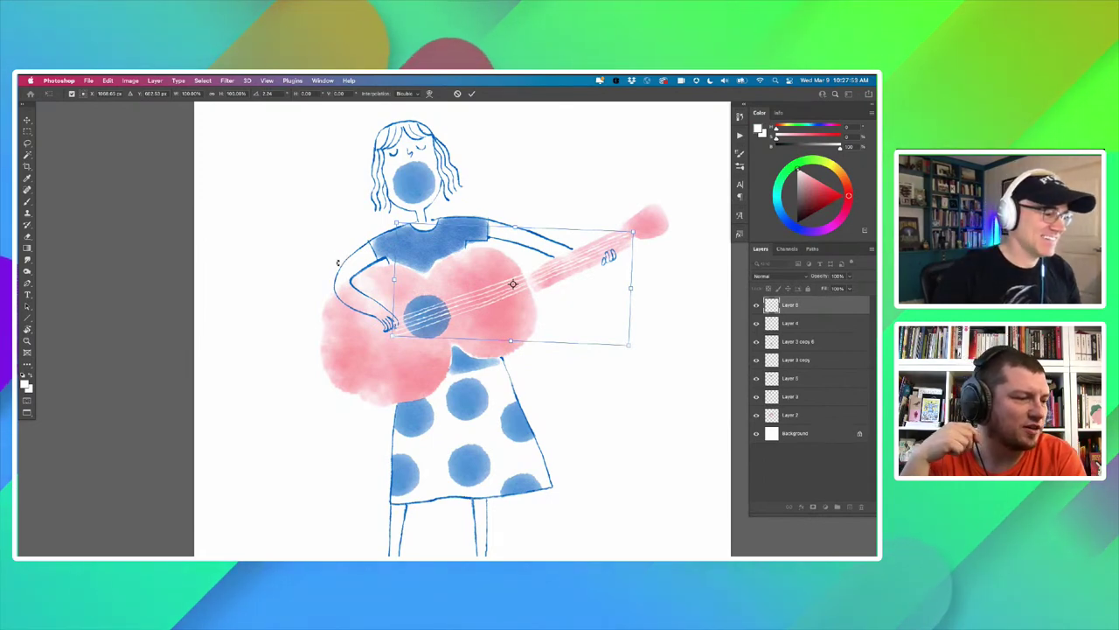
key("Return")
key("b")
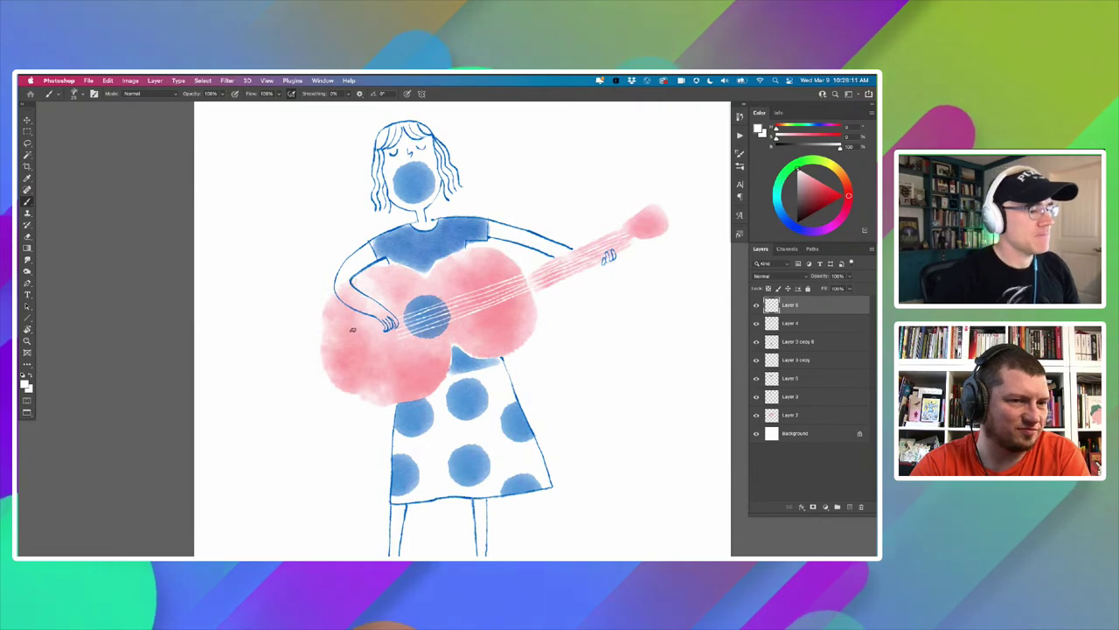
Lasso the guitar's headstock on the pink guitar layer, move it slightly down to line up with the neck, and deselect.
left_click(455, 327, "super")
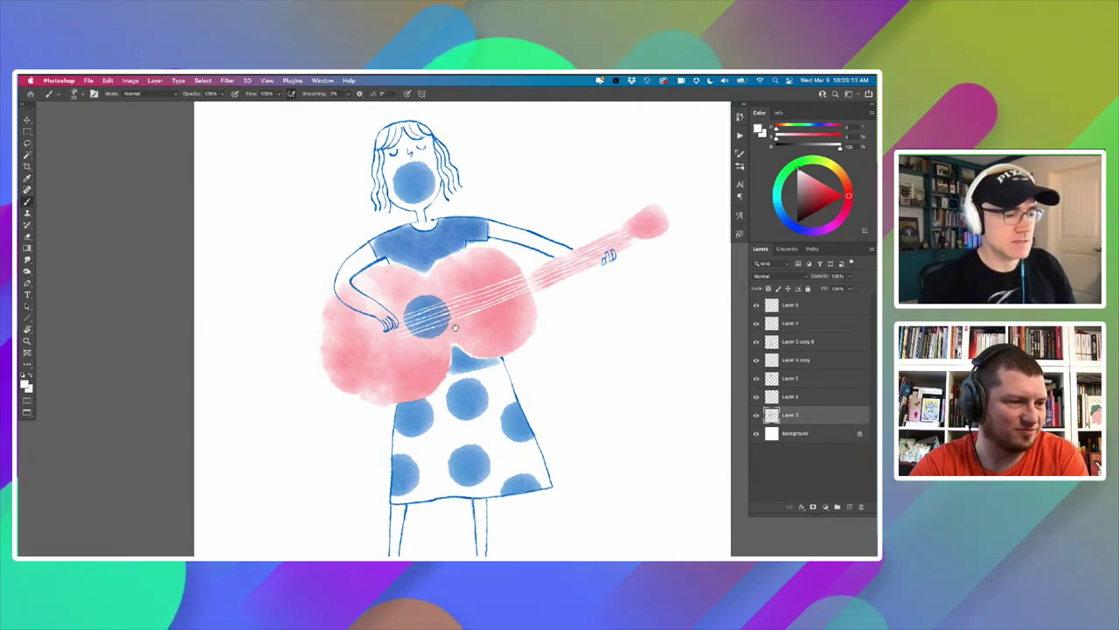
scroll(455, 327, "right", 2)
left_click(756, 415)
left_click(757, 415)
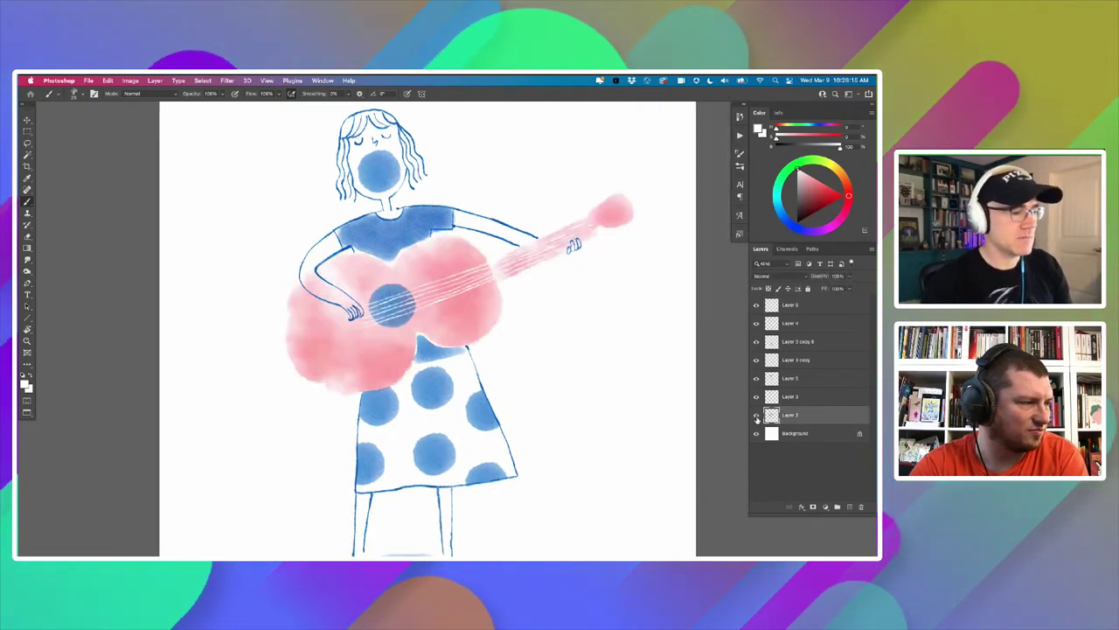
key("l")
mouse_move(552, 236)
left_mouse_down()
mouse_move(500, 256)
mouse_move(497, 278)
mouse_move(509, 289)
mouse_move(626, 231)
left_mouse_up()
mouse_move(618, 182)
left_mouse_down()
mouse_move(594, 226)
mouse_move(611, 239)
mouse_move(614, 220)
left_mouse_up()
key("v")
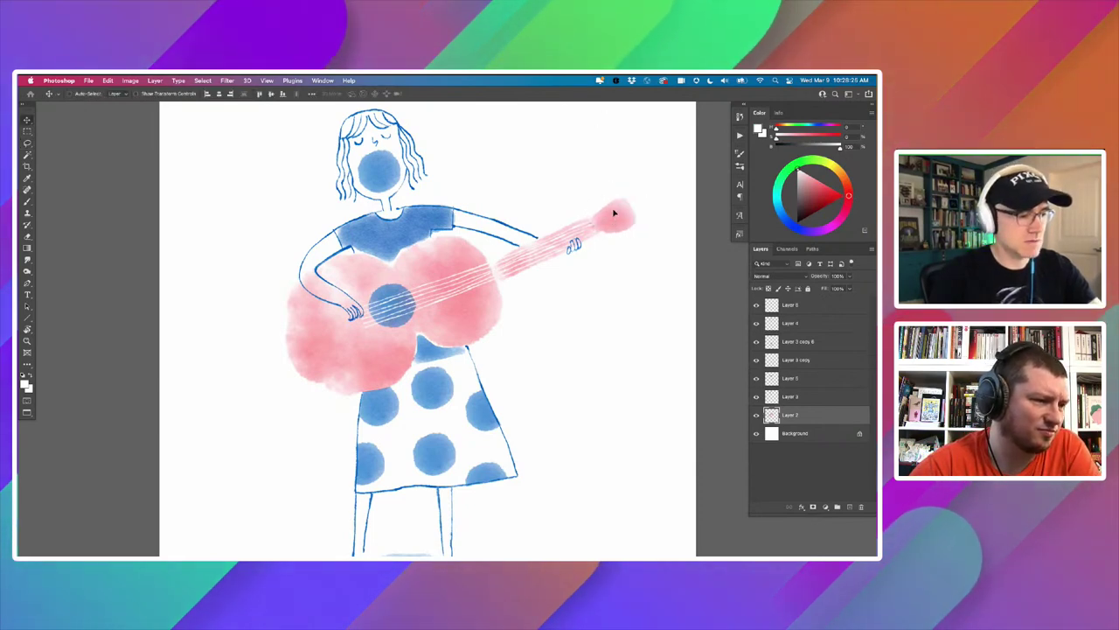
key("super+d")
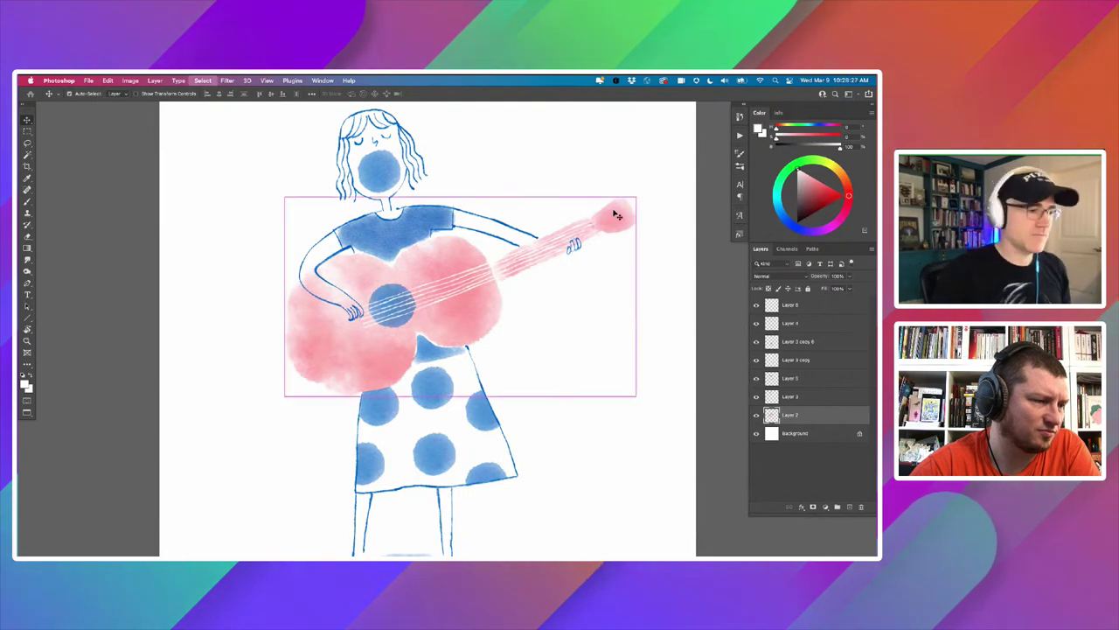
Toggle the white strings layer off and on to compare the whole illustration with and without the strings.
key("b")
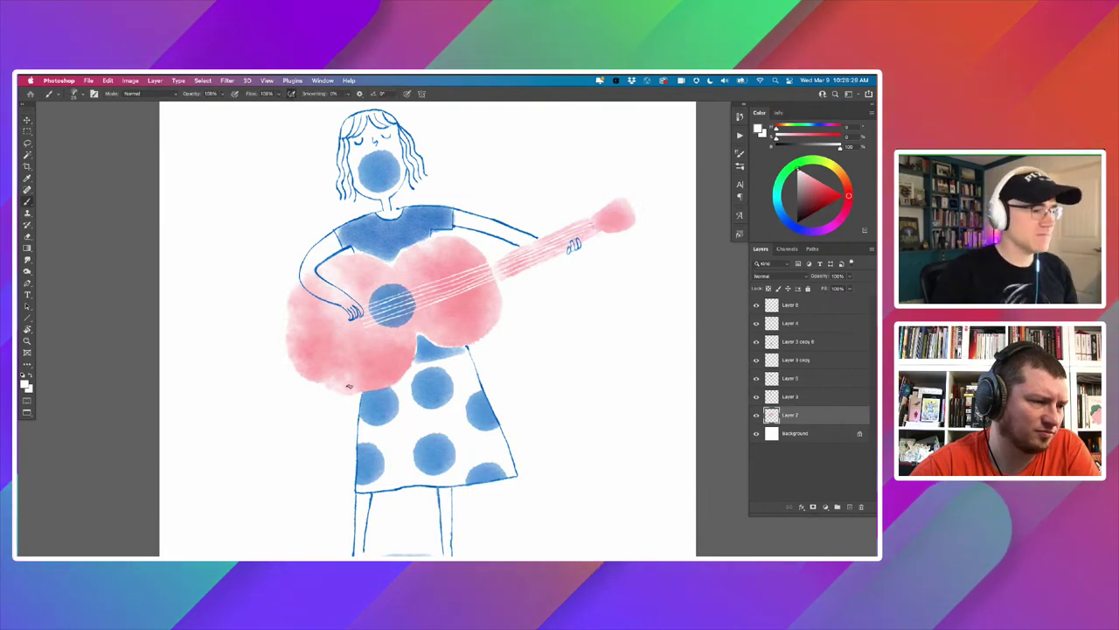
key("super+minus")
key("super+minus")
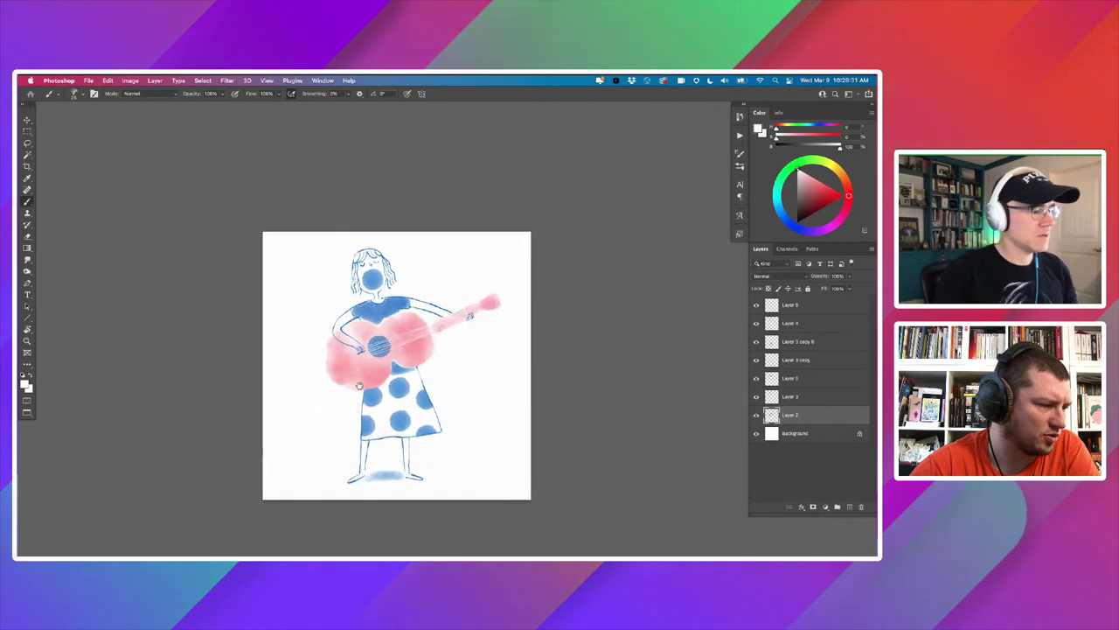
scroll(359, 385, "up", 2)
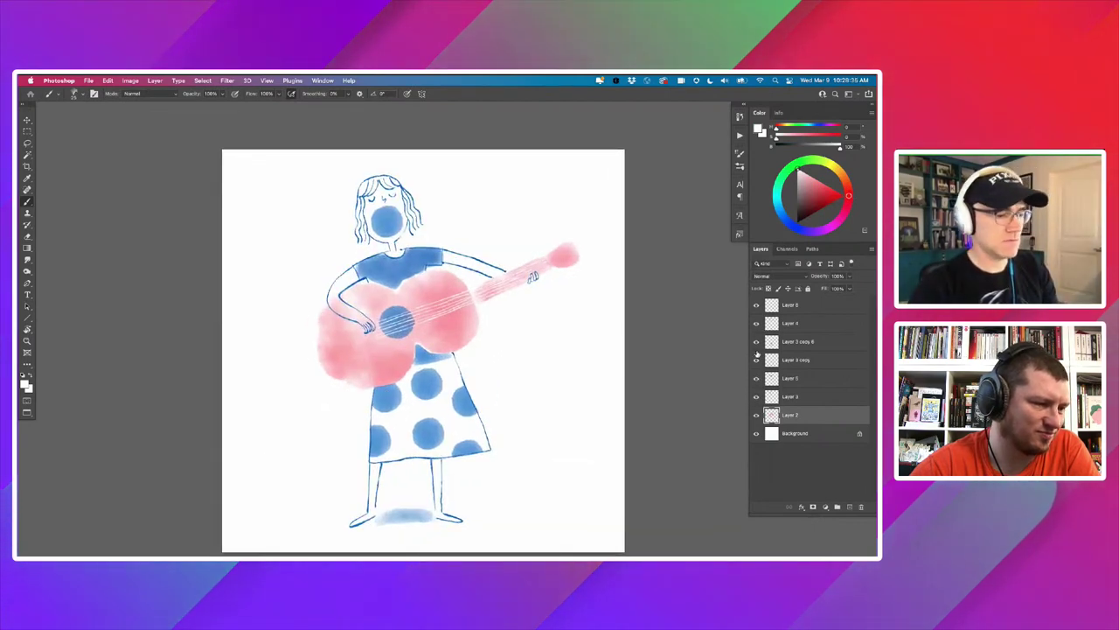
left_click(758, 306)
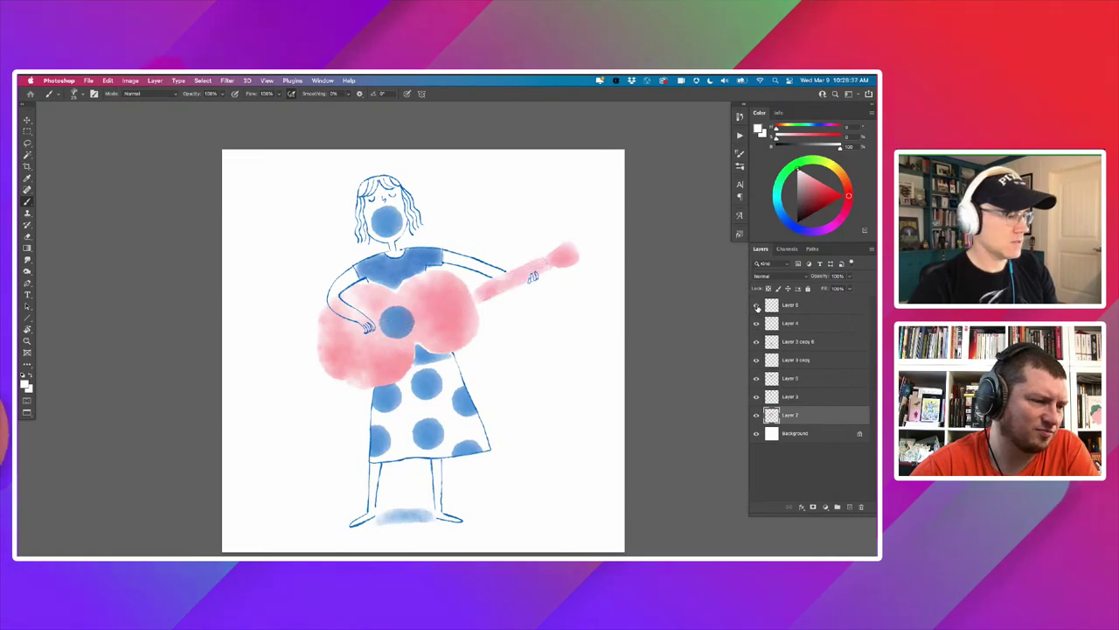
left_click(758, 307)
left_click(757, 306)
left_click(757, 307)
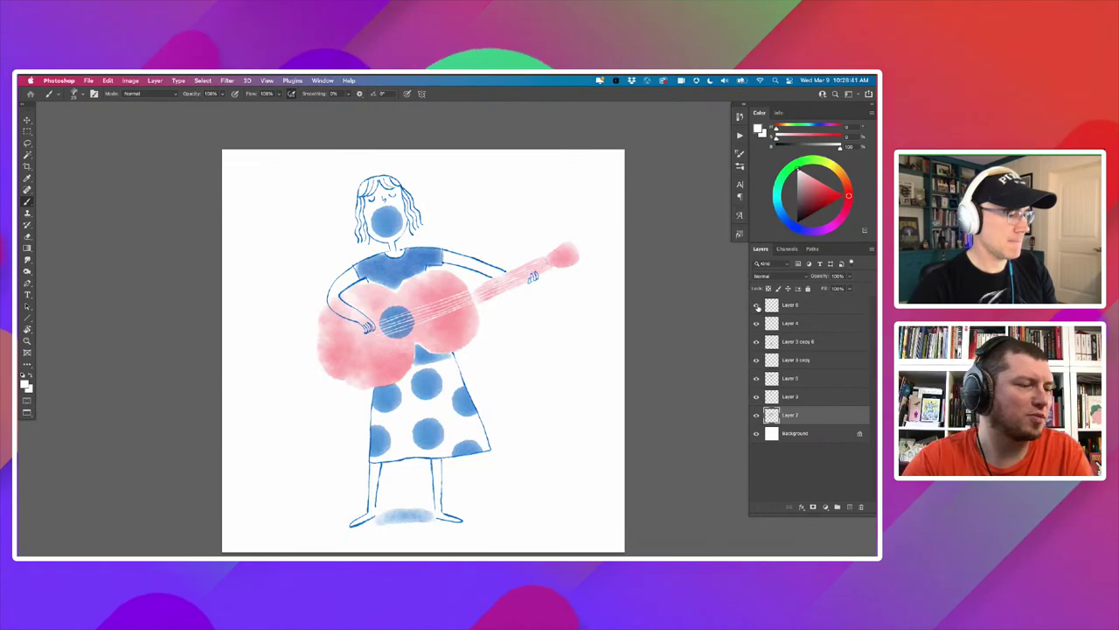
Choose the recently used Multiply-mode watercolor brush and sample the blue of the figure's top as the painting color.
scroll(376, 396, "up", 3)
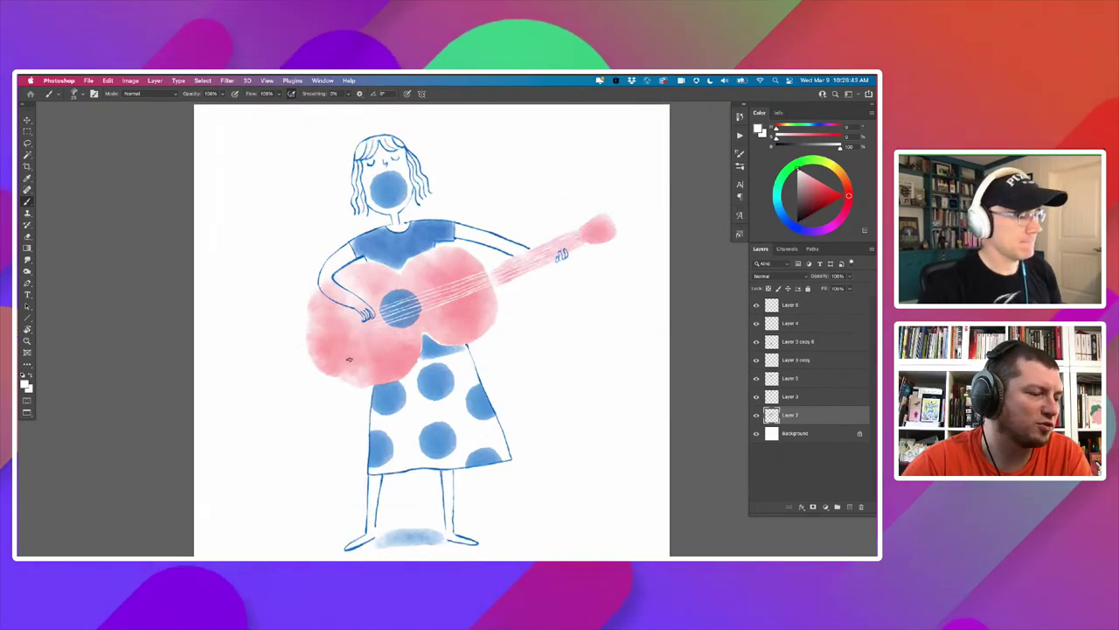
left_click(739, 166)
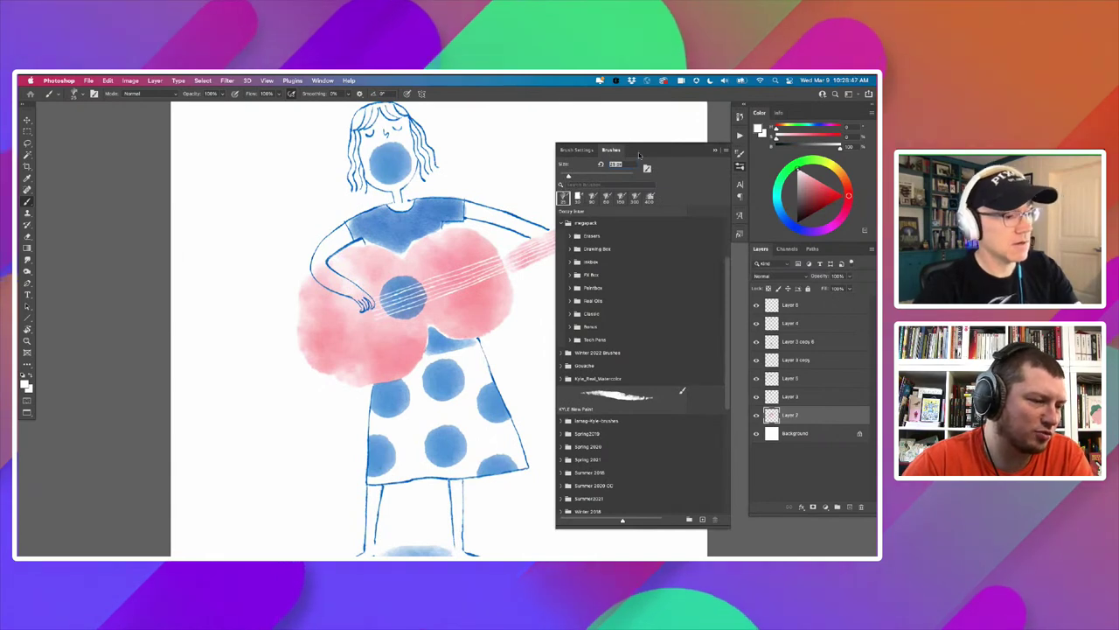
left_click(592, 198)
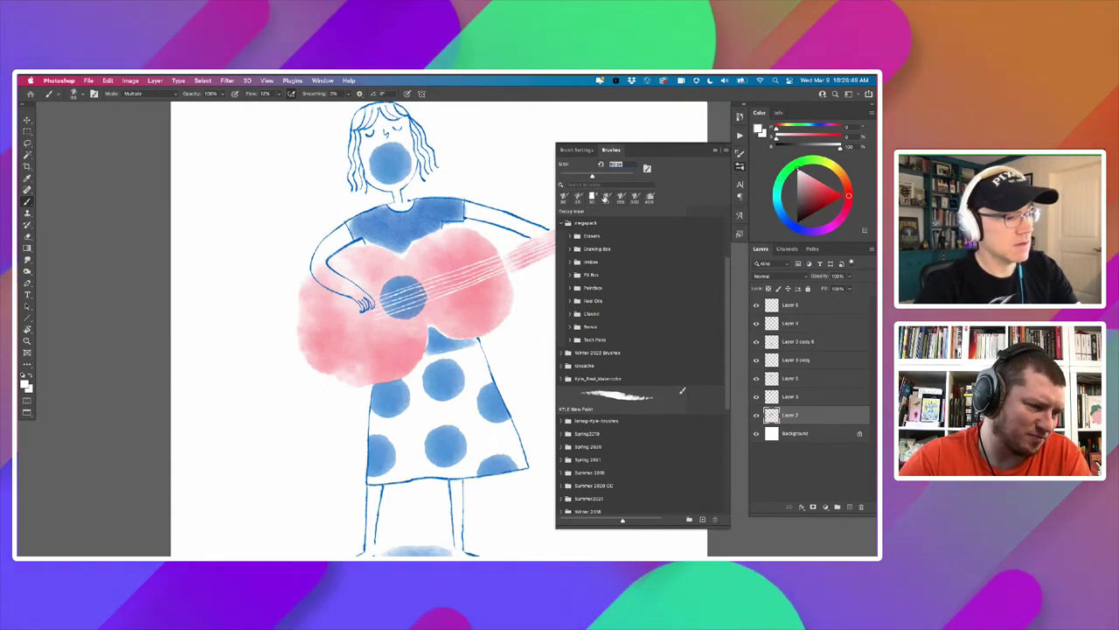
left_click(714, 150)
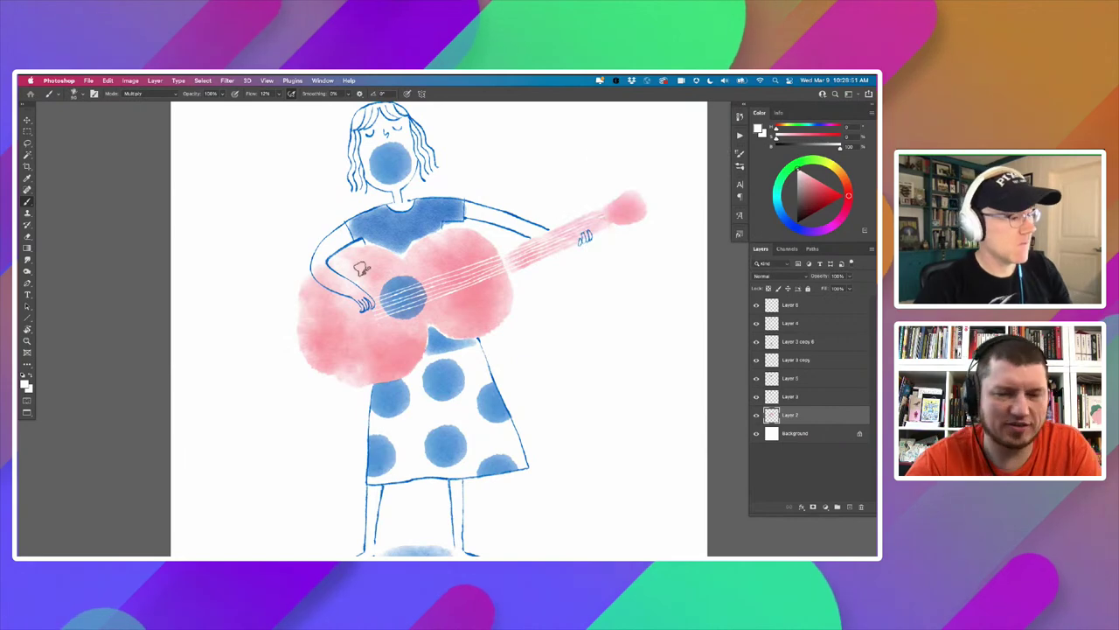
left_click(423, 206, "alt")
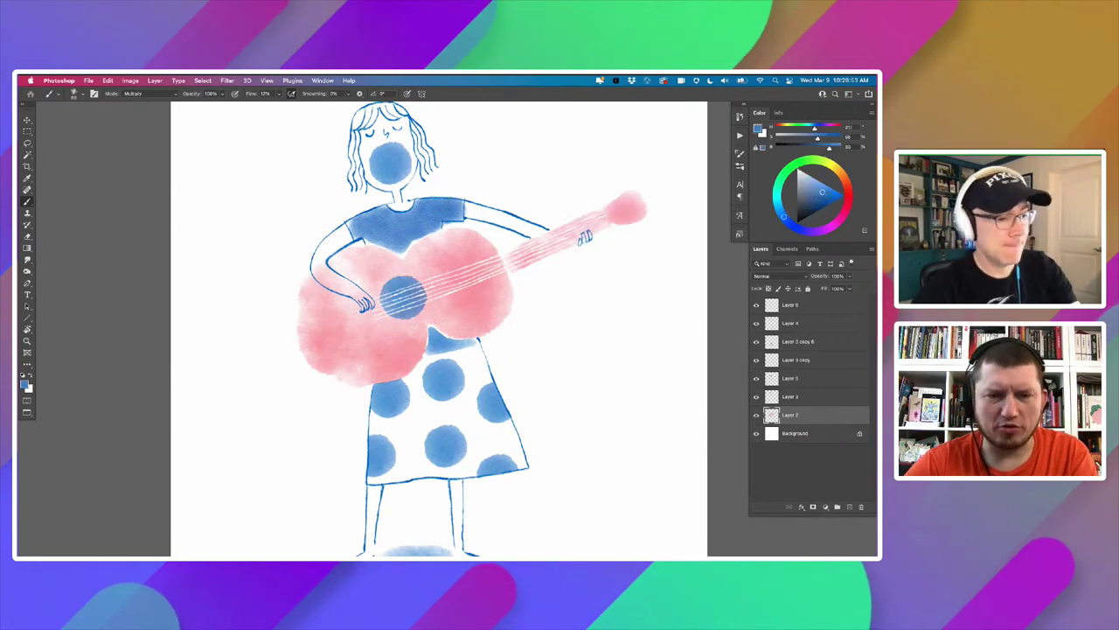
Choose a more saturated blue and paint the guitar's bridge below the strumming hand on a new layer above the pink guitar.
left_click(828, 194)
key("super+shift+alt+n")
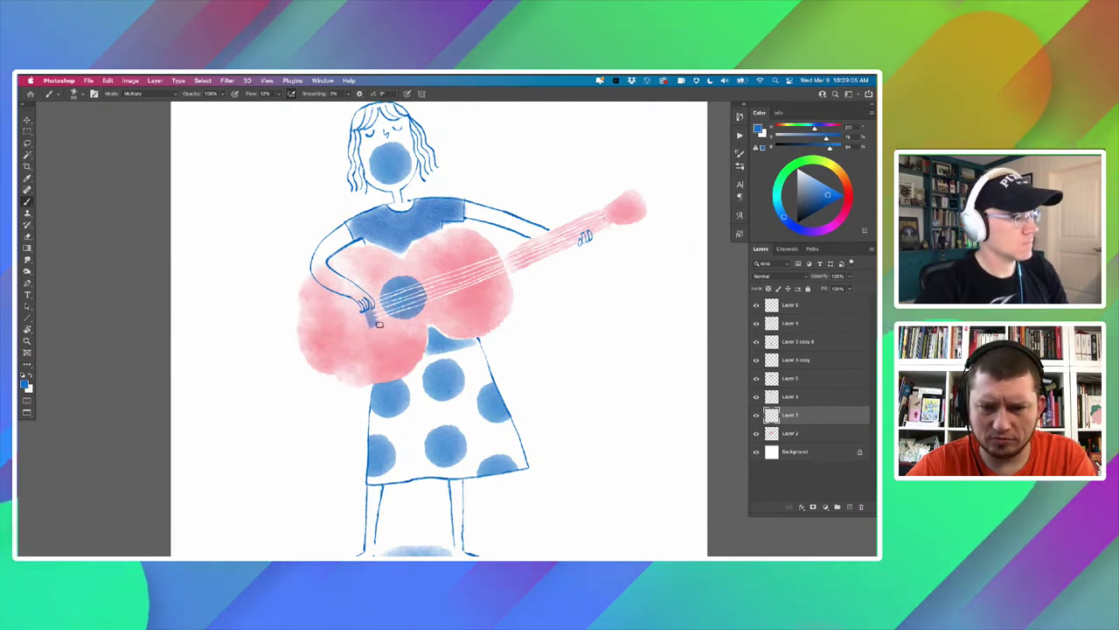
left_click_drag(357, 410, 321, 429)
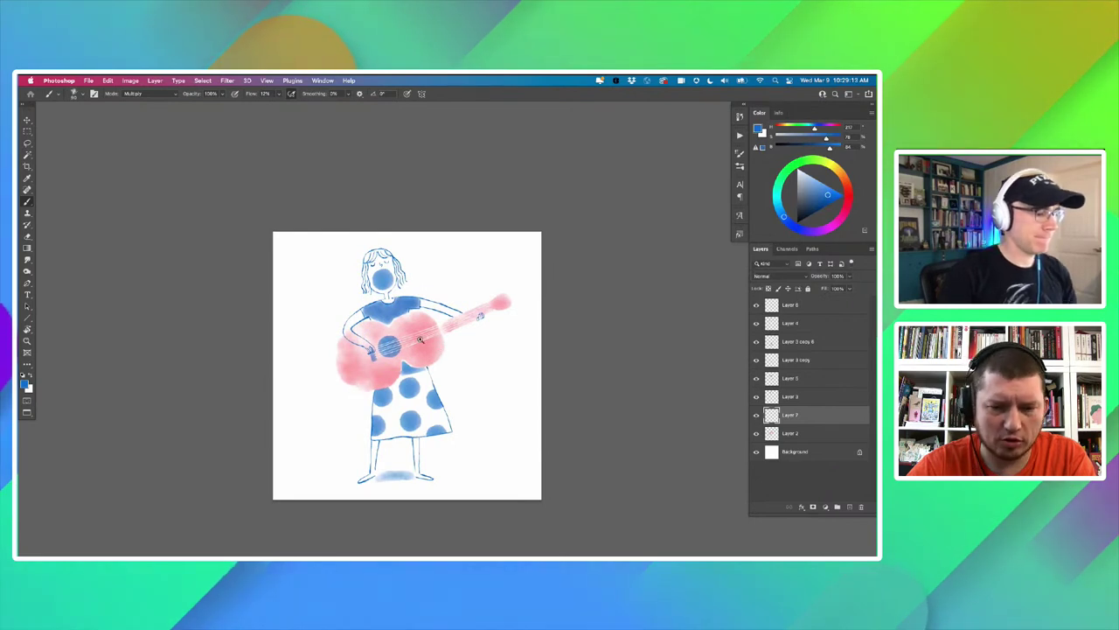
Switch to the recently used Kyle's Inkbox fountain ink brush and add a new layer directly below Layer 4.
scroll(394, 351, "up", 2)
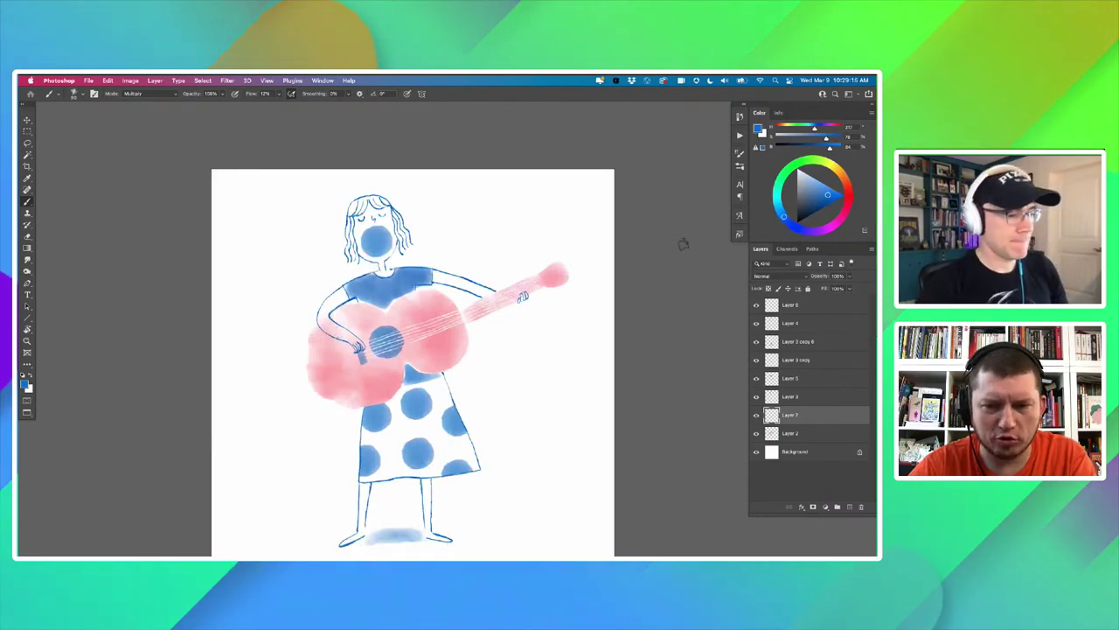
left_click(739, 168)
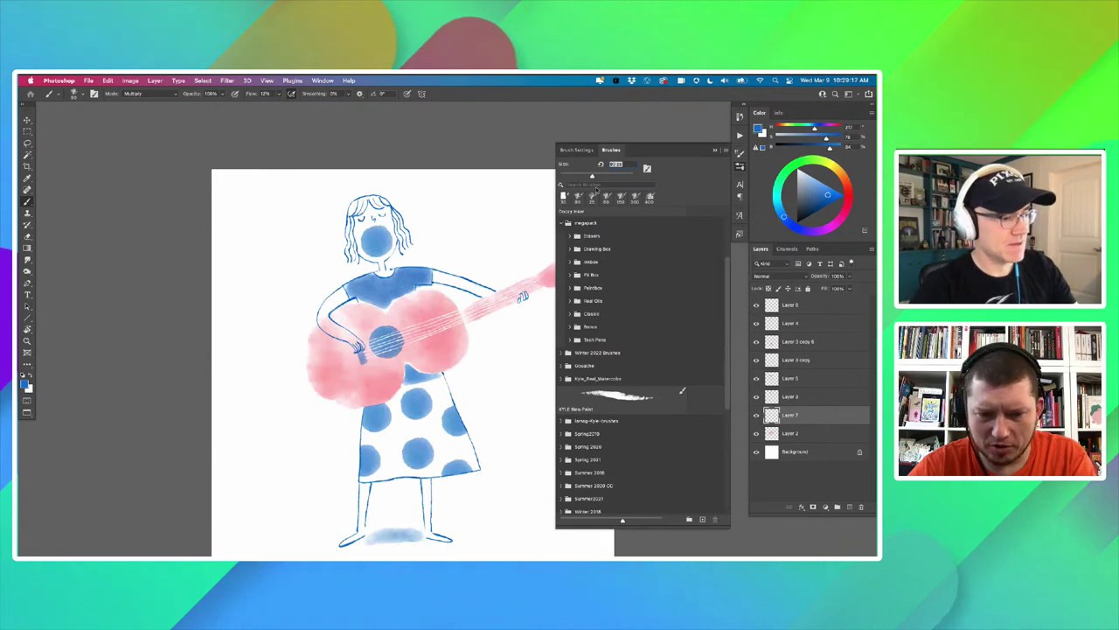
left_click(592, 196)
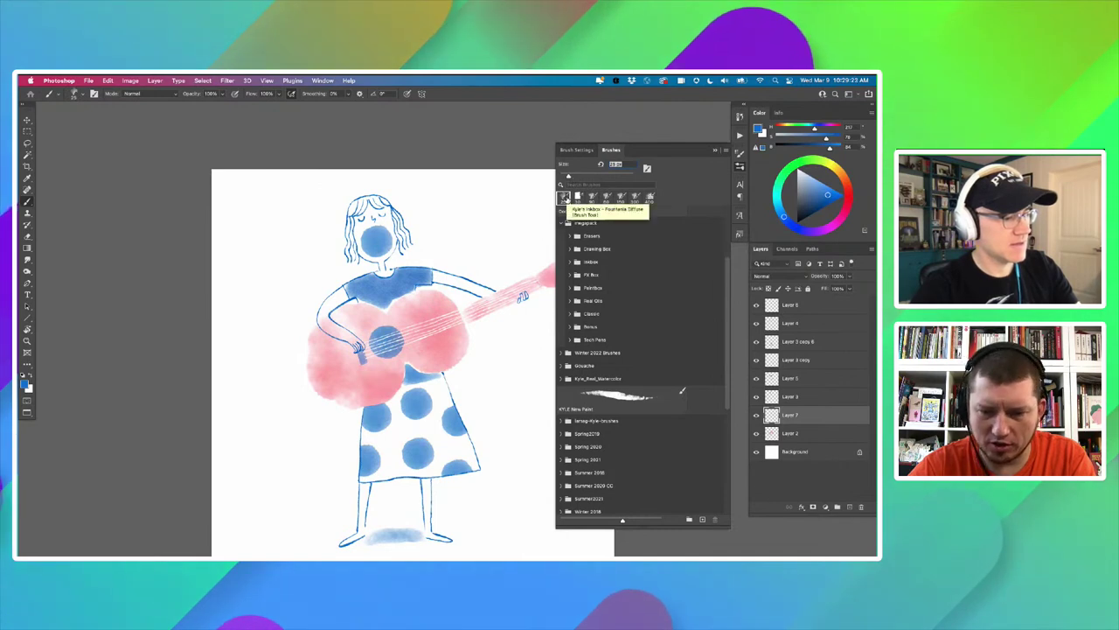
left_click(713, 149)
left_click(773, 323)
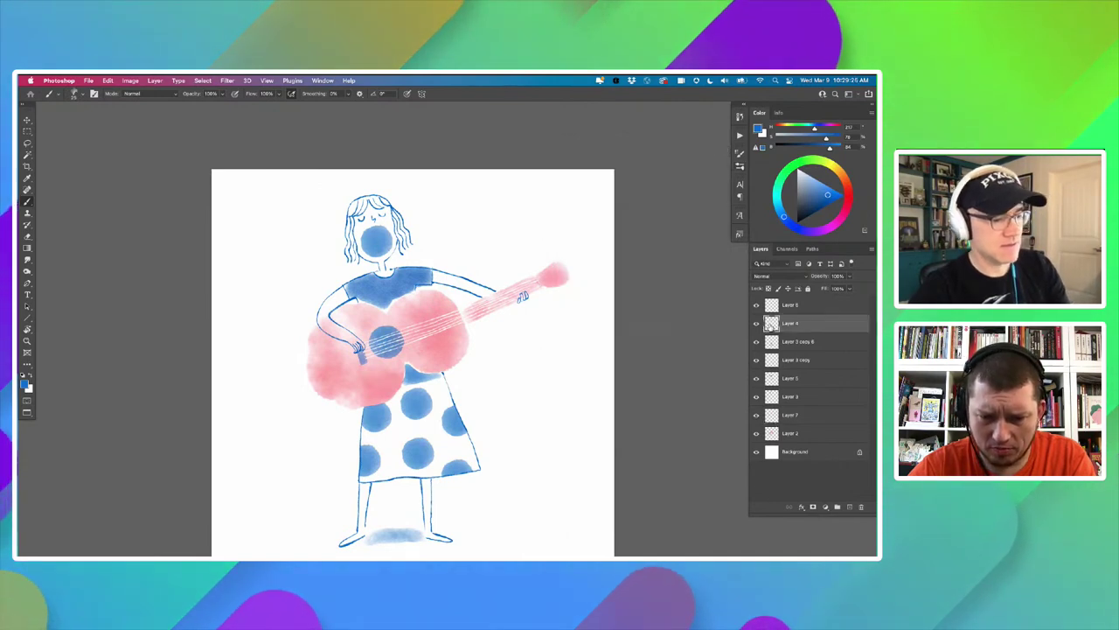
left_click(773, 342)
left_click(849, 506)
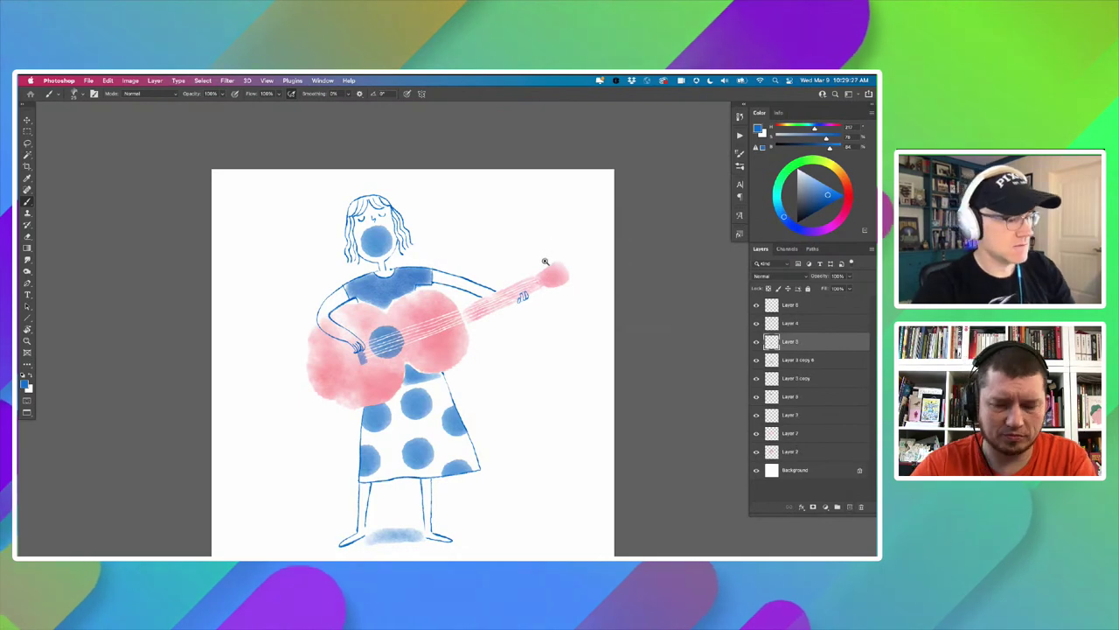
Ink three small tuning pegs along each edge of the guitar's pink headstock.
scroll(545, 260, "up", 2)
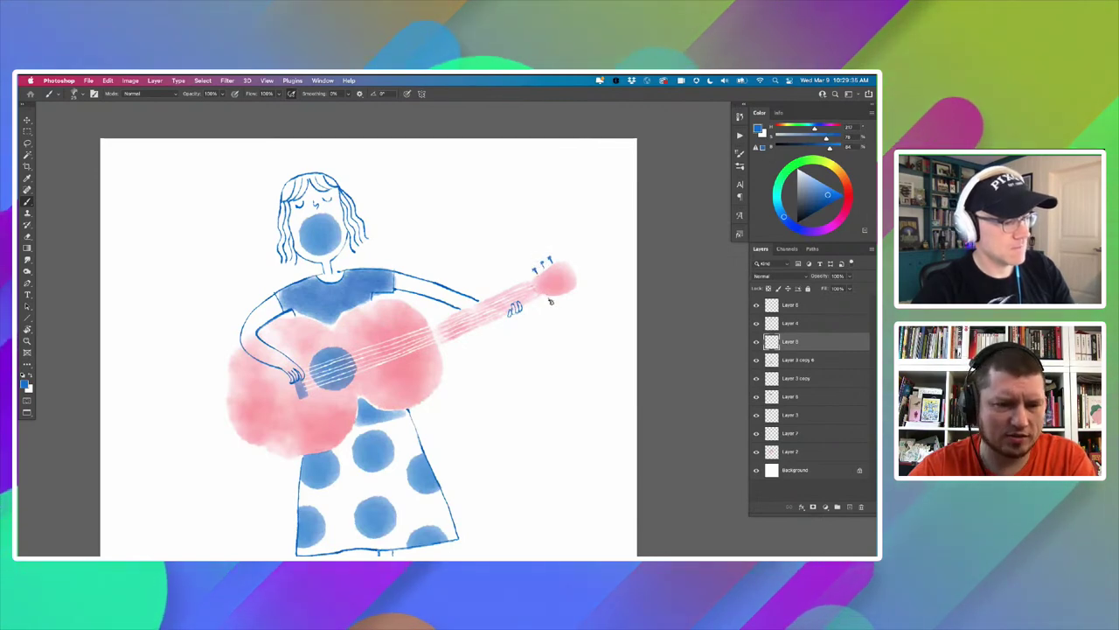
left_click_drag(560, 295, 561, 301)
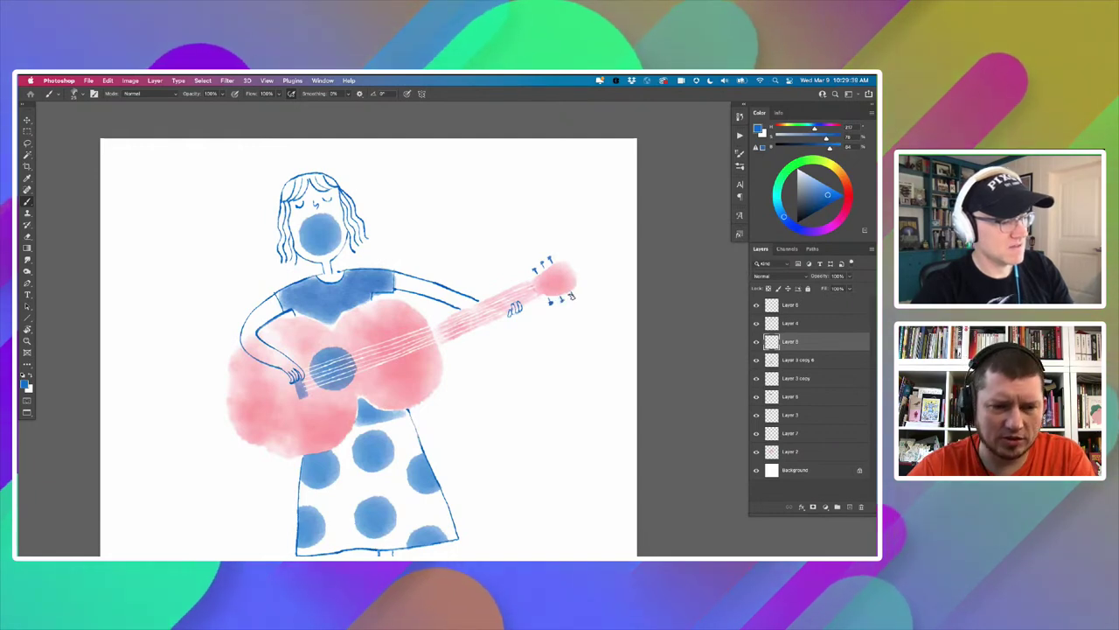
Sign the illustration with a small handwritten blue signature to the right of the figure's legs.
mouse_move(419, 464)
left_mouse_down()
mouse_move(335, 479)
mouse_move(380, 397)
mouse_move(325, 449)
left_mouse_up()
key("super+plus")
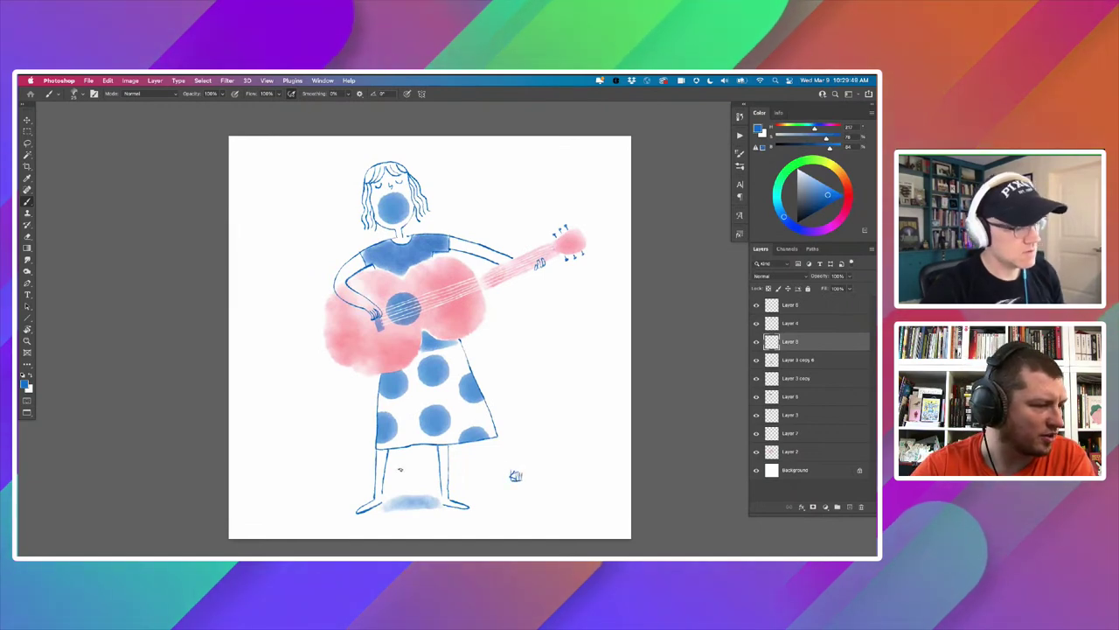
left_click(393, 479, "alt")
left_click_drag(361, 477, 339, 464)
left_click(395, 460, "super")
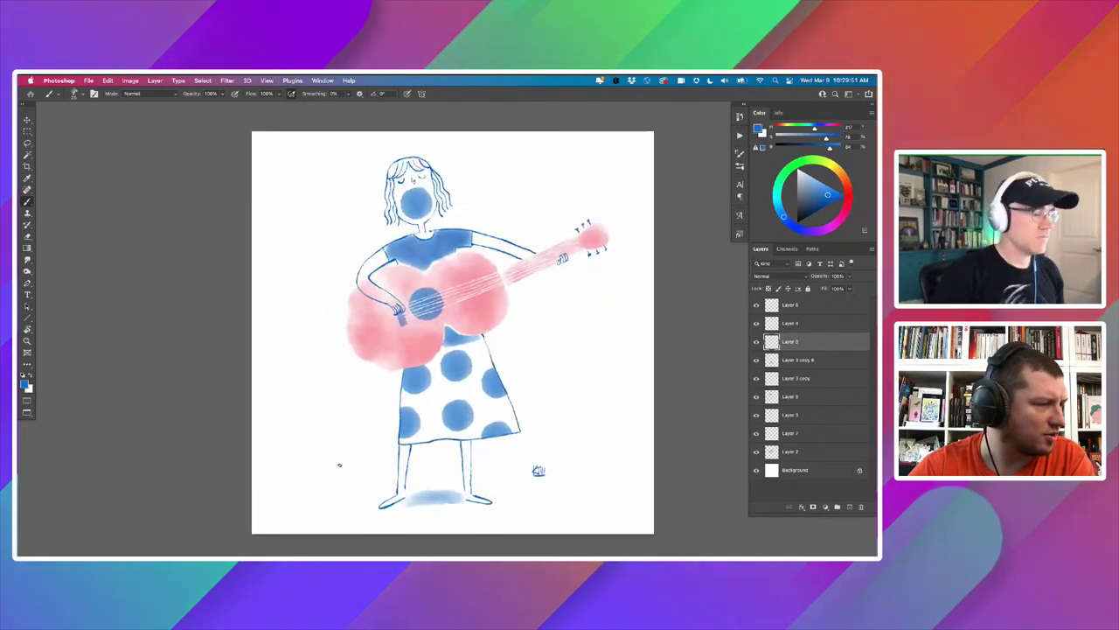
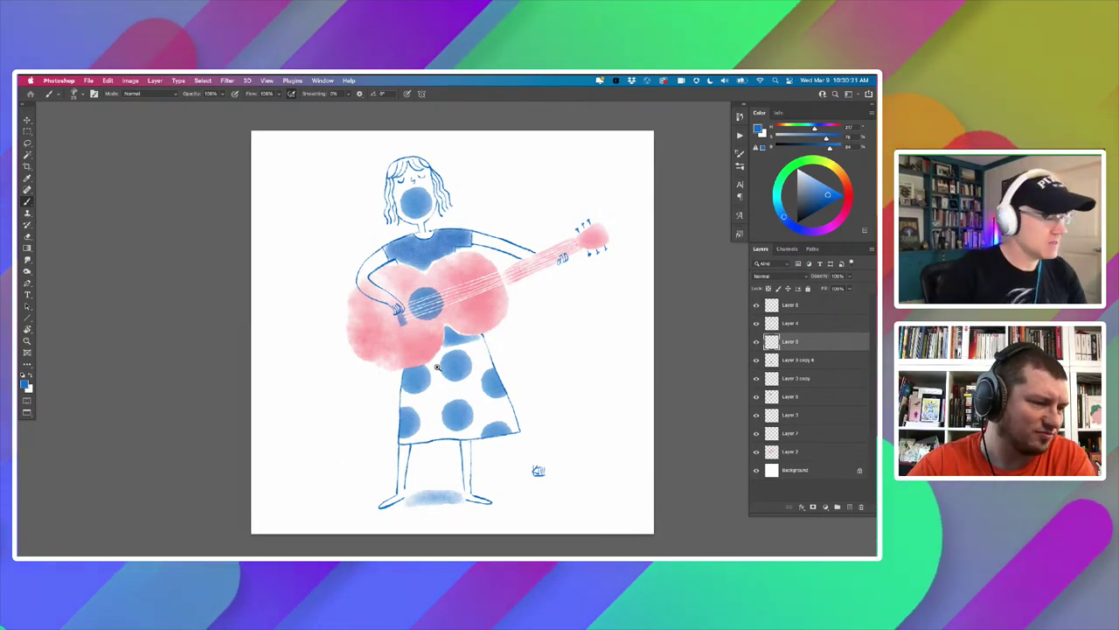
Try a darker blue guitar strap across the shoulder of the figure's top.
key("super+plus")
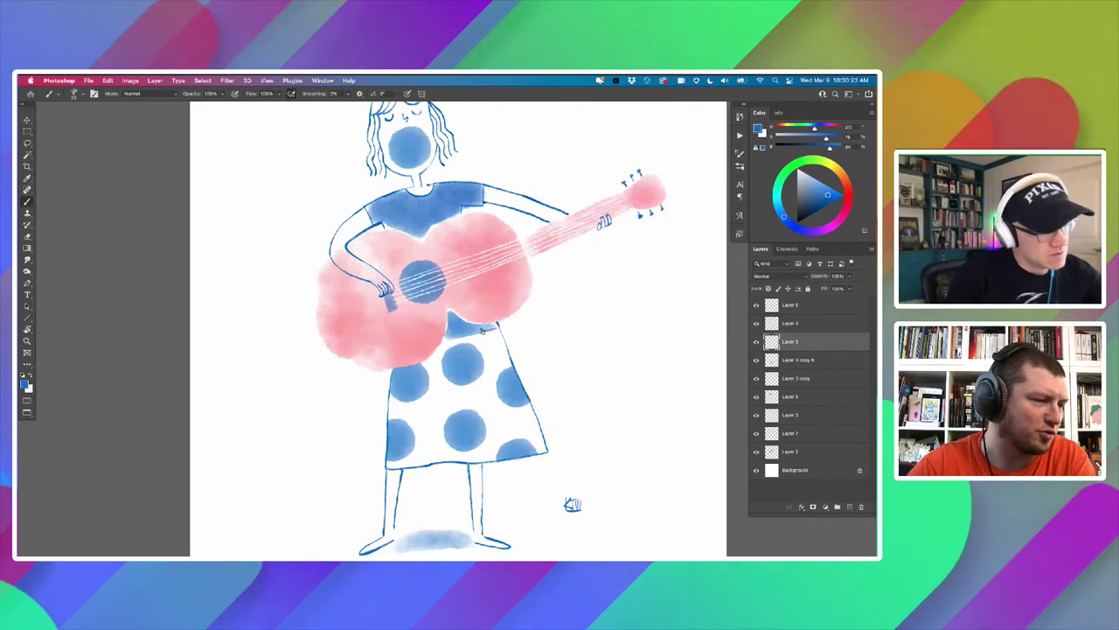
key("super+minus")
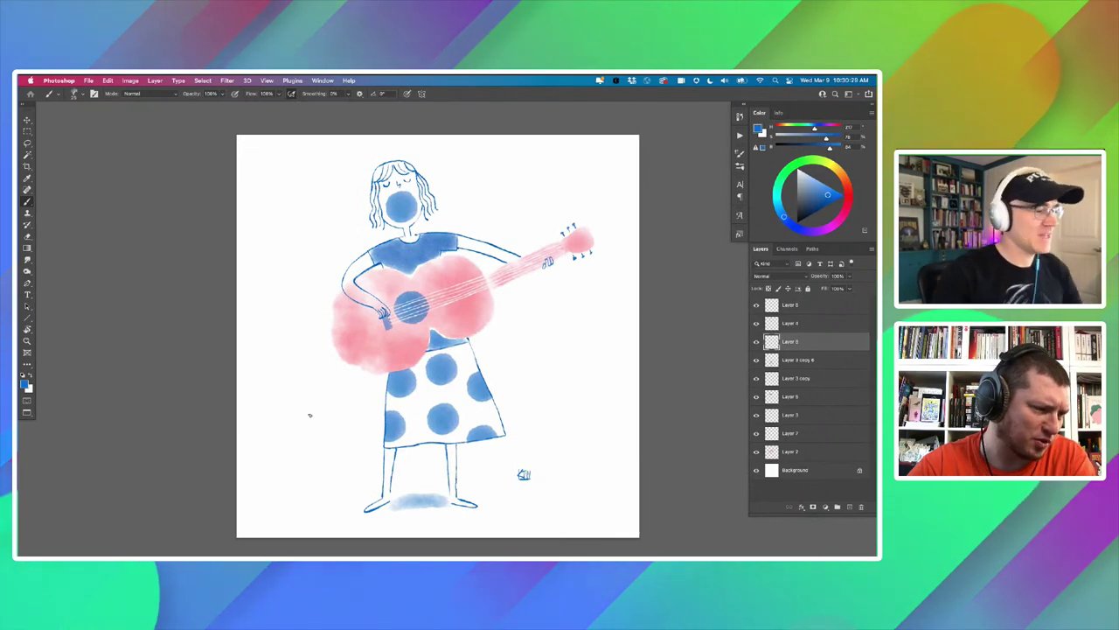
scroll(411, 260, "up", 1)
scroll(336, 219, "up", 1)
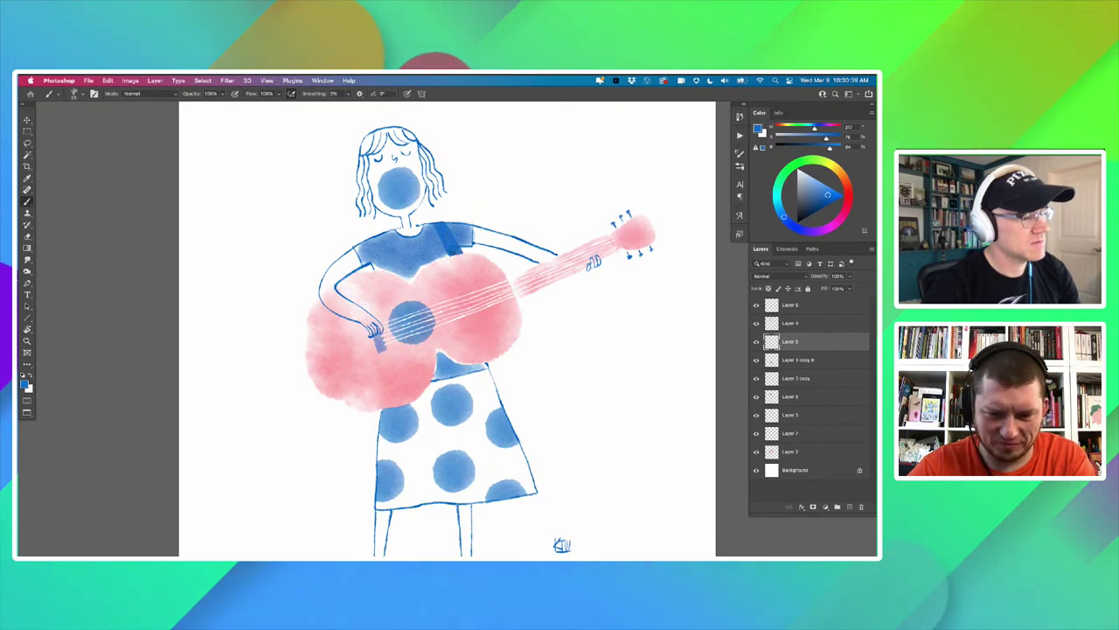
key("super+minus")
key("super+minus")
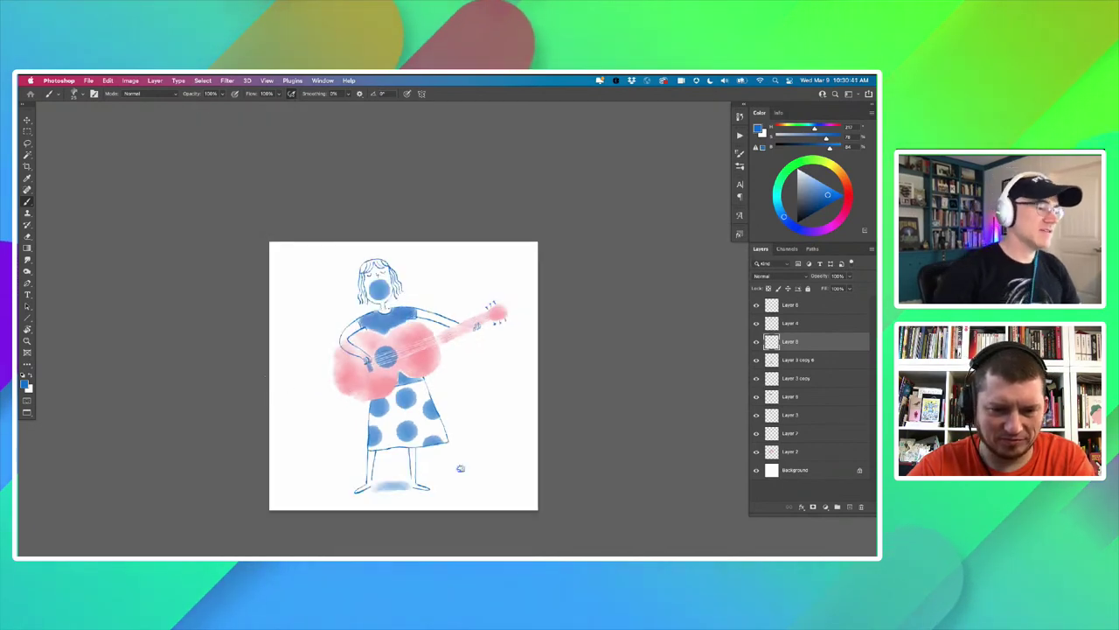
Group all the guitarist layers above the background into one group and hide it.
key("super+plus")
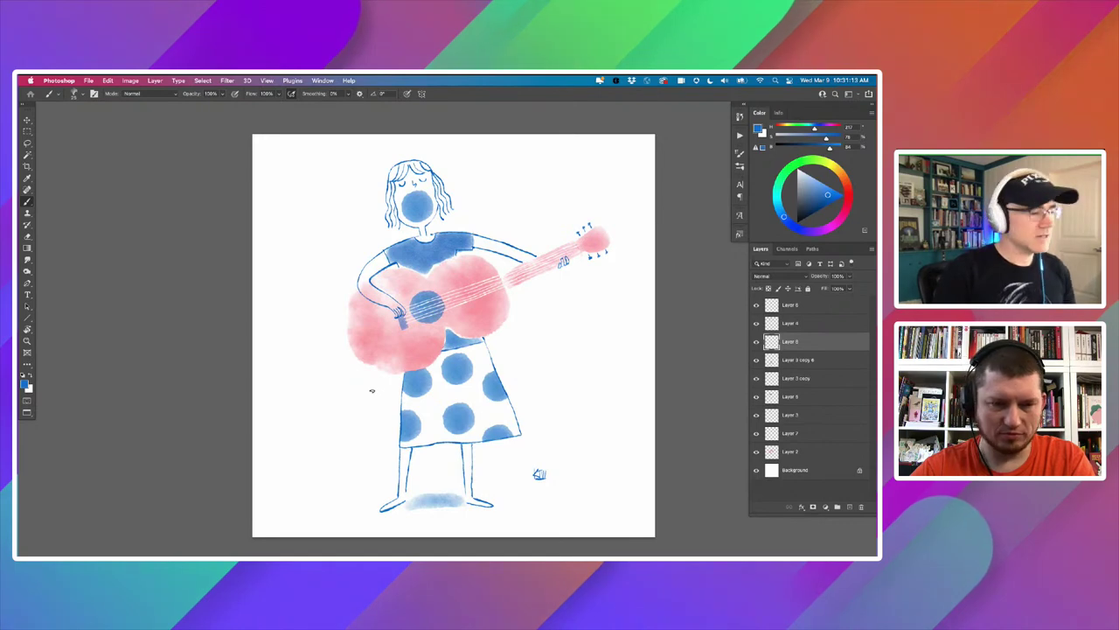
left_click_drag(380, 372, 367, 359)
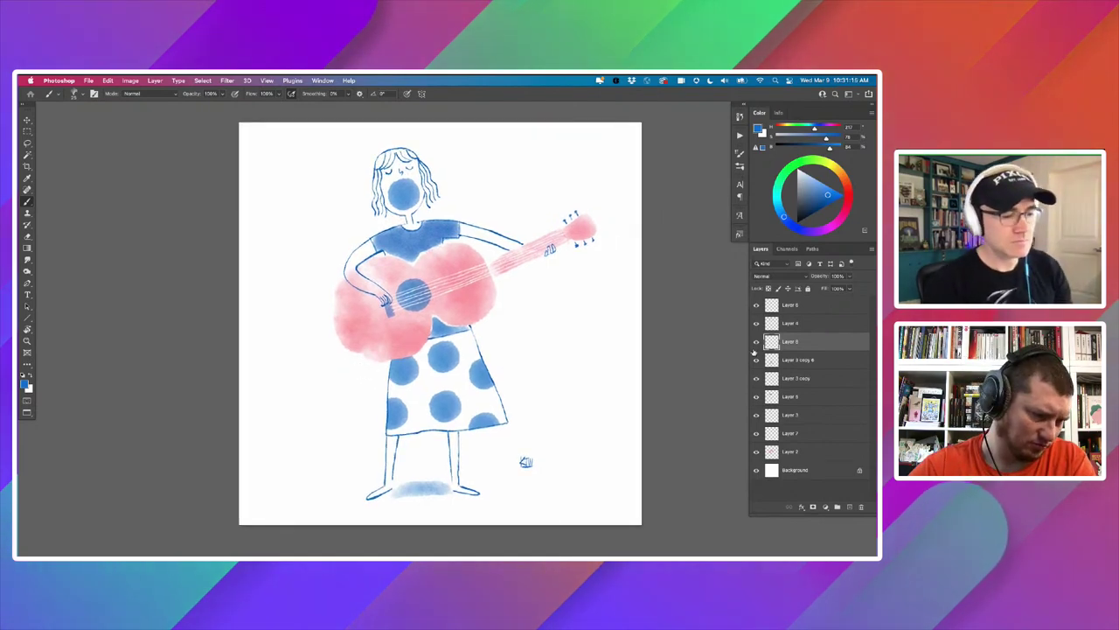
left_click(770, 307)
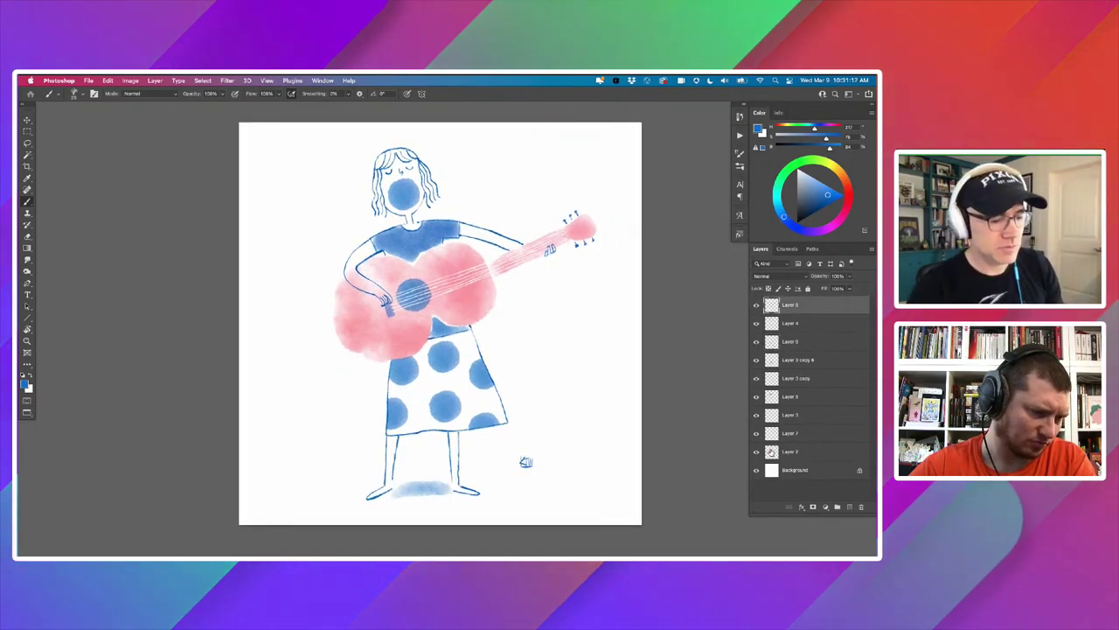
left_click(772, 452, "shift")
double_click(770, 453)
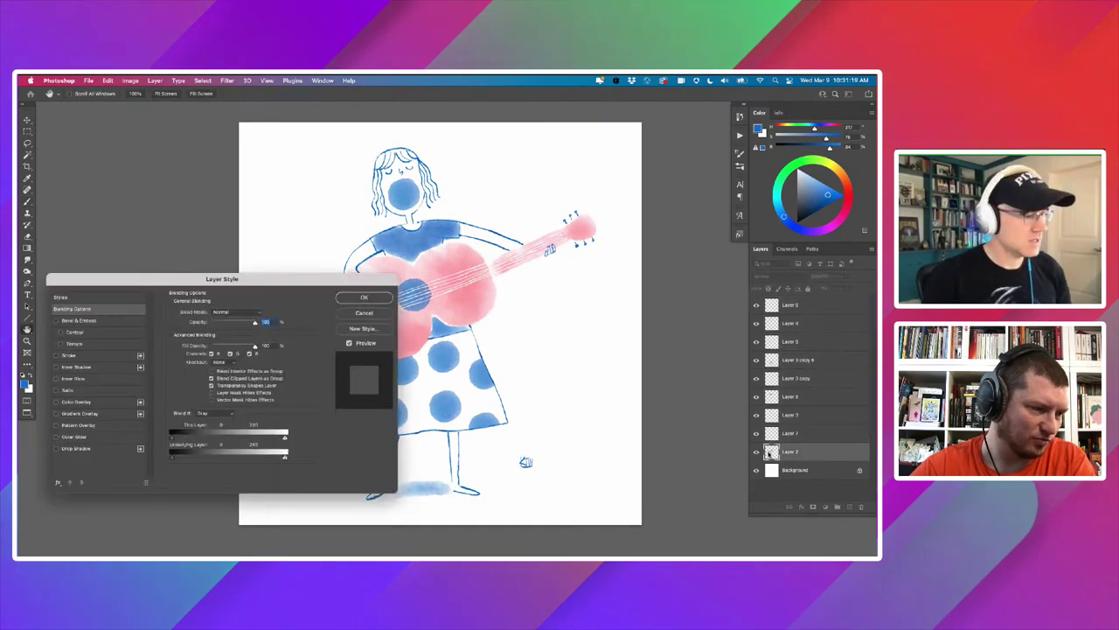
left_click(363, 313)
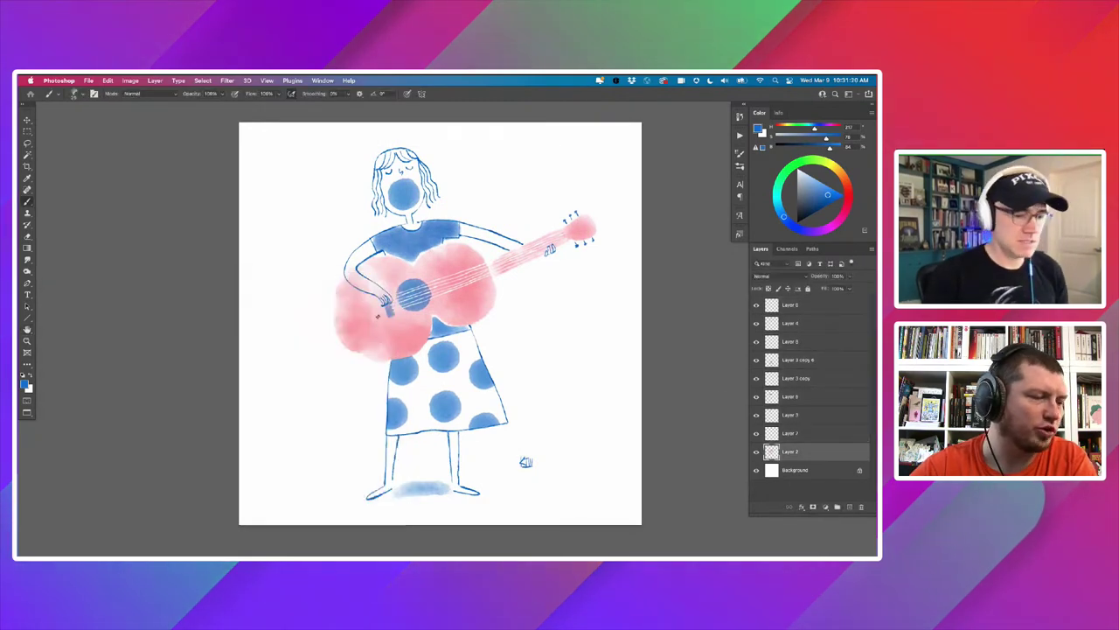
left_click(771, 304, "shift")
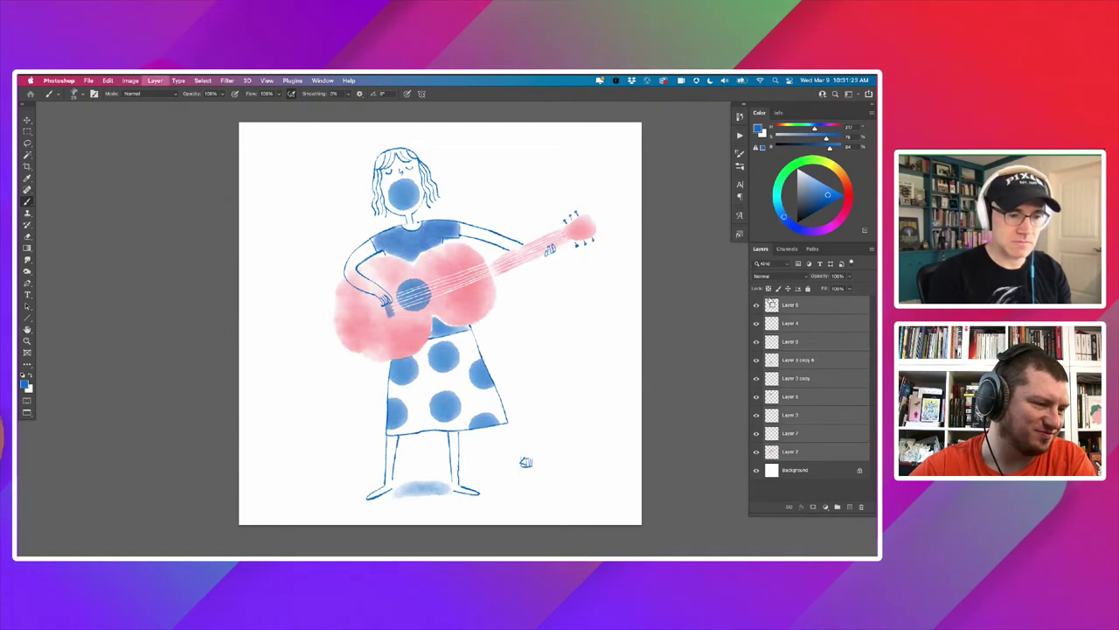
key("super+g")
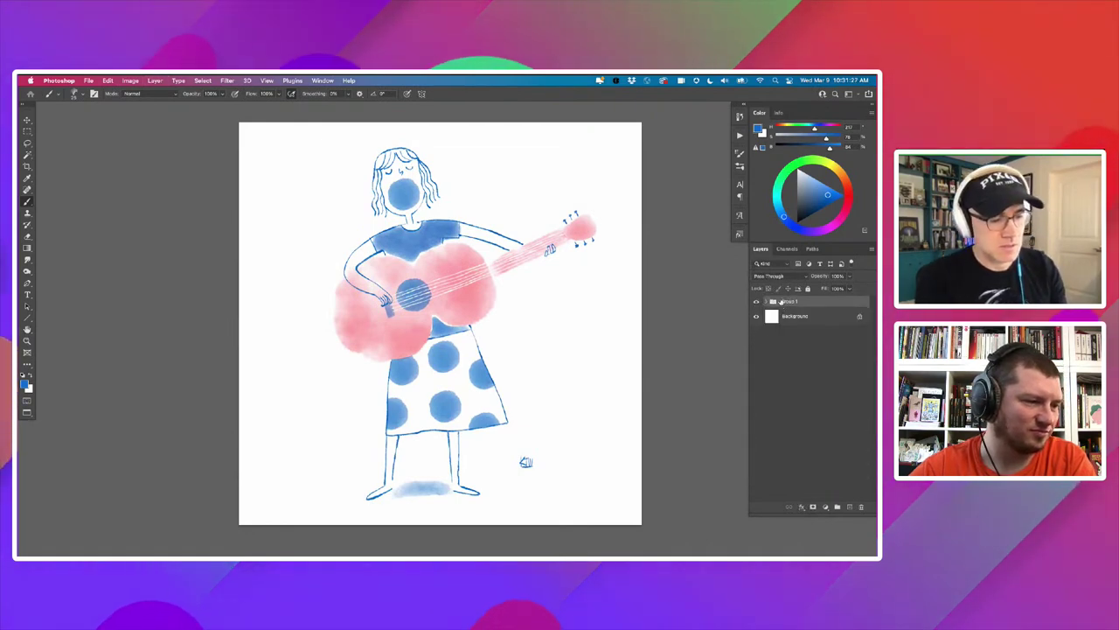
left_click(756, 302)
Add a new empty layer and outline a saxophone silhouette as a selection with the Polygonal Lasso.
left_click(848, 507)
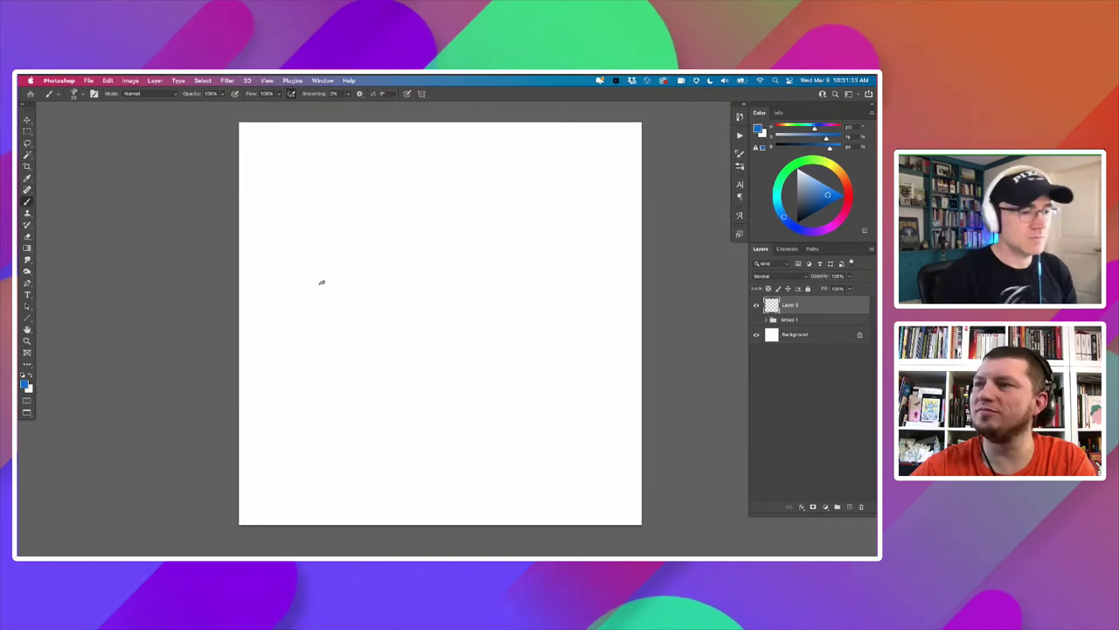
key("l")
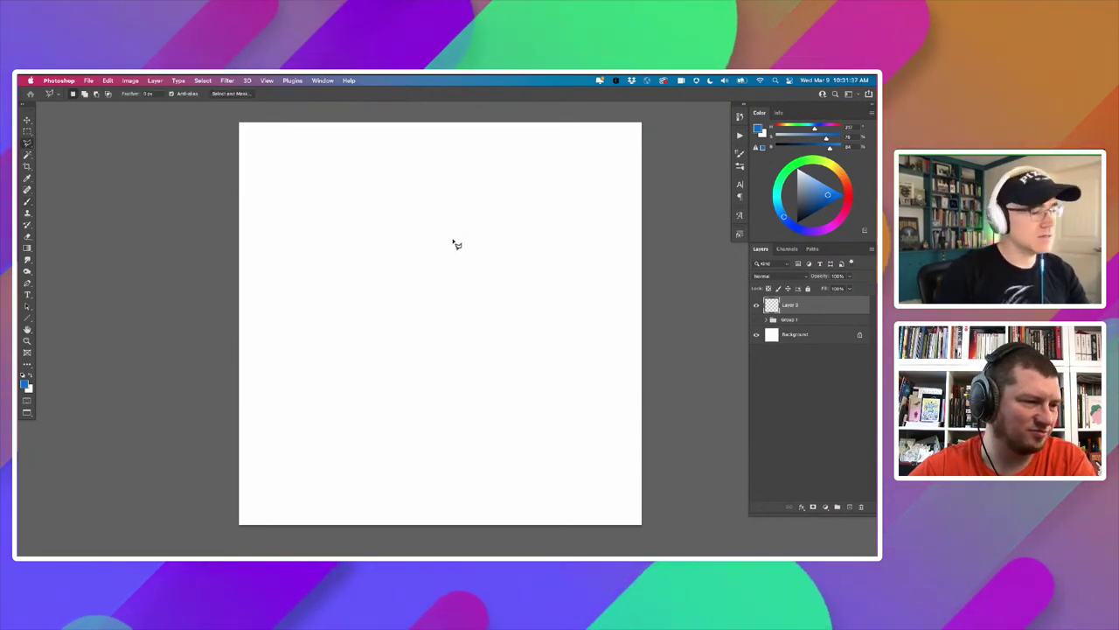
key("shift+l")
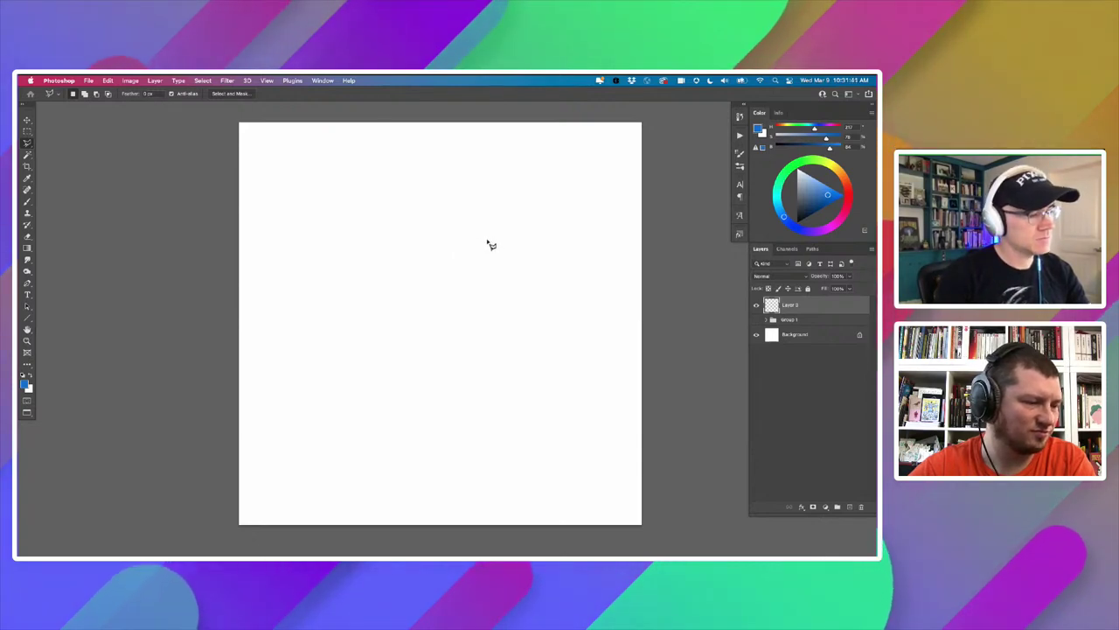
left_click(488, 240)
left_click(452, 206)
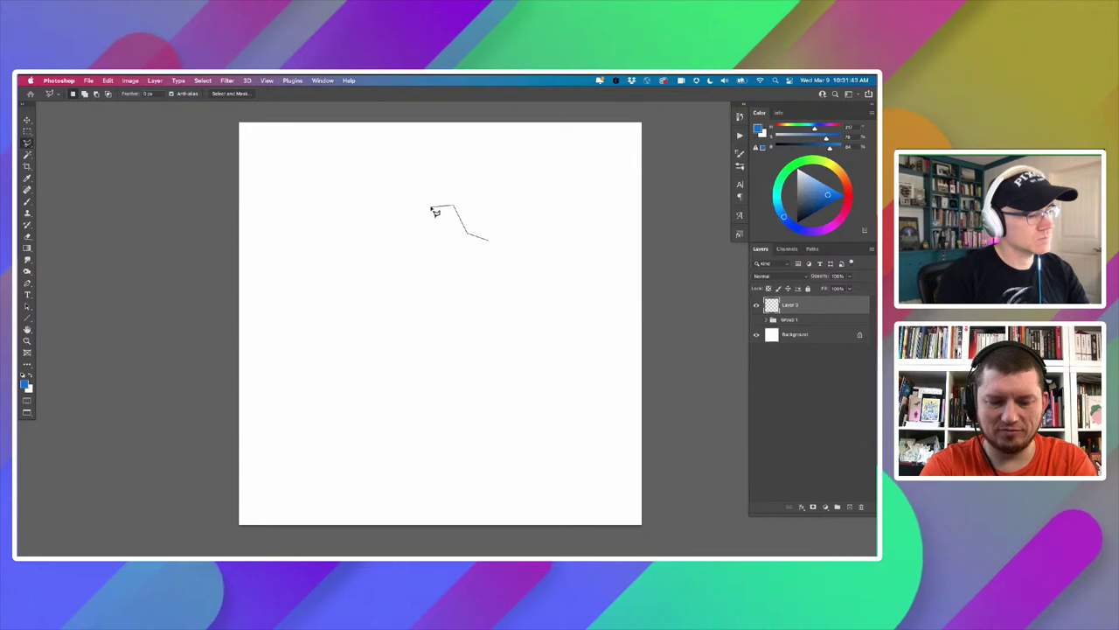
left_click(431, 208)
left_click(418, 235)
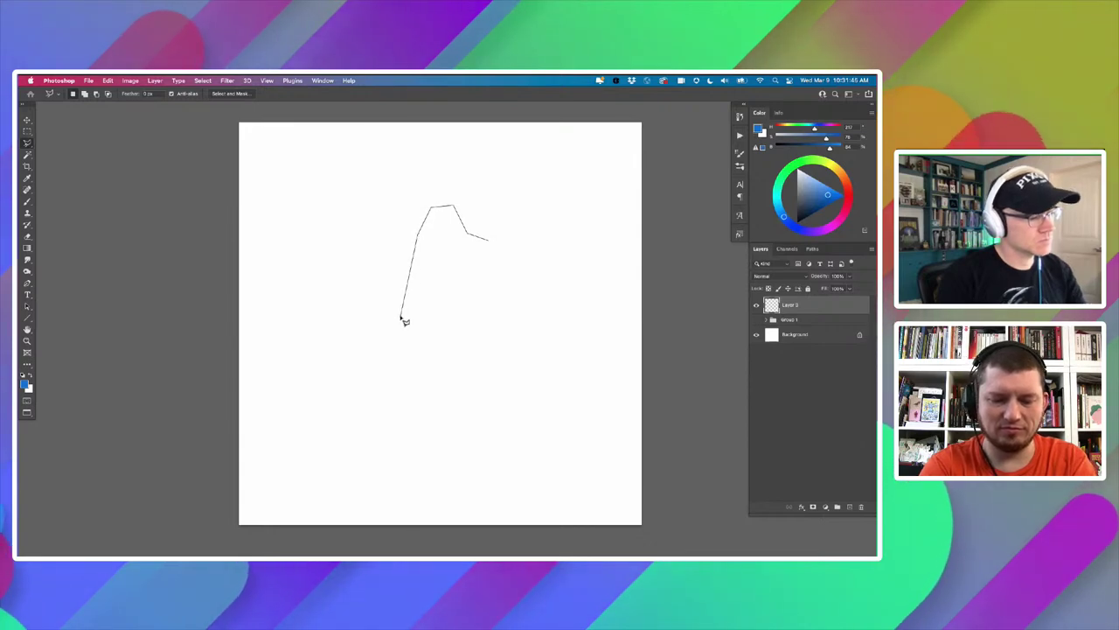
left_click(398, 363)
left_click(383, 370)
left_click(377, 366)
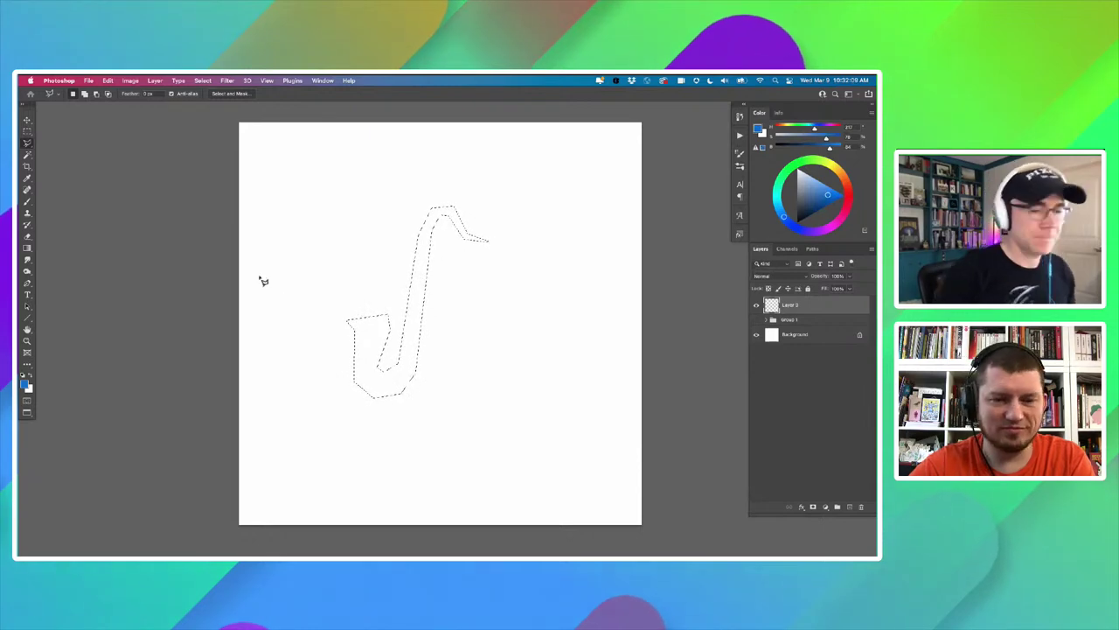
Switch to the Brush tool and set the painting color to a saturated golden yellow.
key("b")
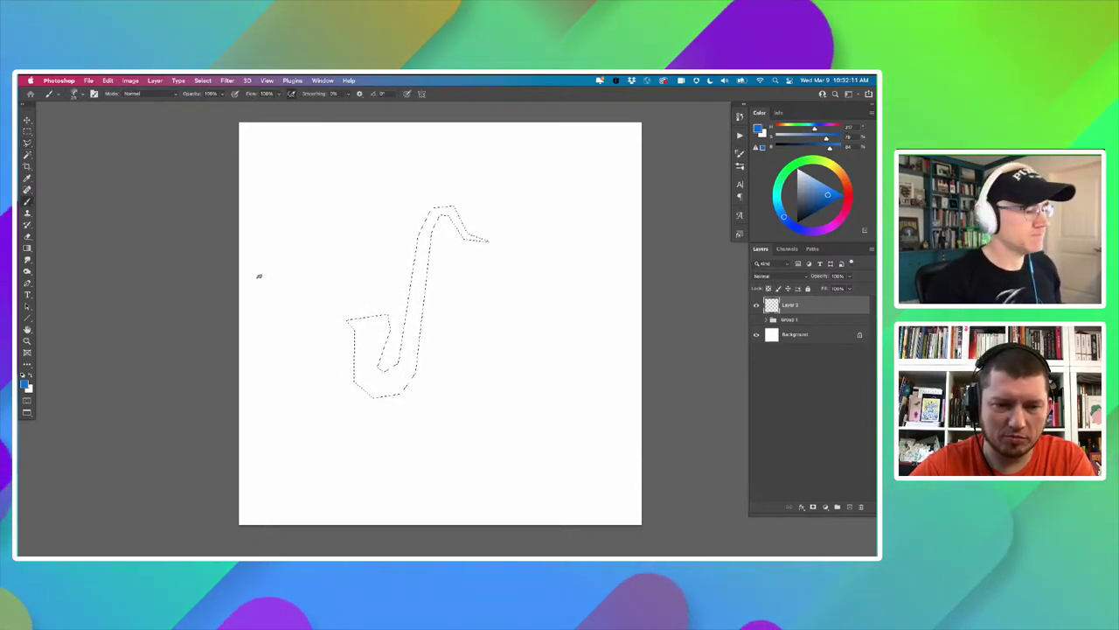
left_click(838, 172)
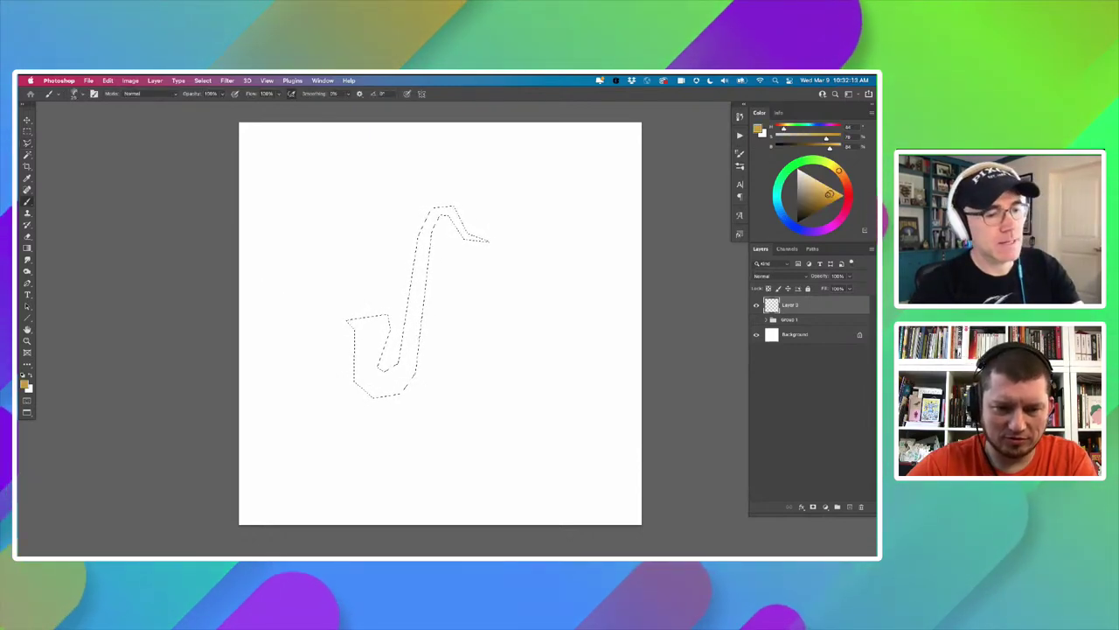
left_click(834, 195)
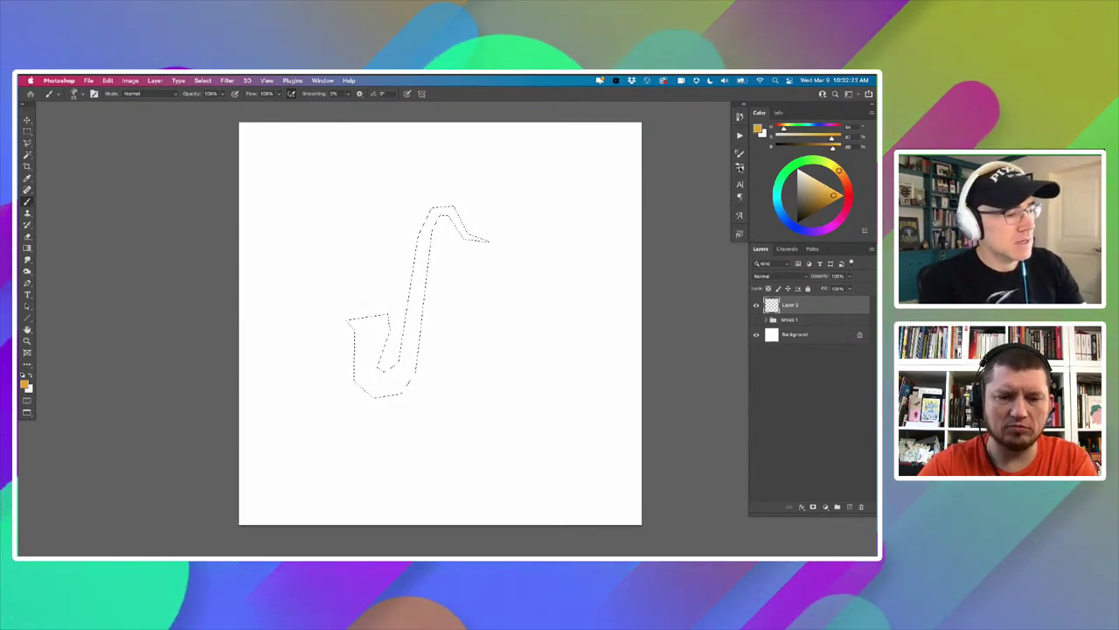
Look through the Paintbox brushes in the Megapack for a suitable painting brush.
left_click(740, 166)
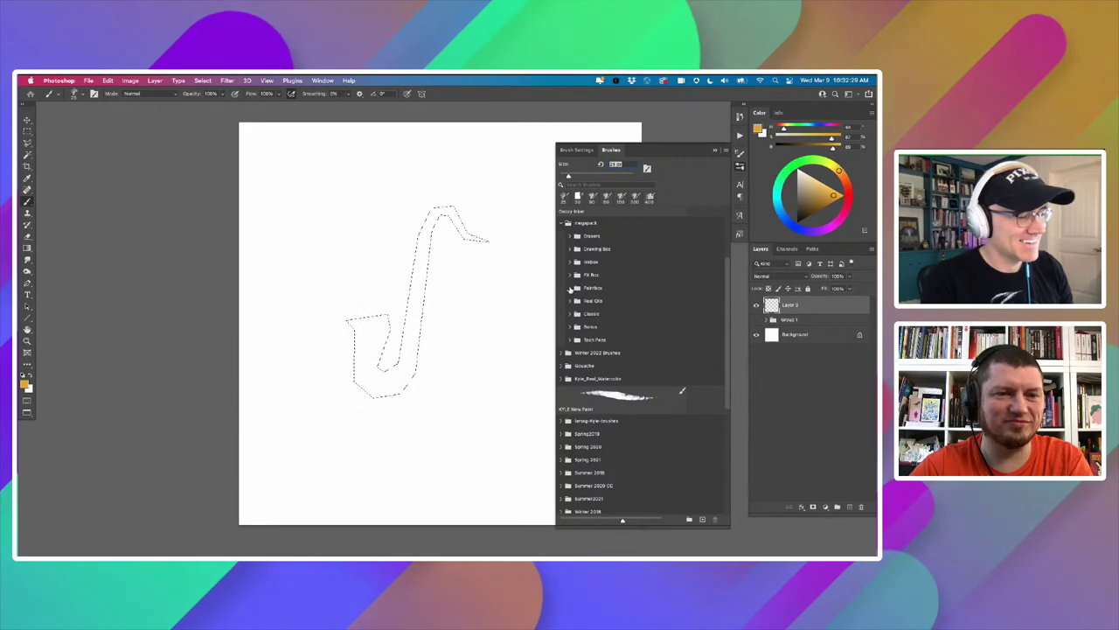
left_click(571, 287)
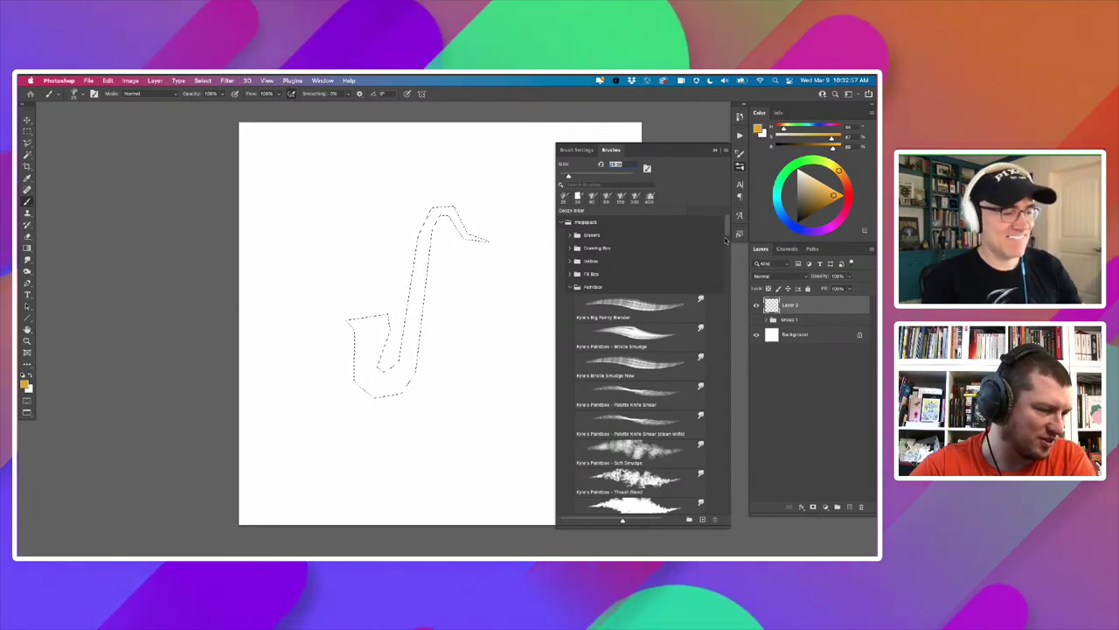
scroll(618, 300, "down", 10)
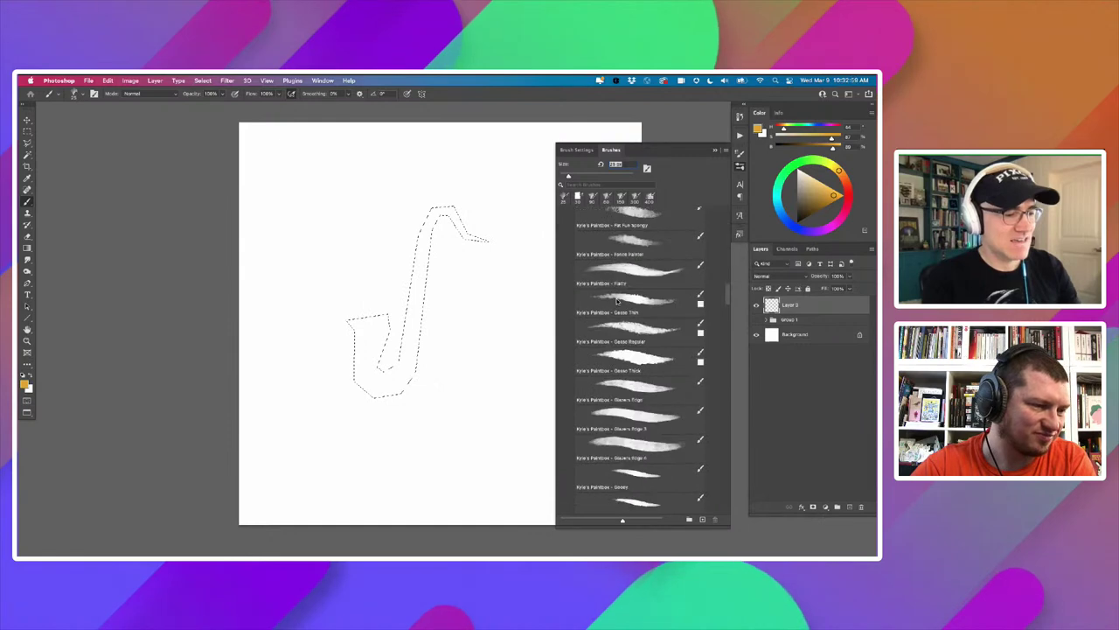
scroll(617, 300, "down", 10)
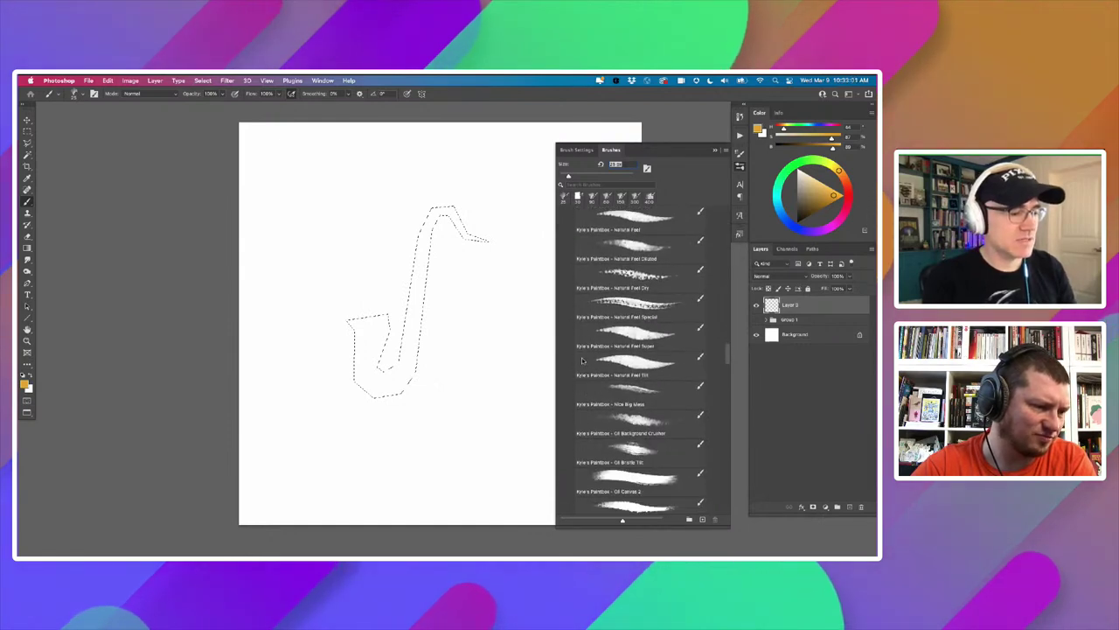
scroll(581, 363, "down", 4)
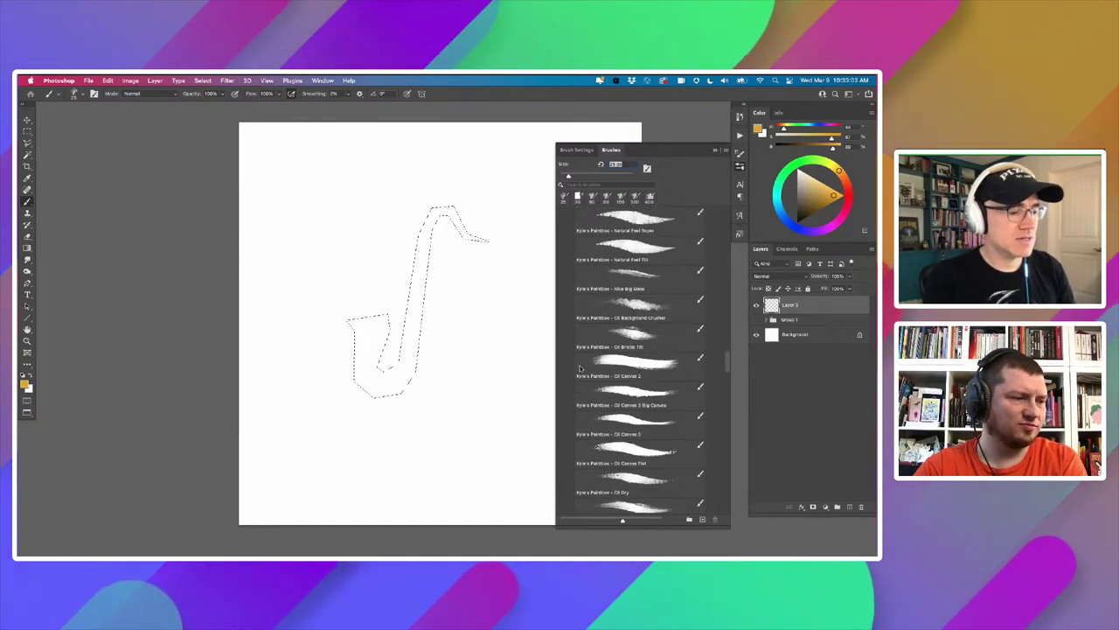
scroll(579, 368, "down", 2)
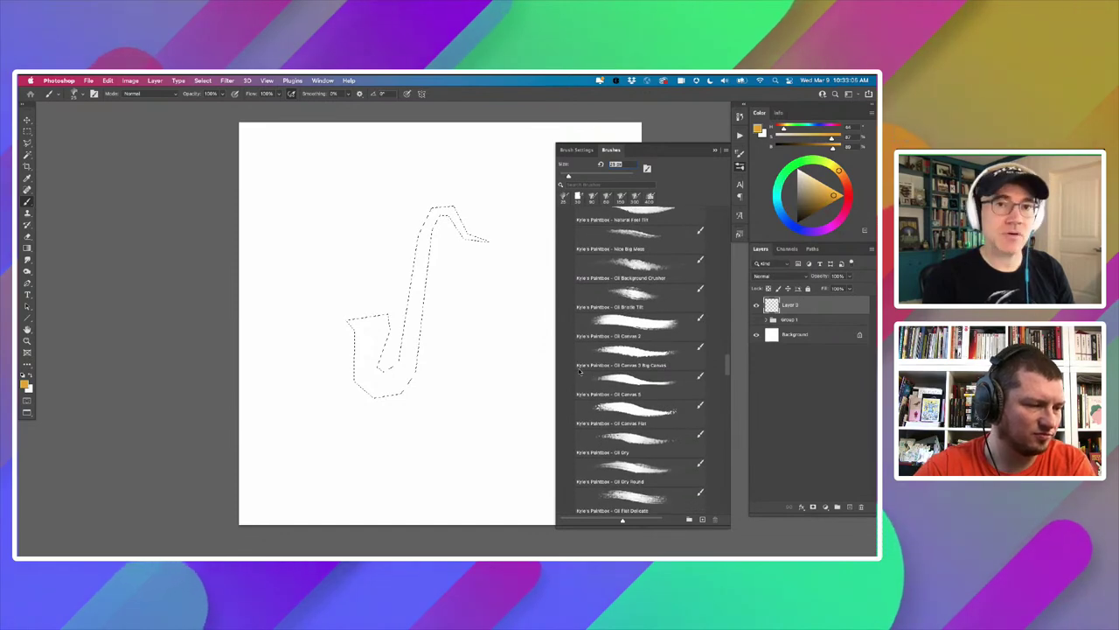
scroll(578, 372, "down", 1)
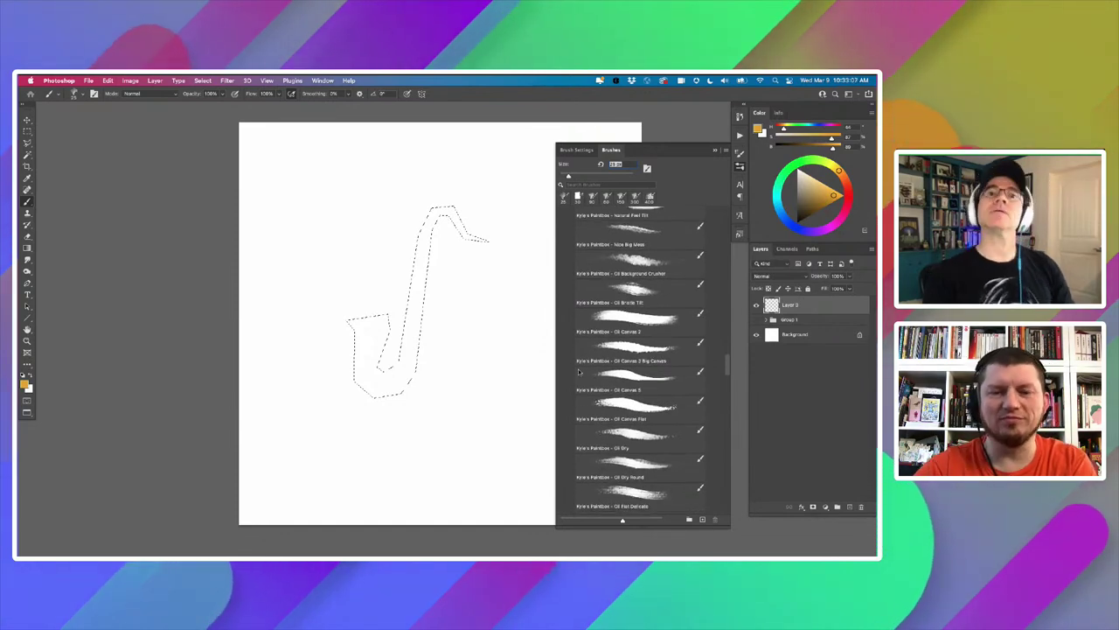
scroll(579, 372, "down", 4)
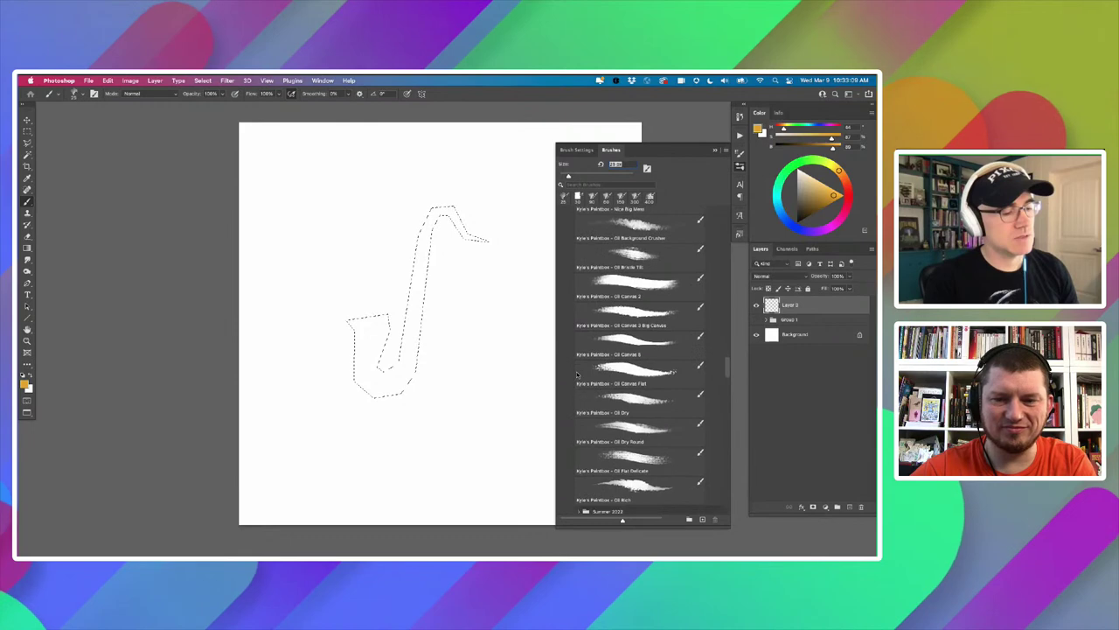
scroll(575, 378, "up", 1)
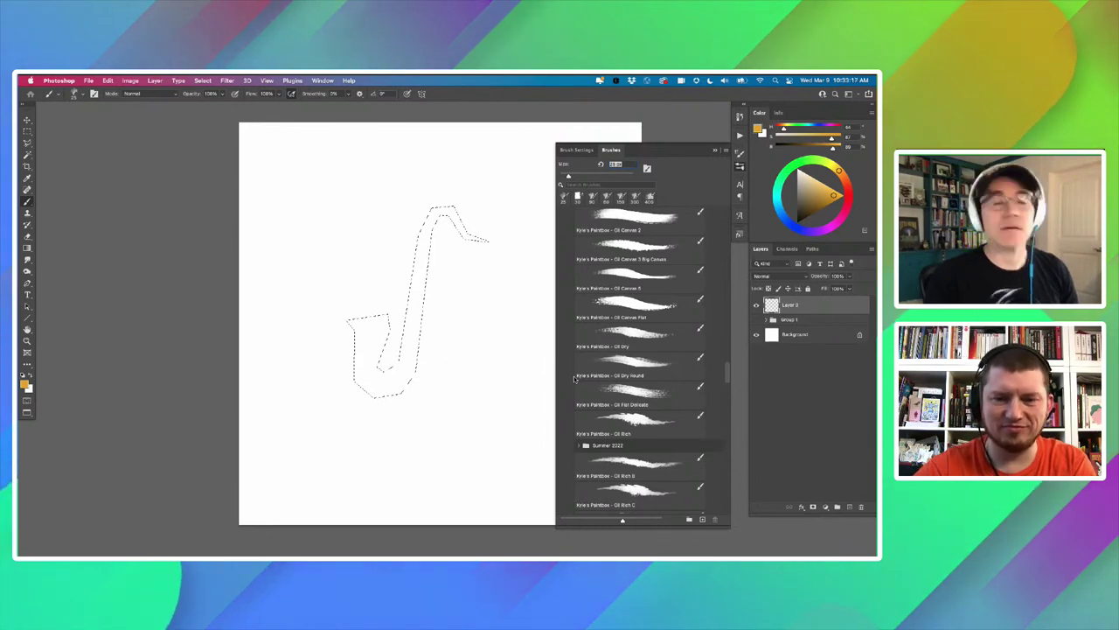
scroll(575, 378, "down", 1)
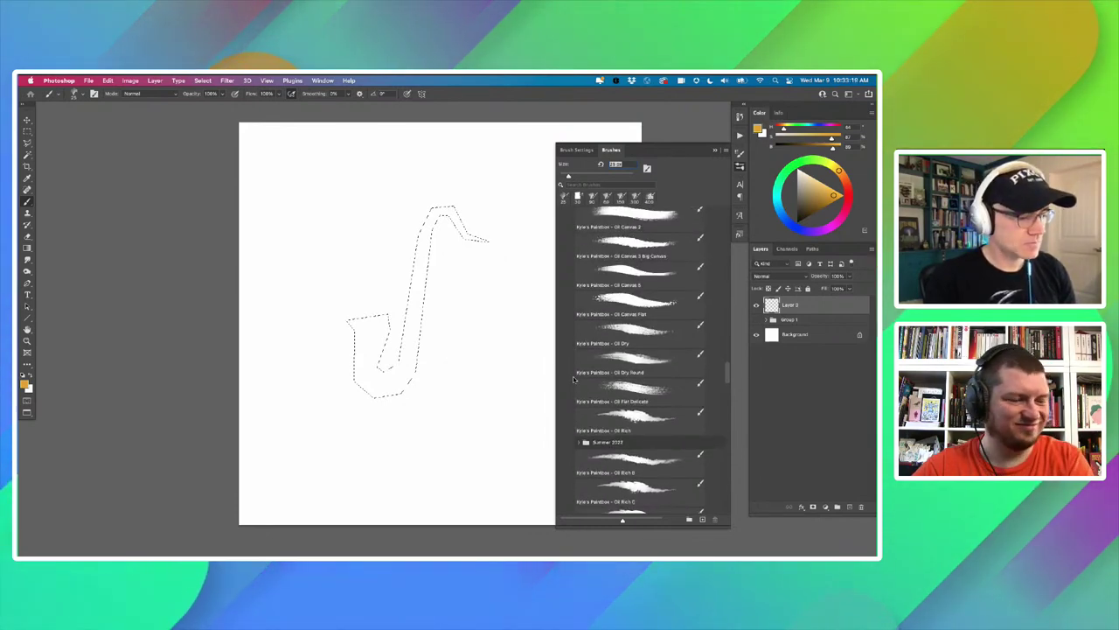
scroll(573, 379, "up", 5)
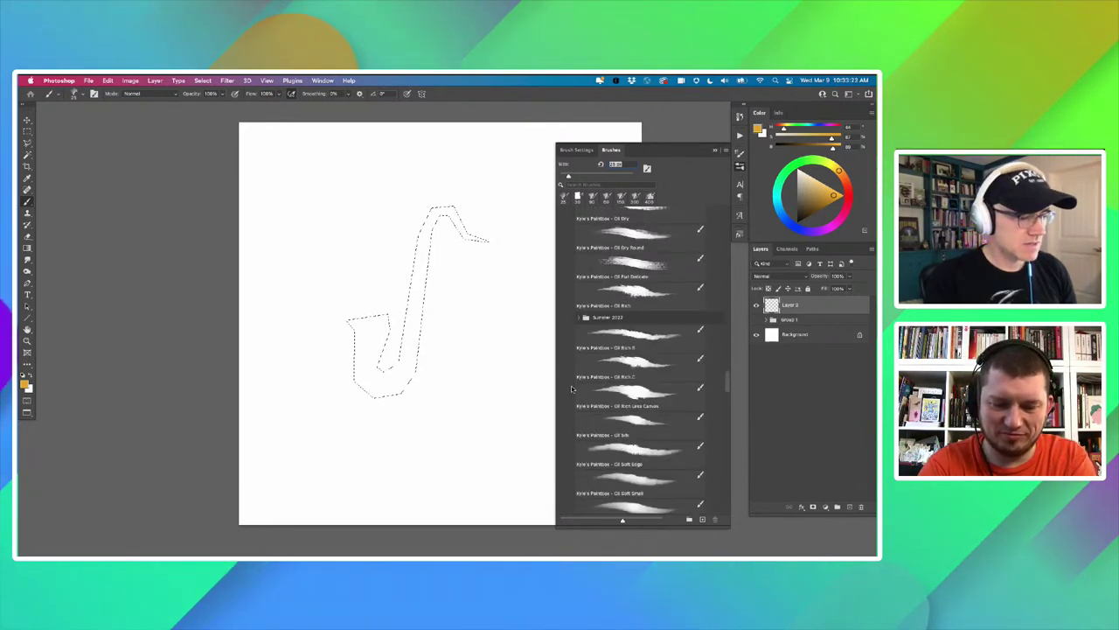
scroll(571, 393, "down", 3)
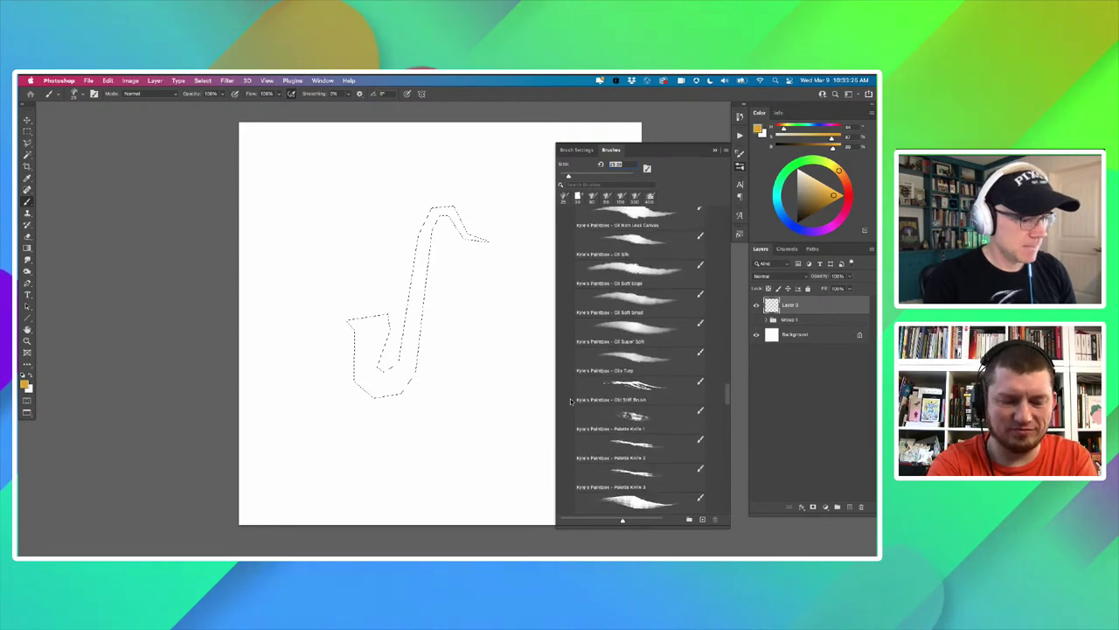
scroll(570, 421, "down", 6)
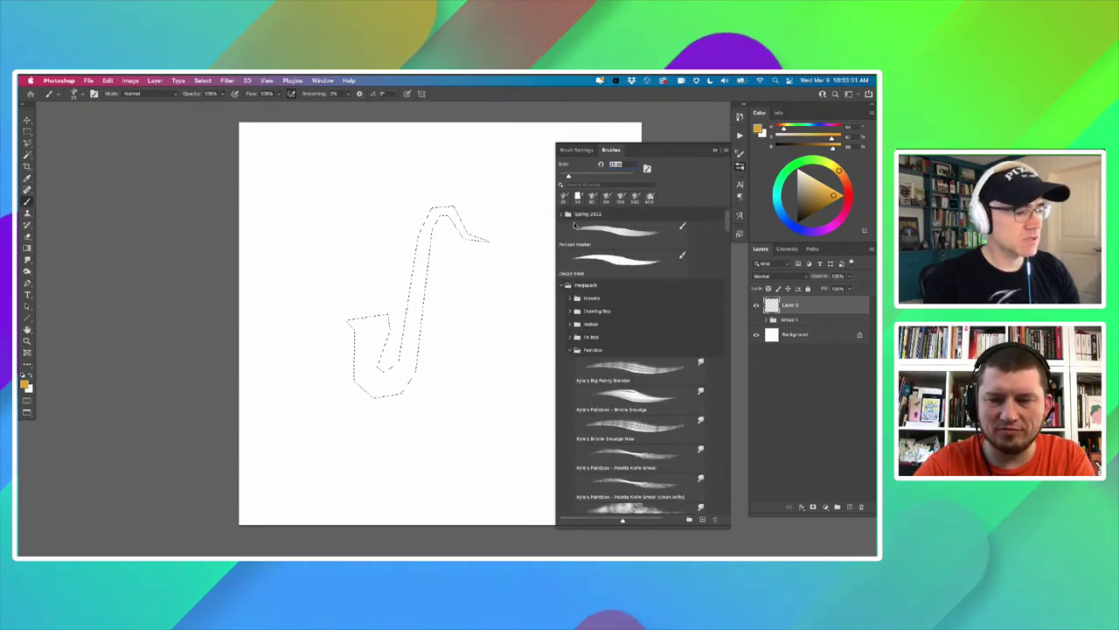
scroll(575, 226, "up", 2)
left_click(570, 375)
left_click(563, 309)
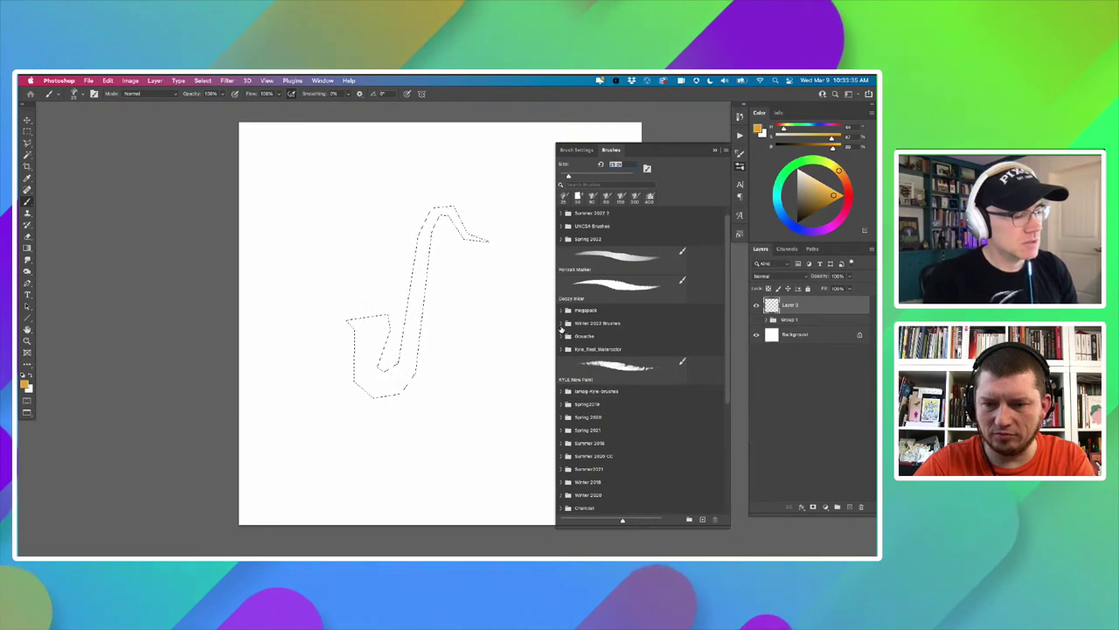
Look through the Spring 2021 brush set for a suitable painting brush.
scroll(726, 253, "down", 2)
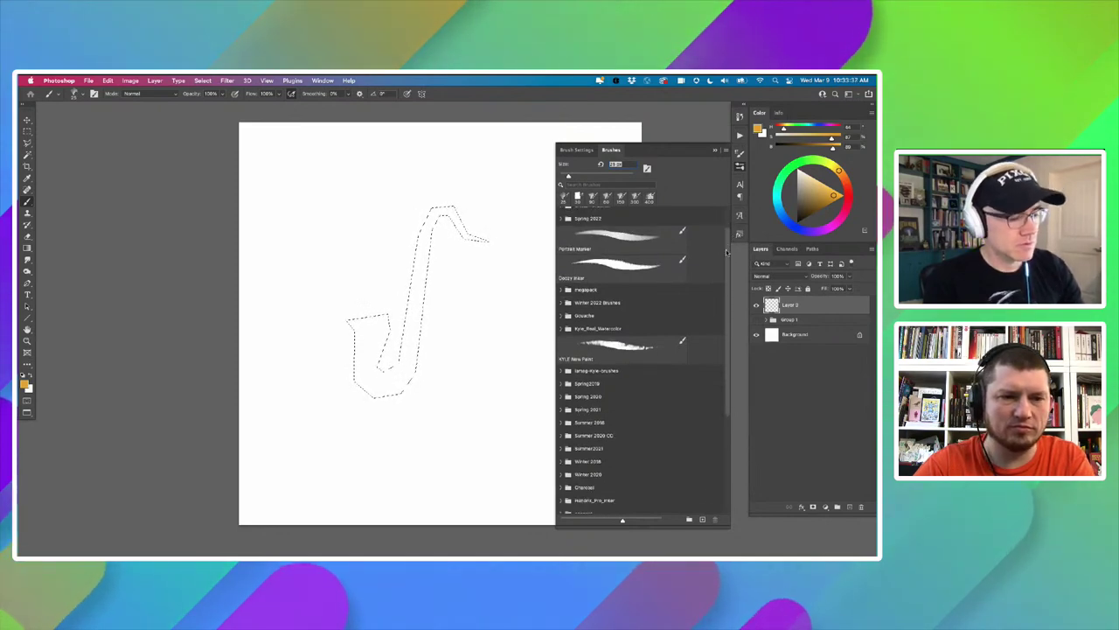
scroll(727, 253, "down", 5)
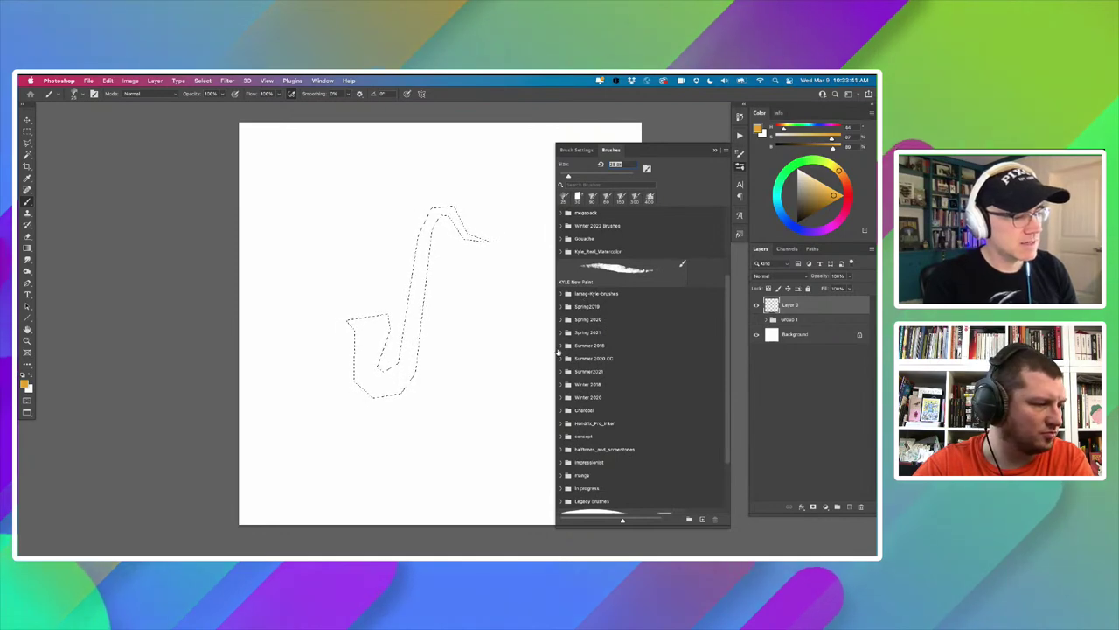
left_click(561, 333)
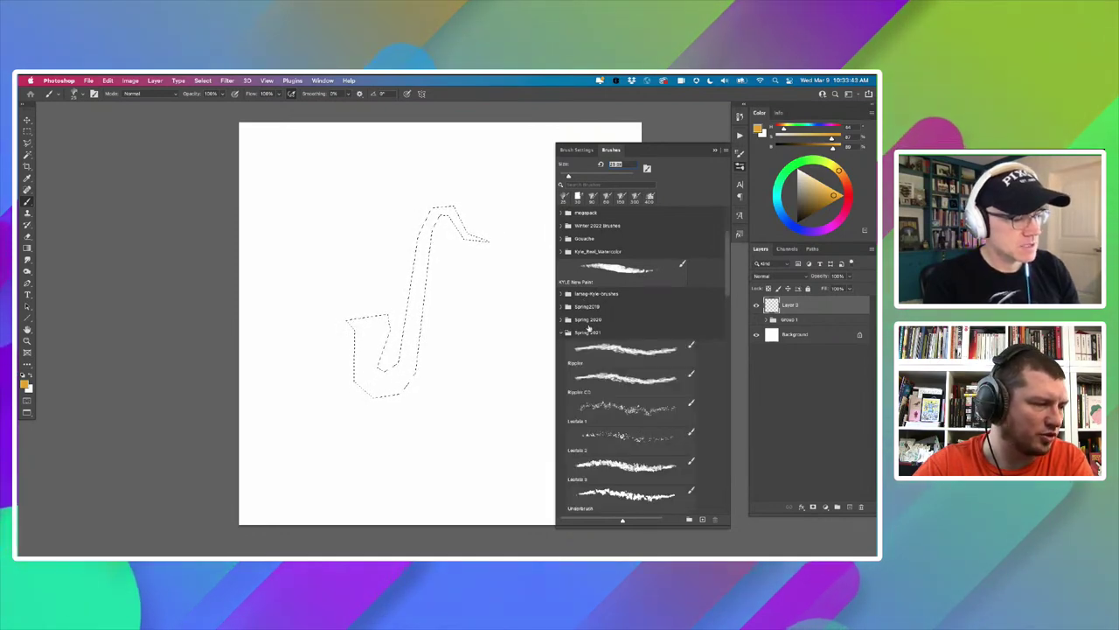
scroll(585, 323, "down", 15)
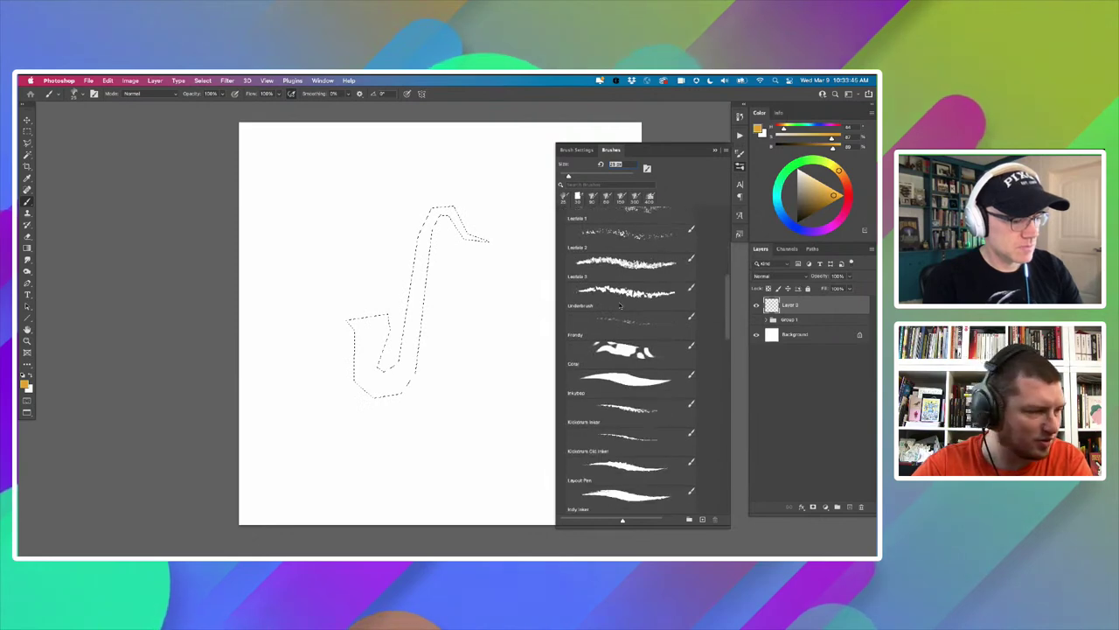
scroll(582, 346, "down", 10)
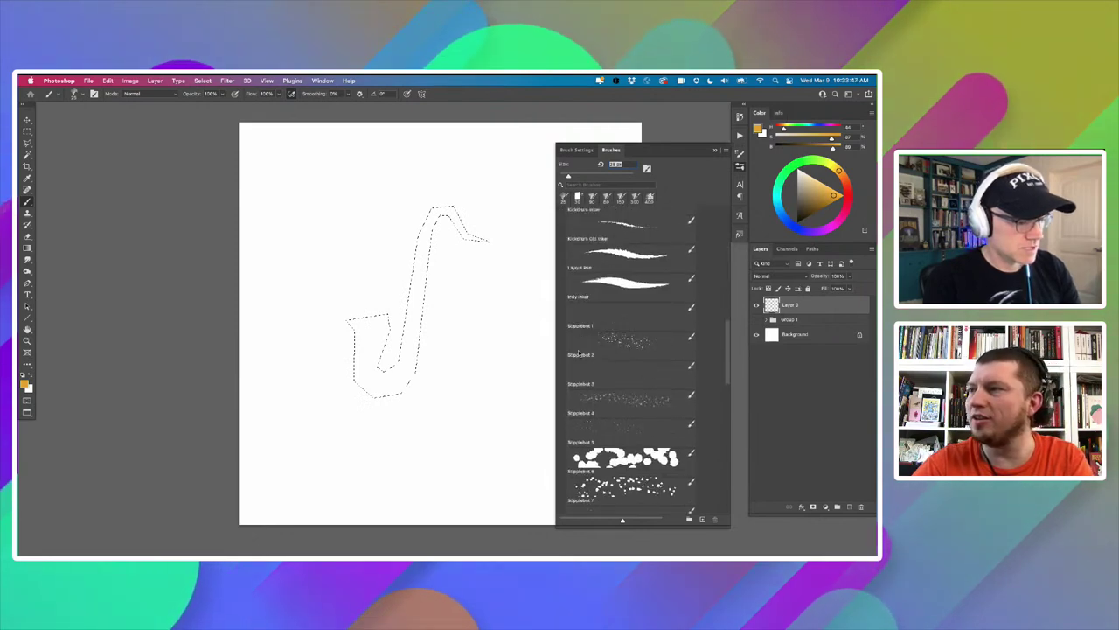
scroll(579, 367, "down", 12)
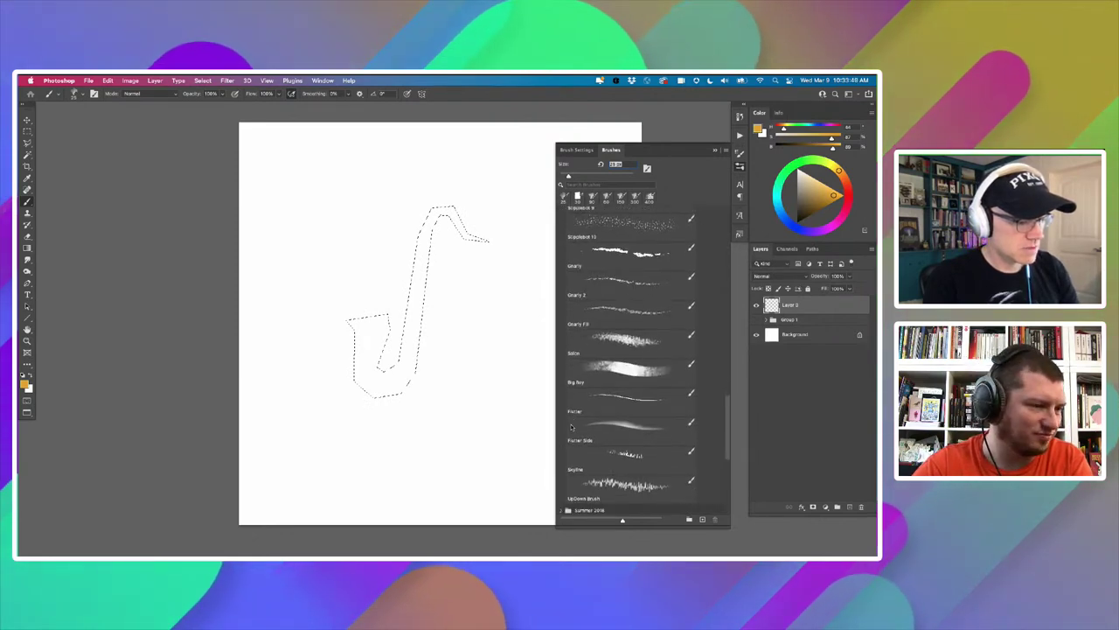
scroll(570, 433, "up", 20)
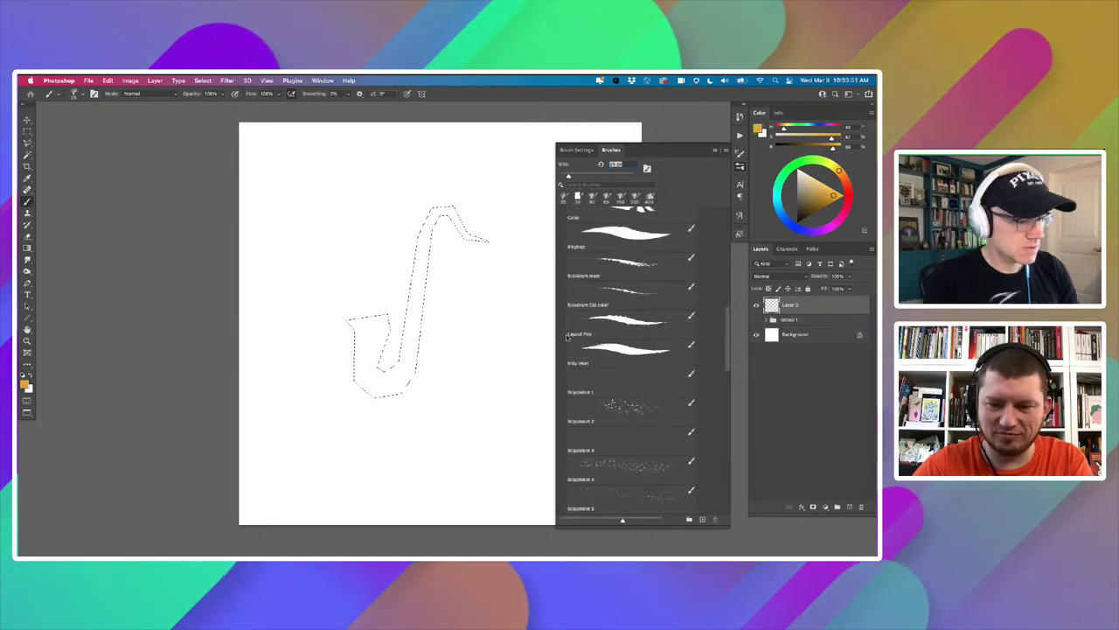
scroll(567, 319, "up", 10)
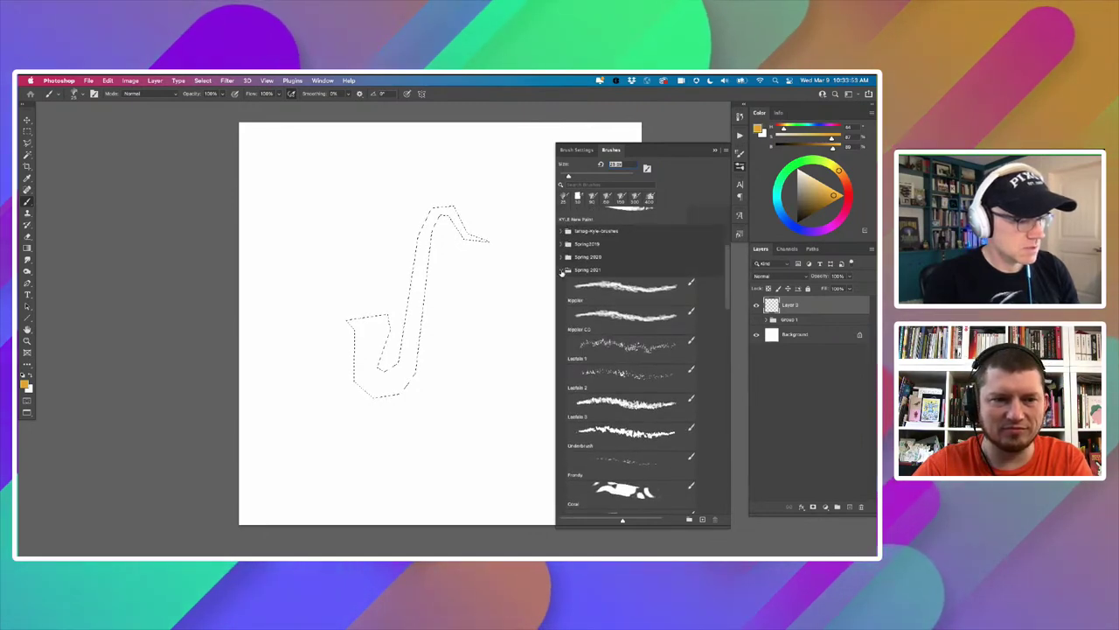
left_click(561, 270)
Choose the mottled Braque brush from the Spring 2020 brush set and put the brush list away.
left_click(561, 257)
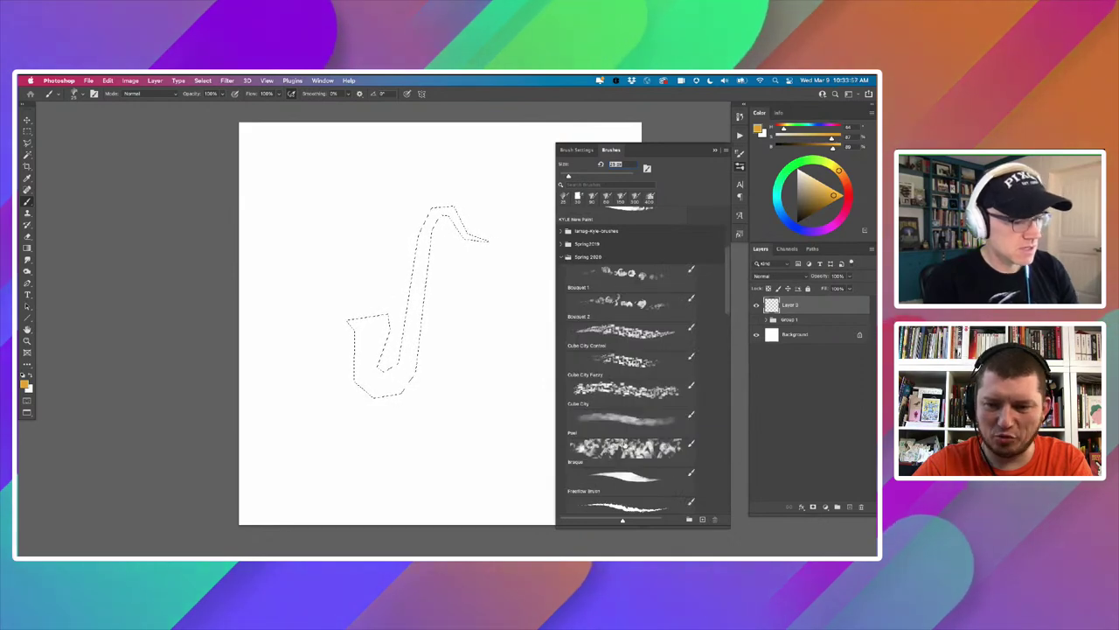
scroll(710, 304, "down", 15)
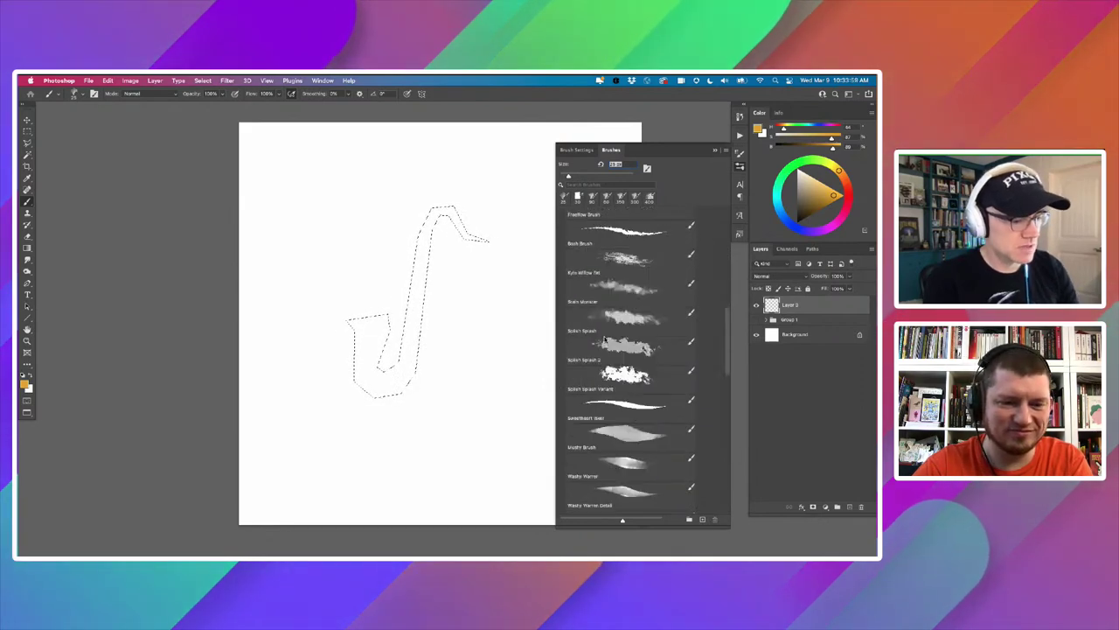
scroll(598, 346, "down", 5)
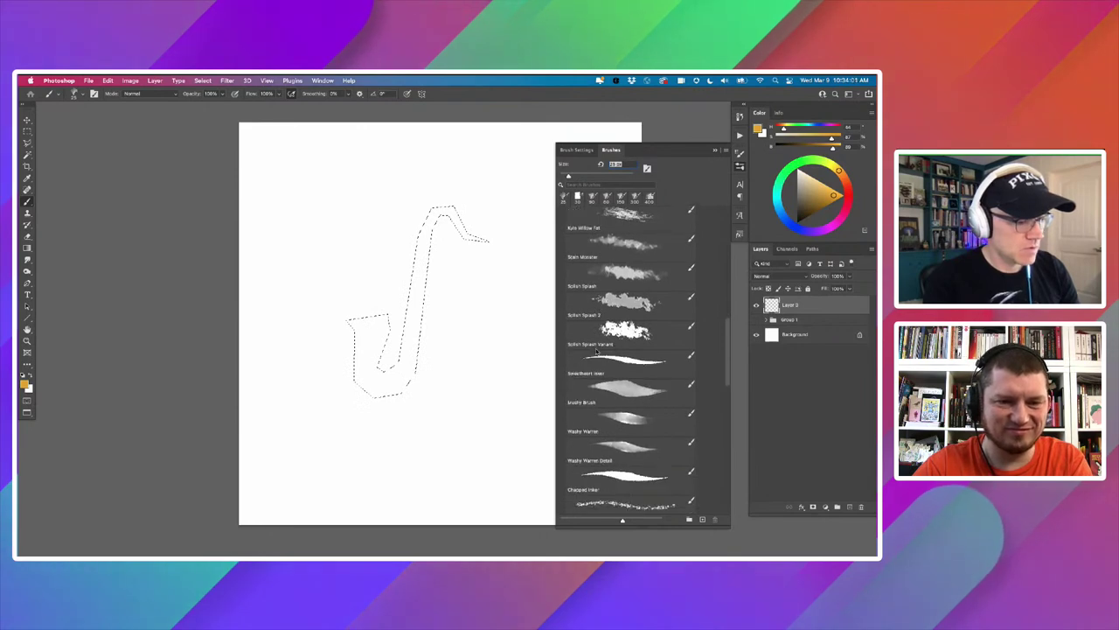
scroll(591, 385, "up", 2)
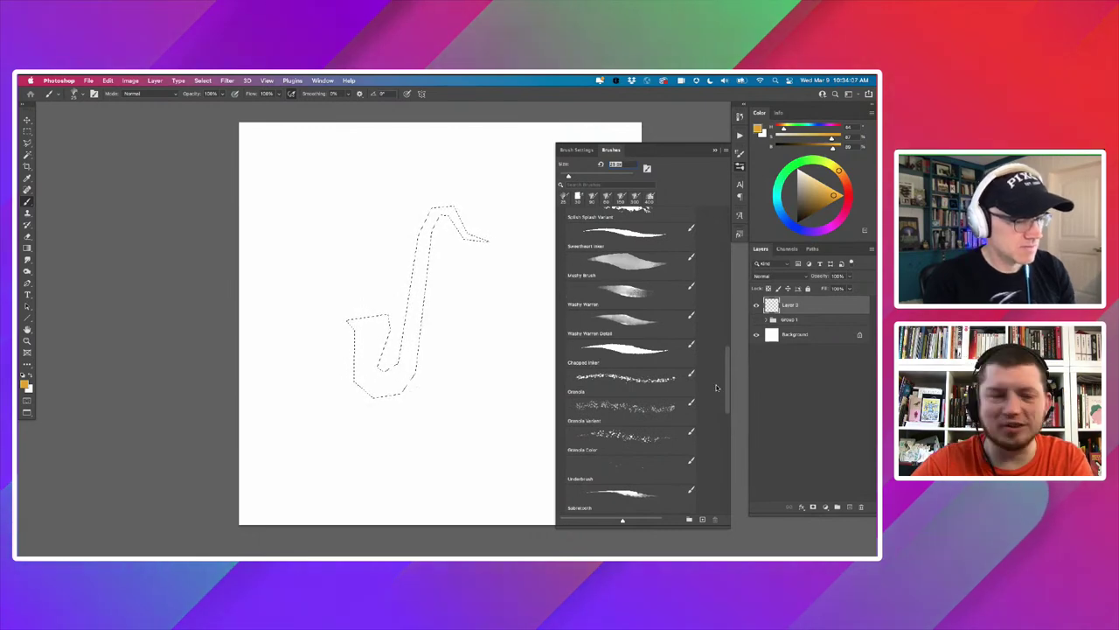
scroll(727, 387, "up", 6)
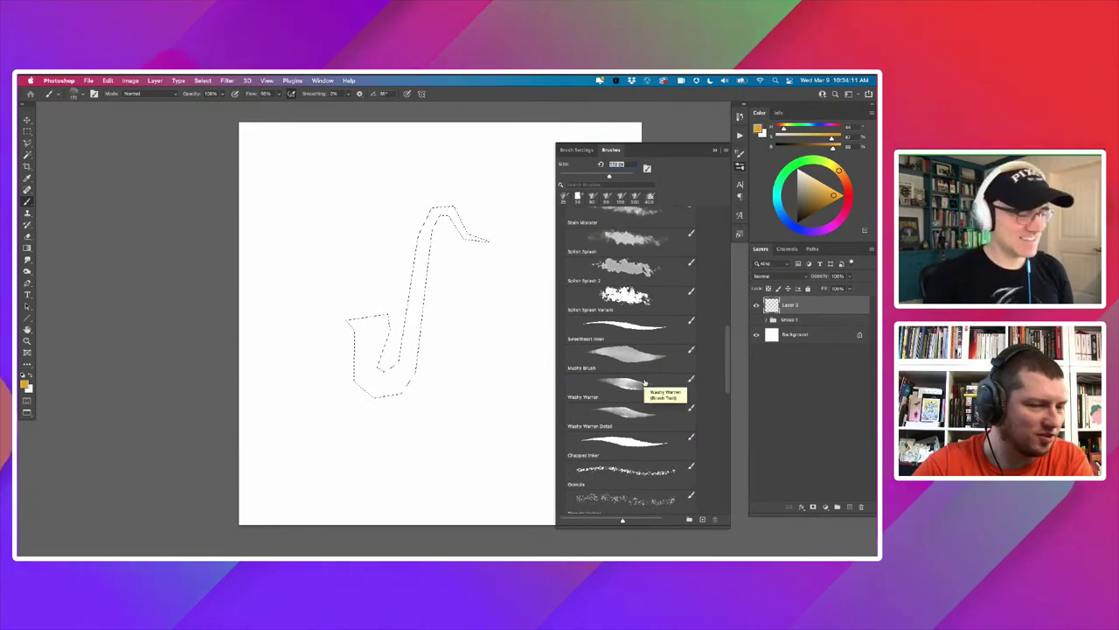
left_click(709, 364)
scroll(726, 370, "up", 5)
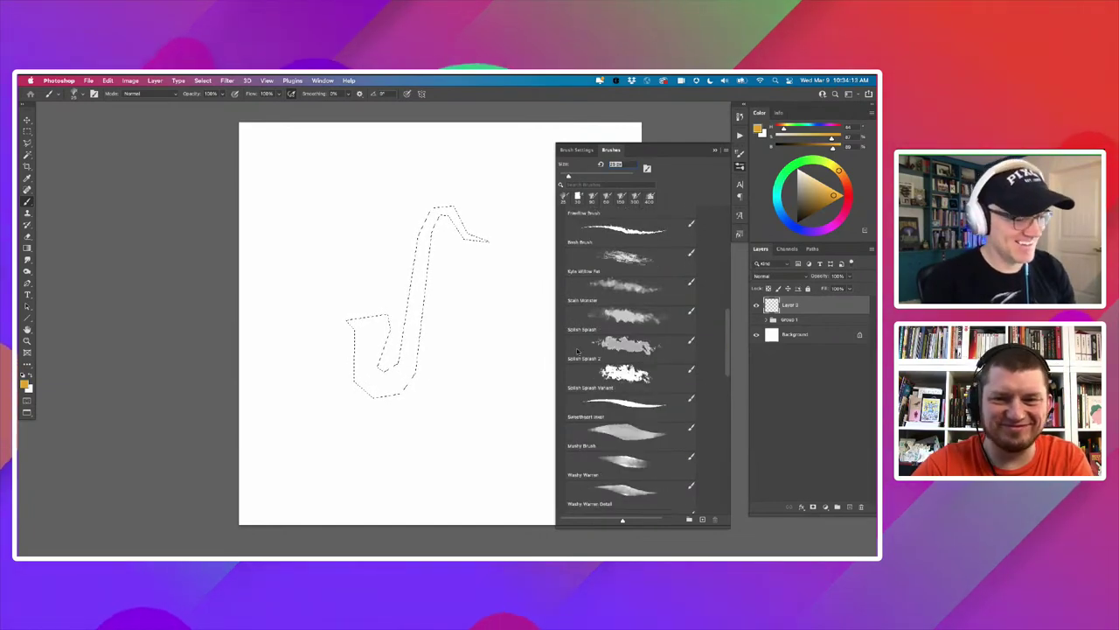
scroll(568, 339, "up", 4)
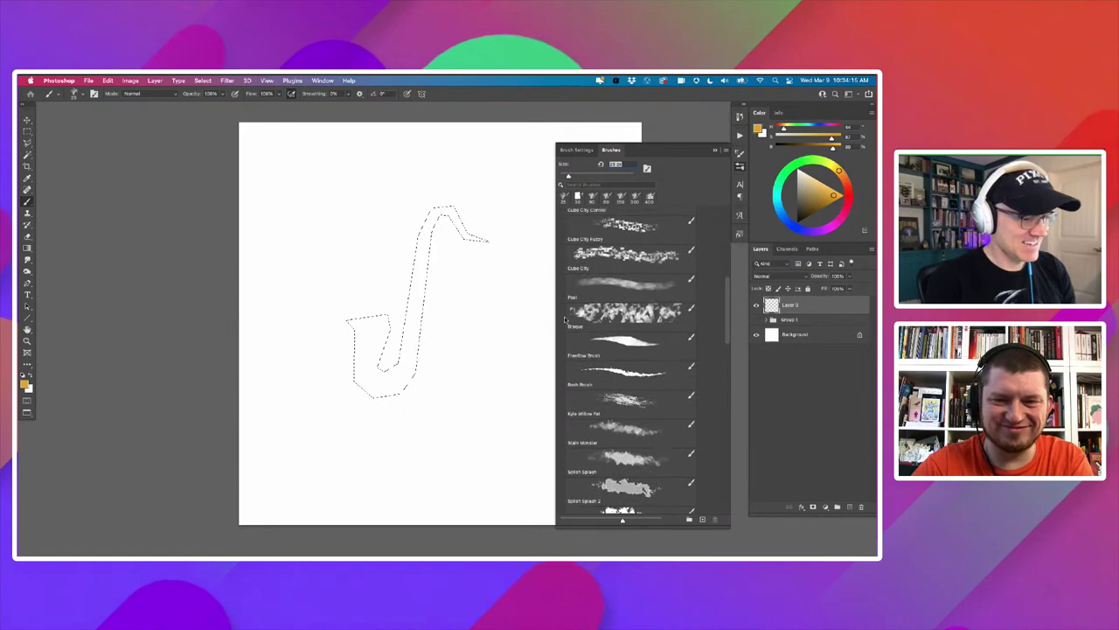
left_click(576, 331)
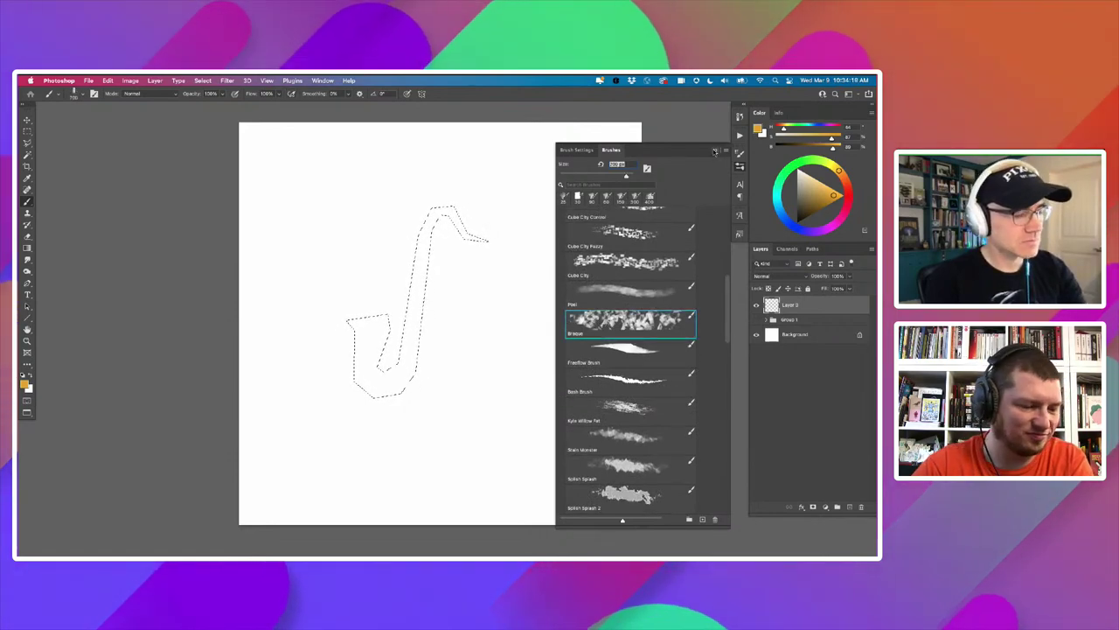
left_click(715, 150)
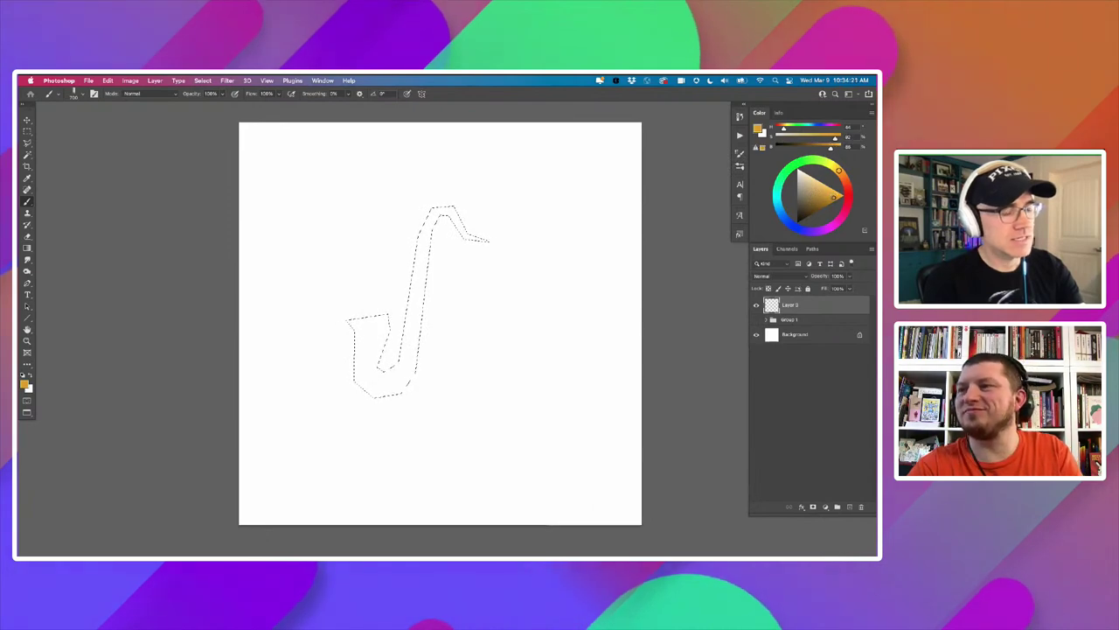
Paint the saxophone selection in golden orange with lighter yellow strokes over it, dropping and restoring the selection to check the shape.
mouse_move(366, 317)
left_mouse_down()
mouse_move(350, 345)
mouse_move(382, 380)
mouse_move(442, 218)
left_mouse_up()
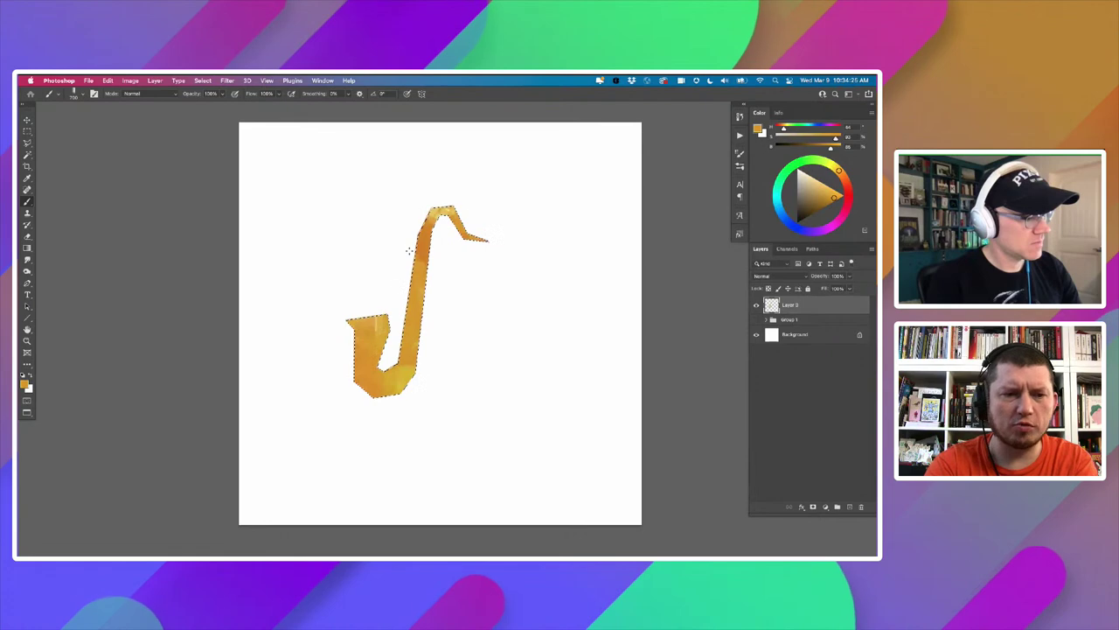
left_click(834, 190)
mouse_move(385, 368)
left_mouse_down()
mouse_move(375, 371)
mouse_move(373, 299)
left_mouse_up()
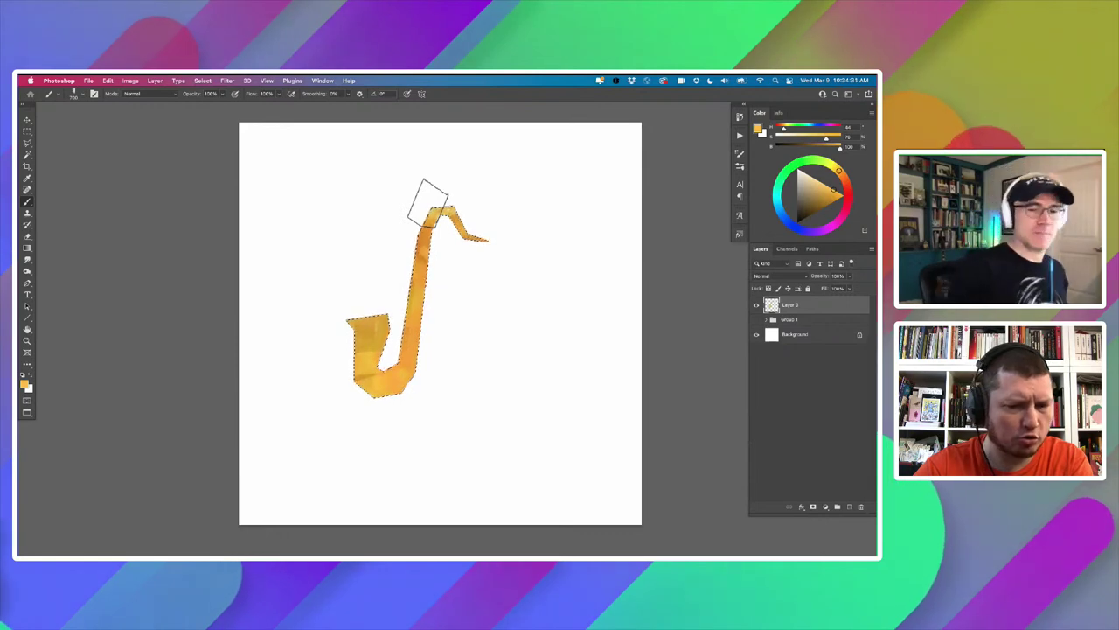
key("super+d")
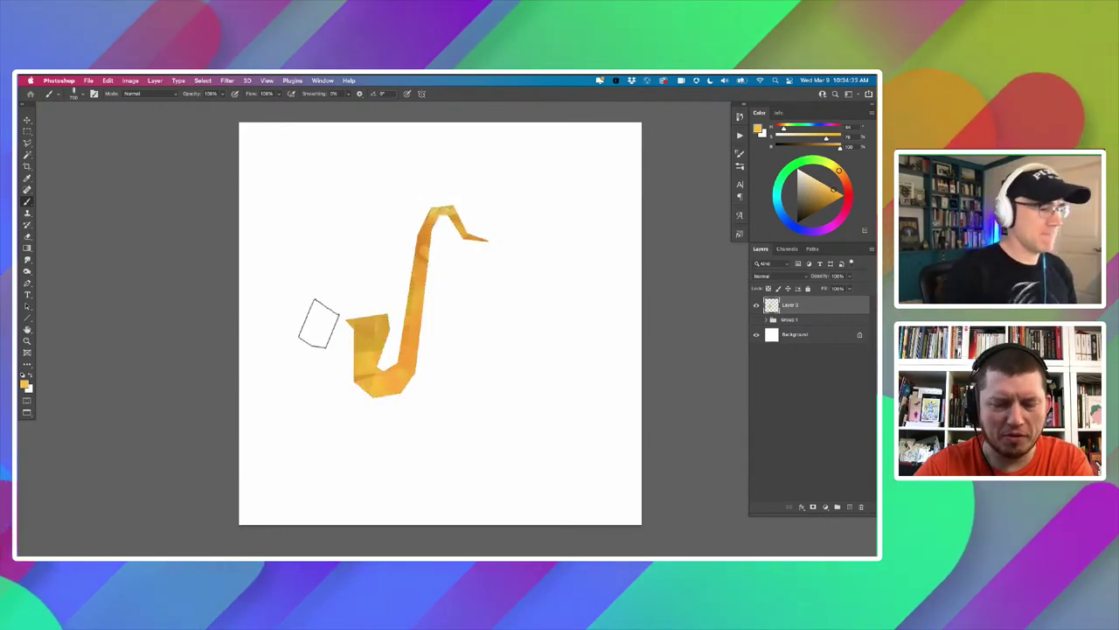
key("super+shift+d")
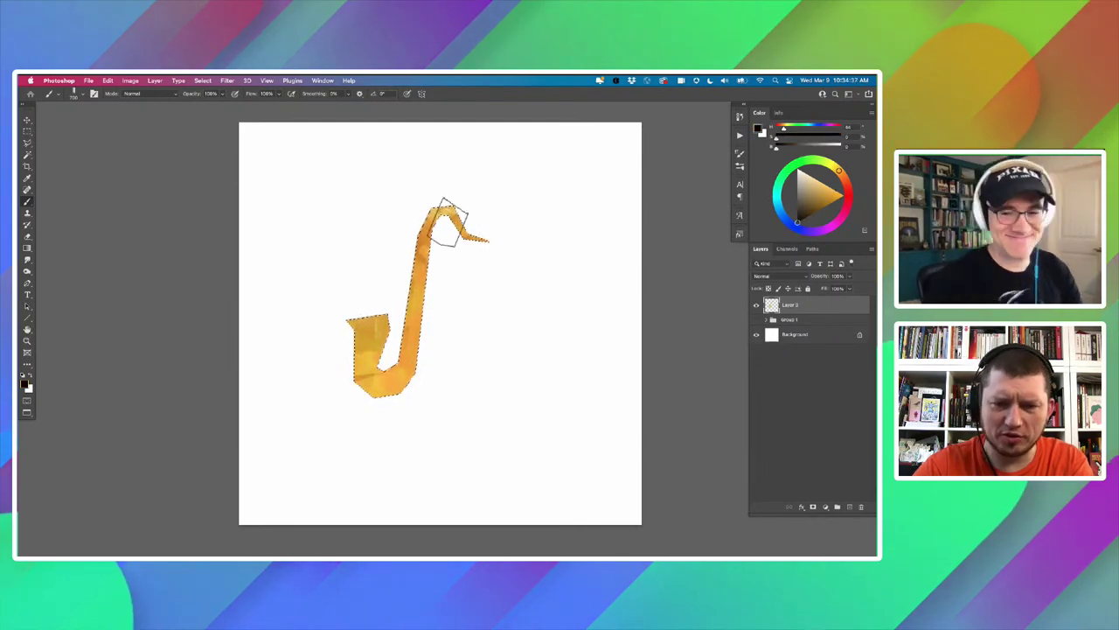
Lock the saxophone layer's transparent pixels, lasso the mouthpiece tip, paint it black and drop the selection.
key("super+d")
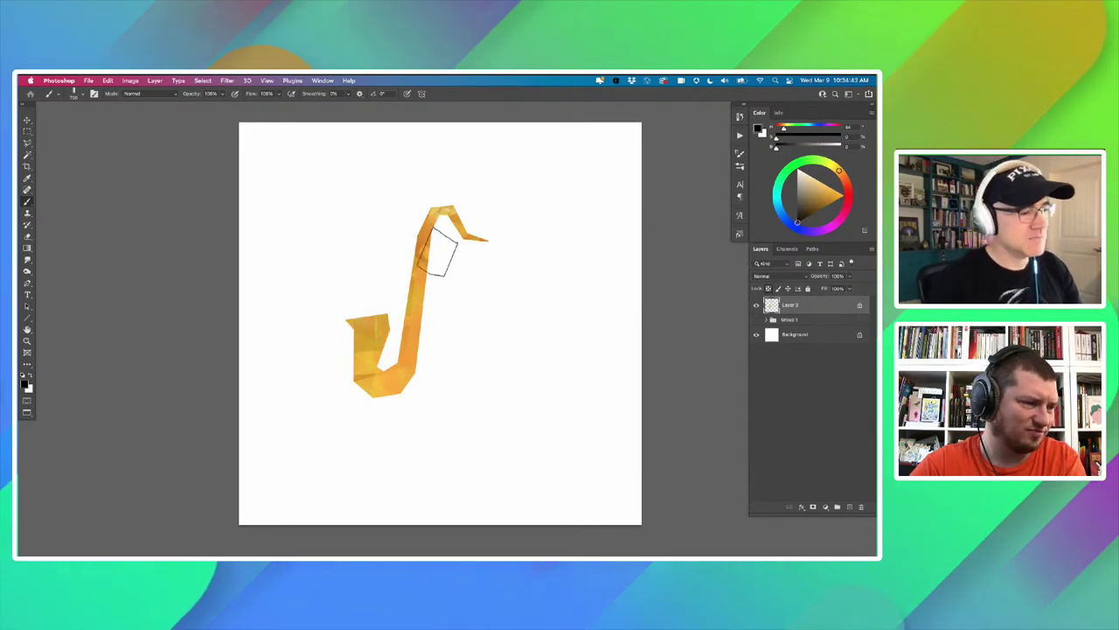
left_click(463, 261, "super")
left_click_drag(458, 265, 437, 285)
key("l")
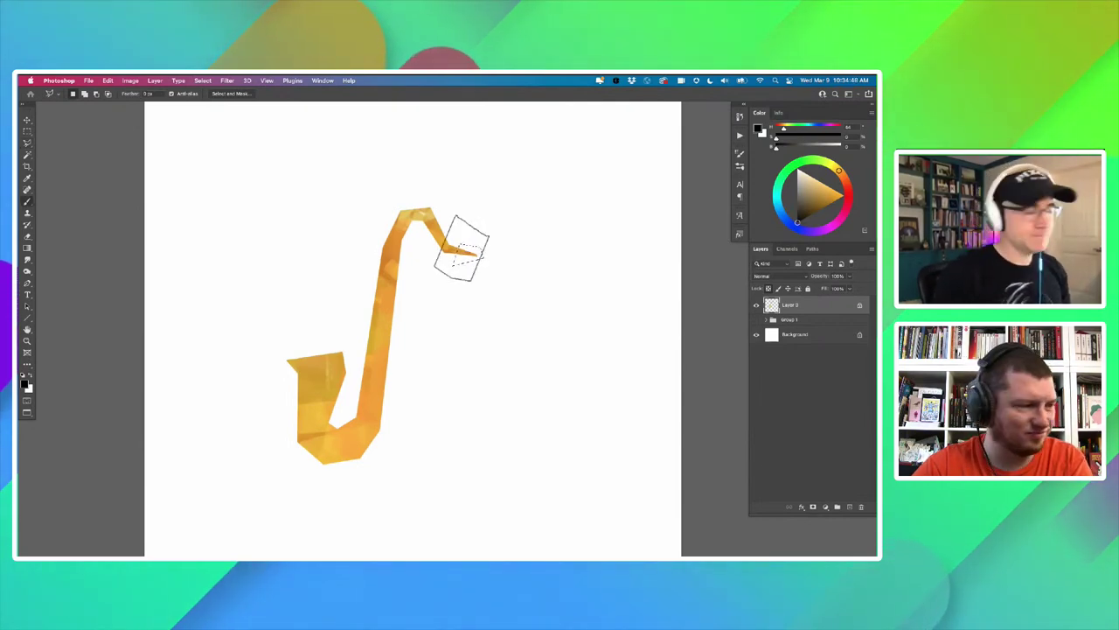
key("b")
left_click_drag(453, 251, 474, 255)
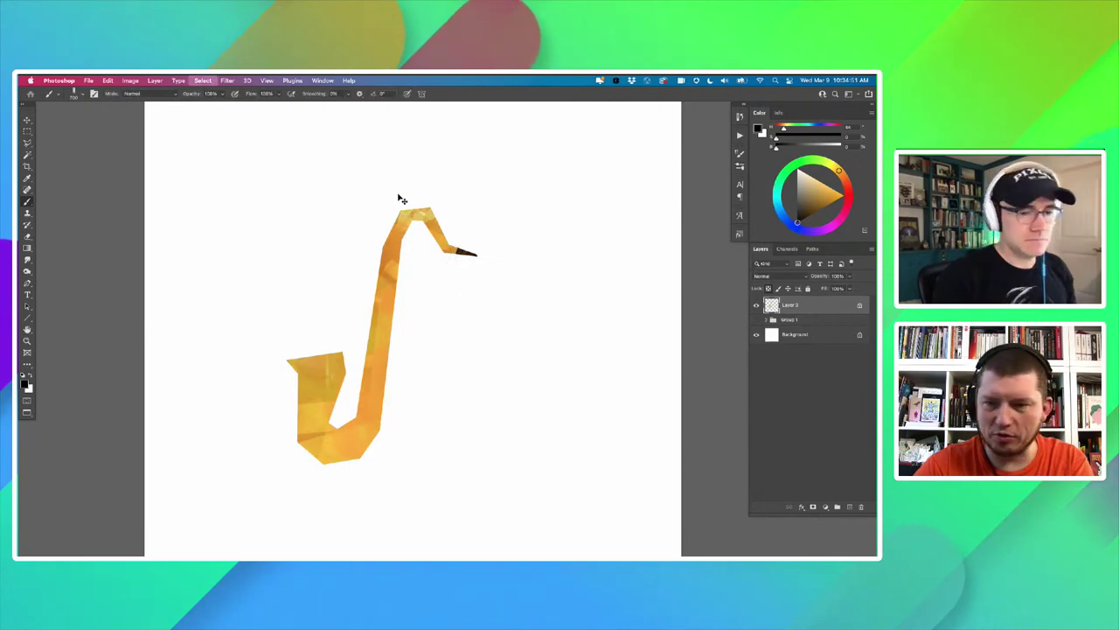
key("super+d")
left_click(379, 444, "alt+super")
left_click_drag(335, 462, 363, 426)
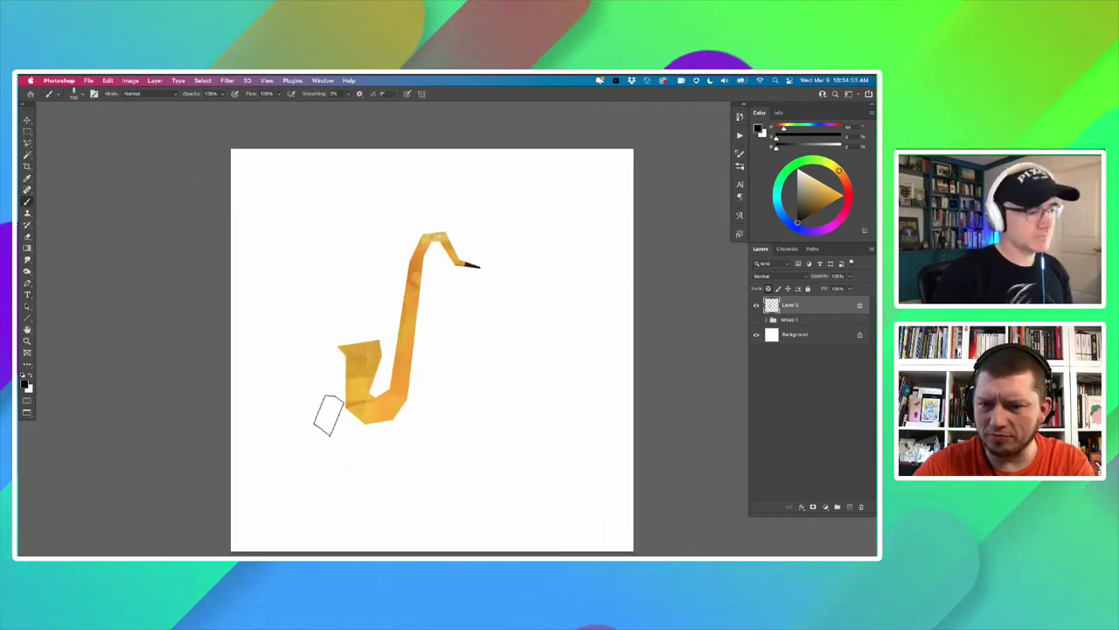
mouse_move(315, 393)
left_mouse_down()
mouse_move(329, 348)
mouse_move(309, 400)
left_mouse_up()
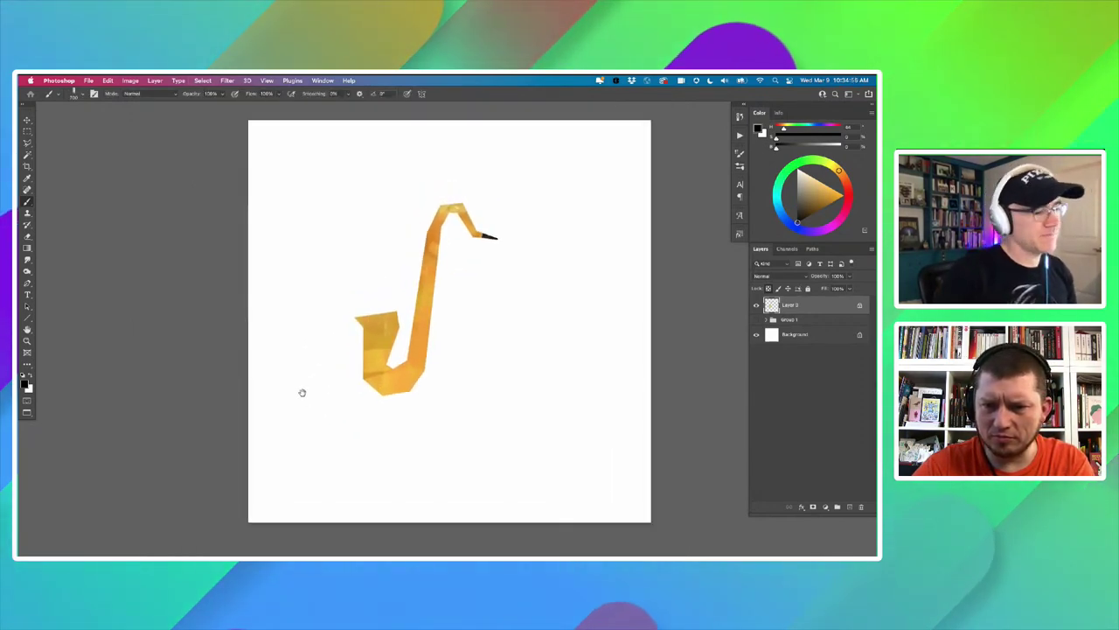
Look through the Spring 2020 brushes and choose the Freeflow Brush just below Braque.
key("super+plus")
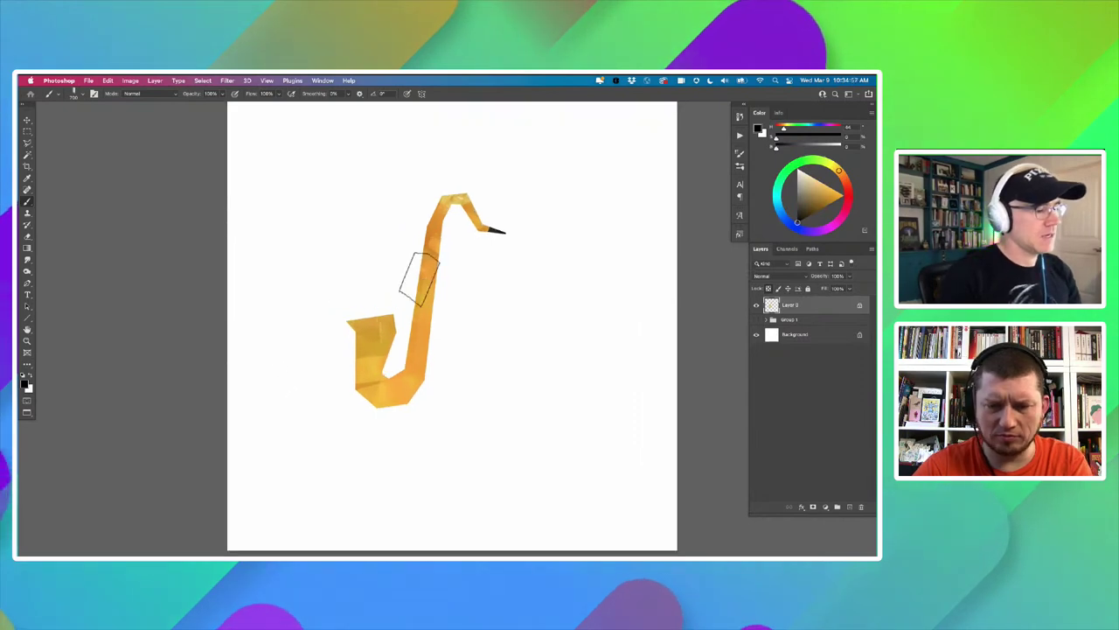
key("F5")
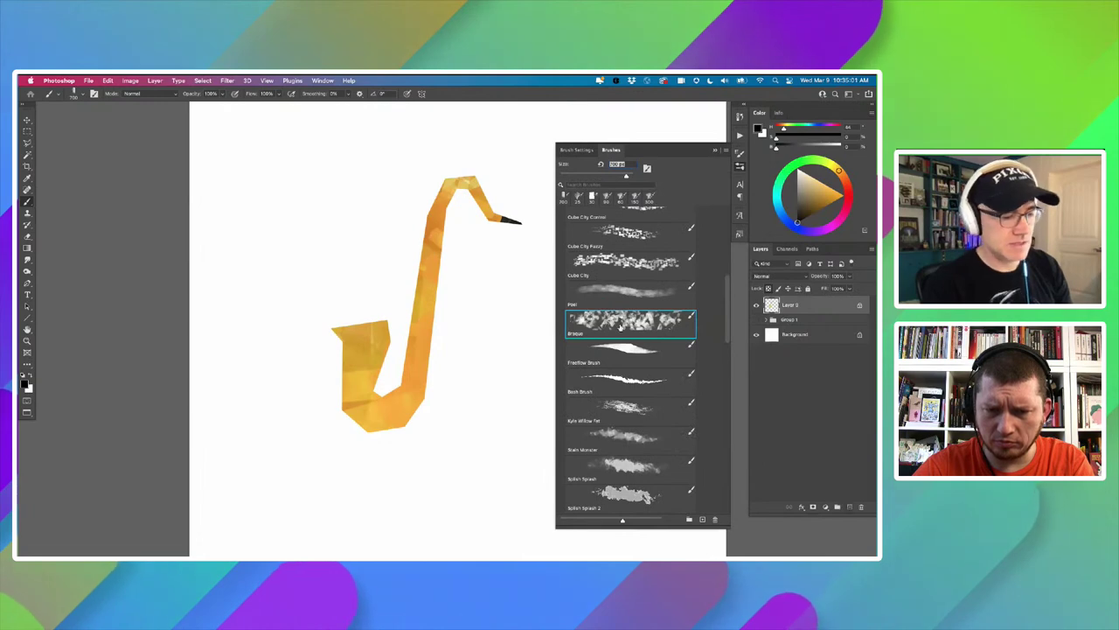
scroll(727, 302, "down", 10)
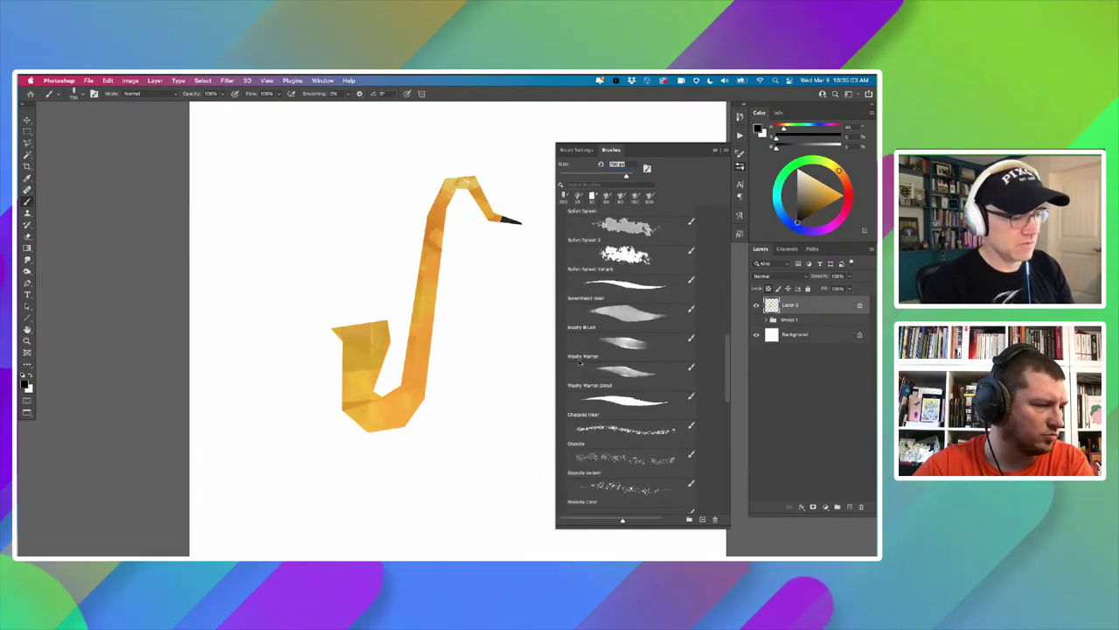
scroll(573, 376, "down", 5)
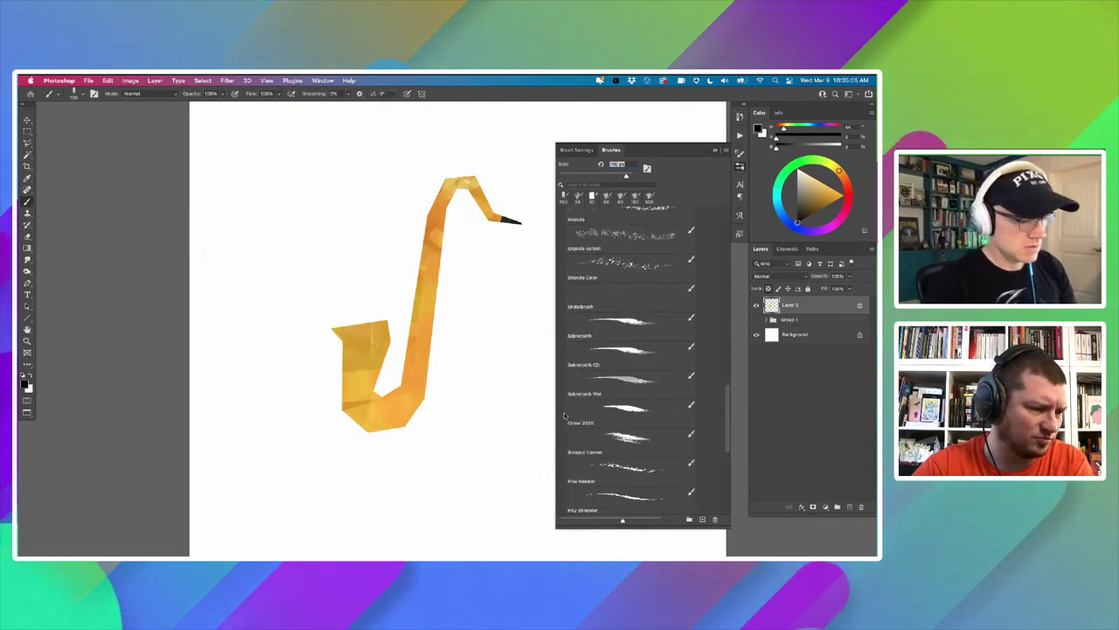
scroll(565, 415, "down", 1)
left_click_drag(565, 416, 571, 328)
scroll(570, 323, "up", 4)
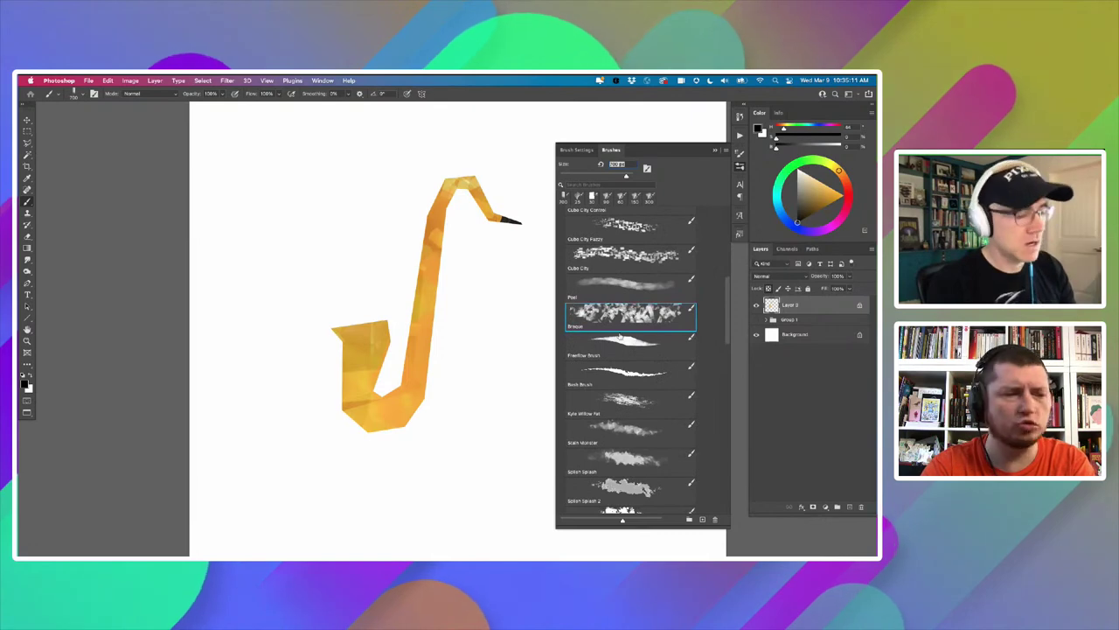
left_click(569, 343)
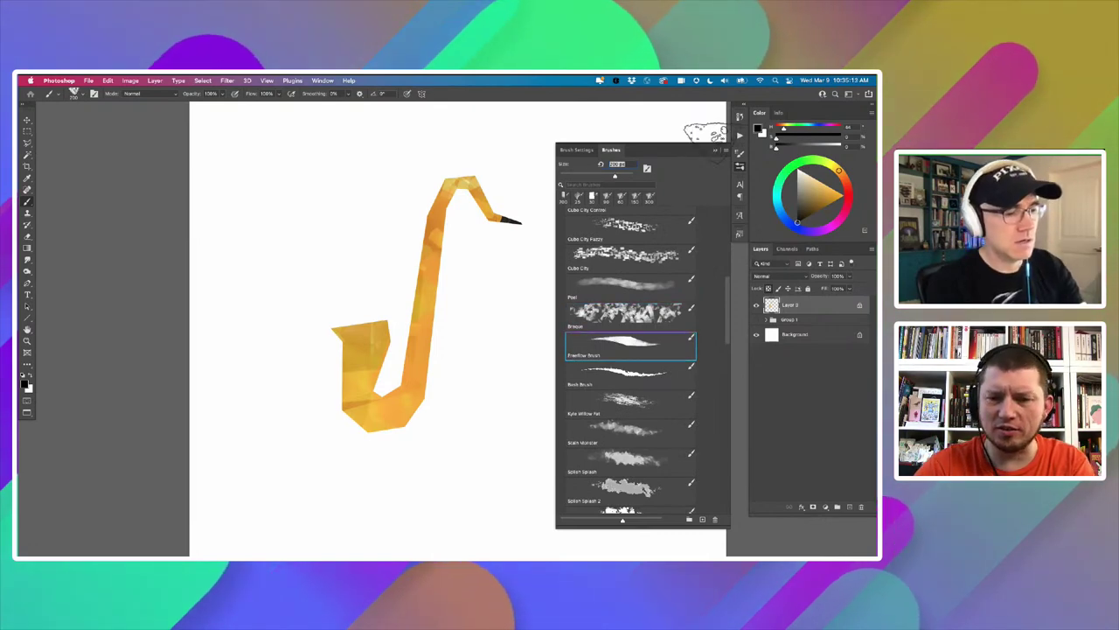
On a new layer, paint small triangular keys along the saxophone's body in a darker brown-orange with a reduced brush size.
left_click(849, 507)
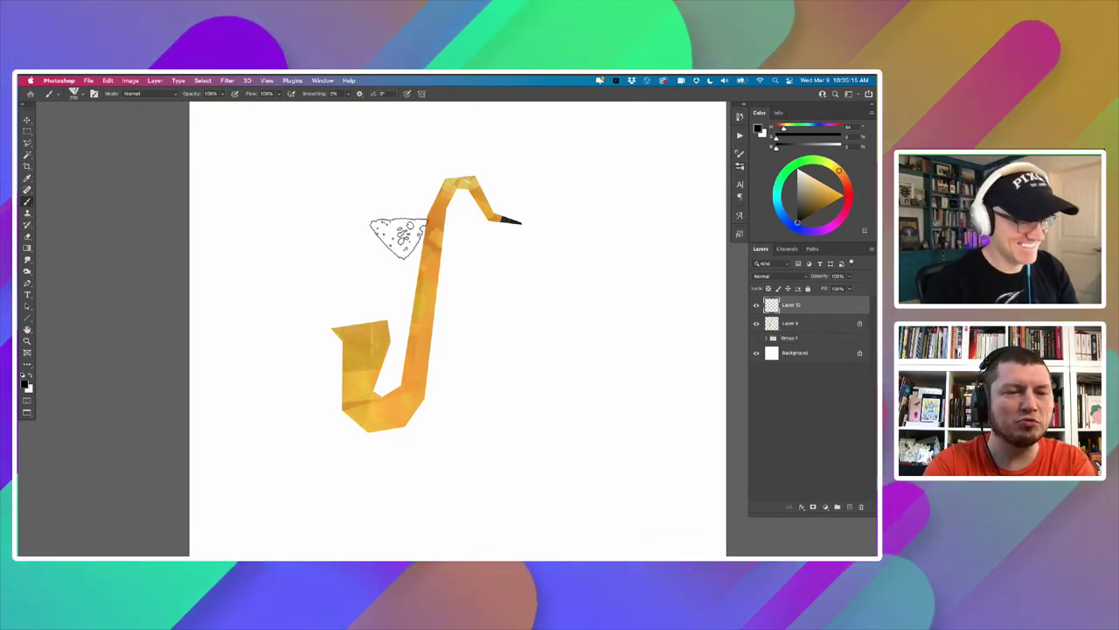
left_click(430, 226, "alt")
left_click(820, 203)
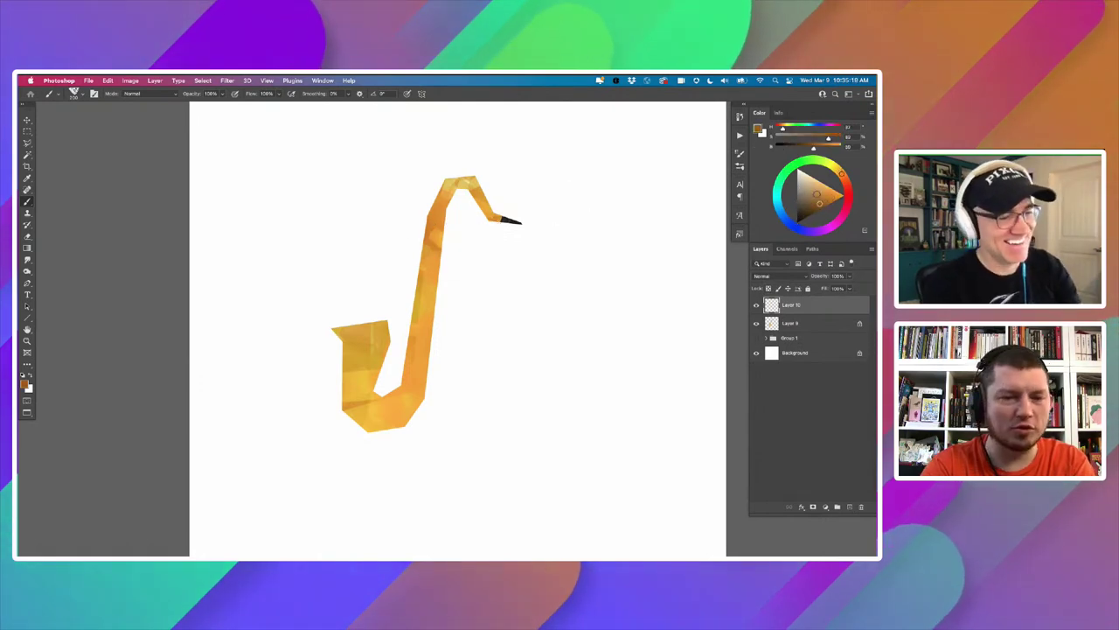
key("bracketleft")
key("bracketleft")
key("bracketleft")
key("bracketleft")
key("bracketleft")
key("bracketleft")
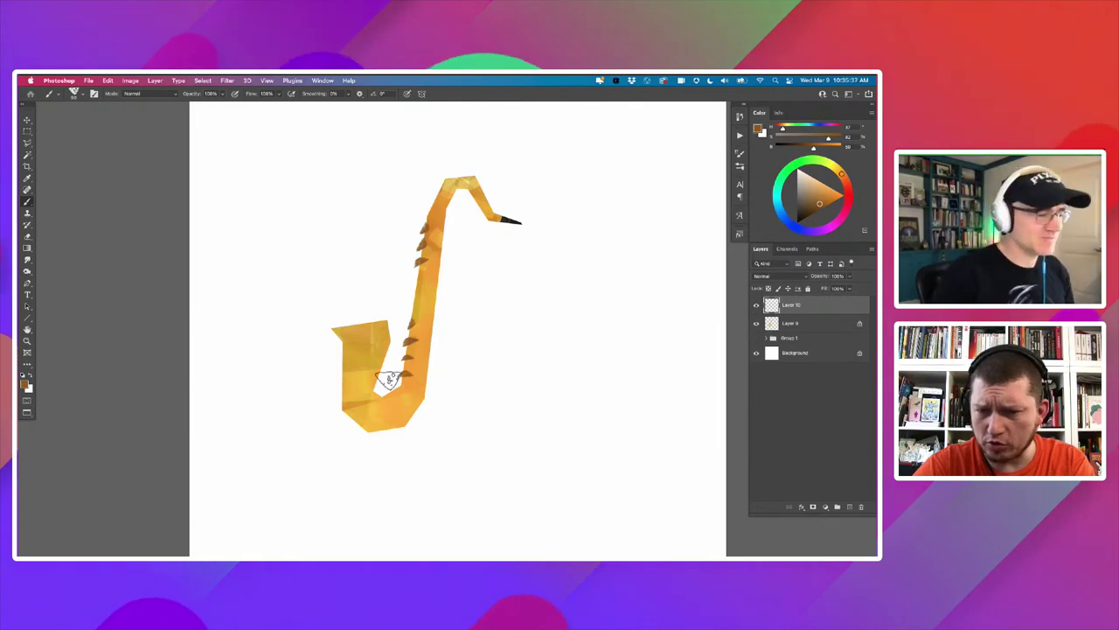
key("super+minus")
left_click_drag(356, 415, 374, 408)
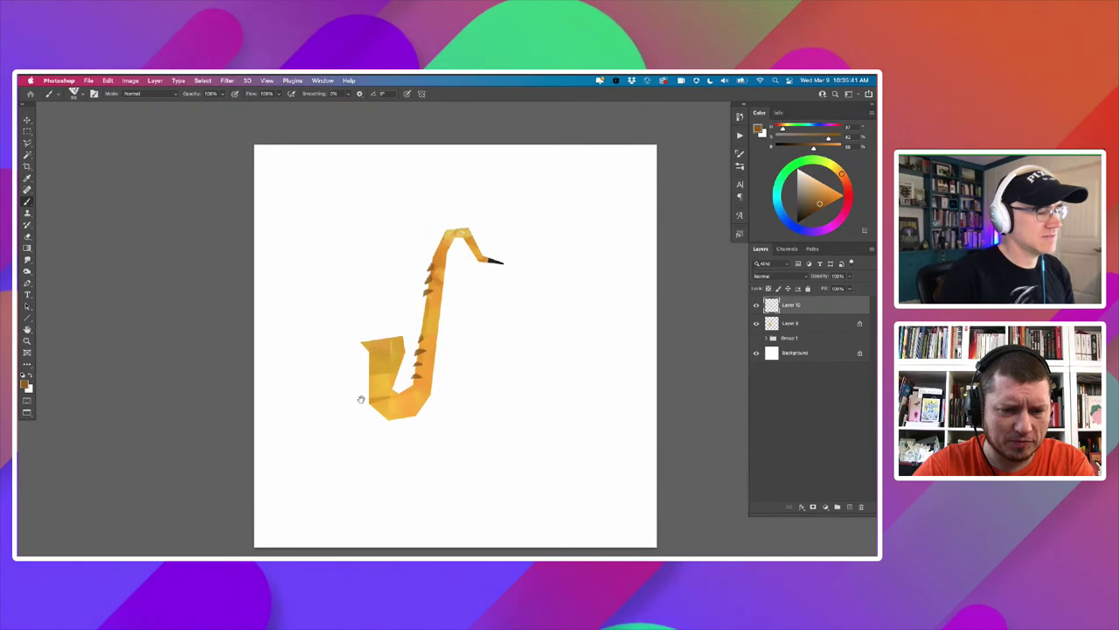
left_click_drag(360, 397, 344, 387)
Try a thin brown outline around the outside of the saxophone's curved neck.
left_click(444, 246, "super")
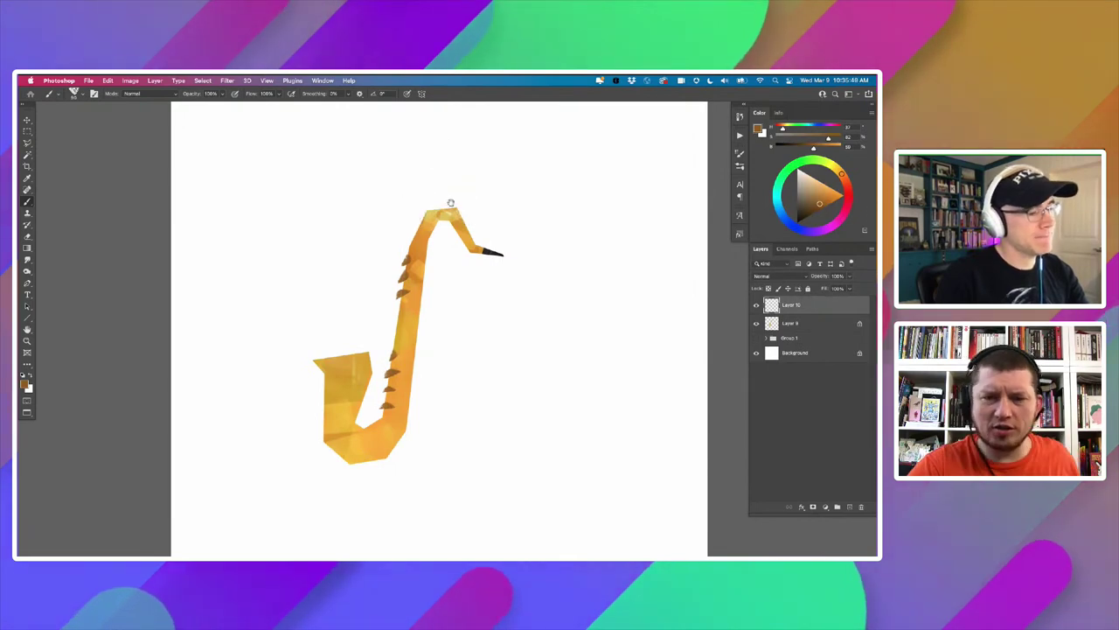
scroll(453, 200, "up", 2)
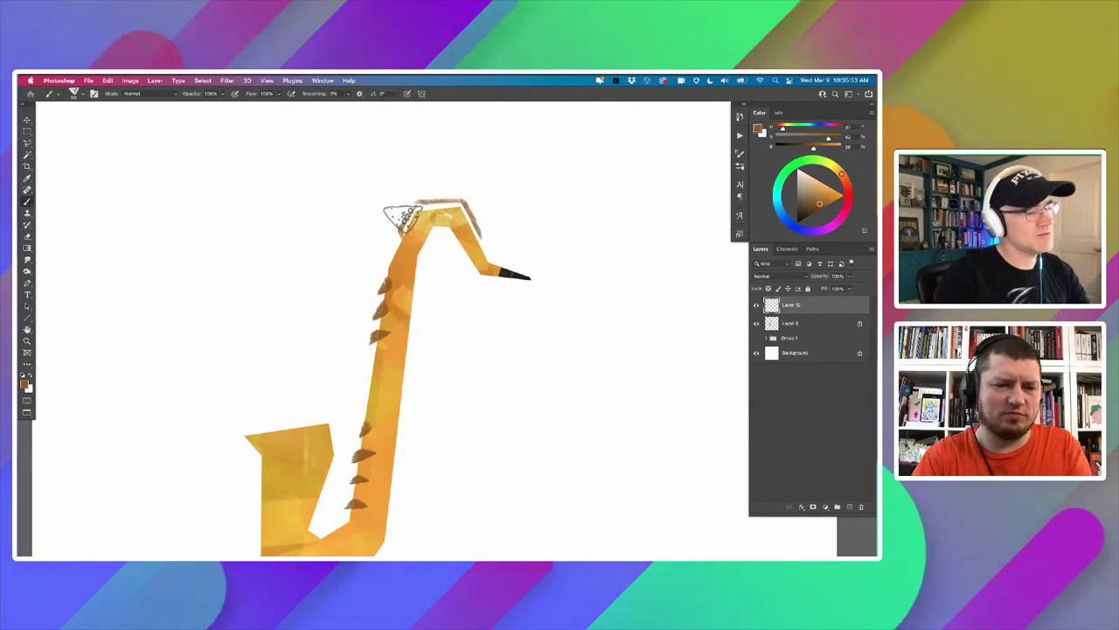
scroll(350, 341, "down", 2)
left_click_drag(310, 383, 319, 347)
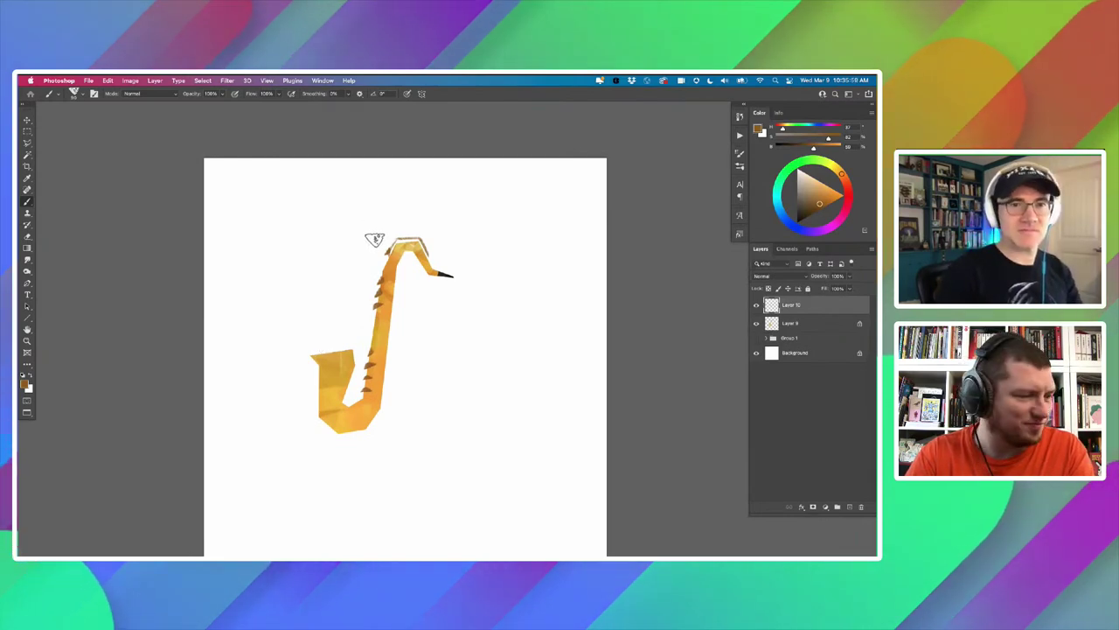
left_click(378, 275, "super")
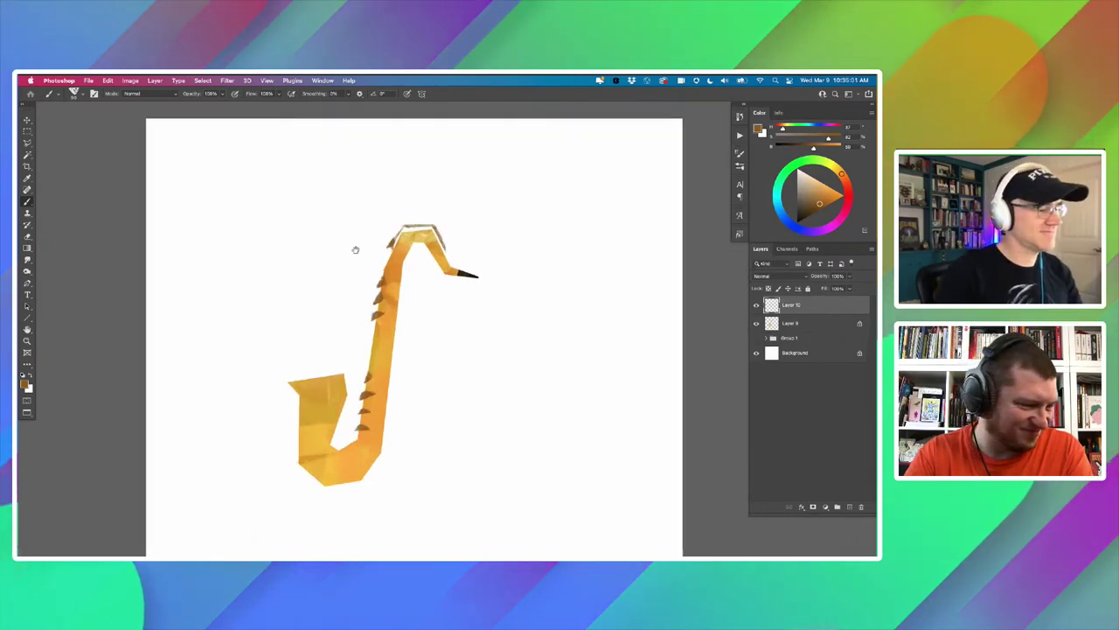
left_click(356, 306, "alt")
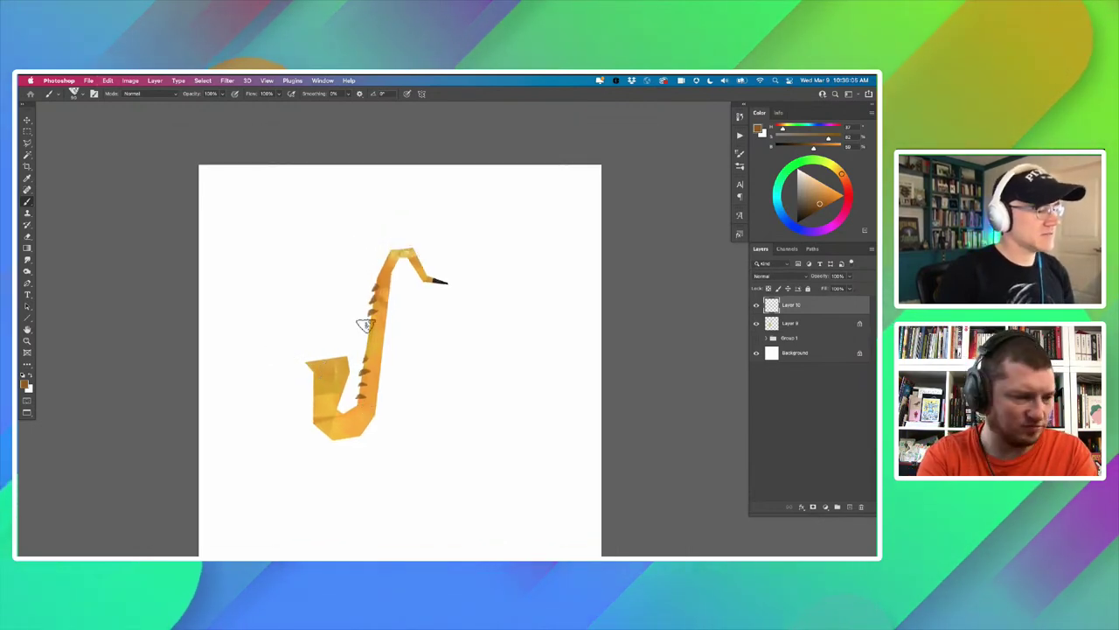
Try thin brown lines and small marks down the saxophone's body beside the keys.
left_click_drag(375, 358, 399, 319)
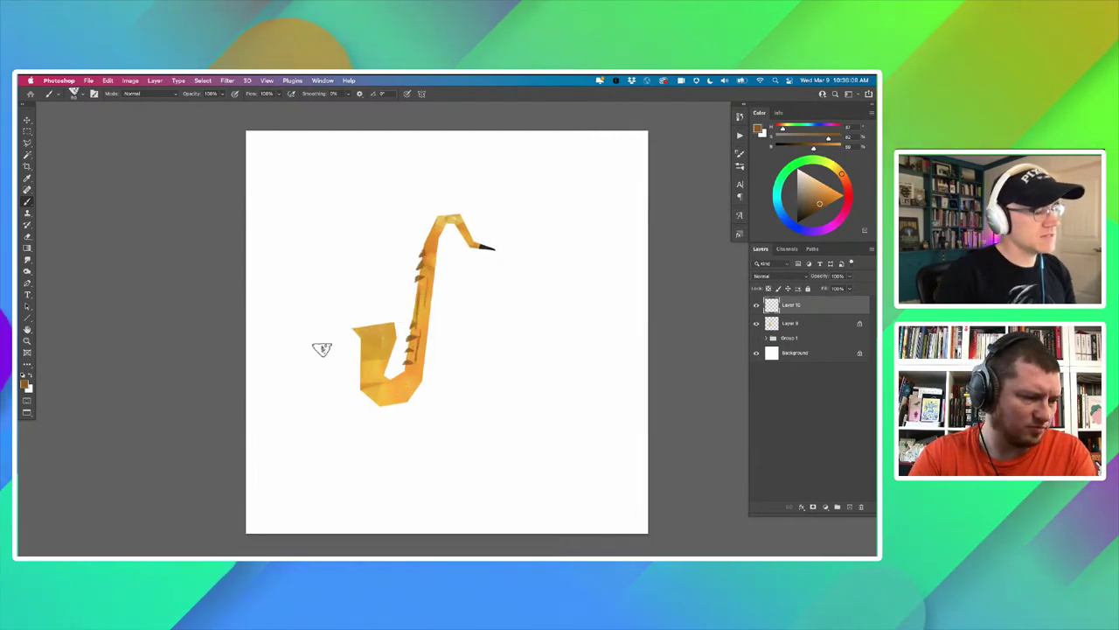
scroll(403, 279, "up", 2)
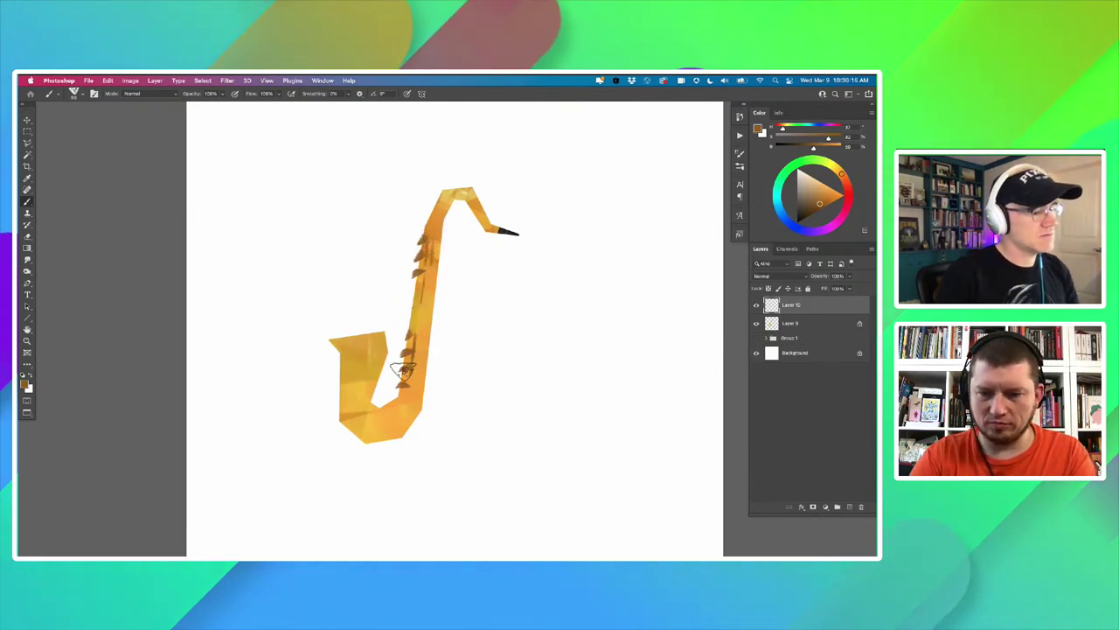
scroll(403, 370, "down", 2)
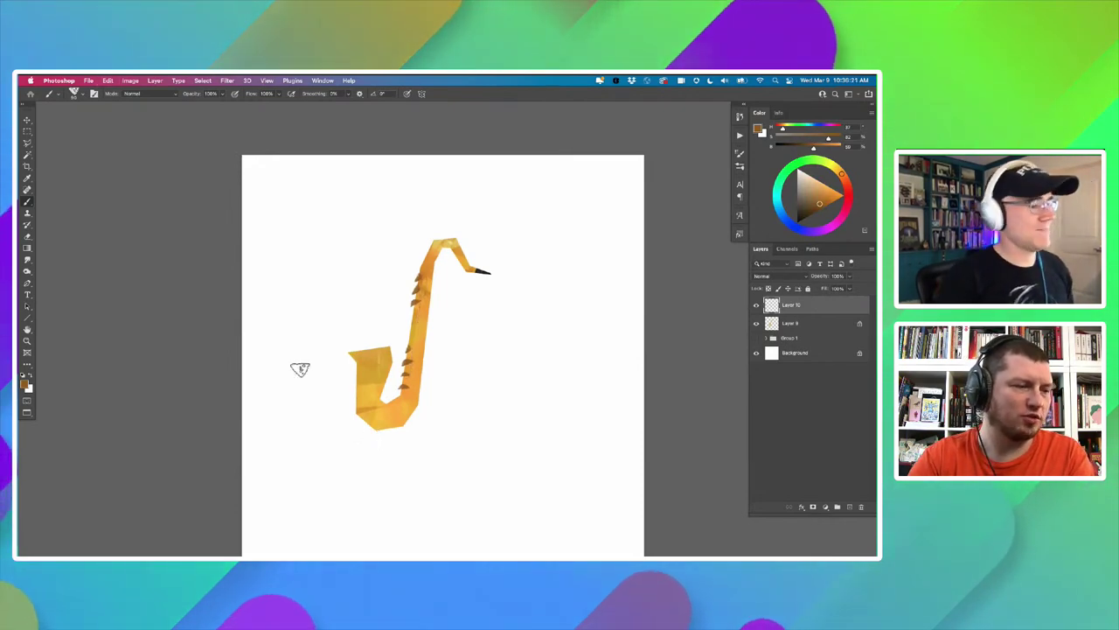
left_click_drag(373, 370, 361, 334)
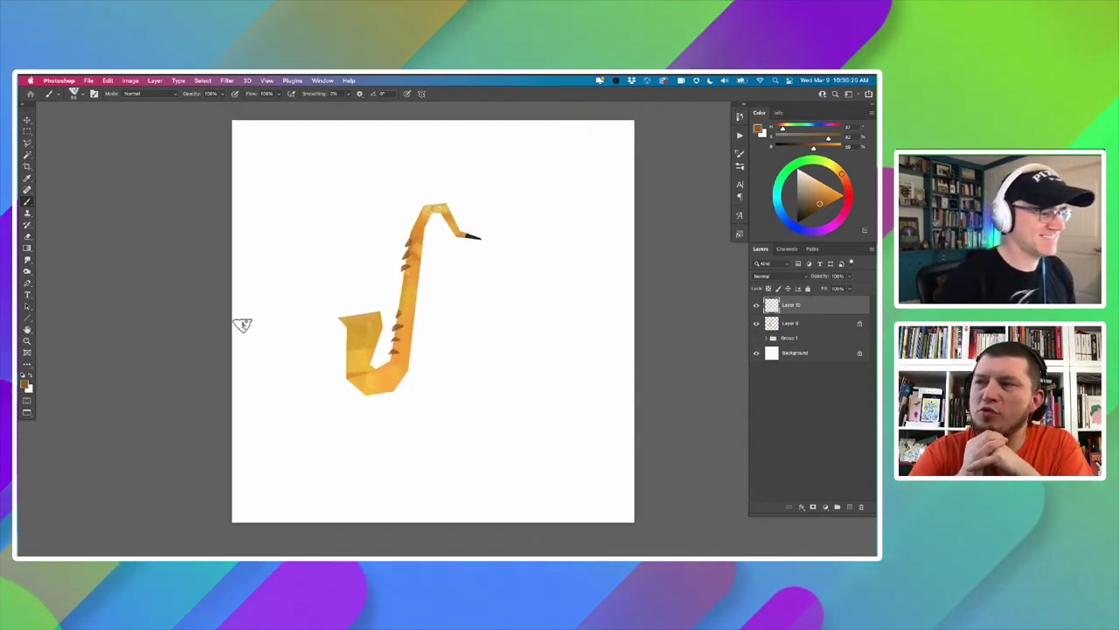
Collapse the Spring 2020 set and look through the other brush sets, including Charcoal, for another brush.
left_click(739, 153)
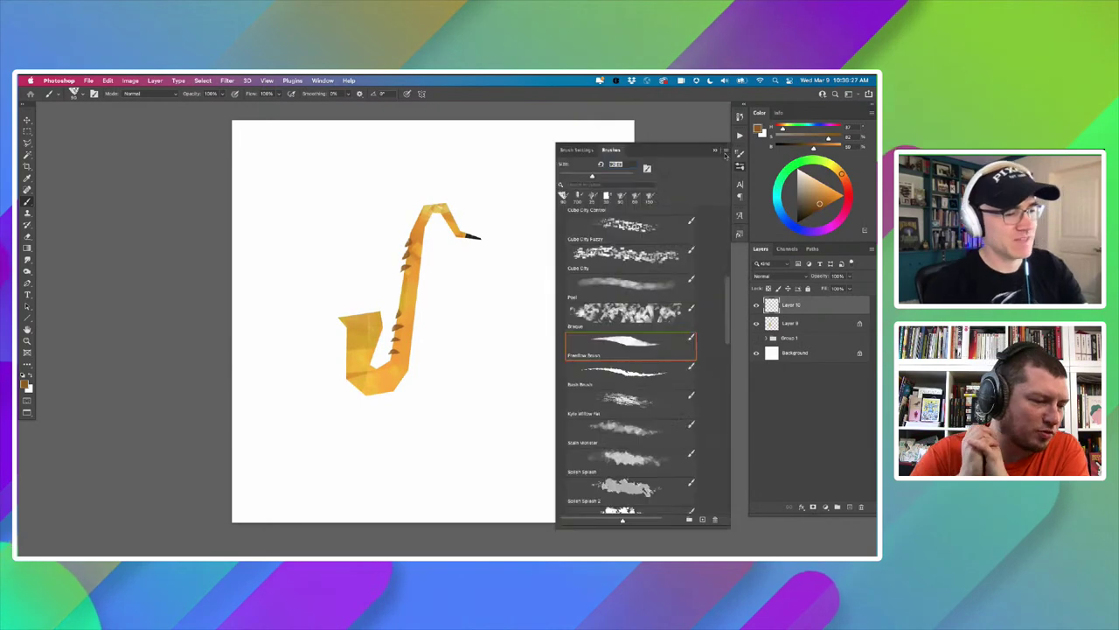
scroll(682, 296, "up", 3)
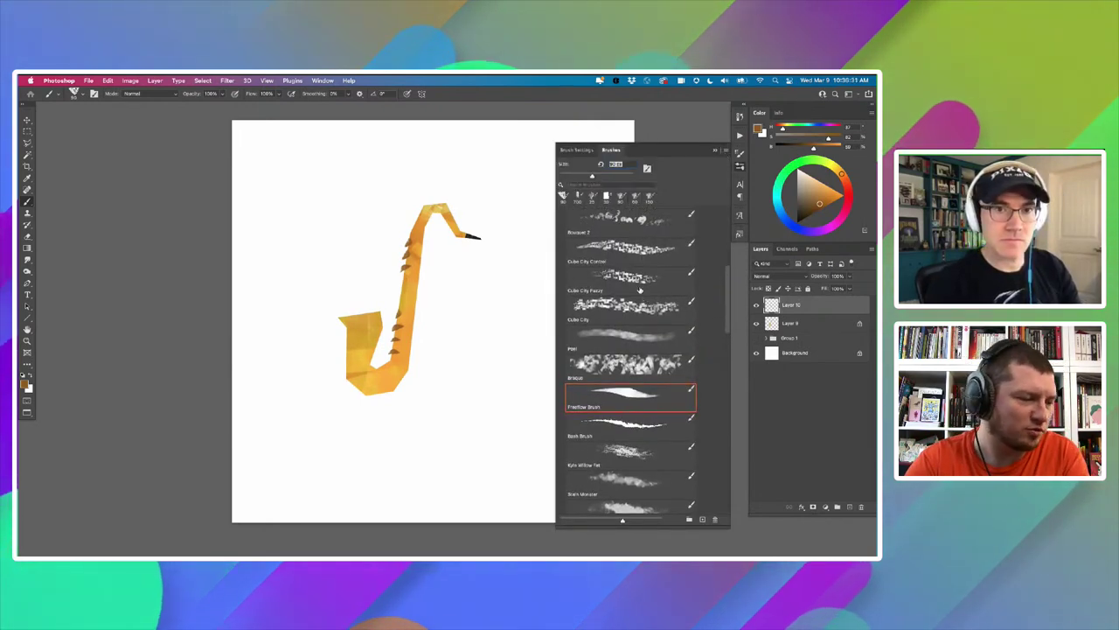
scroll(641, 289, "up", 5)
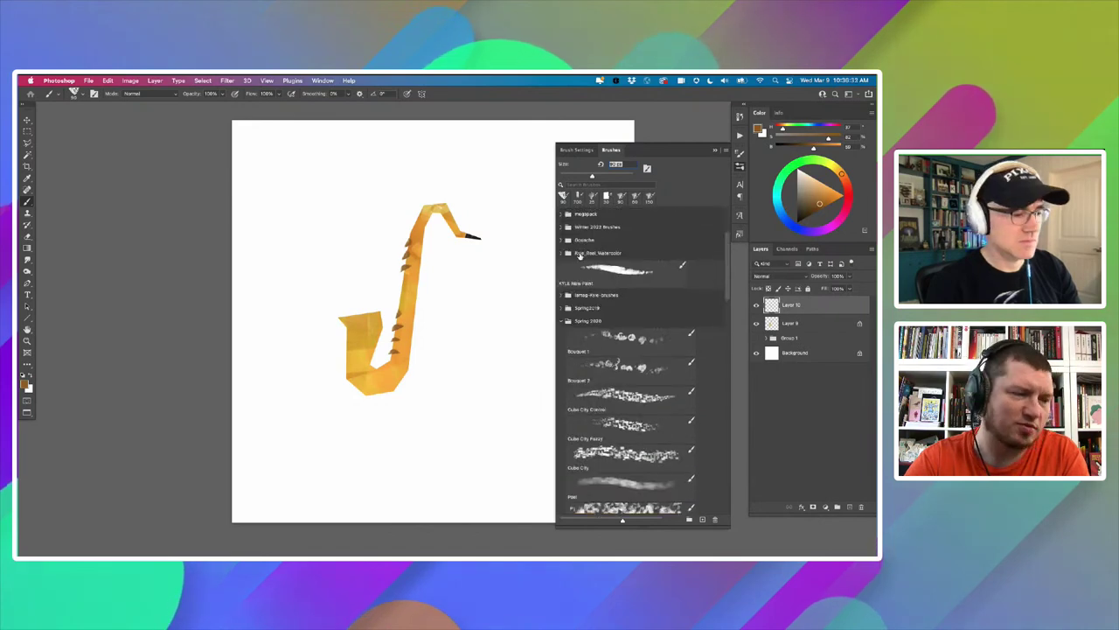
left_click(559, 321)
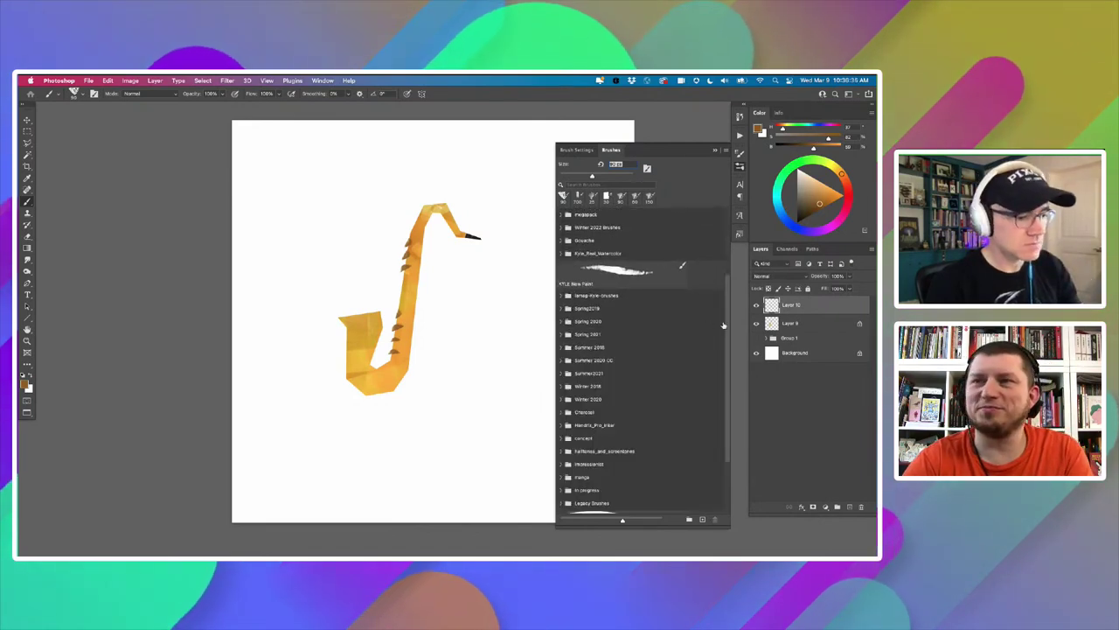
scroll(619, 360, "down", 3)
scroll(620, 361, "down", 1)
scroll(580, 368, "up", 2)
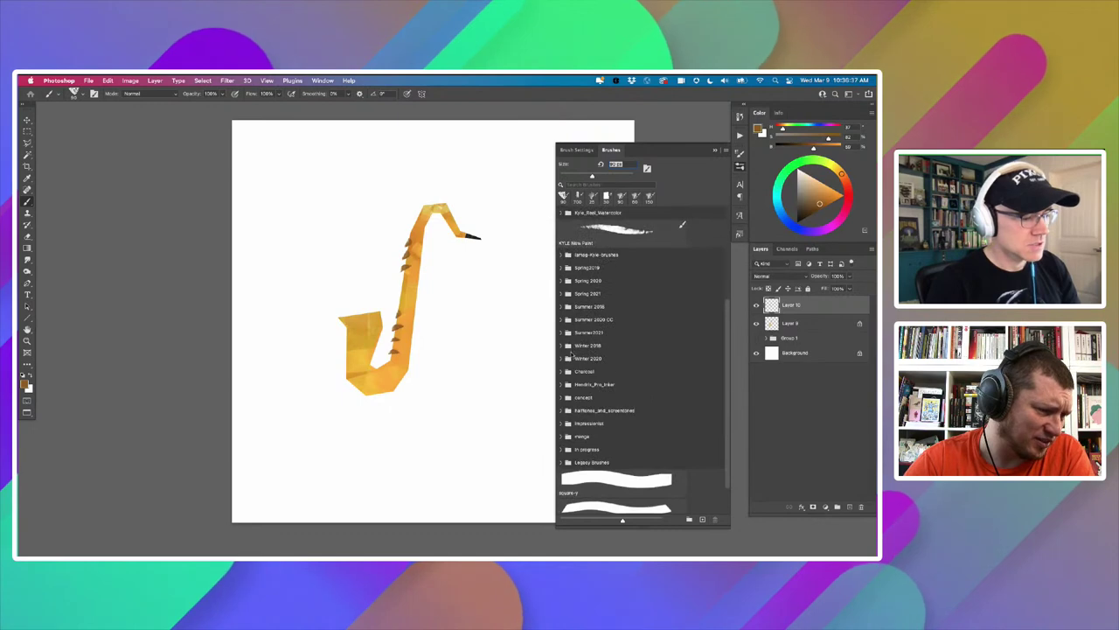
scroll(570, 348, "down", 1)
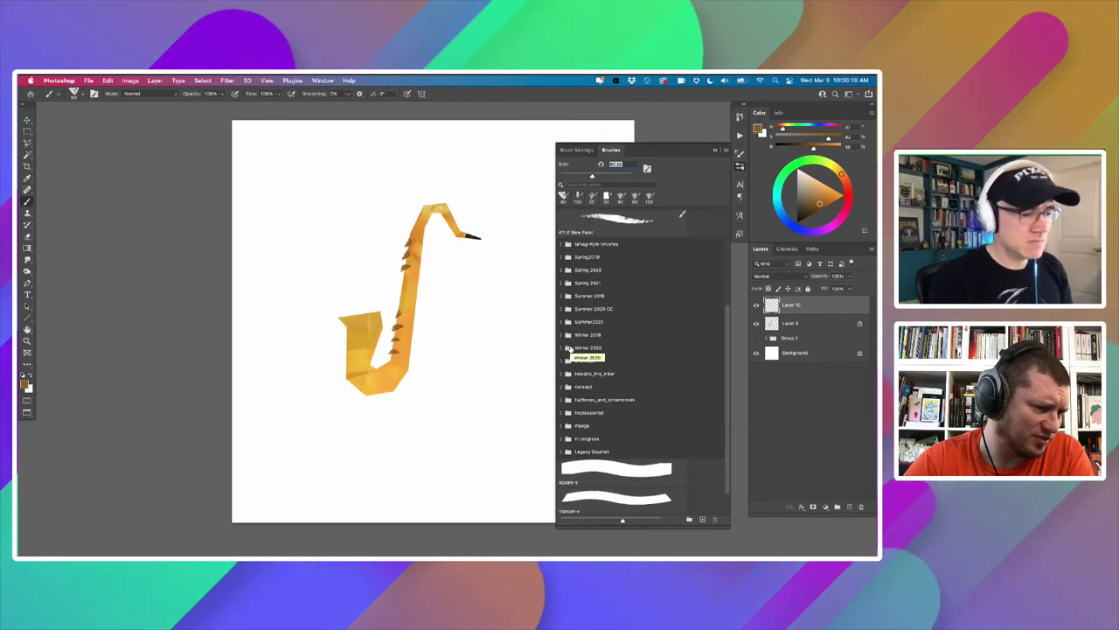
scroll(720, 342, "down", 2)
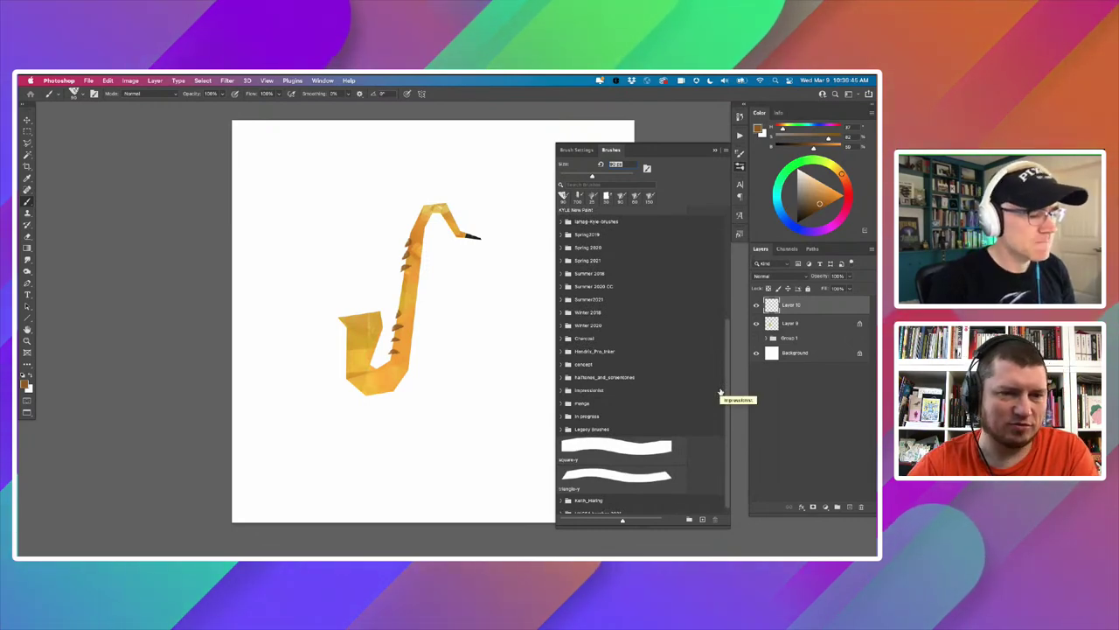
scroll(638, 403, "up", 4)
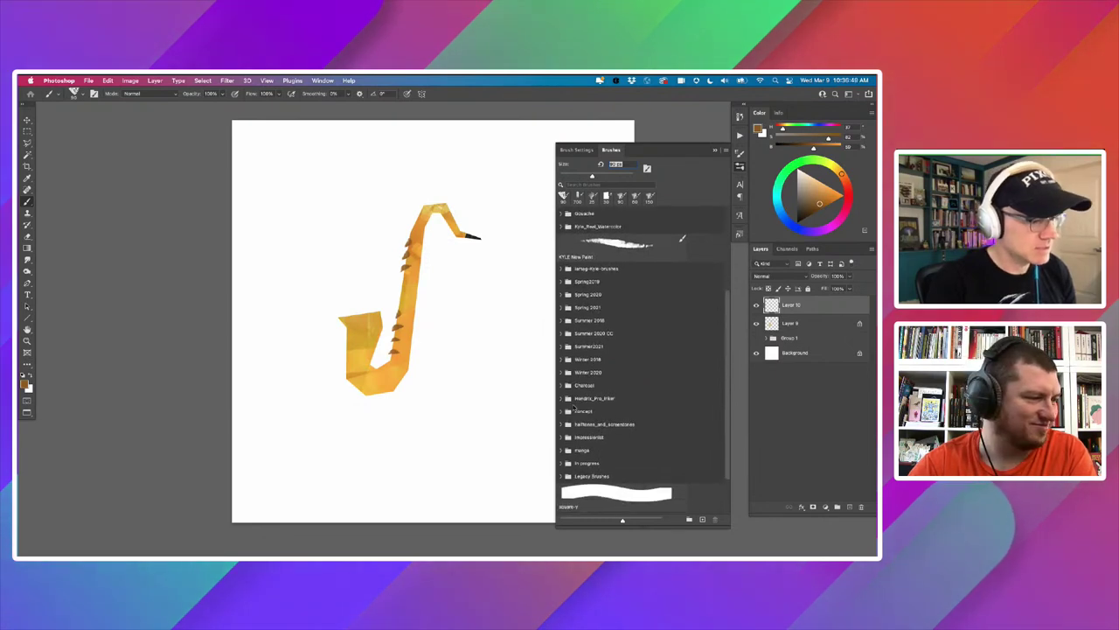
scroll(573, 408, "down", 1)
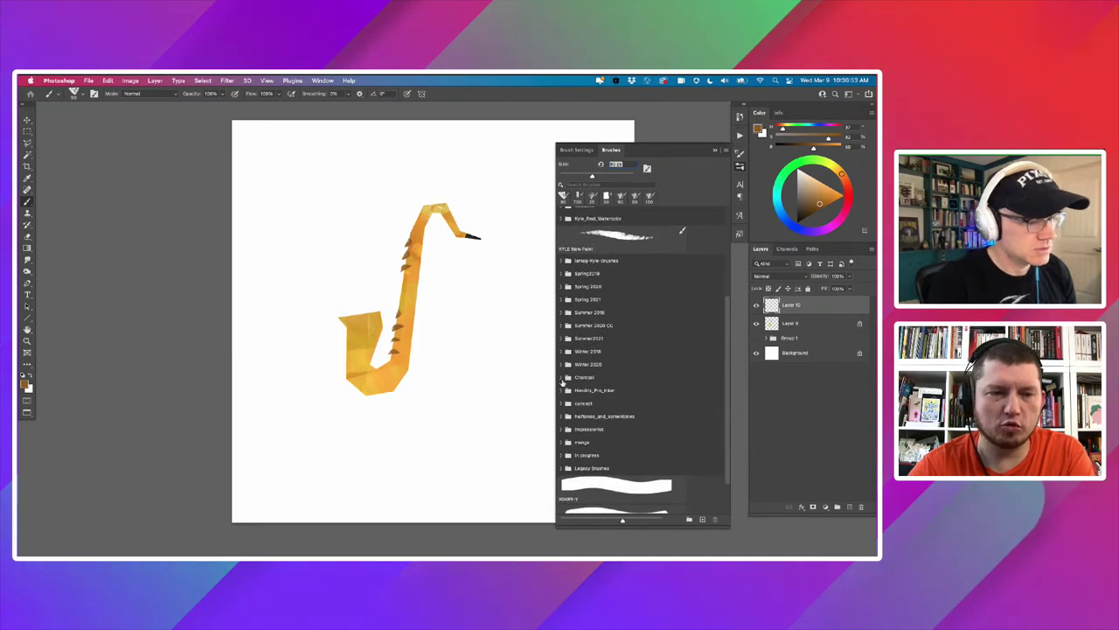
left_click(561, 377)
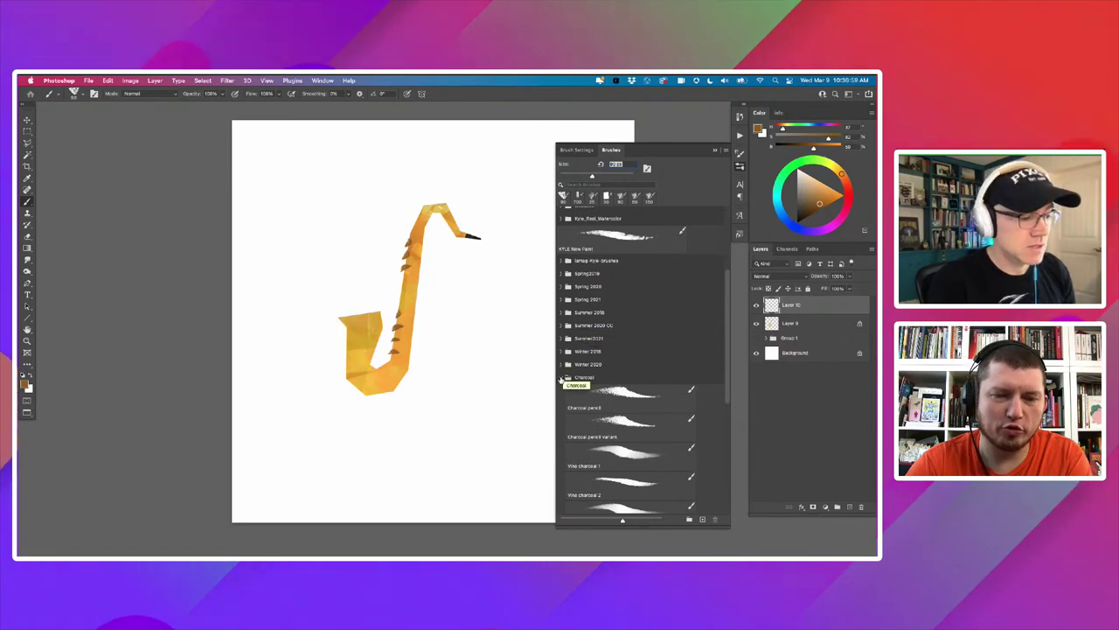
left_click(561, 376)
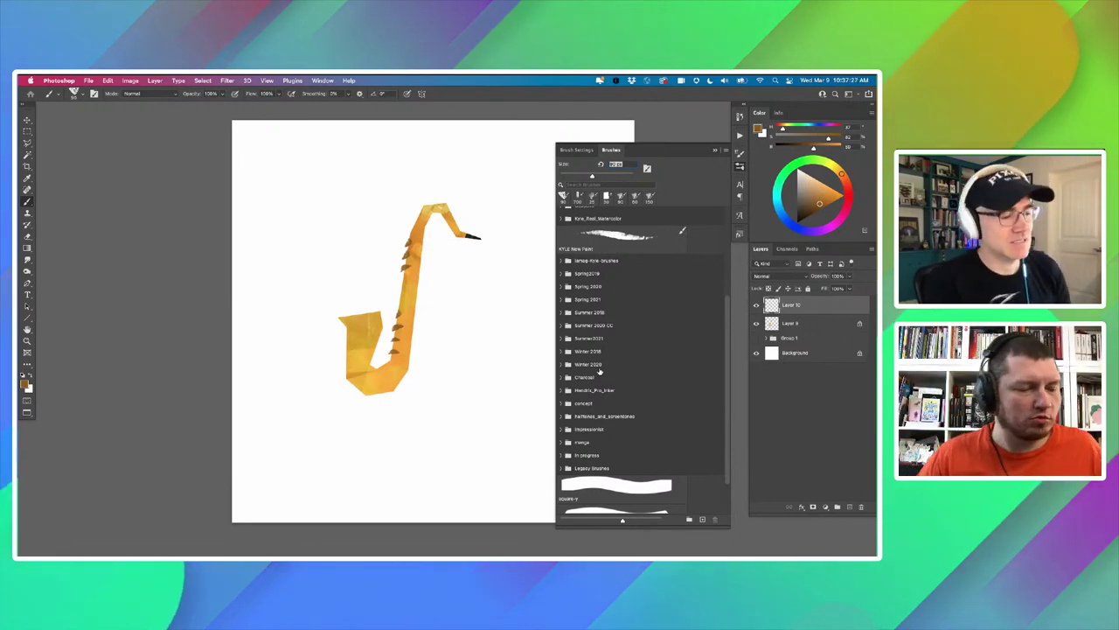
Choose the Tilty Pencil Variant brush from the Winter 2022 Brushes set and reset the foreground color to black.
scroll(700, 367, "up", 3)
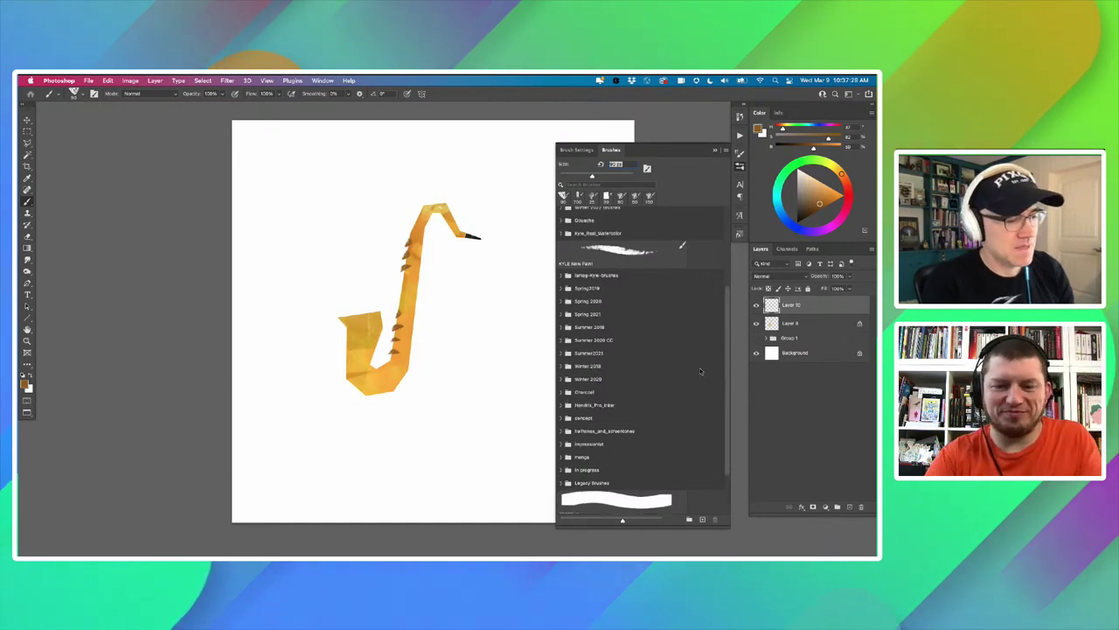
scroll(567, 347, "down", 1)
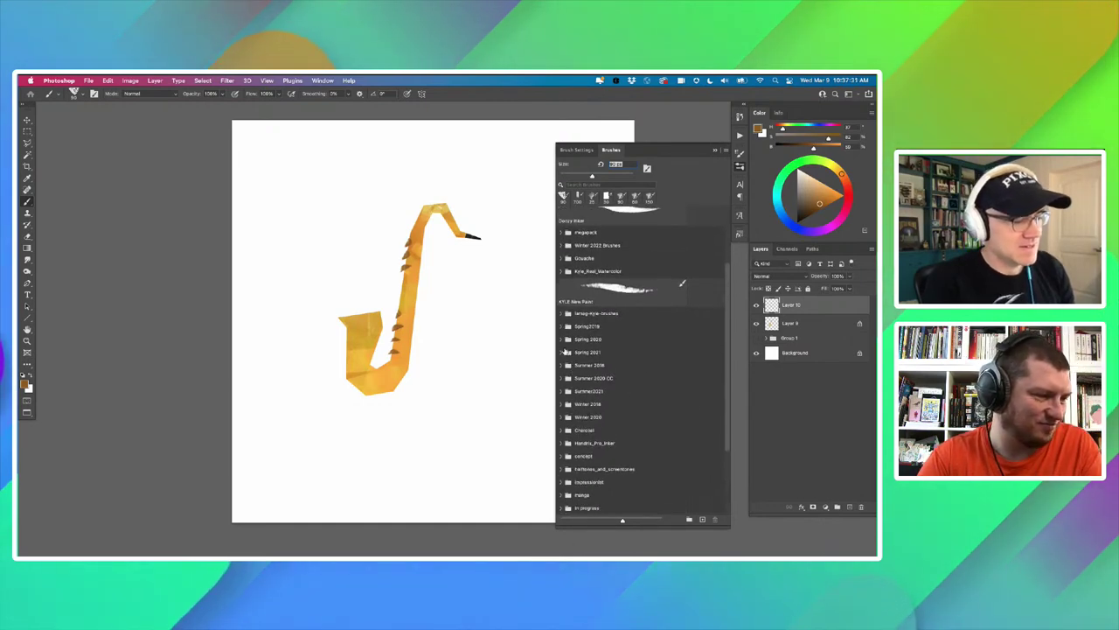
scroll(566, 351, "down", 1)
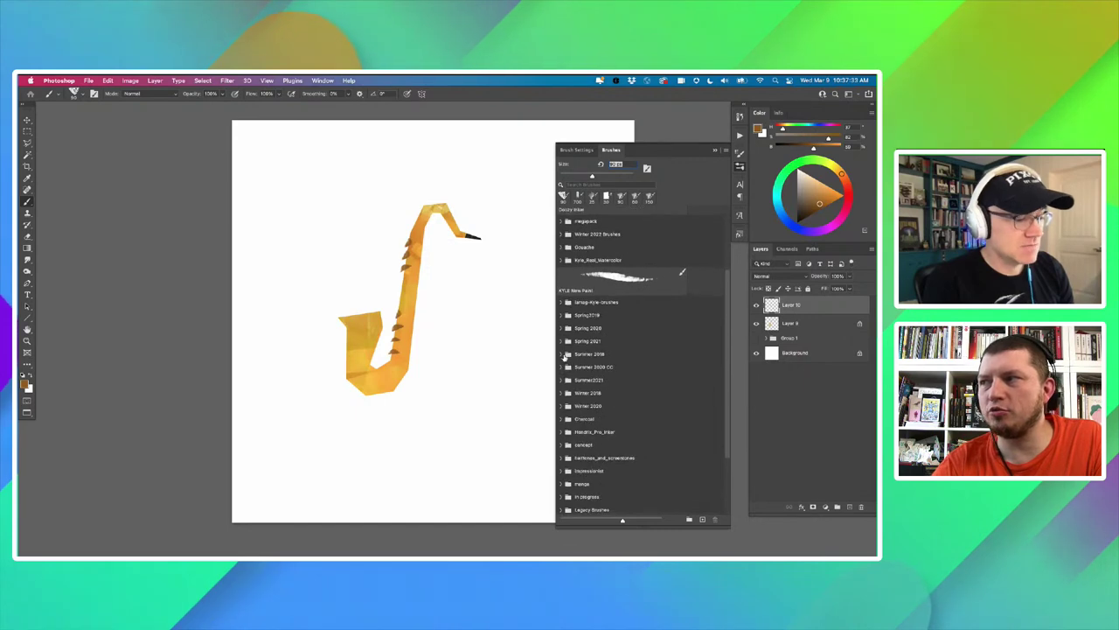
scroll(564, 354, "down", 4)
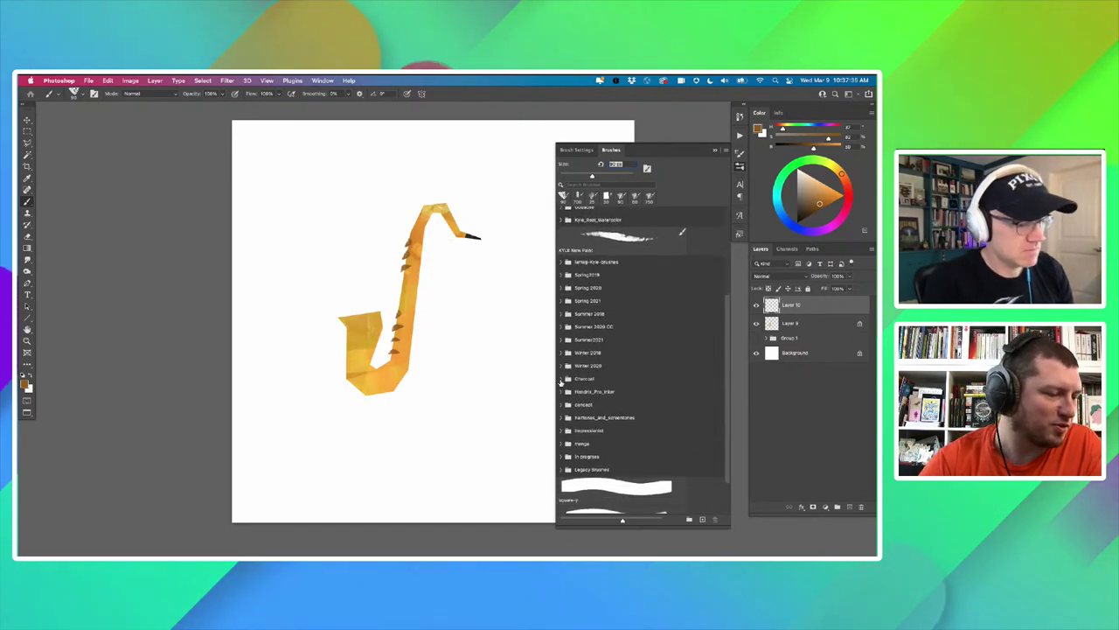
scroll(559, 378, "up", 10)
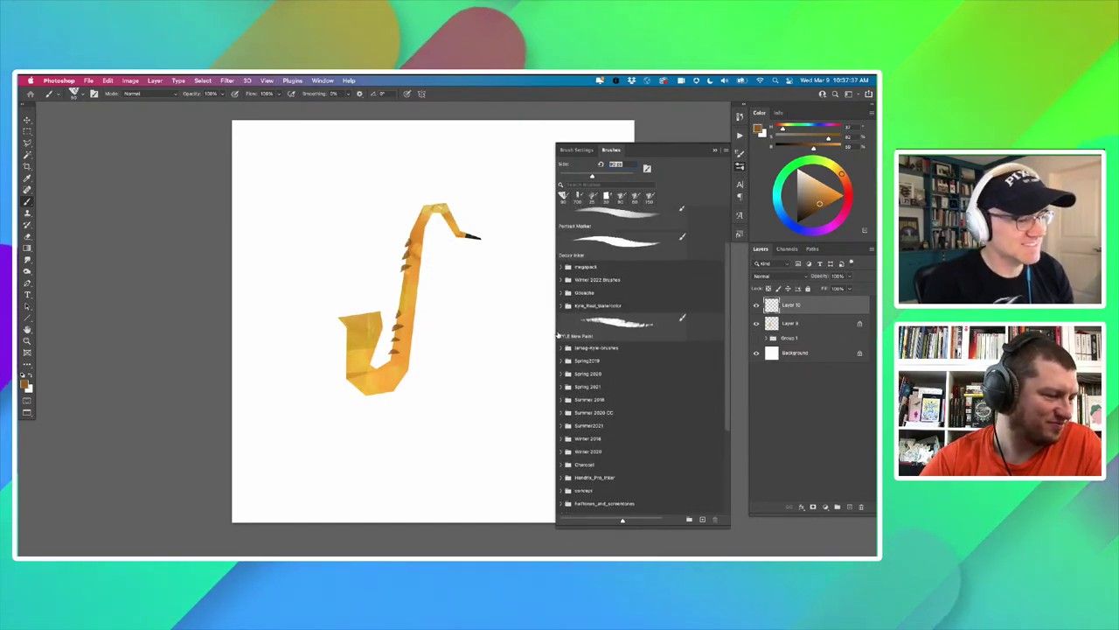
left_click(561, 299)
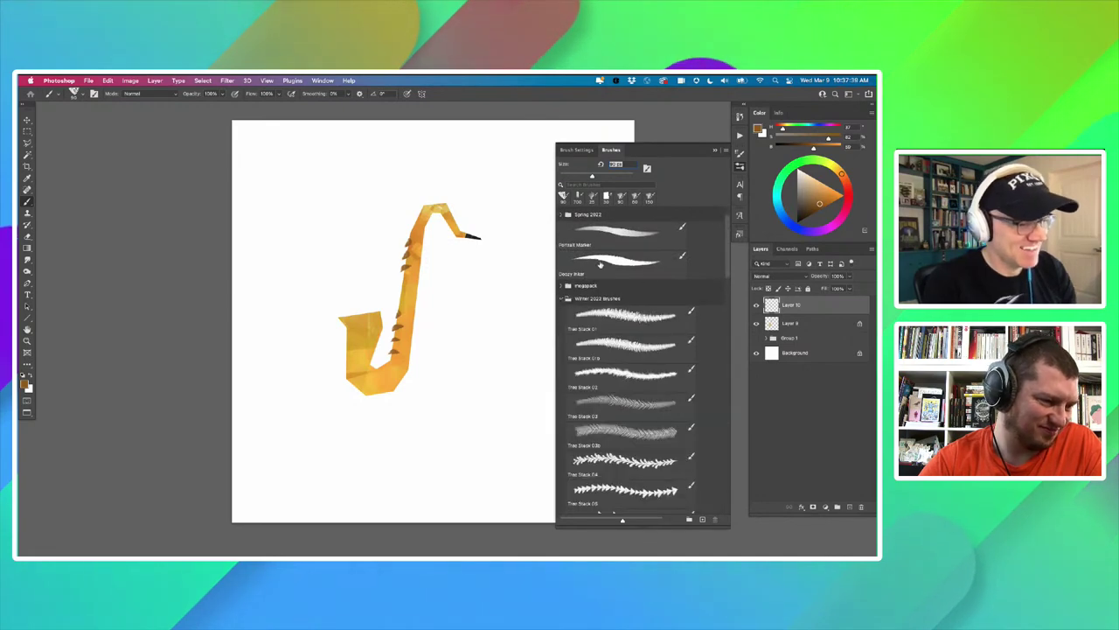
scroll(575, 344, "down", 15)
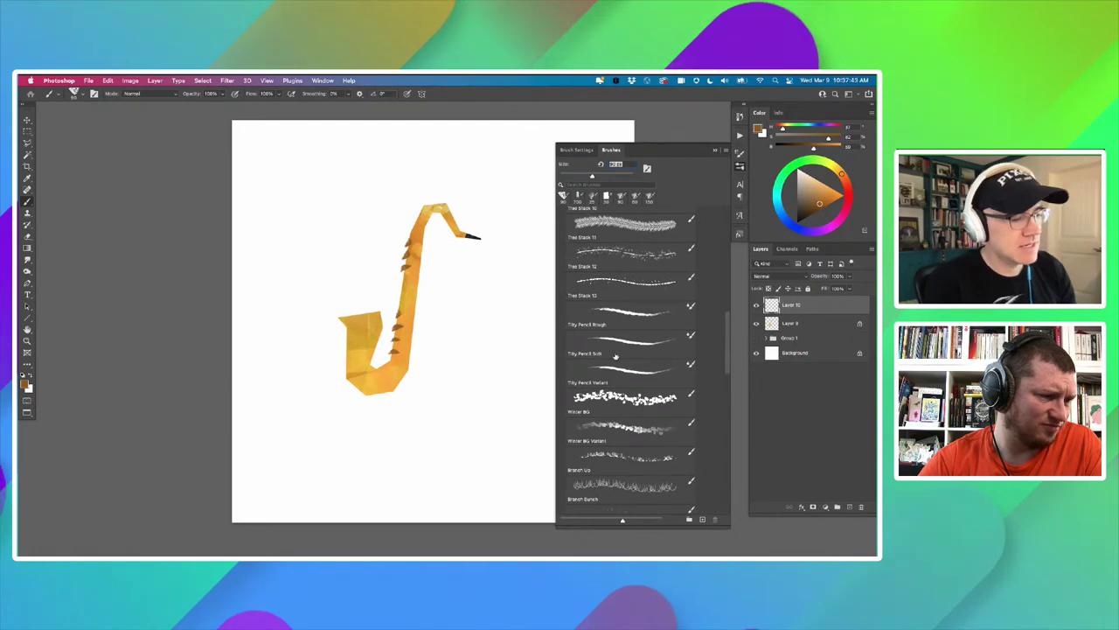
scroll(693, 330, "up", 15)
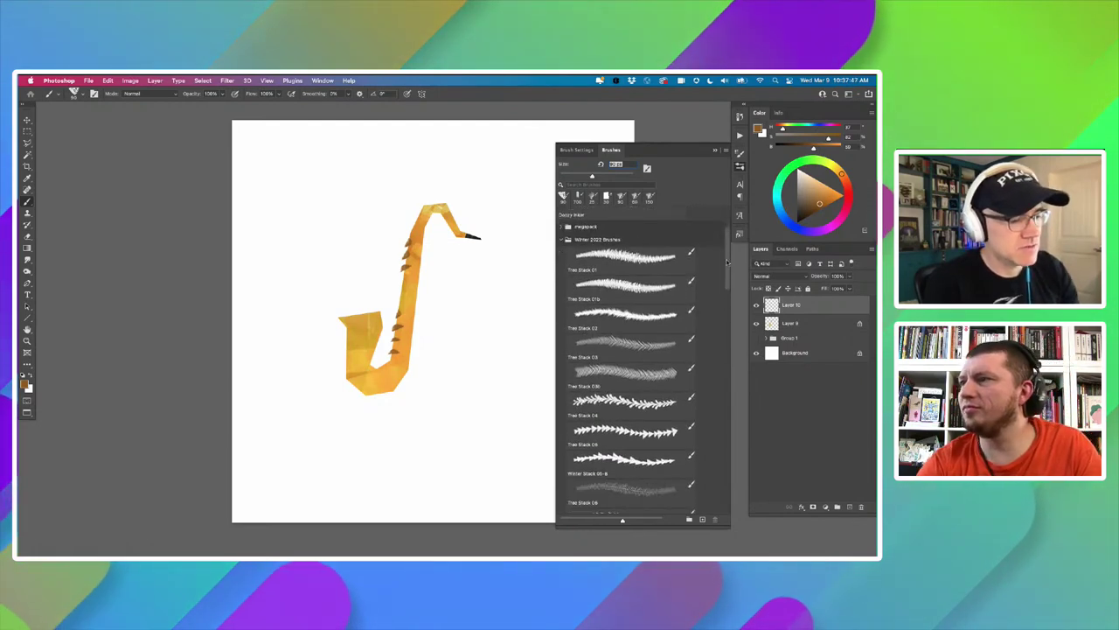
scroll(591, 315, "down", 5)
scroll(591, 323, "down", 3)
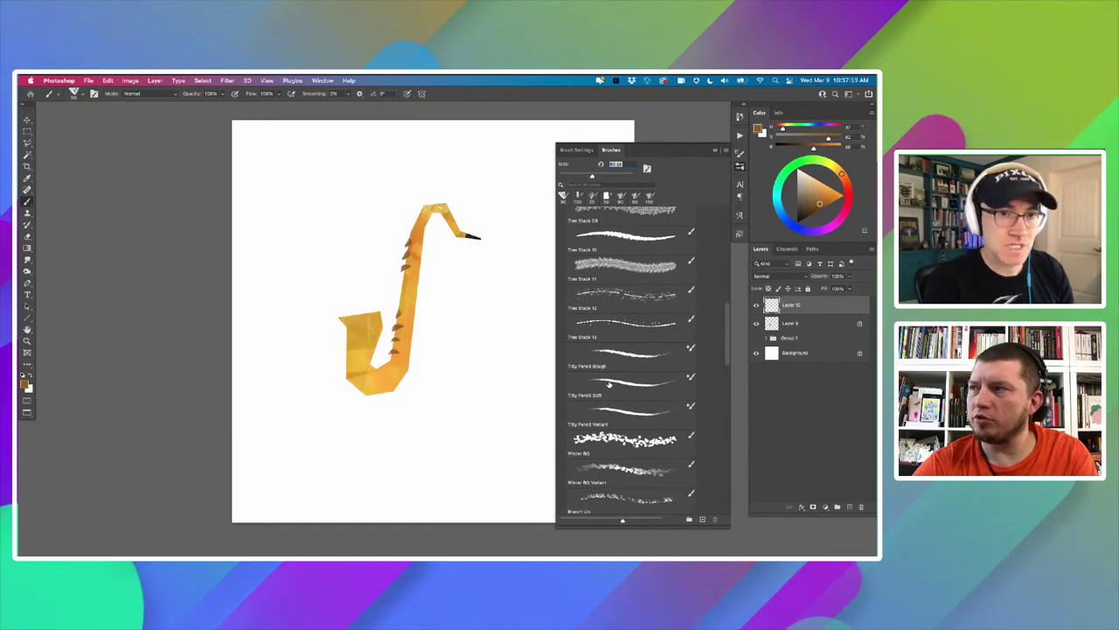
left_click(630, 411)
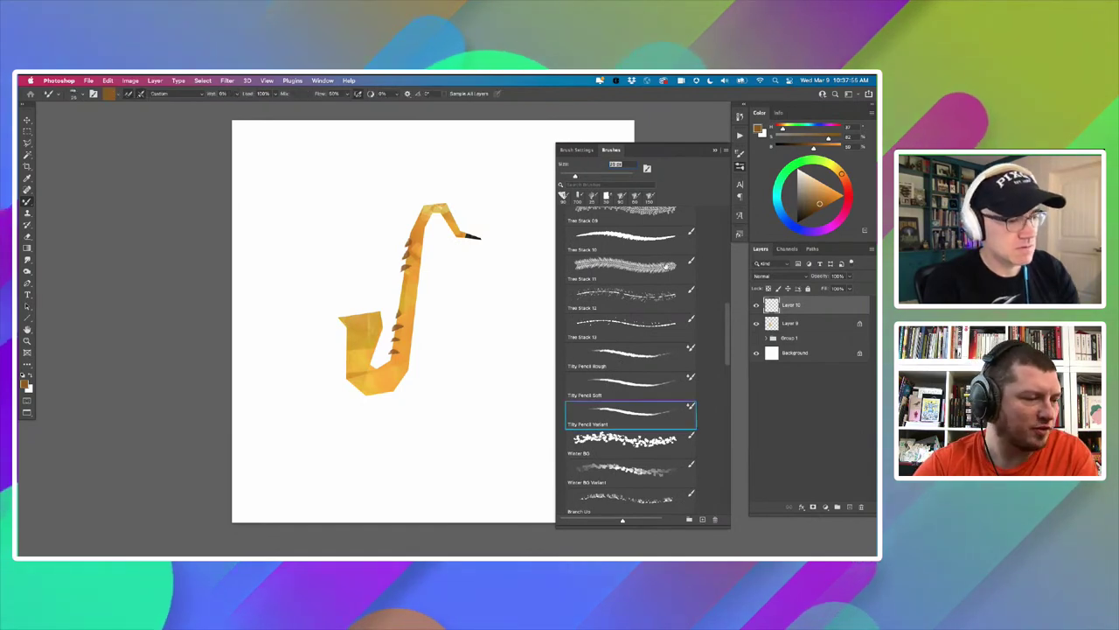
left_click(715, 149)
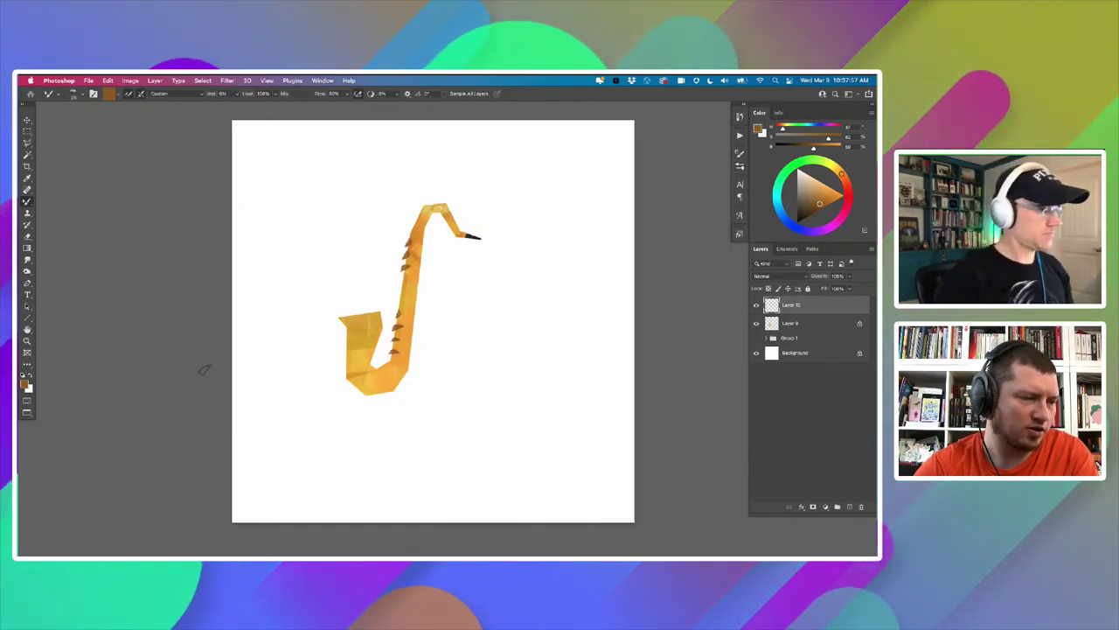
left_click(24, 373)
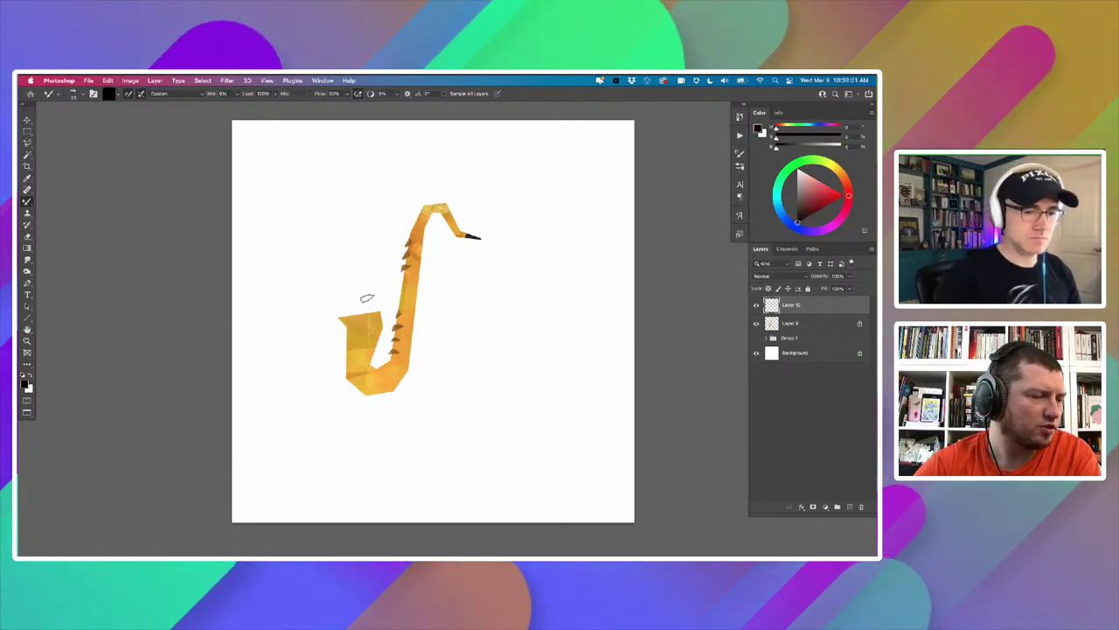
Group the two saxophone layers and move the group slightly left on the canvas.
left_click(772, 325, "shift")
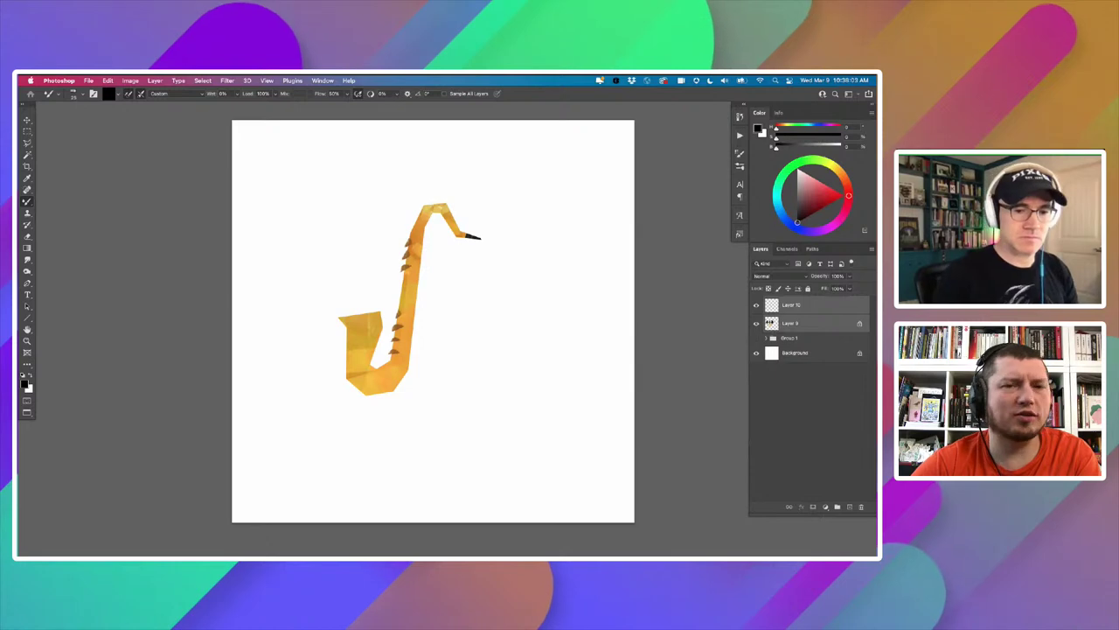
key("super+g")
key("v")
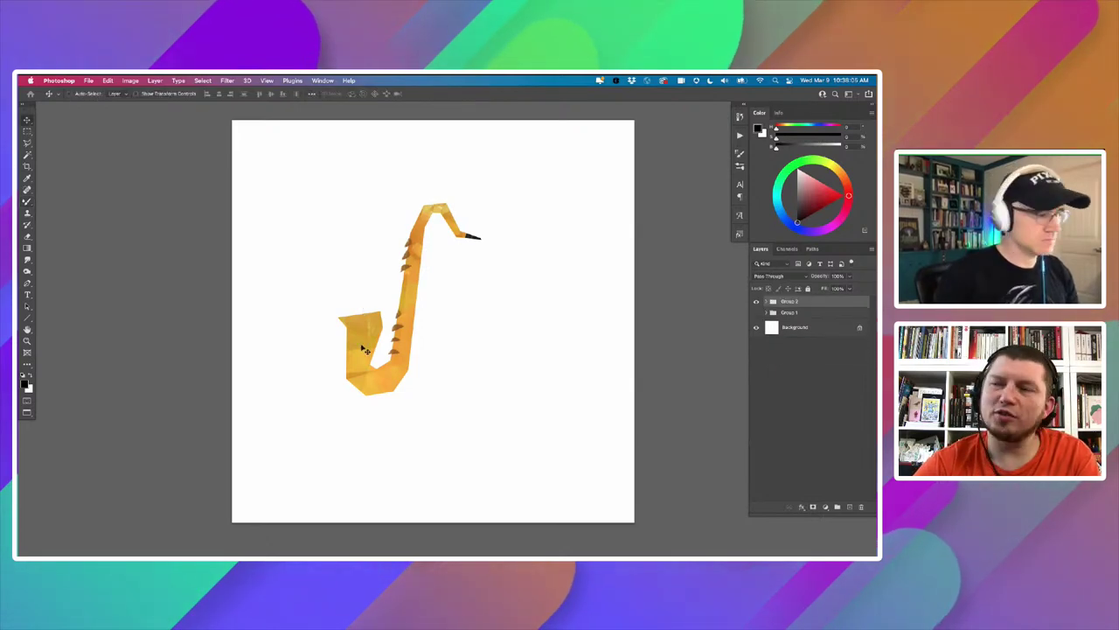
left_click_drag(356, 350, 333, 348)
key("b")
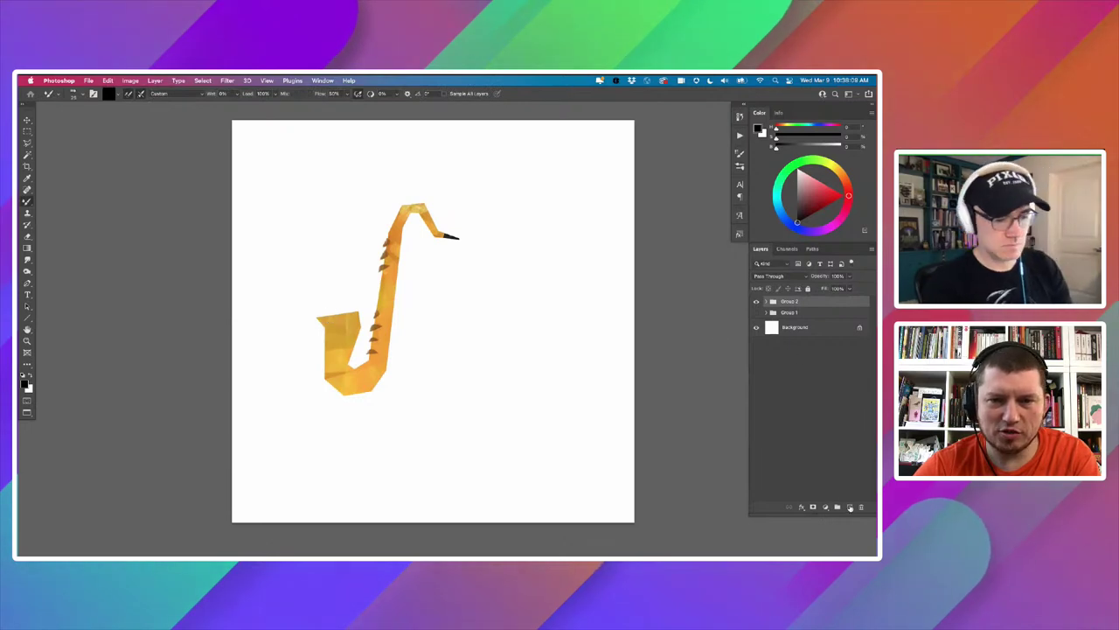
On a new layer, sketch a dog's head at the saxophone's mouthpiece, with a dark nose, mouth, eye, shaded hat, neck and collar.
left_click(850, 507)
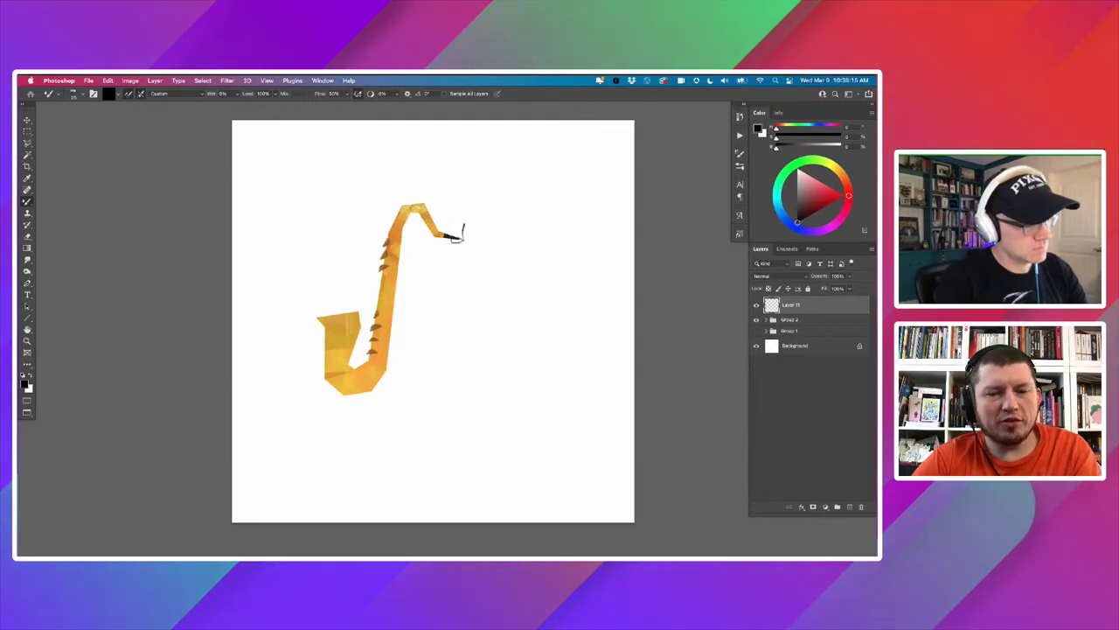
scroll(462, 224, "up", 2)
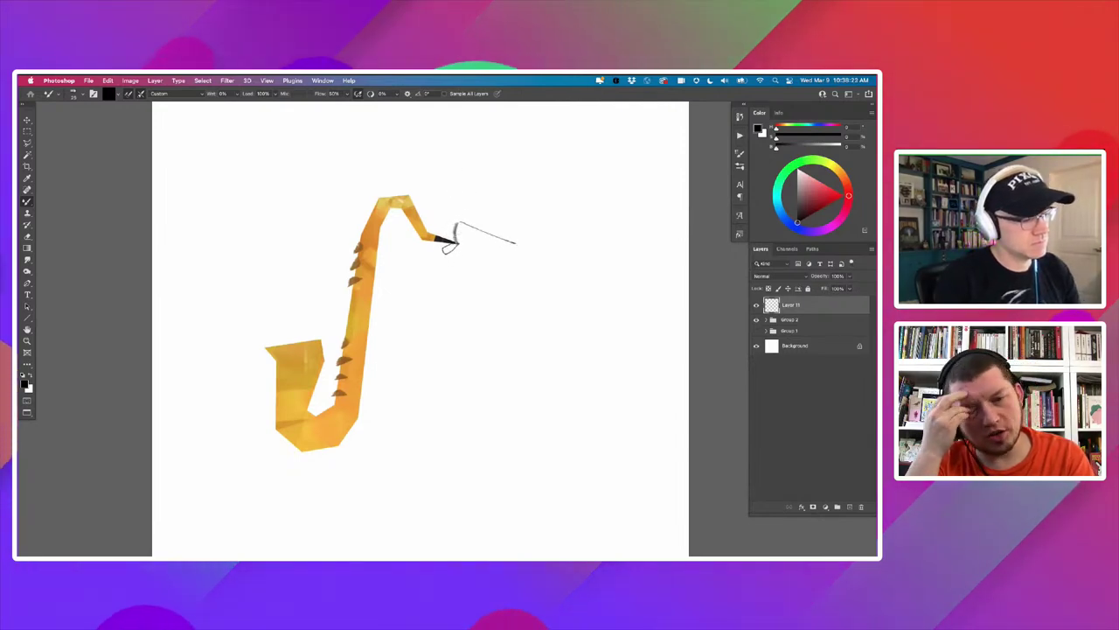
left_click_drag(455, 240, 477, 253)
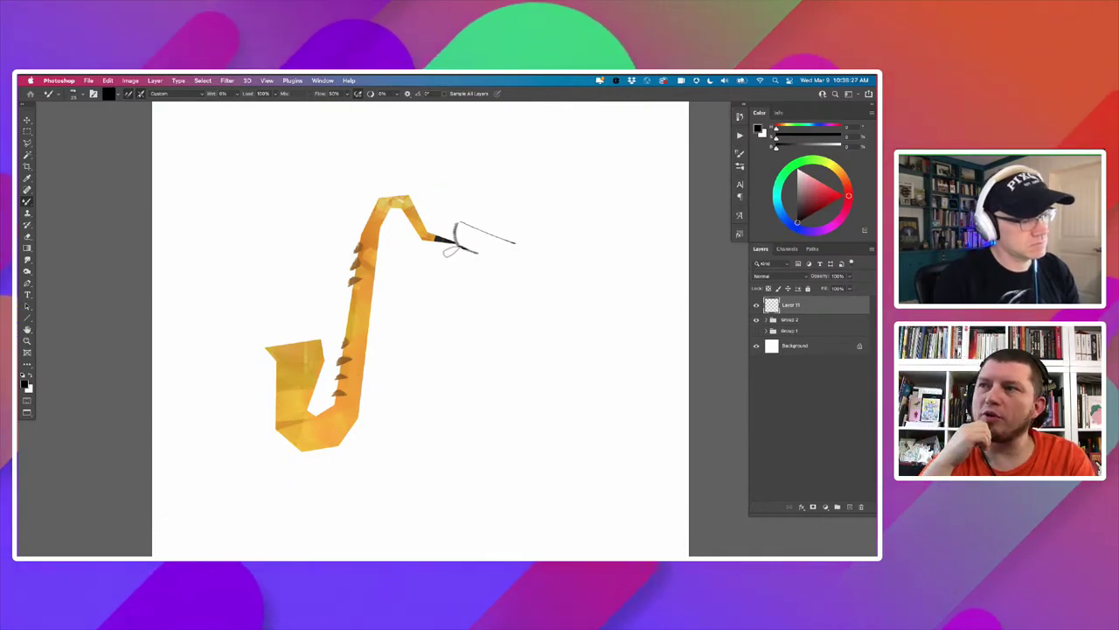
left_click_drag(459, 249, 504, 266)
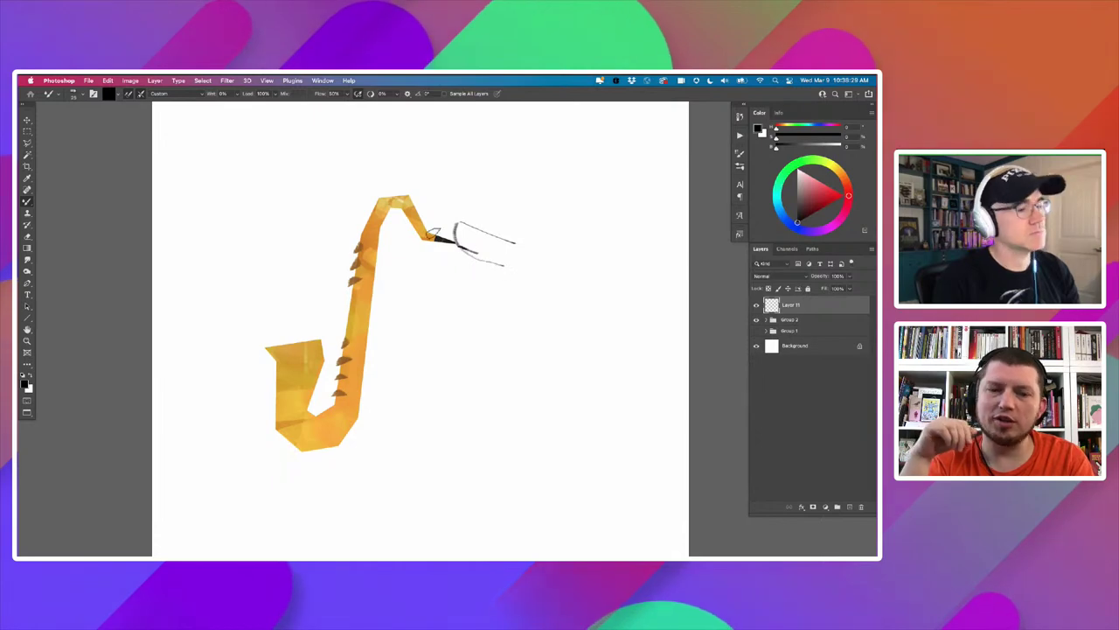
mouse_move(467, 225)
left_mouse_down()
mouse_move(472, 184)
mouse_move(459, 231)
left_mouse_up()
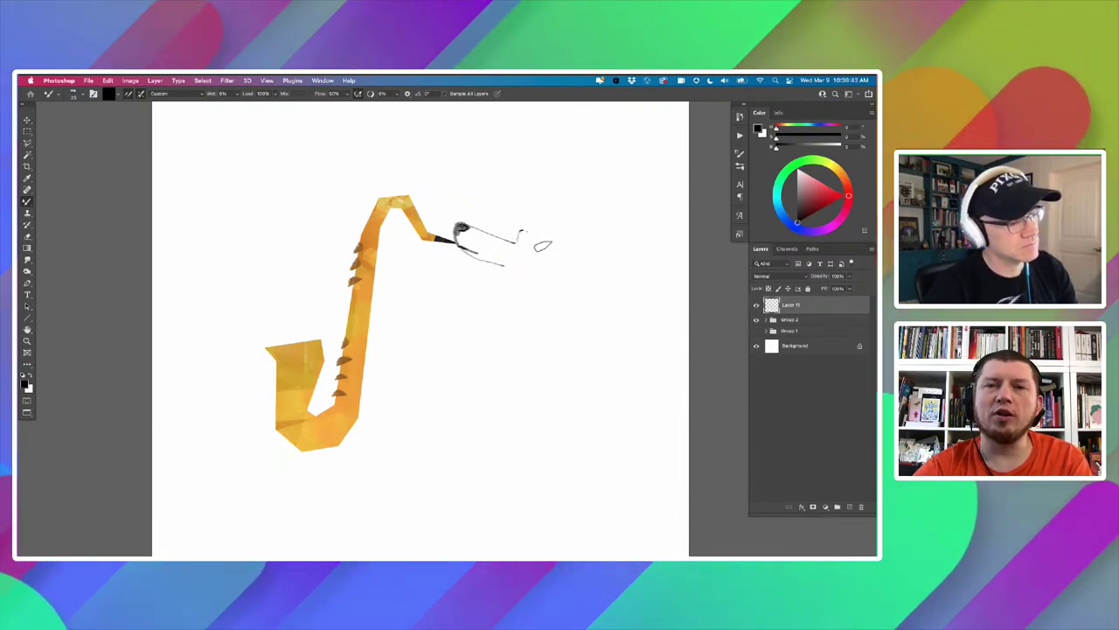
left_click_drag(551, 244, 511, 226)
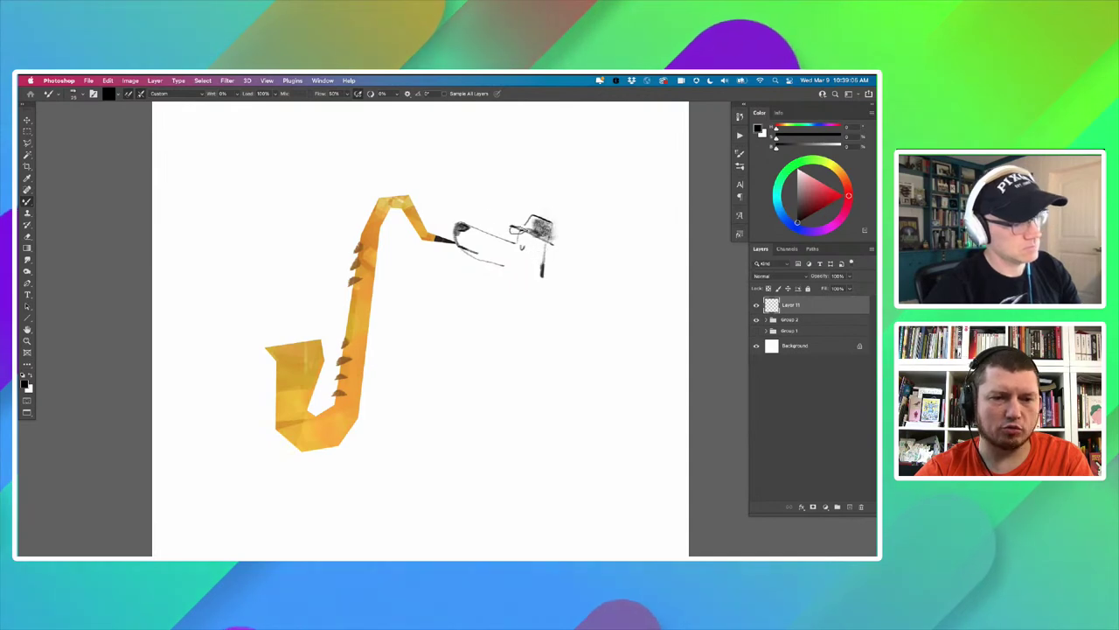
mouse_move(544, 277)
left_mouse_down()
mouse_move(489, 284)
mouse_move(474, 263)
mouse_move(515, 269)
left_mouse_up()
key("ctrl+z")
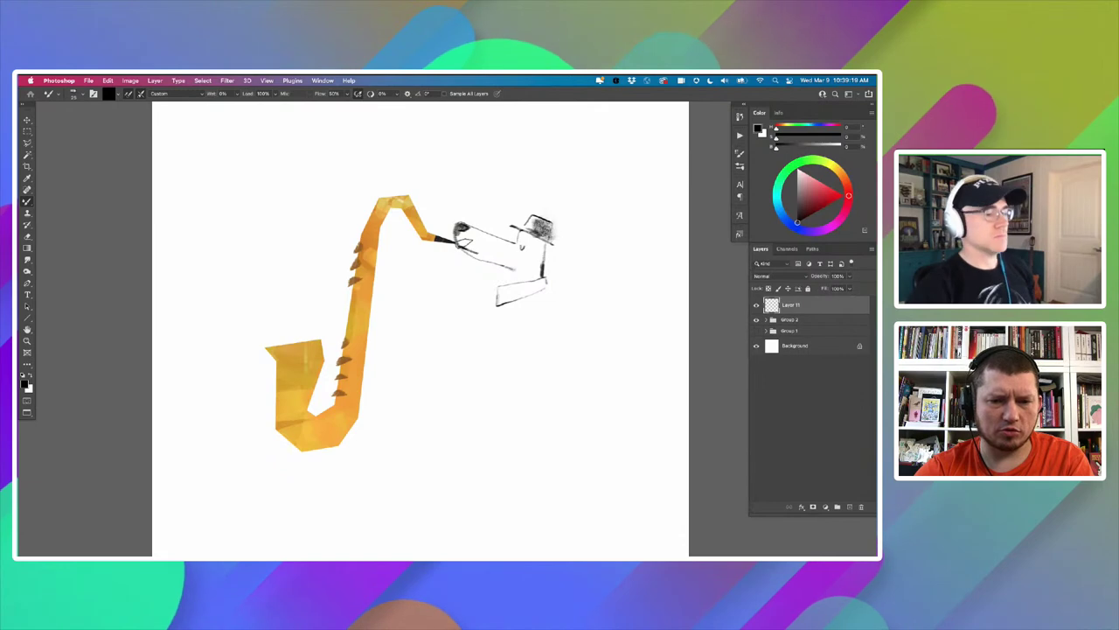
Sketch and lightly shade the dog's bent upper arm, with a cuff and fingers gripping the saxophone's upper keys.
left_click_drag(427, 362, 464, 349)
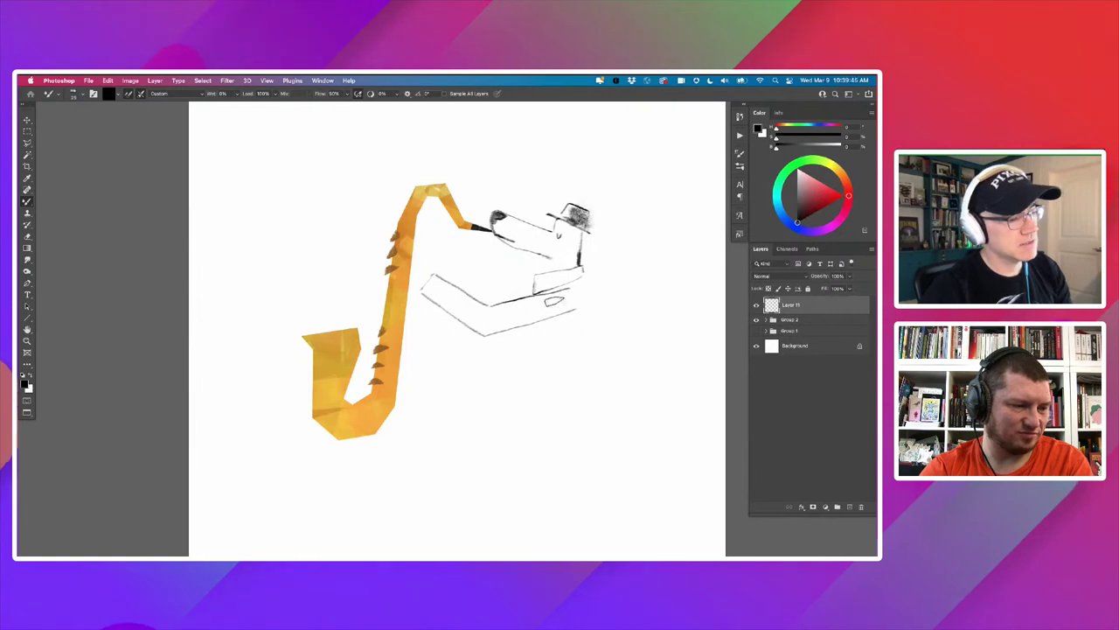
left_click_drag(553, 310, 513, 320)
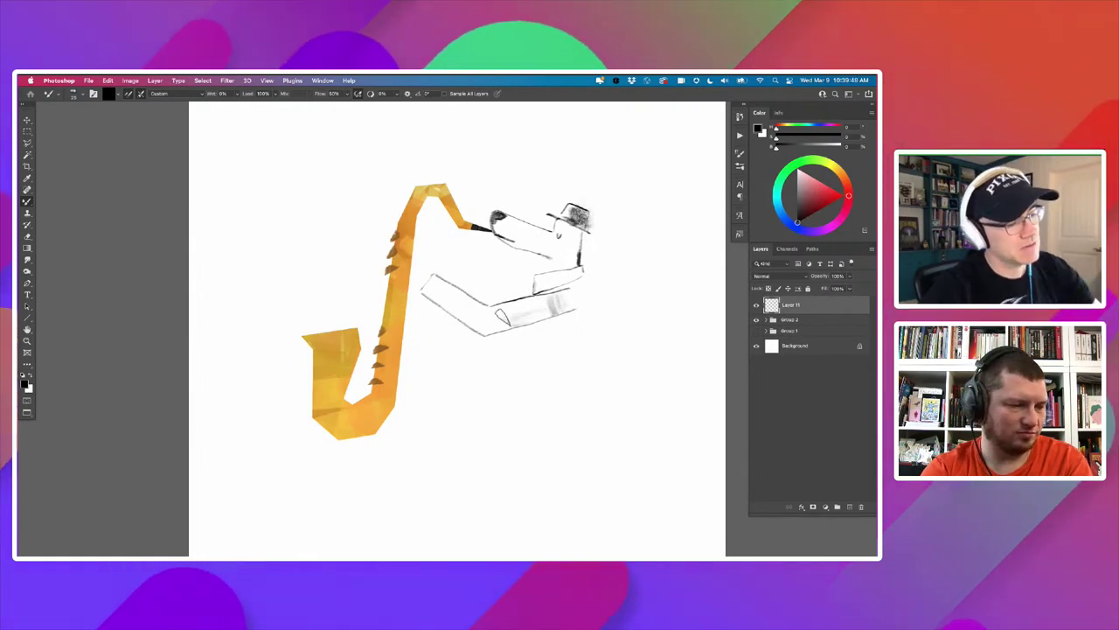
mouse_move(511, 315)
left_mouse_down()
mouse_move(559, 294)
mouse_move(555, 305)
mouse_move(501, 305)
mouse_move(502, 325)
mouse_move(569, 312)
left_mouse_up()
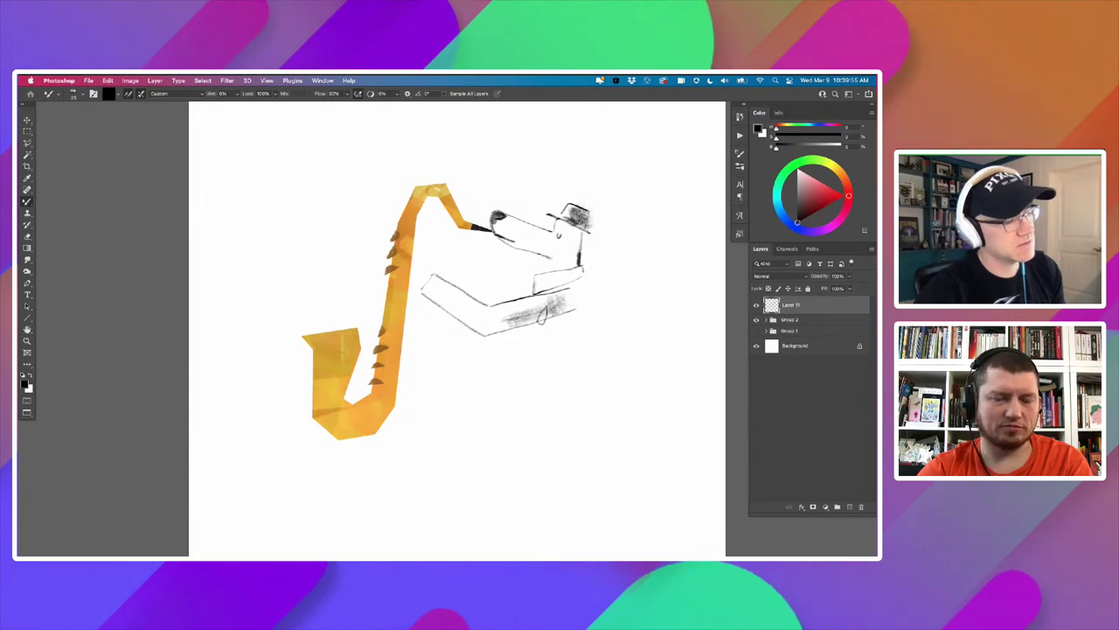
key("ctrl+z")
mouse_move(449, 300)
left_mouse_down()
mouse_move(453, 320)
mouse_move(471, 318)
left_mouse_up()
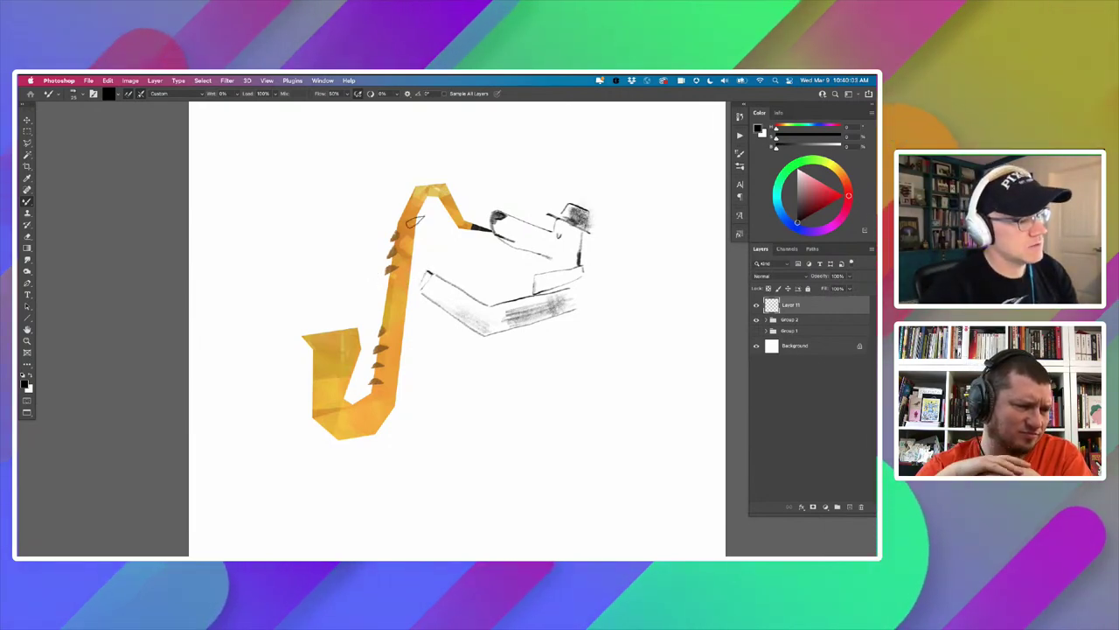
left_click_drag(424, 270, 395, 242)
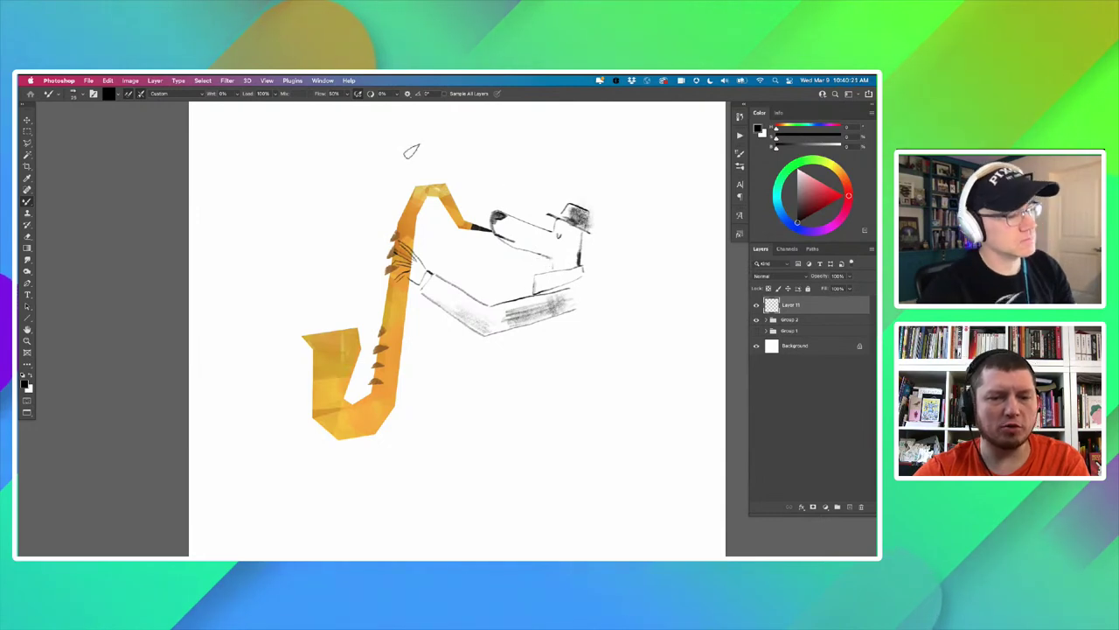
Draw a floppy ear flying out behind the dog's head below the hat and shade it dark.
mouse_move(568, 243)
left_mouse_down()
mouse_move(597, 266)
mouse_move(610, 262)
left_mouse_up()
left_click_drag(558, 232, 579, 237)
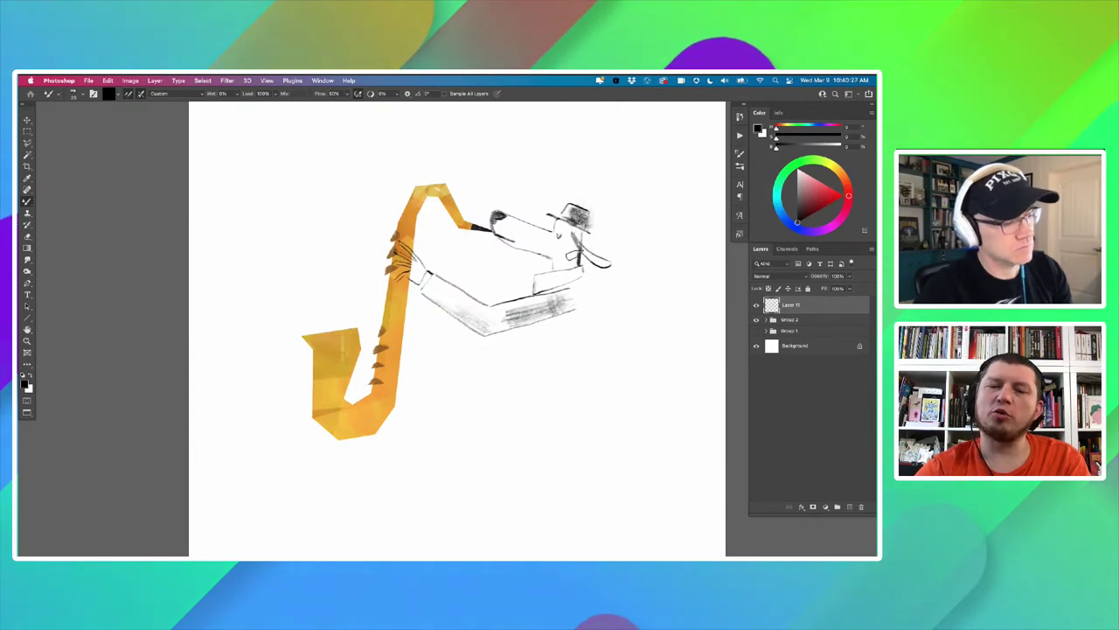
left_click_drag(576, 249, 605, 263)
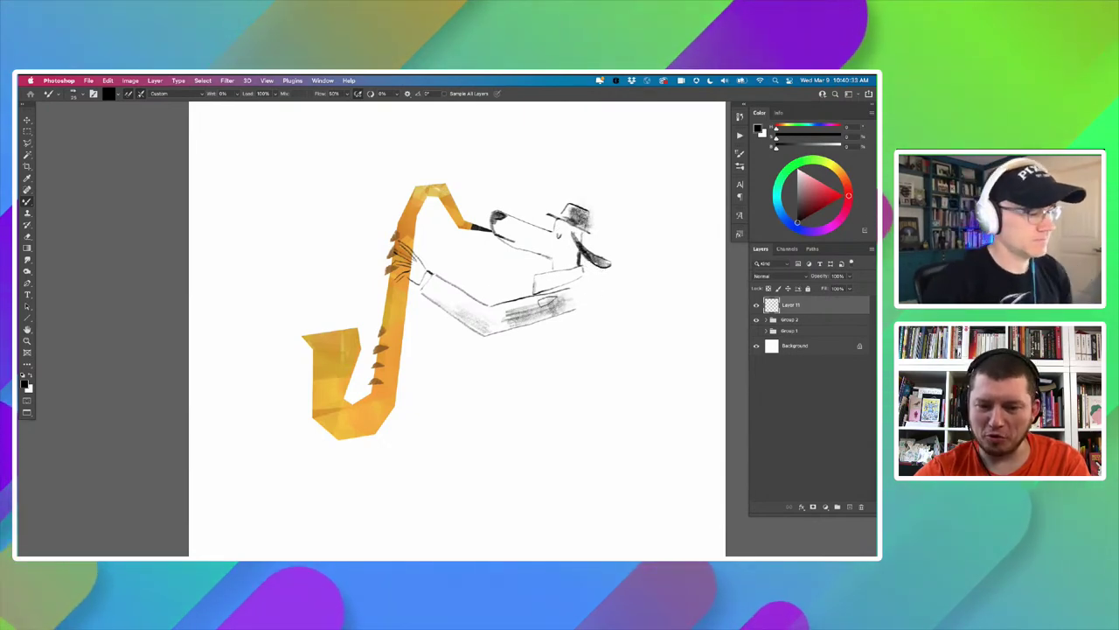
Darken the shading on the dog's upper sleeve and draw a straight back line down from the shoulder.
left_click_drag(533, 312, 566, 302)
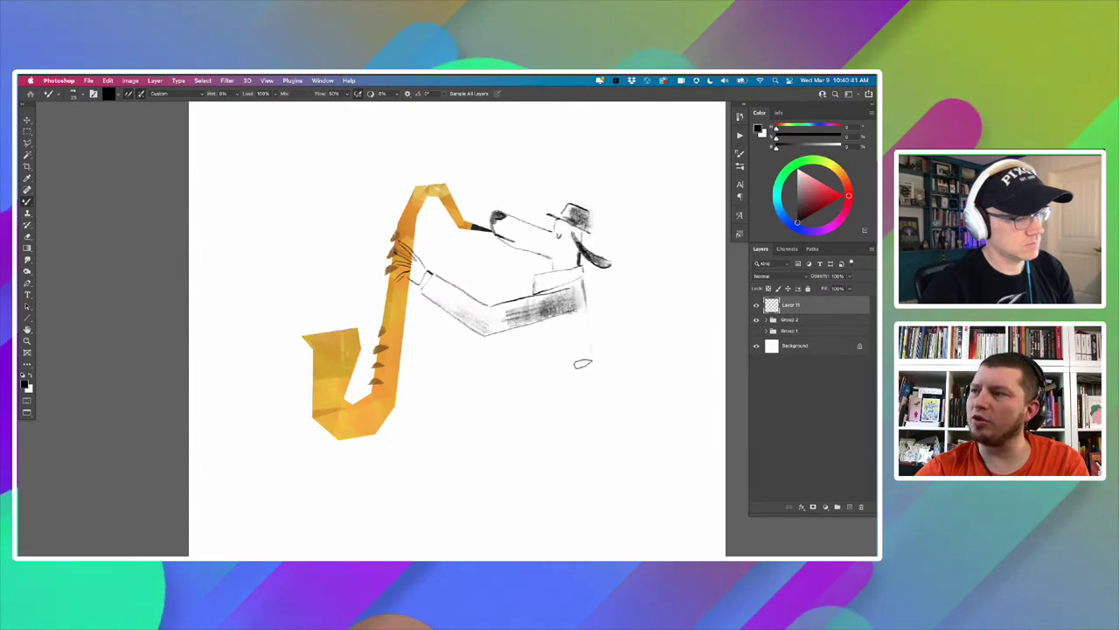
left_click_drag(593, 311, 593, 376)
key("ctrl+z")
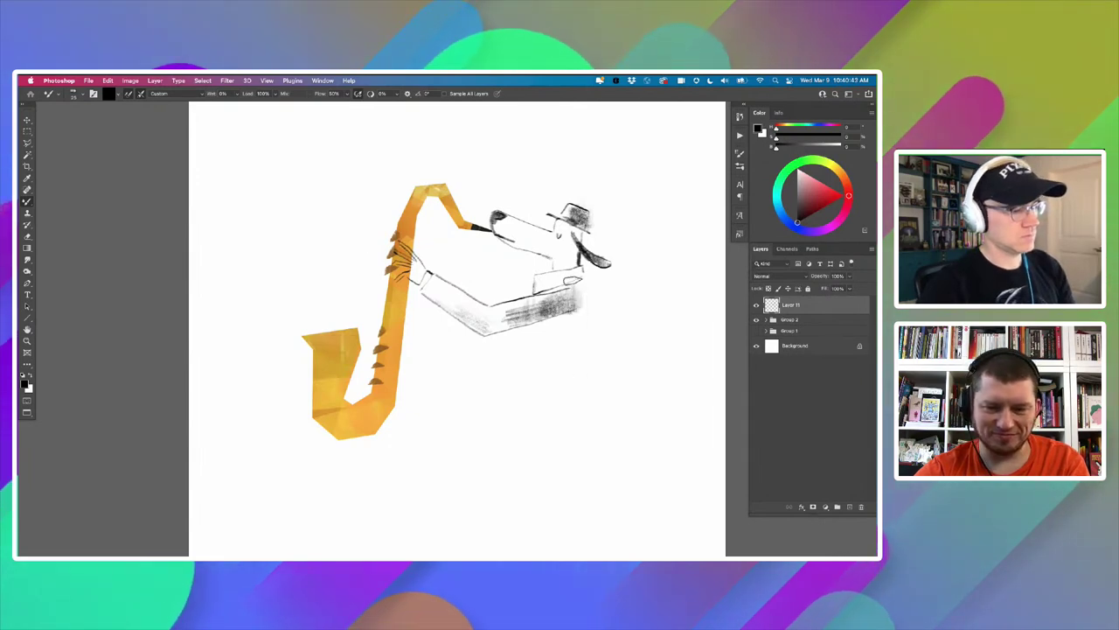
left_click_drag(584, 307, 585, 385)
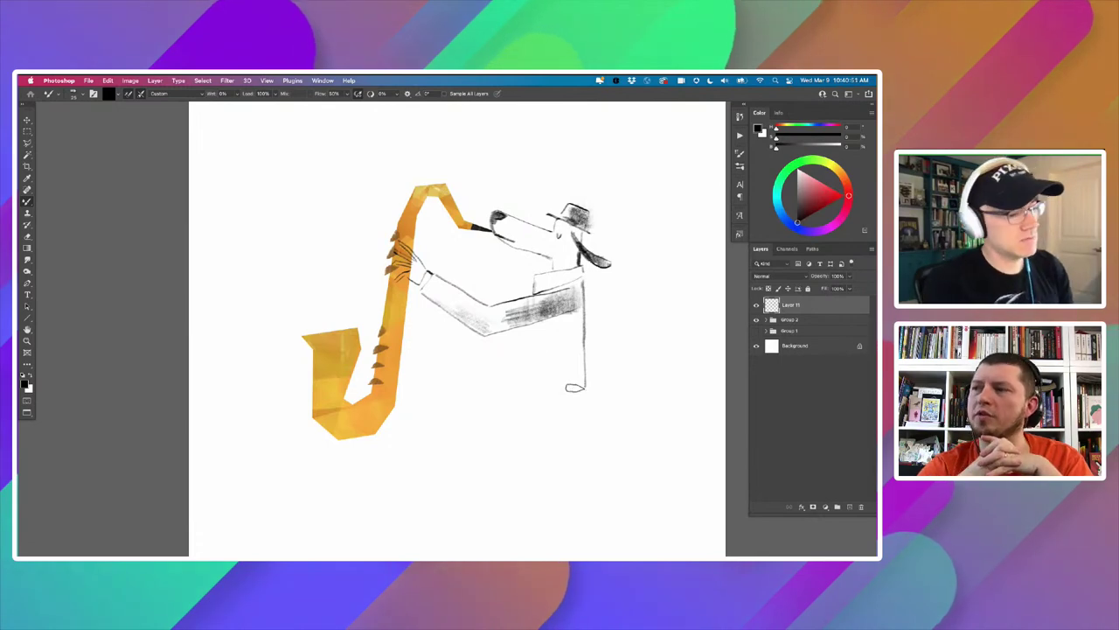
Sketch the jacket's lower edge and the dog's second arm, with a cuff and fingers on the saxophone's lower keys.
left_click_drag(584, 388, 522, 385)
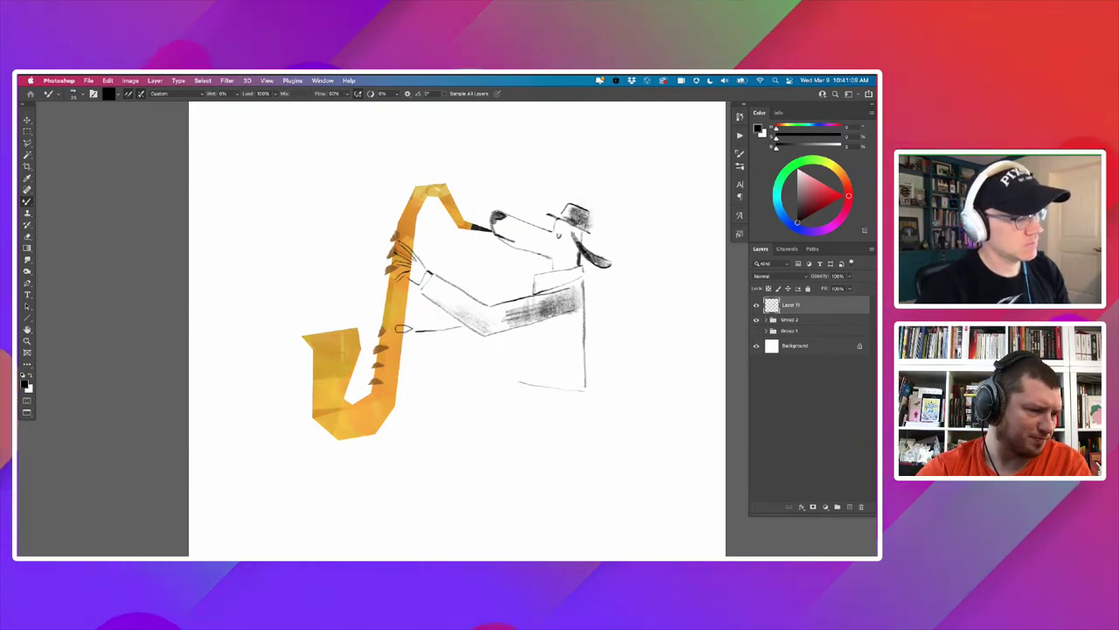
mouse_move(416, 333)
left_mouse_down()
mouse_move(389, 321)
mouse_move(402, 334)
mouse_move(371, 349)
left_mouse_up()
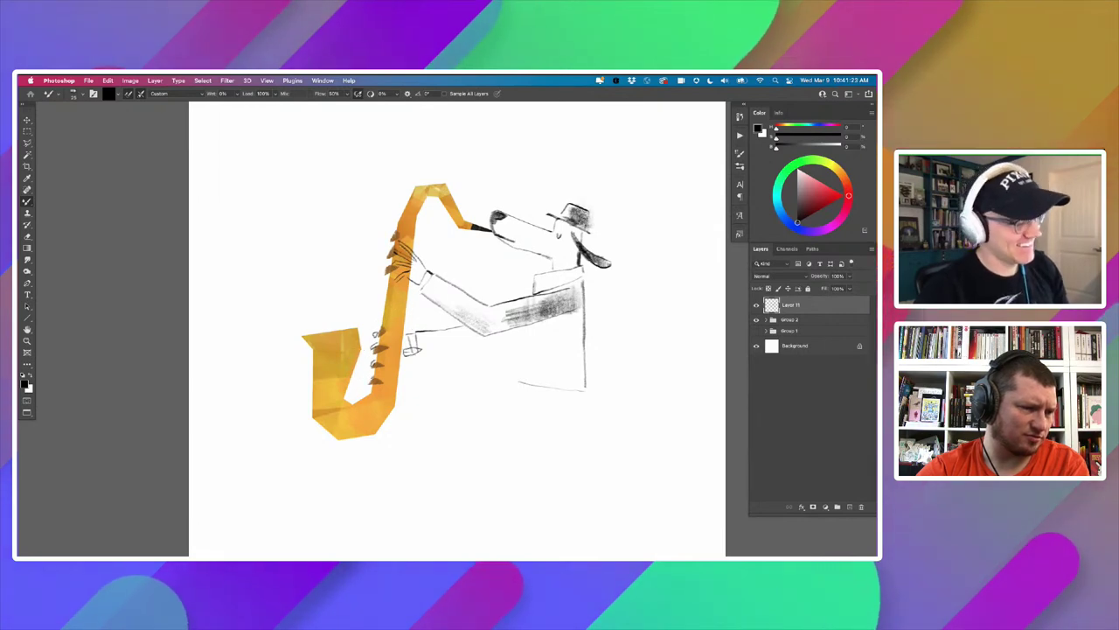
left_click_drag(422, 359, 496, 343)
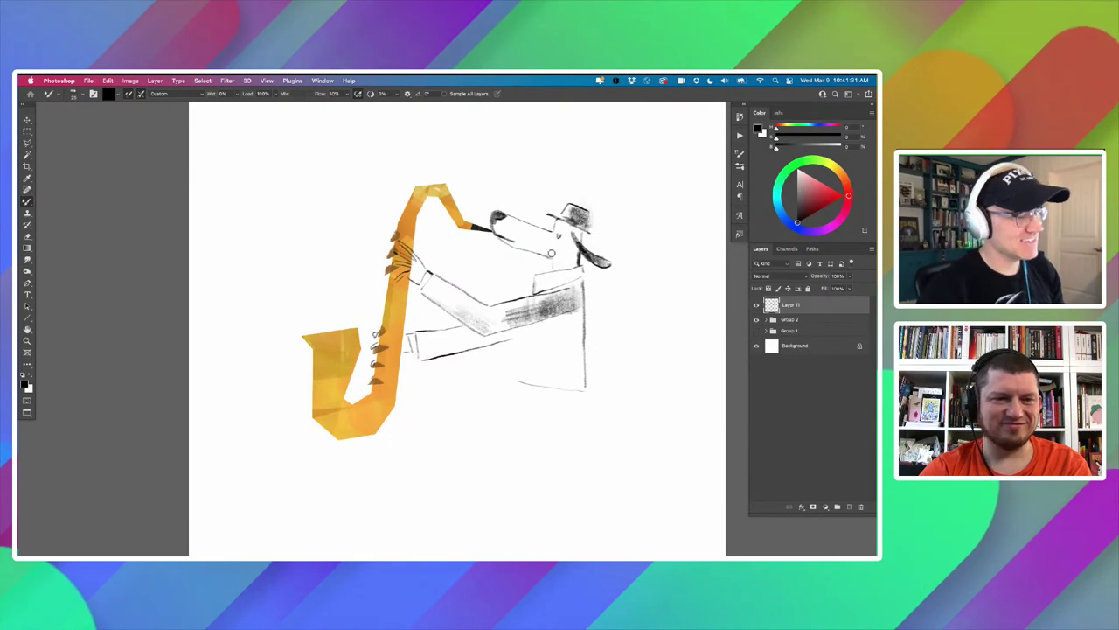
Sketch the dog's bent leg below the jacket, shade its thigh, and rough in the knee and a raised foot in front.
key("super+minus")
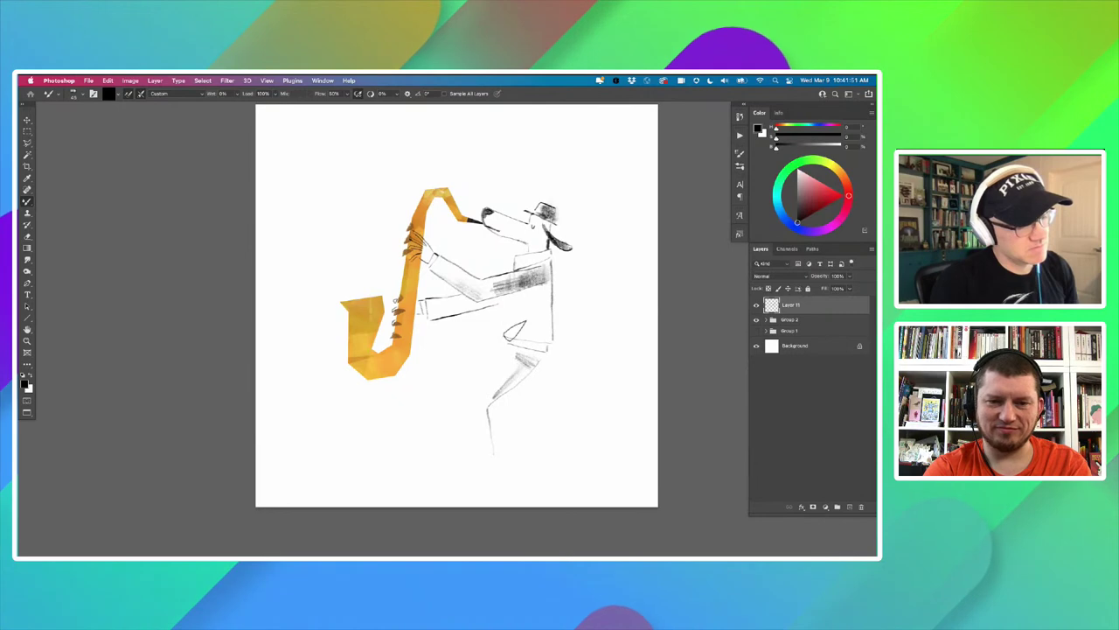
mouse_move(466, 411)
left_mouse_down()
mouse_move(447, 404)
mouse_move(466, 415)
left_mouse_up()
left_click_drag(394, 415, 402, 456)
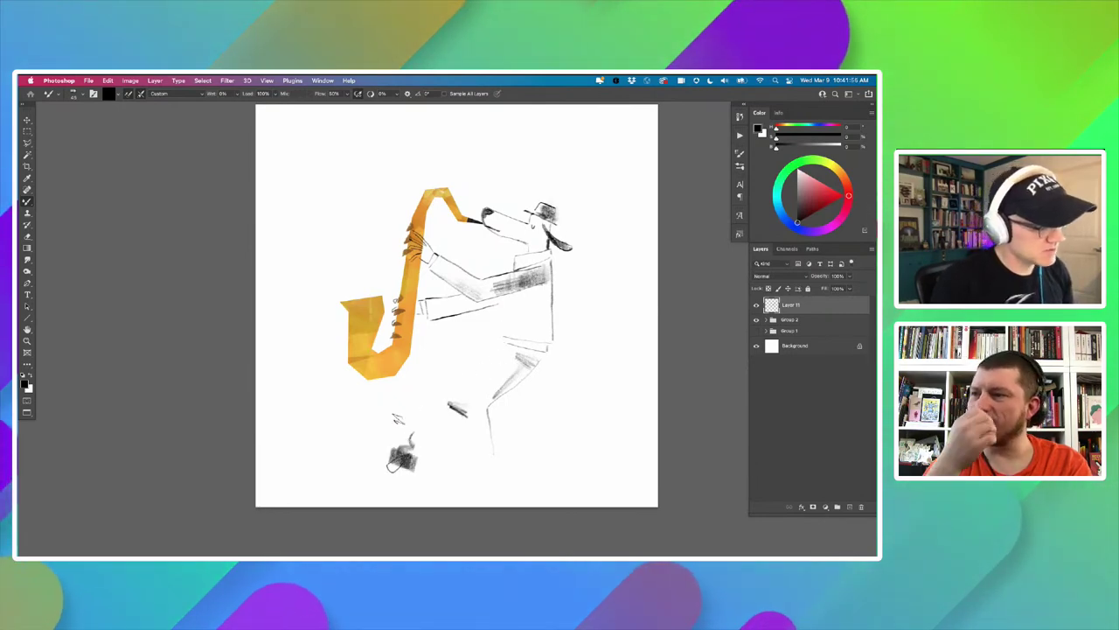
Undo the raised foot, the knee marks and the dark thigh shading, keeping the leg's outline.
key("super+z")
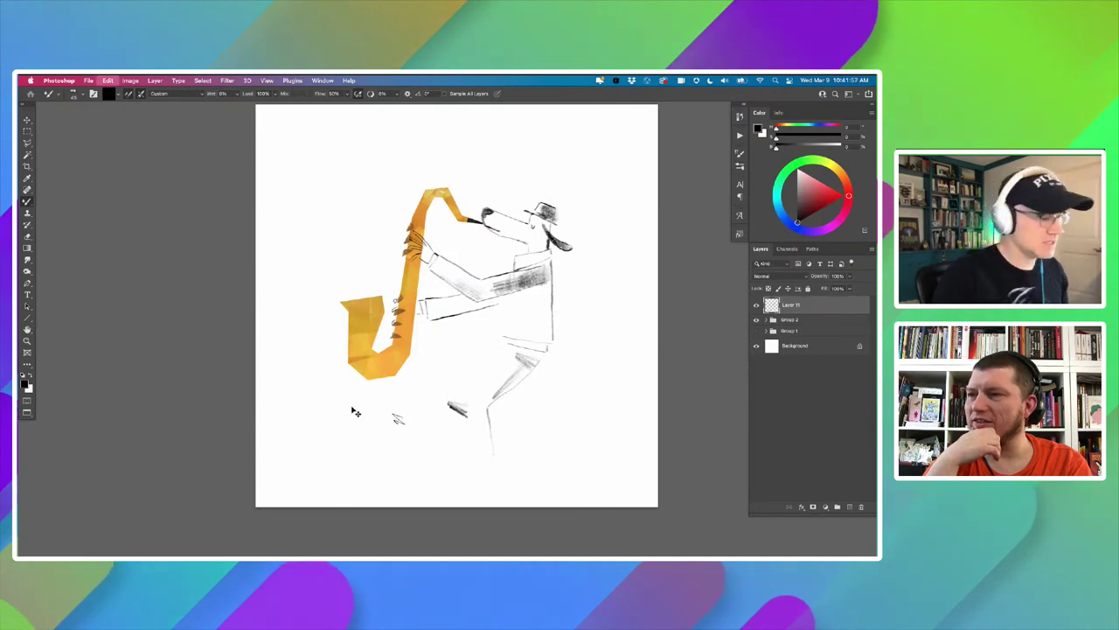
key("super+z")
key("super+z")
key("super+z")
key("super+z")
key("super+z")
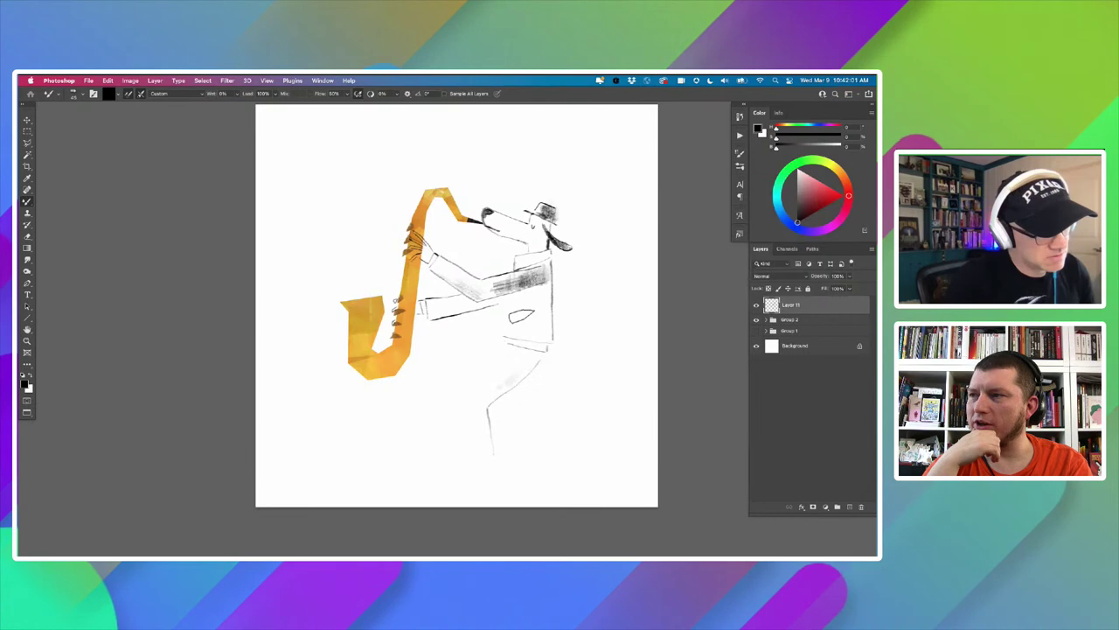
key("super+z")
Shade the jacket body with grainy pencil, draw its dark front edge, and fill the dog's lower leg with grainy shading.
left_click_drag(517, 376, 537, 357)
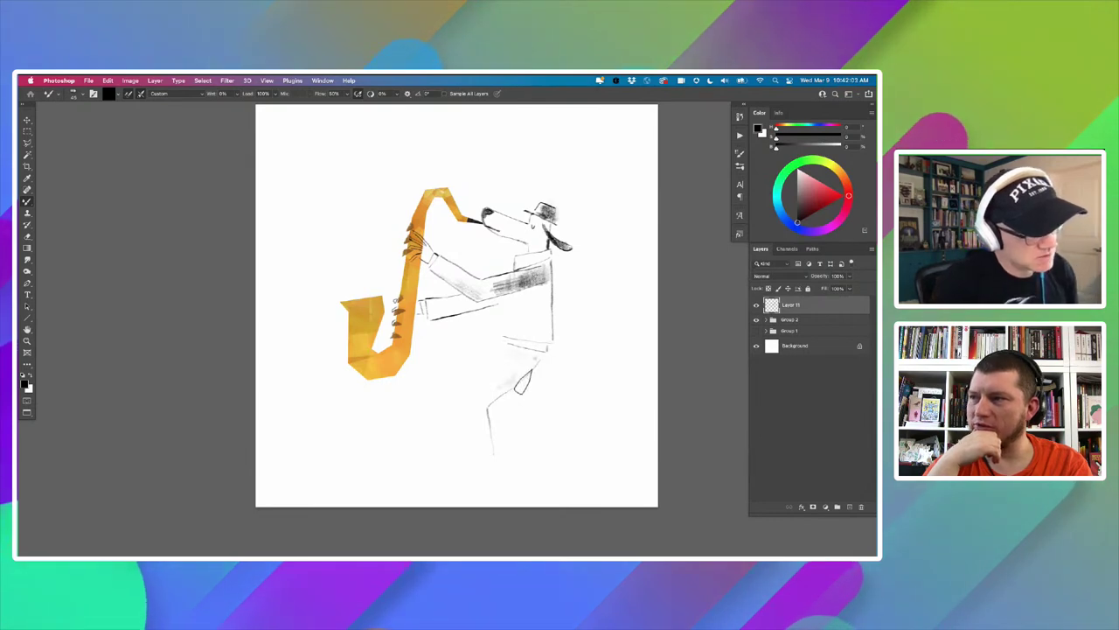
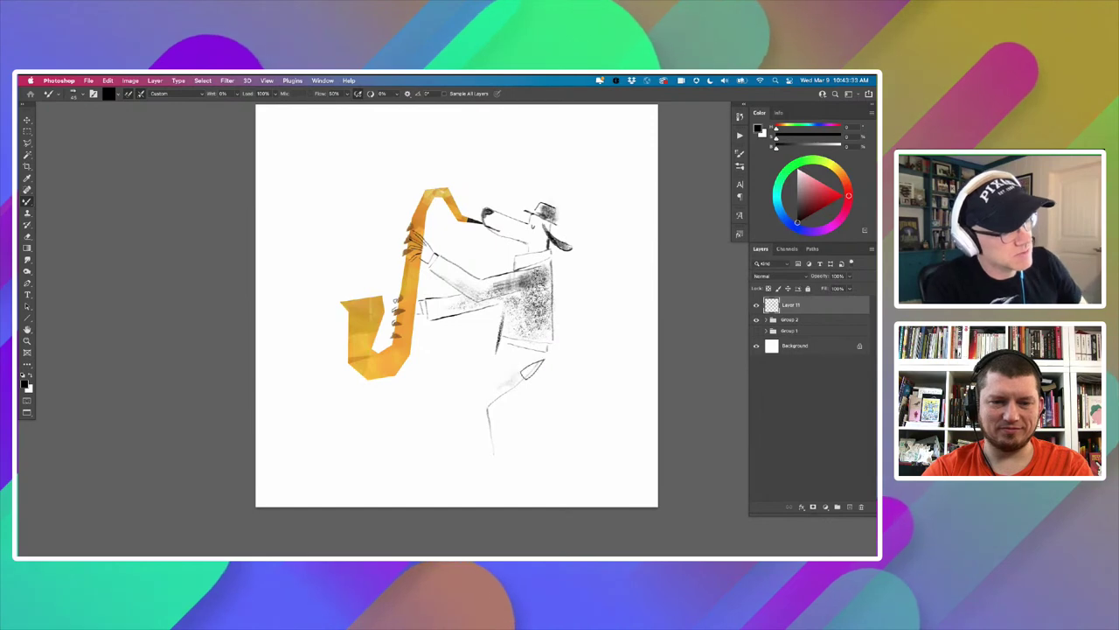
mouse_move(475, 427)
left_mouse_down()
mouse_move(482, 450)
mouse_move(481, 417)
left_mouse_up()
key("ctrl+z")
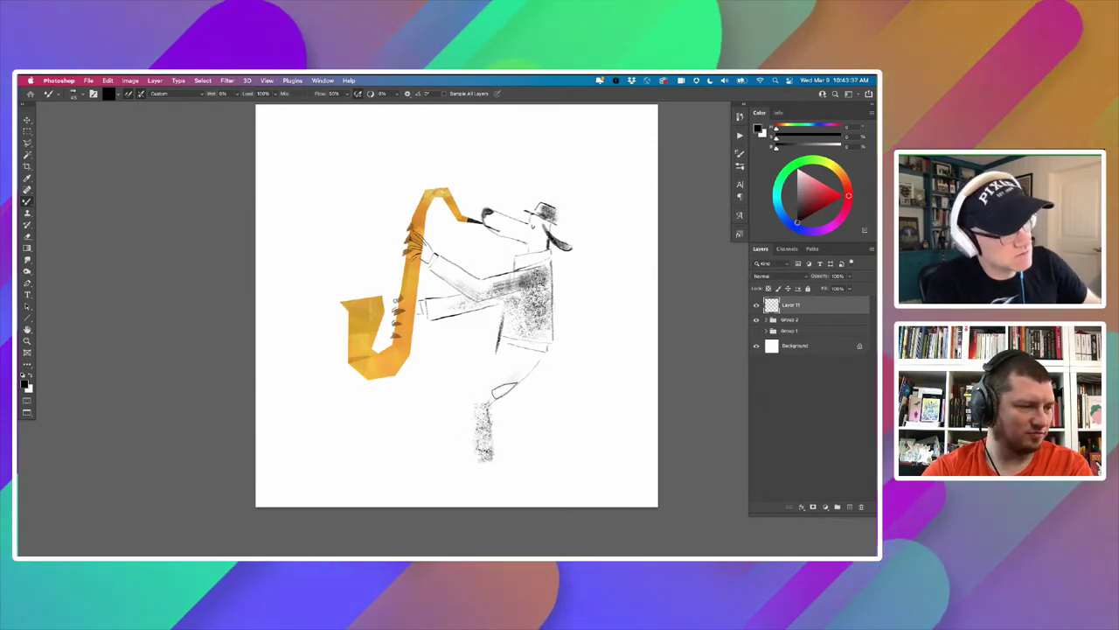
left_click_drag(487, 194, 511, 186)
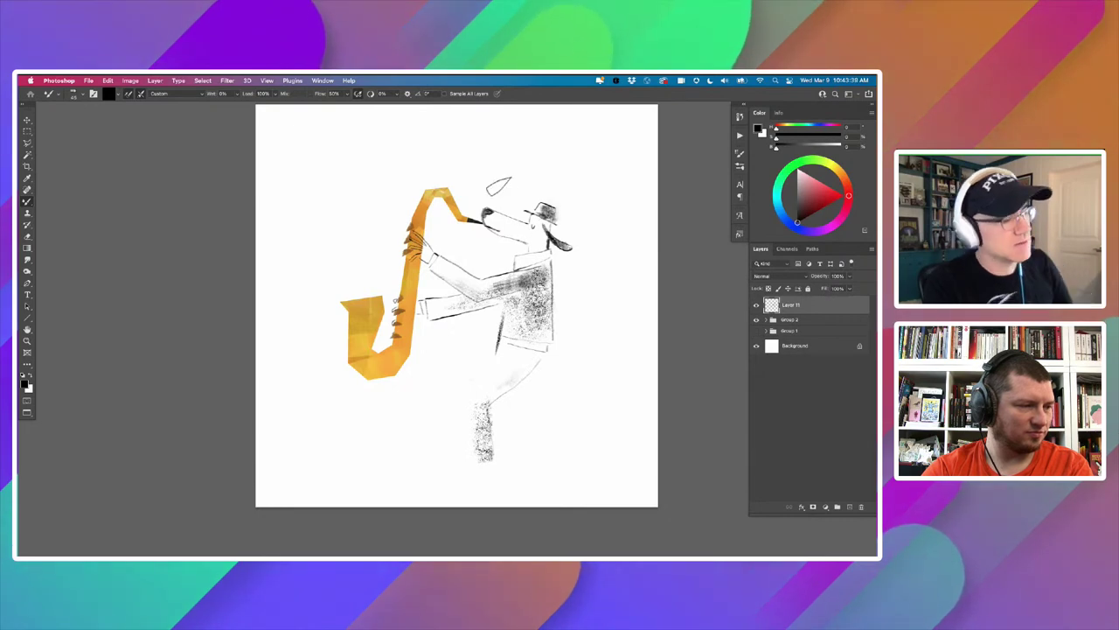
key("super+z")
Darken the jacket body and fill both of the dog's forearm sleeves with grainy pencil shading.
scroll(541, 243, "up", 3)
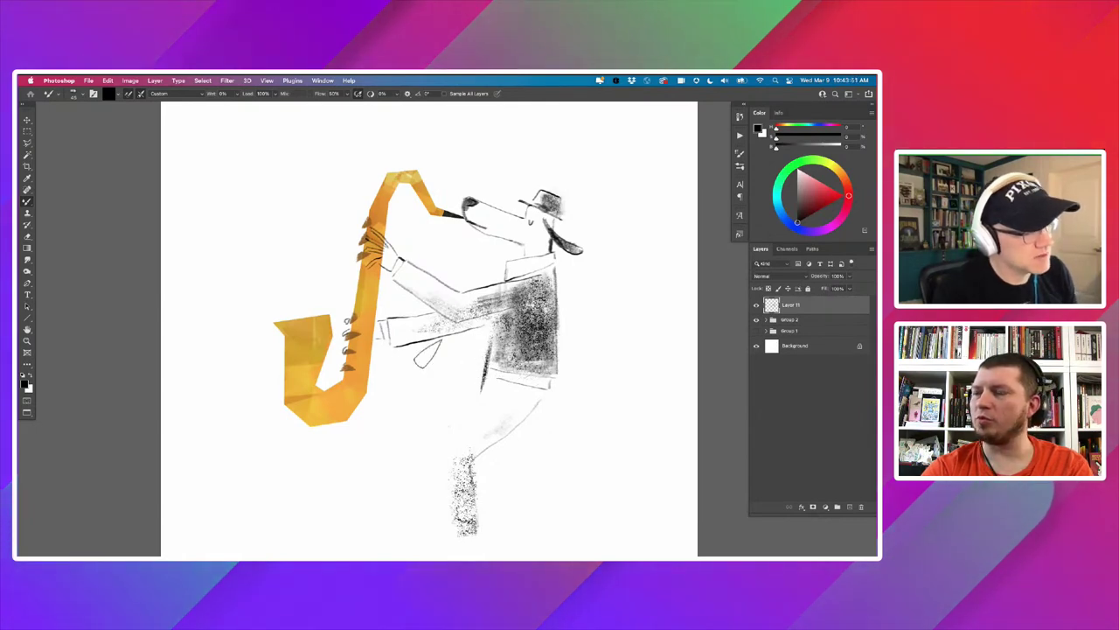
left_click_drag(454, 376, 477, 335)
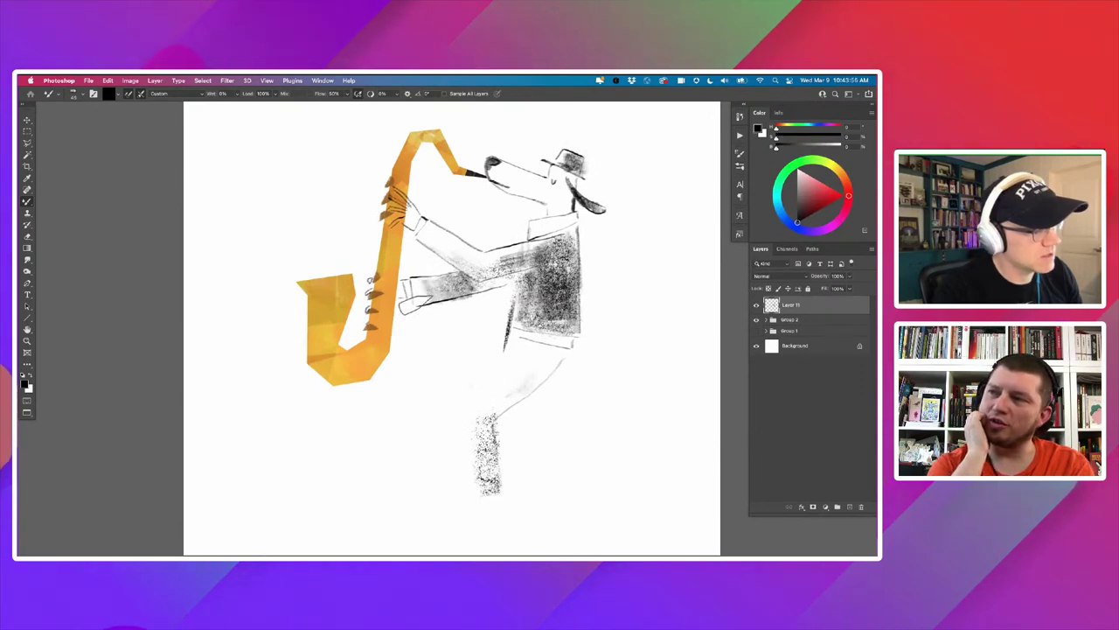
mouse_move(420, 258)
left_mouse_down()
mouse_move(457, 273)
mouse_move(428, 257)
mouse_move(459, 262)
mouse_move(498, 232)
left_mouse_up()
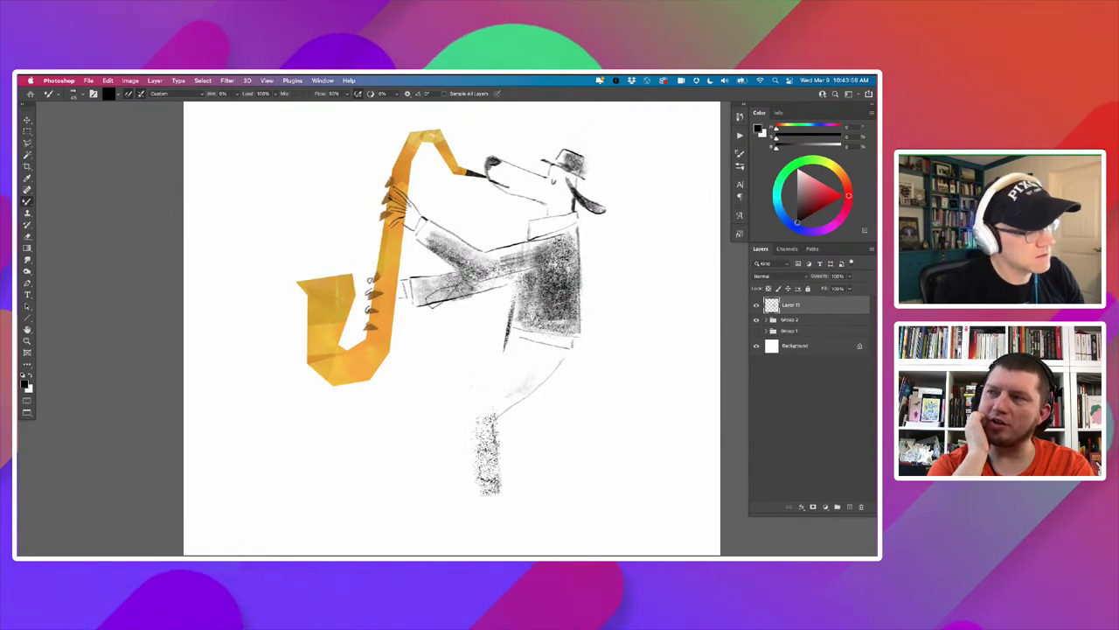
Shade the thigh dark, outline the front of the knee and shin, and draw two dark pointed shoes under the leg.
mouse_move(523, 352)
left_mouse_down()
mouse_move(506, 393)
mouse_move(544, 348)
mouse_move(540, 337)
mouse_move(527, 354)
mouse_move(519, 344)
mouse_move(502, 389)
mouse_move(520, 347)
mouse_move(486, 395)
mouse_move(501, 351)
mouse_move(475, 394)
left_mouse_up()
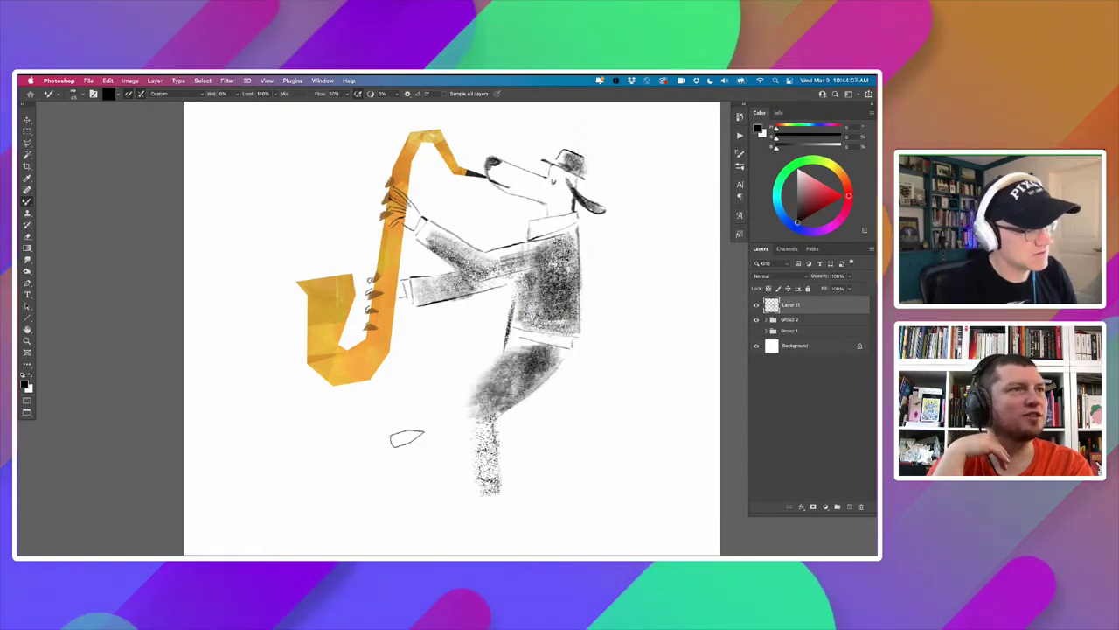
left_click_drag(509, 358, 457, 416)
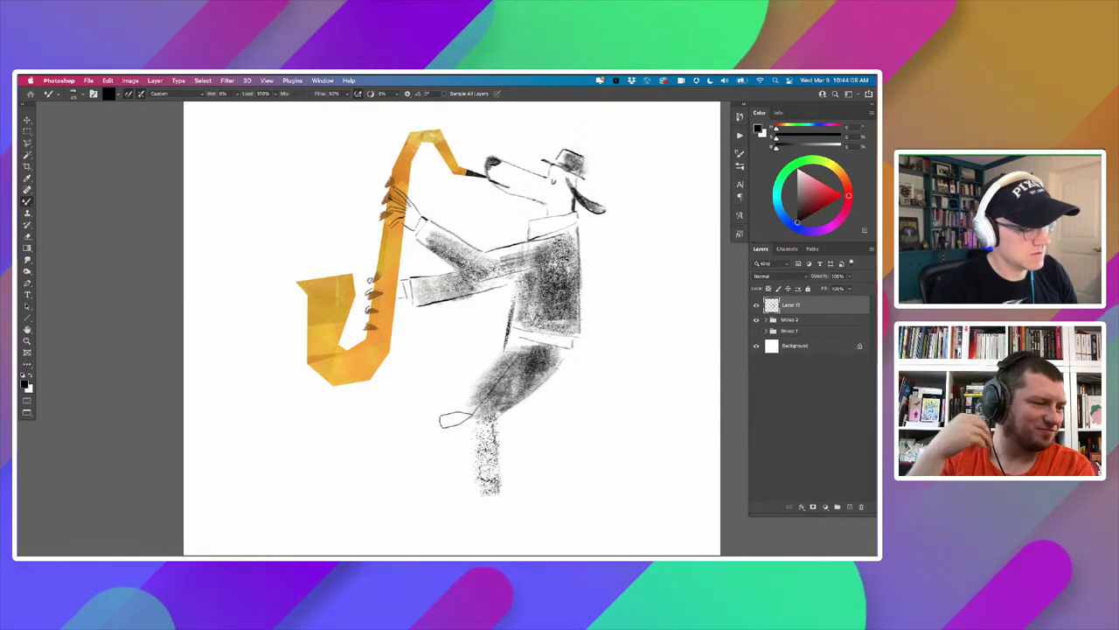
left_click(402, 440, "alt")
mouse_move(403, 439)
left_mouse_down()
mouse_move(419, 407)
mouse_move(465, 404)
mouse_move(486, 407)
mouse_move(476, 442)
mouse_move(476, 407)
mouse_move(473, 448)
mouse_move(473, 396)
left_mouse_up()
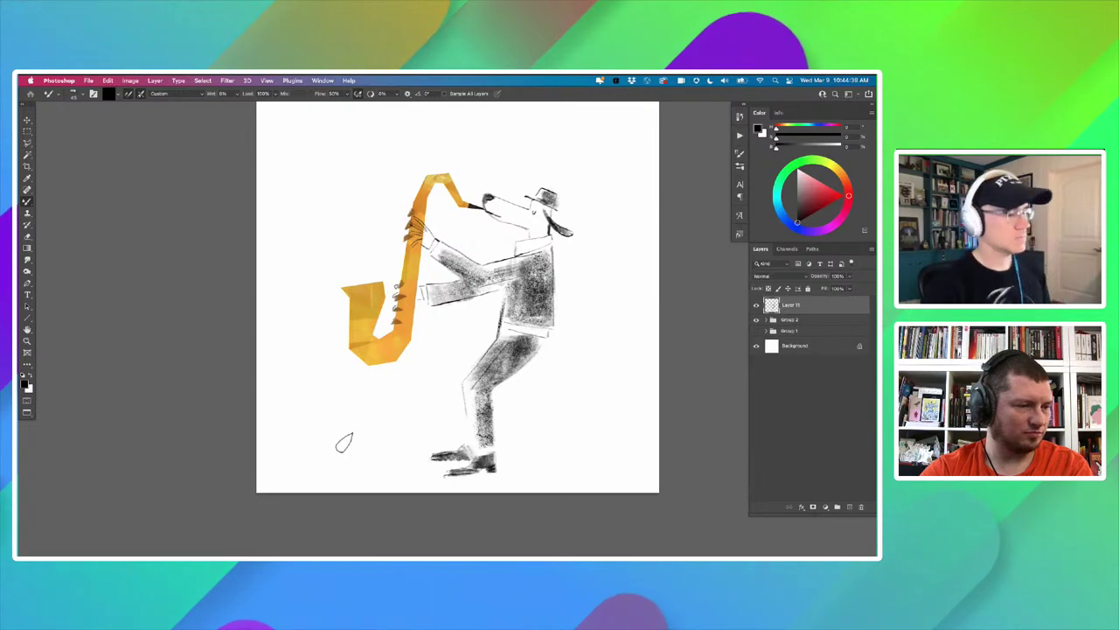
Select the sketch layer together with Group 2 and move the dog and saxophone up to centre them on the canvas.
left_click_drag(340, 342, 352, 365)
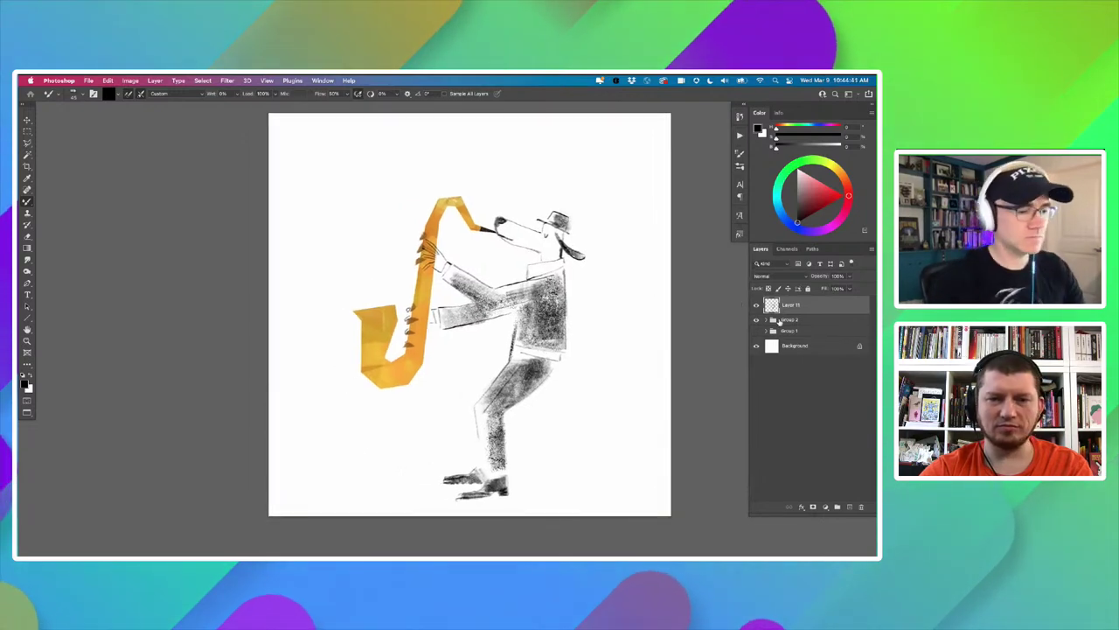
key("v")
left_click_drag(415, 329, 401, 296)
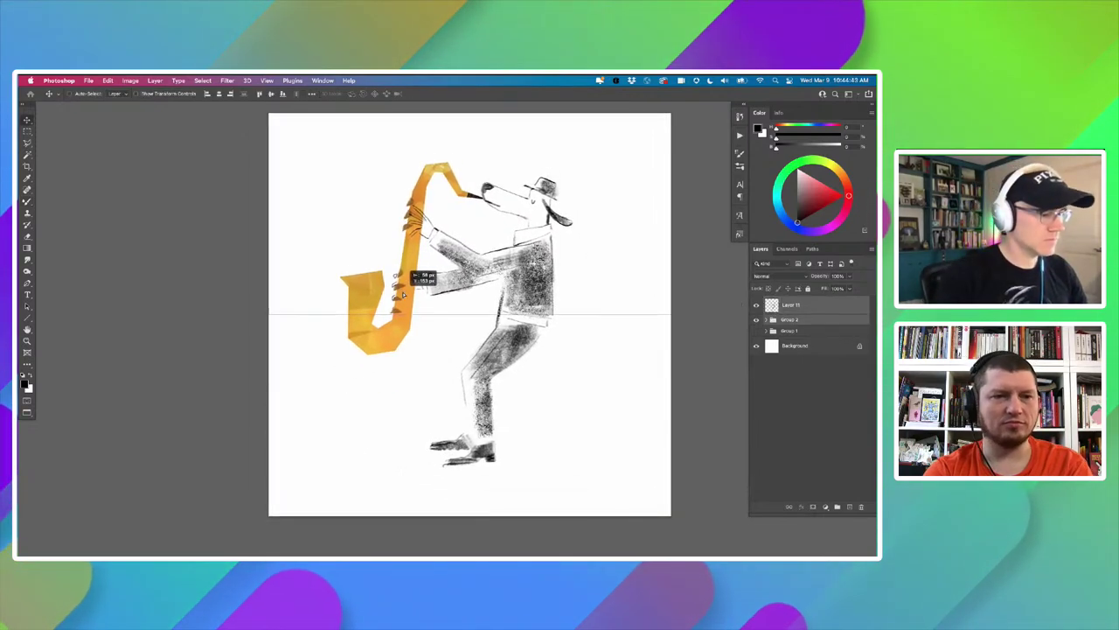
key("b")
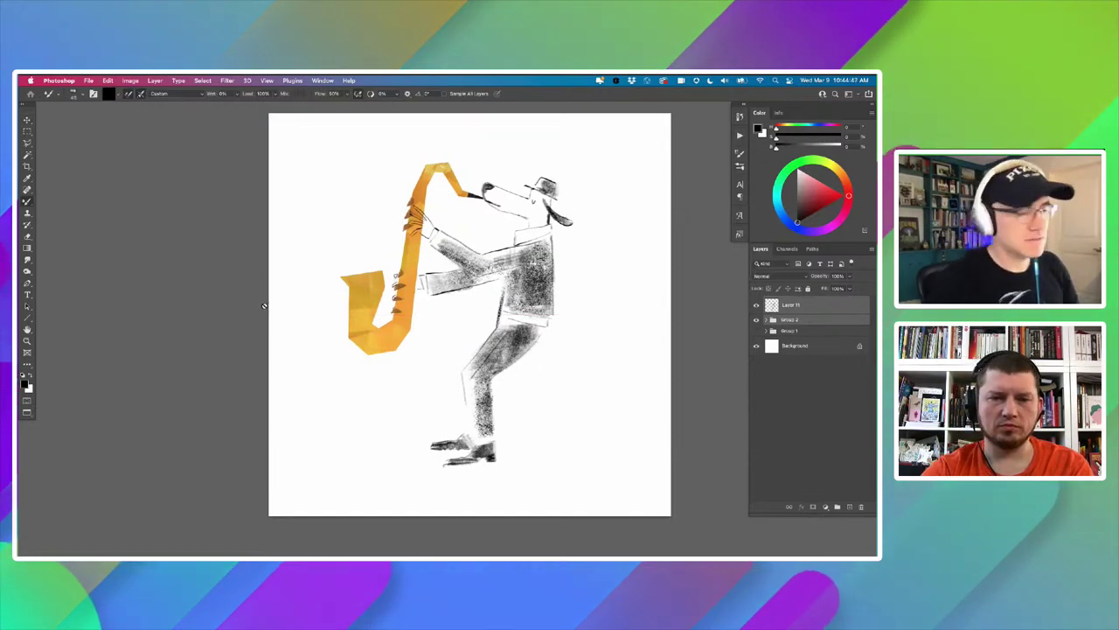
Choose the Kyle's Drawing Box - Grit Smudge brush from the Drawing Box set in the Megapack folder.
left_click(738, 160)
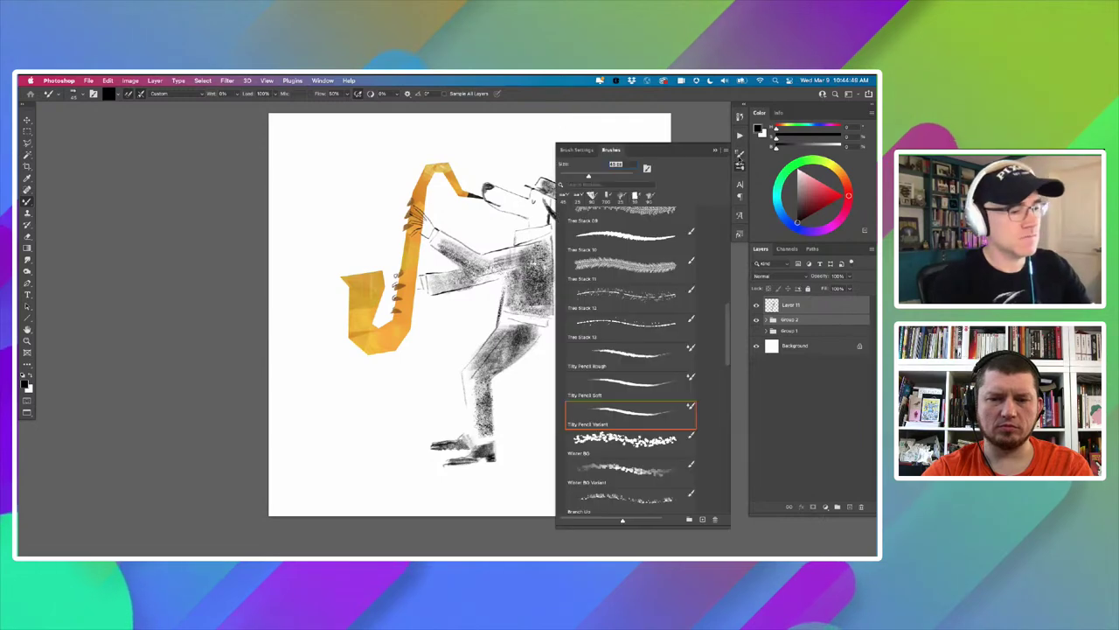
scroll(570, 281, "up", 5)
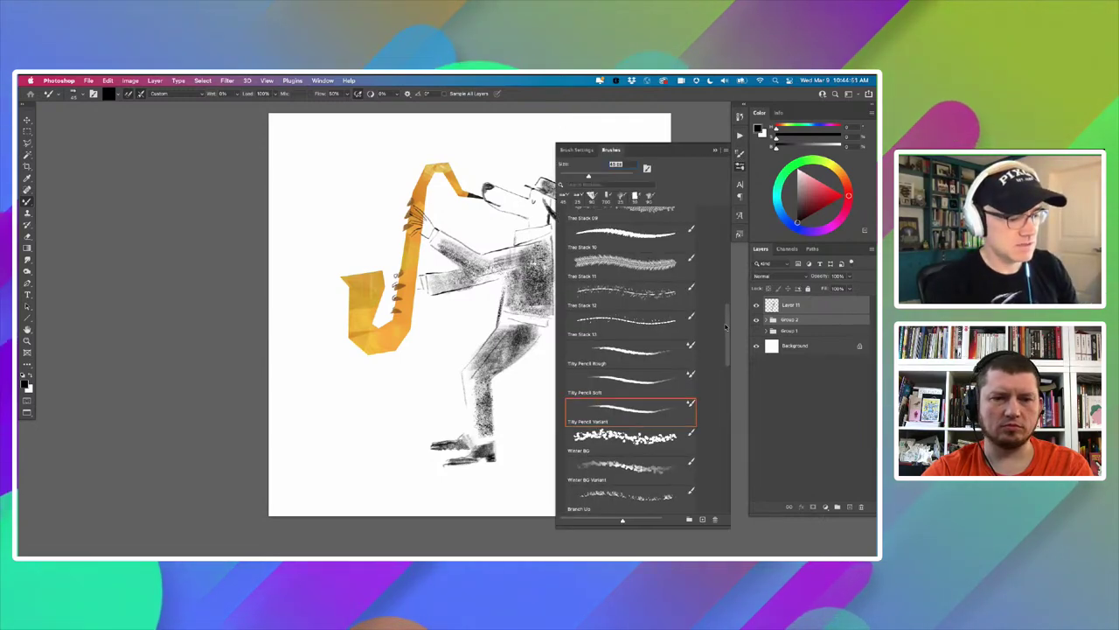
scroll(569, 281, "up", 5)
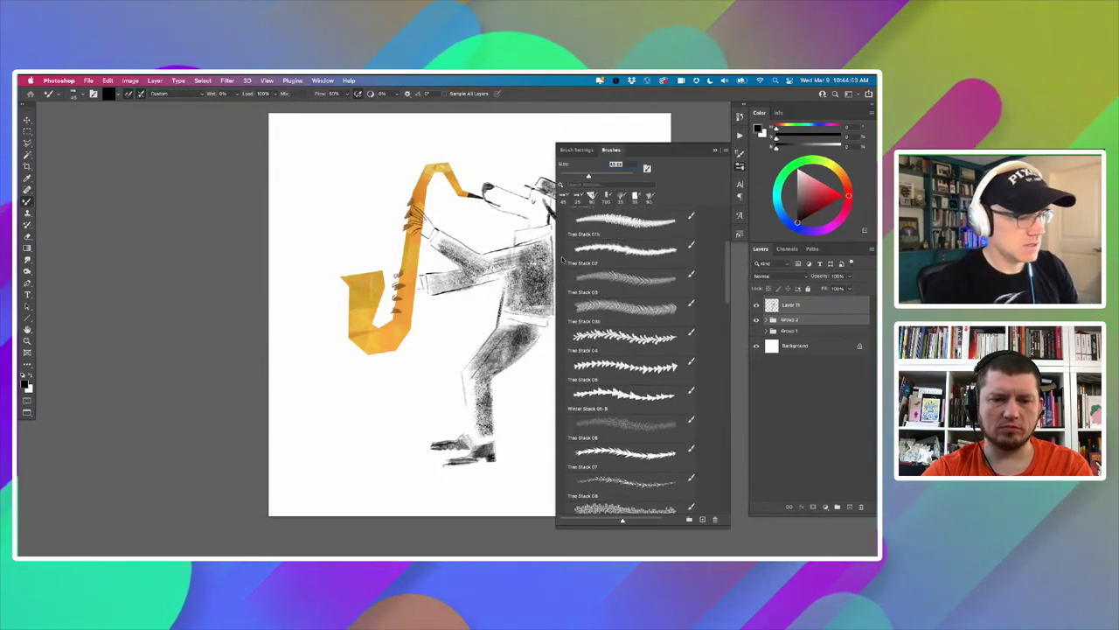
left_click(563, 262)
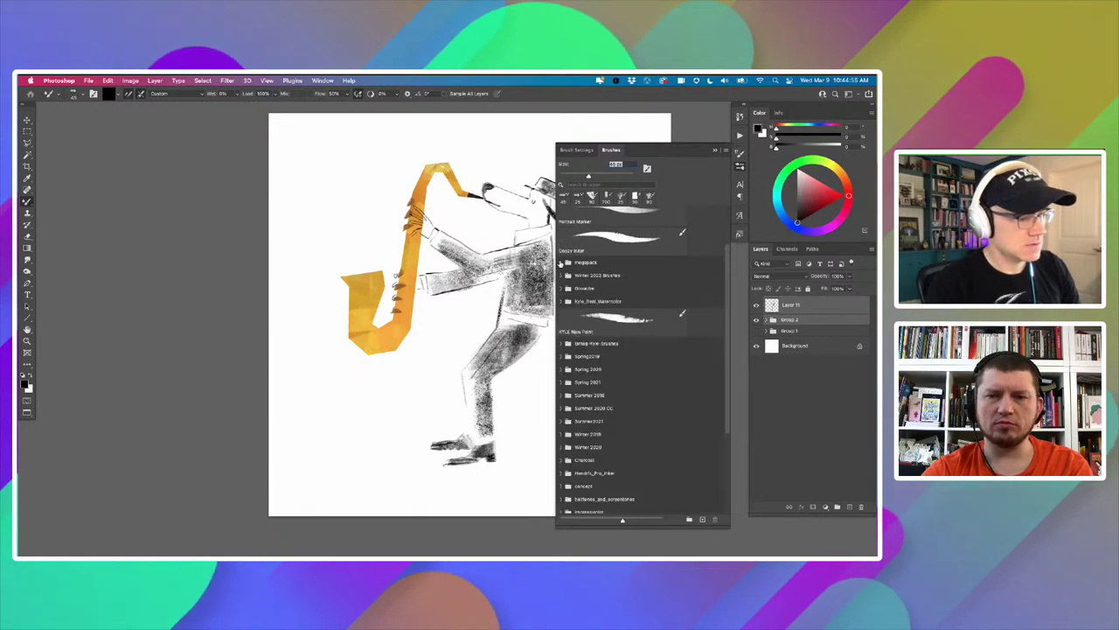
left_click(562, 261)
left_click(569, 288)
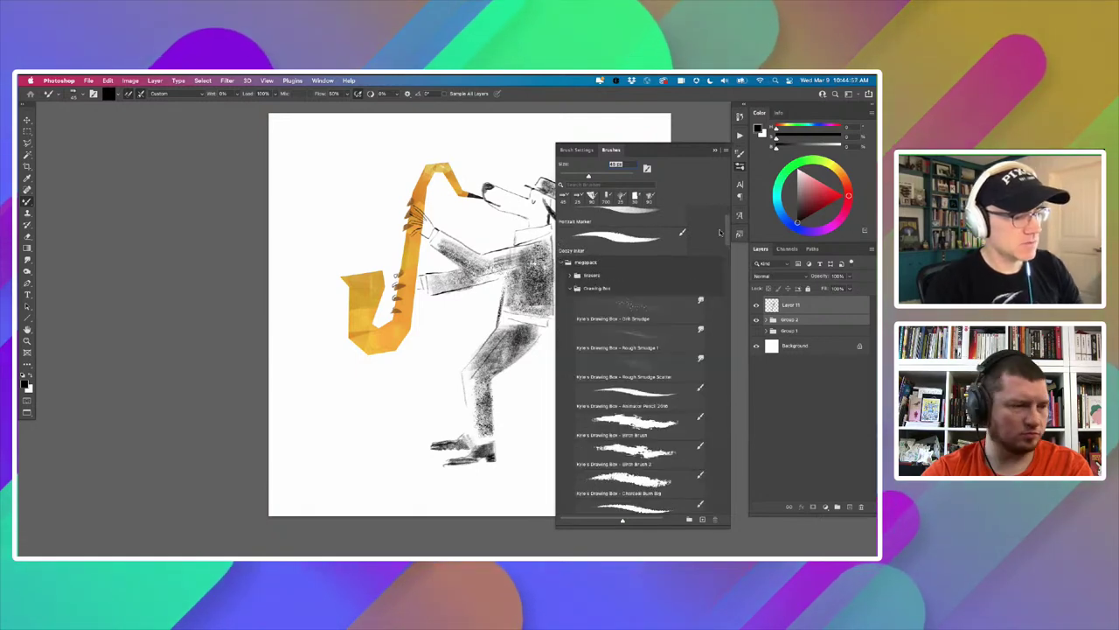
left_click(638, 307)
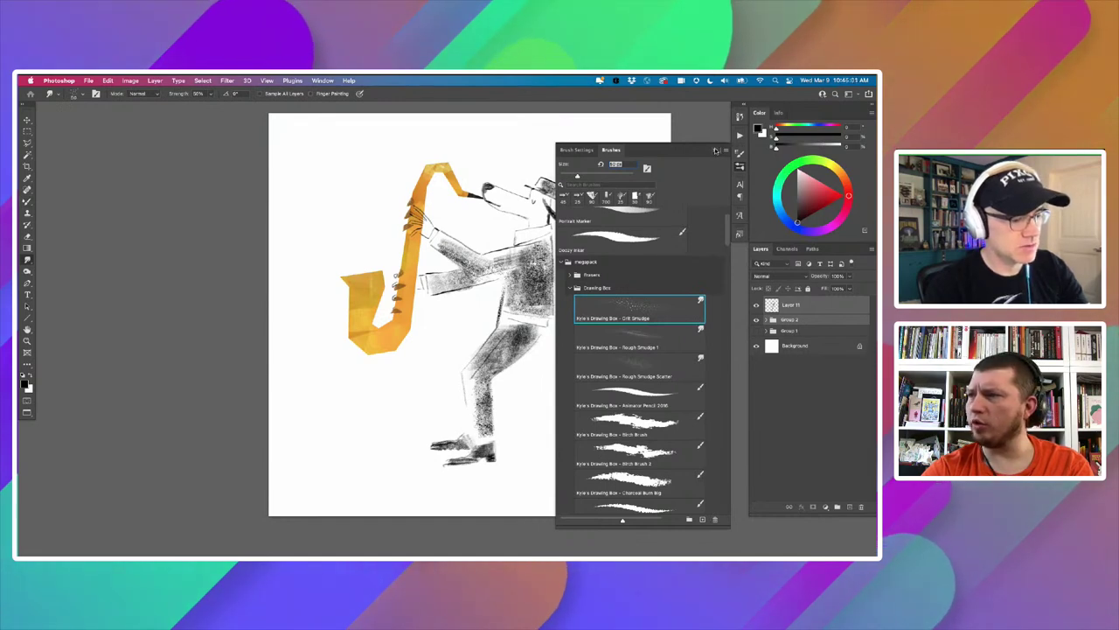
left_click(715, 151)
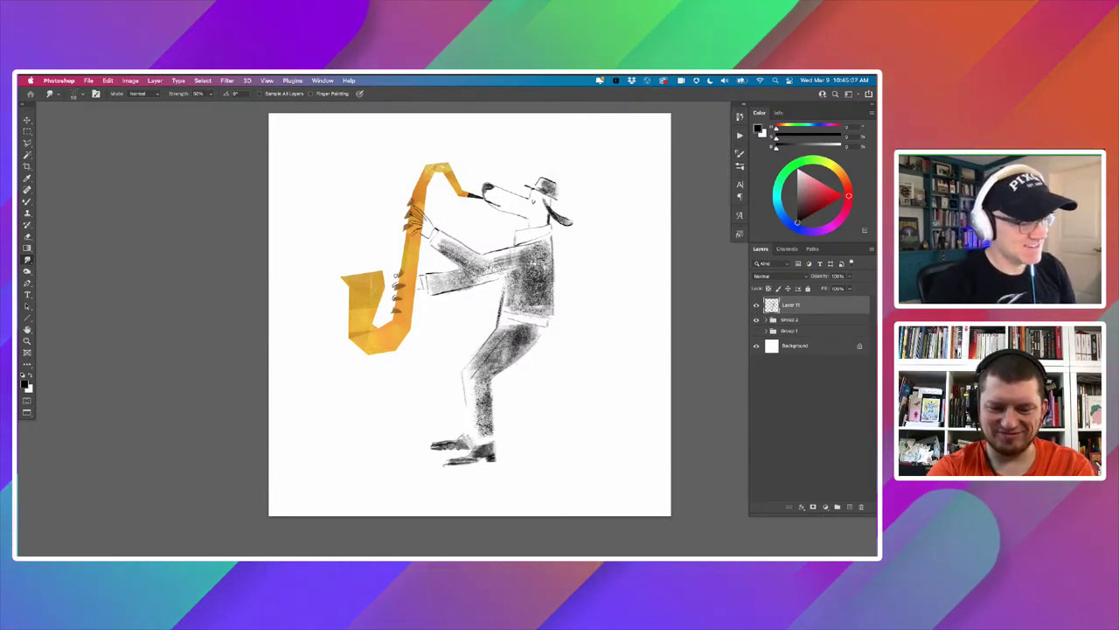
On the sketch layer alone, smudge the pencil shading of the dog's jacket, leg, nose, hat and ear.
key("super+plus")
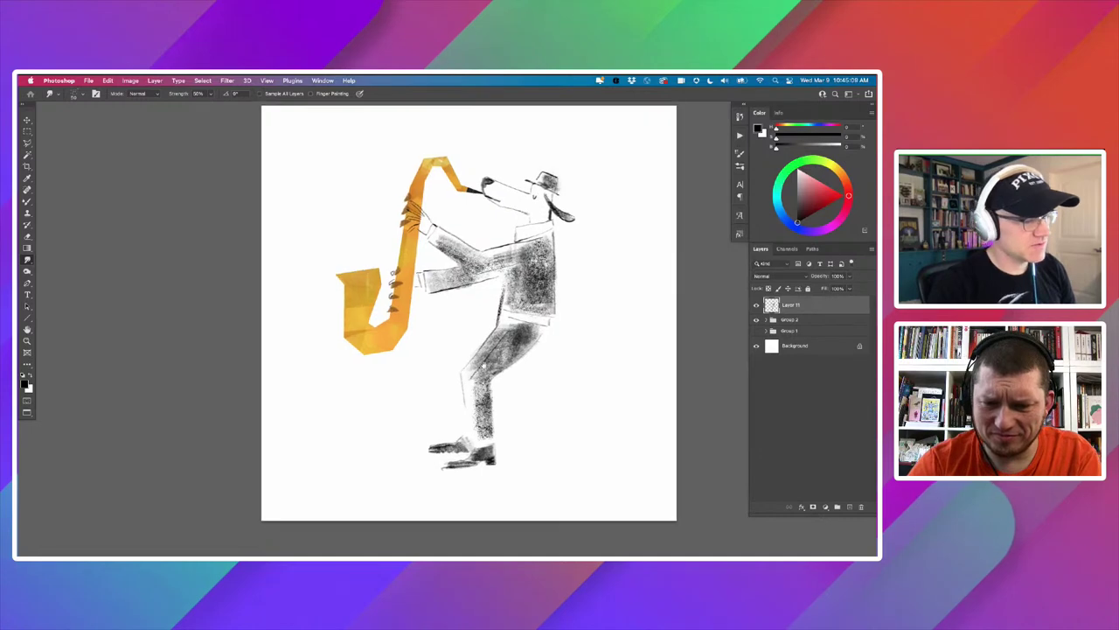
scroll(470, 329, "down", 2)
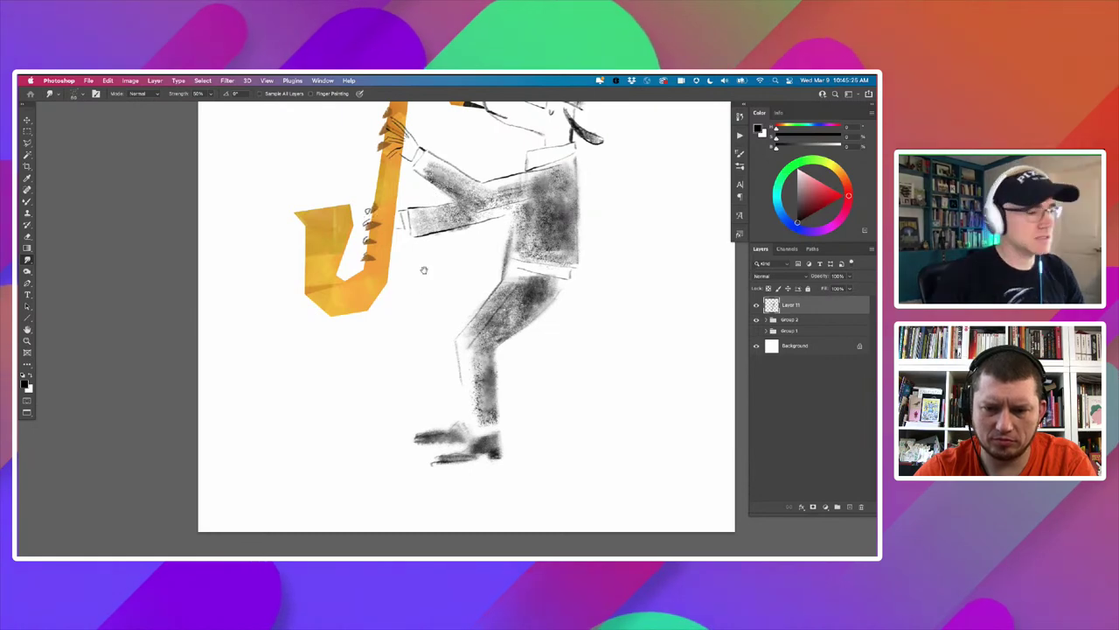
left_click_drag(425, 270, 393, 389)
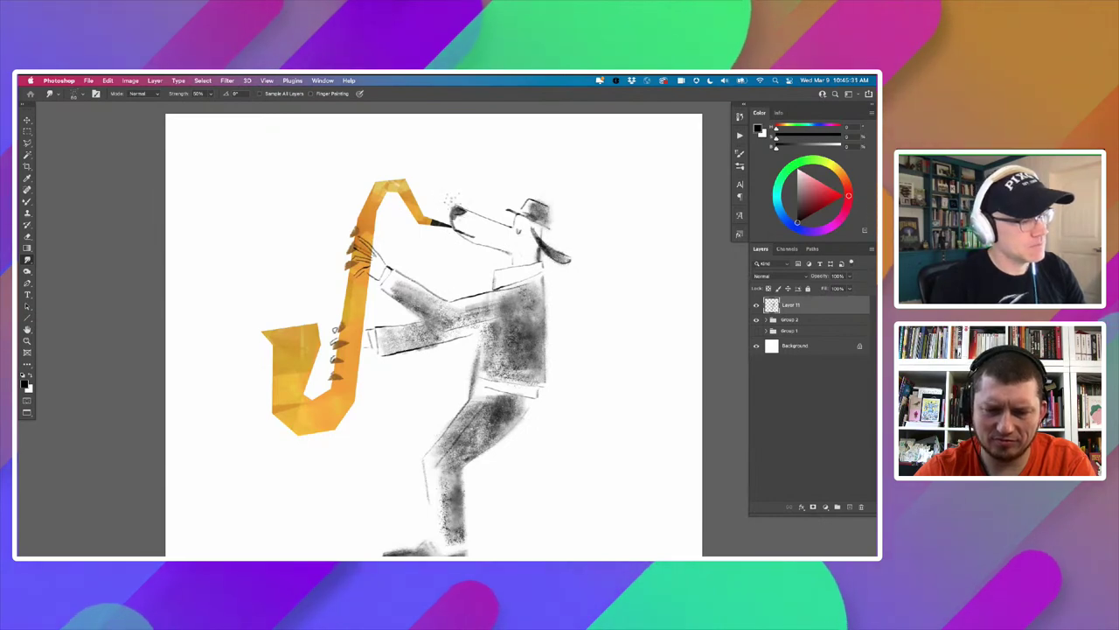
left_click(523, 256)
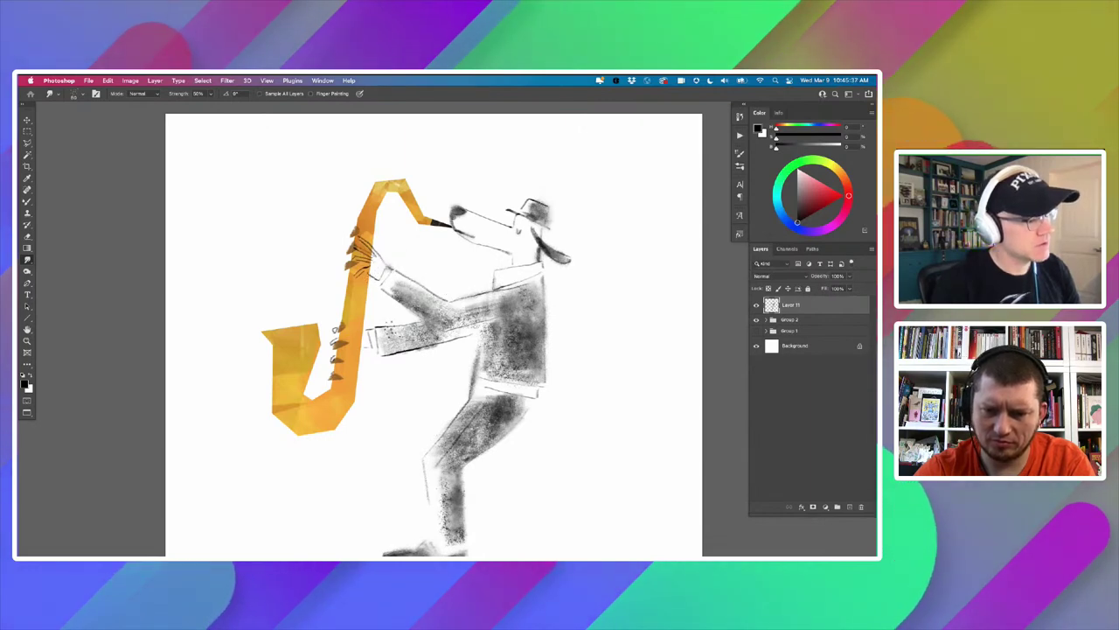
Soften the toes and edges of the dog's shoes with the smudge brush.
left_click_drag(438, 364, 444, 290)
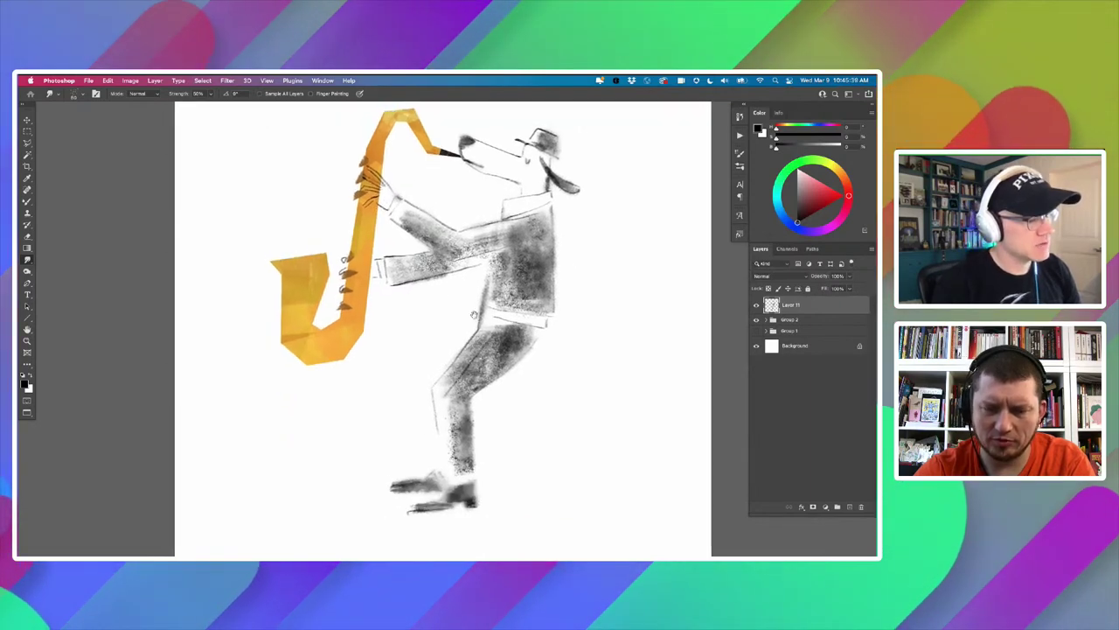
left_click_drag(442, 352, 461, 331)
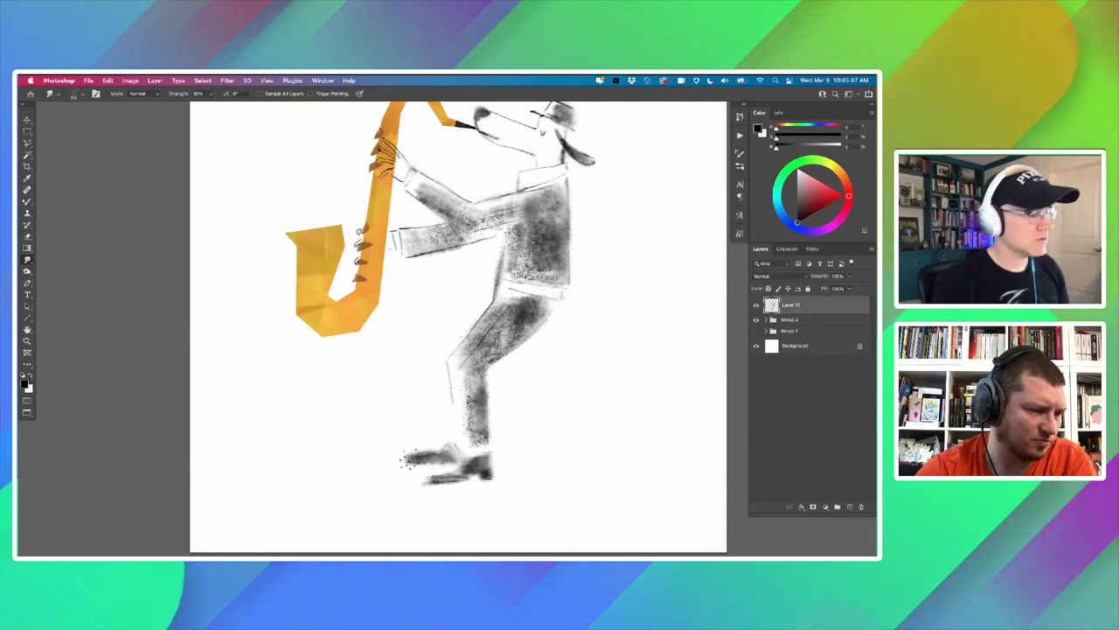
left_click(392, 432, "alt")
left_click_drag(383, 429, 402, 442)
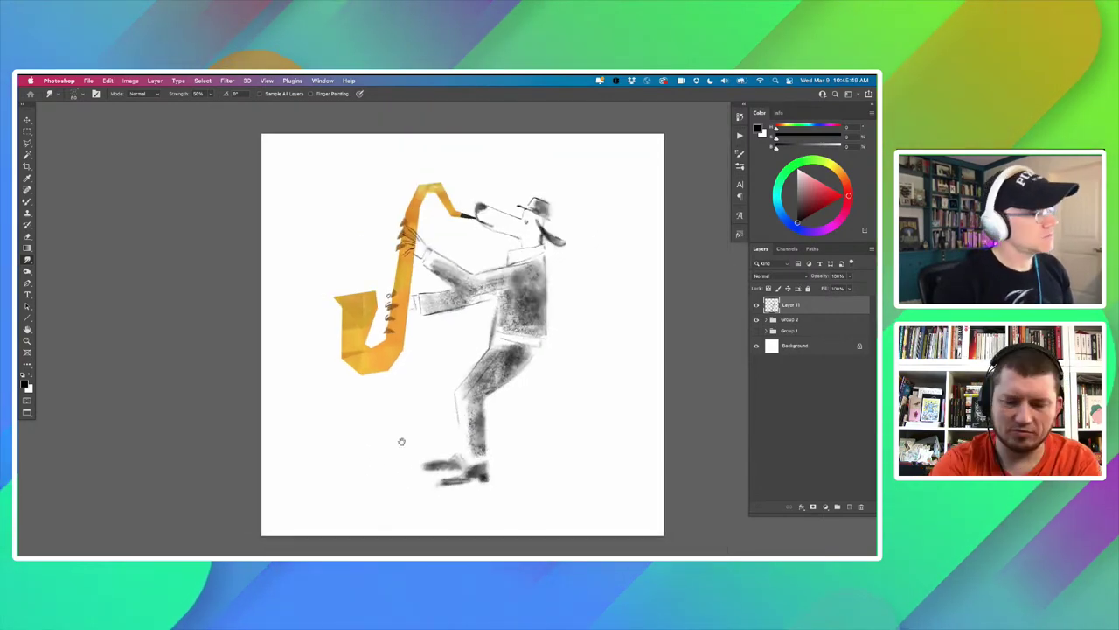
Choose the Kyle's Drawing Box - Graphite Control 2 brush and add faint shading behind the dog's back.
key("b")
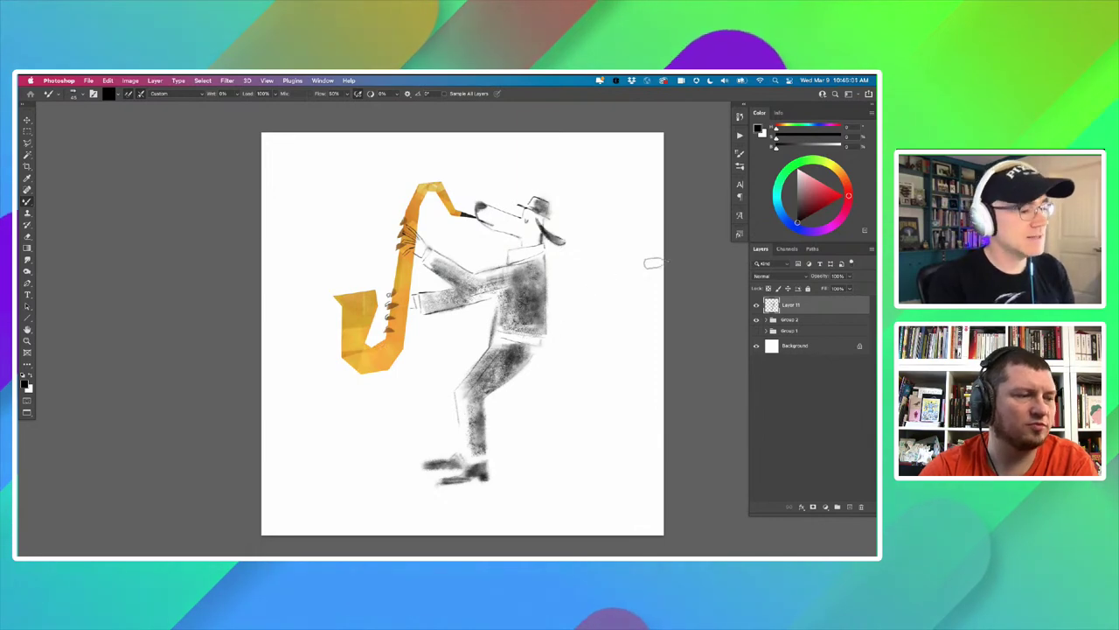
left_click(740, 168)
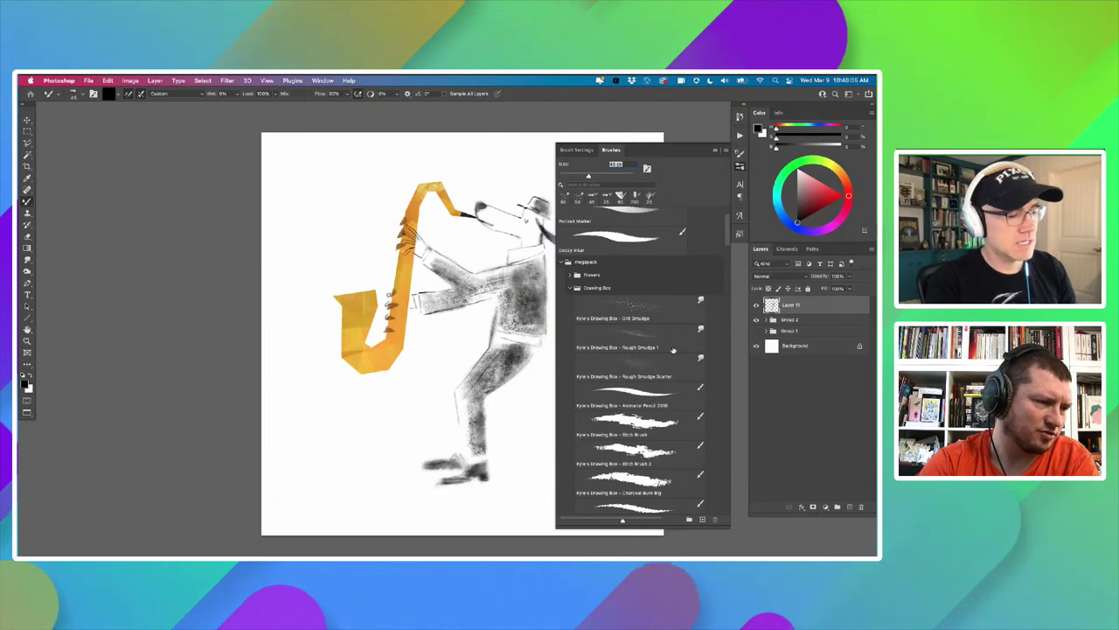
scroll(621, 278, "down", 5)
scroll(621, 278, "down", 2)
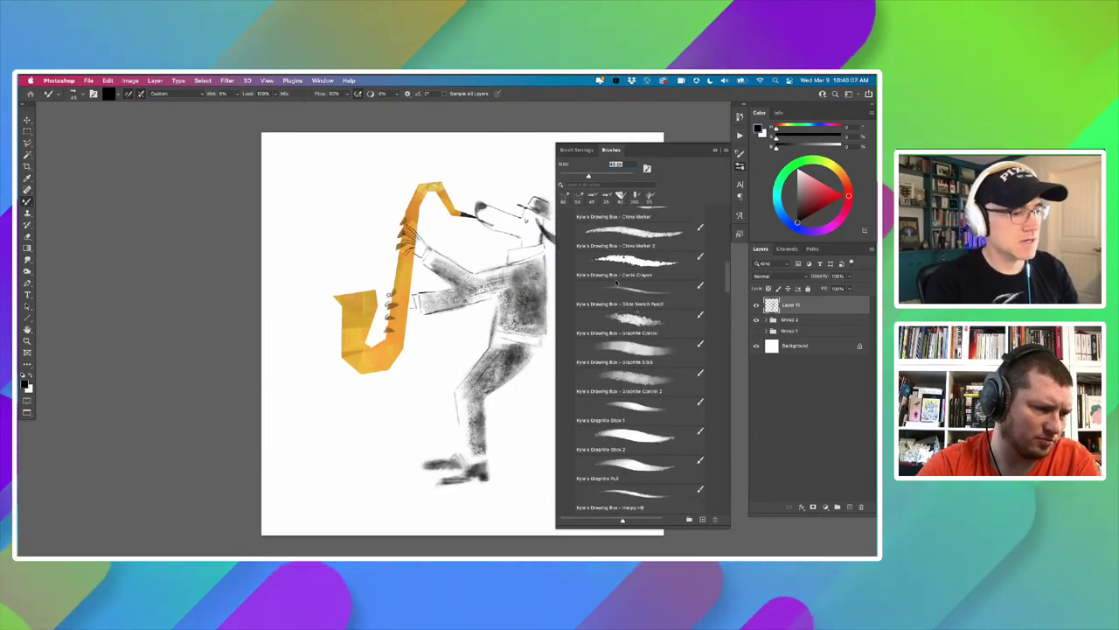
scroll(615, 282, "down", 5)
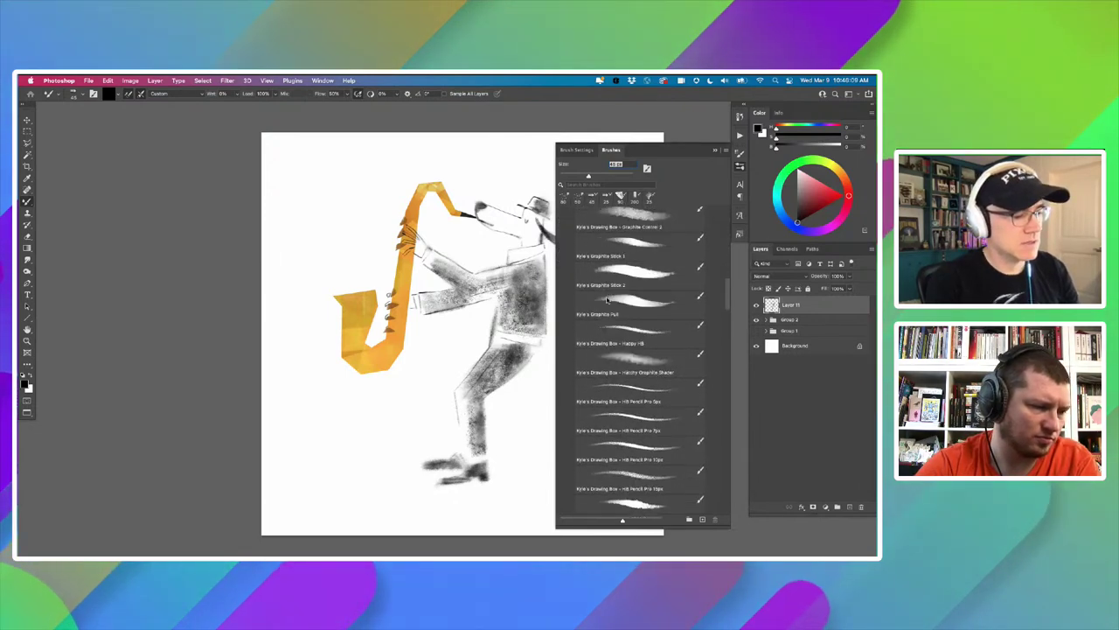
left_click(629, 271)
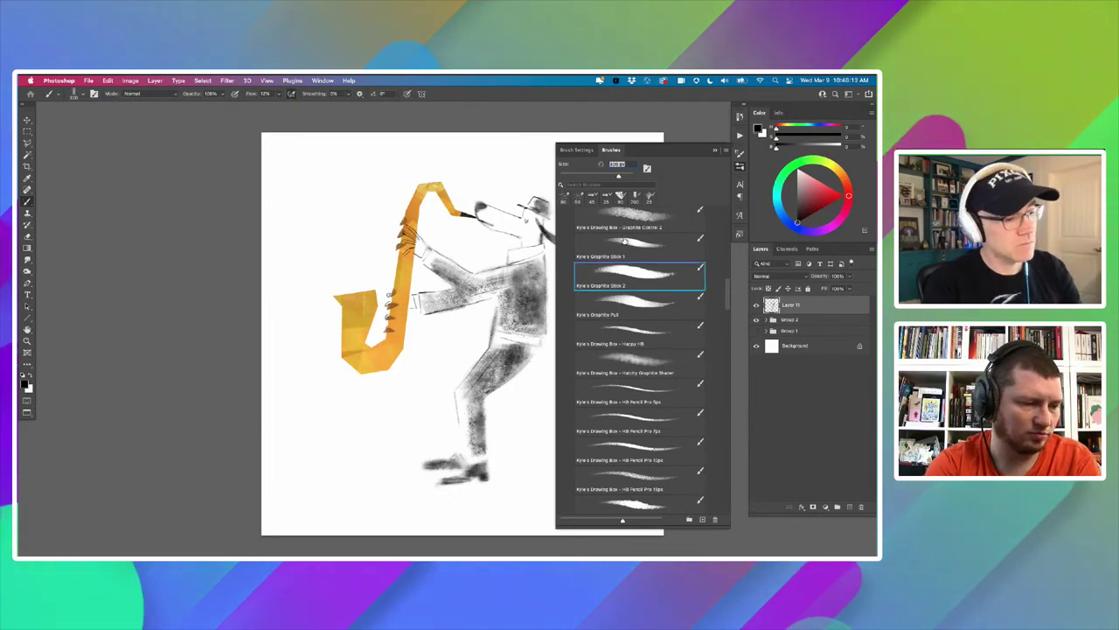
left_click(631, 218)
key("F5")
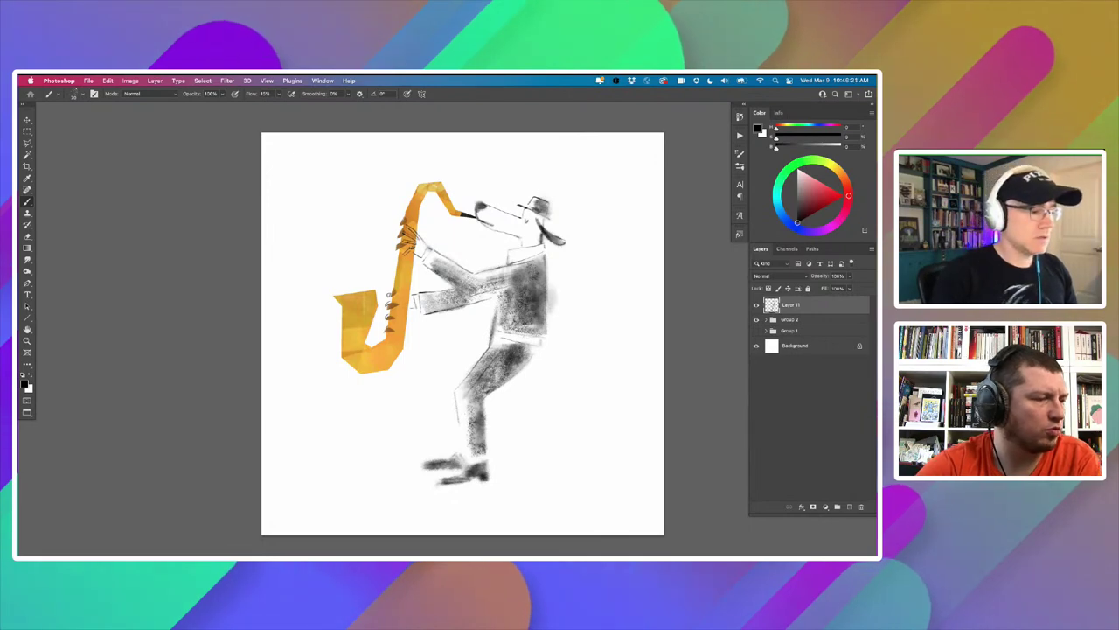
Choose the Hatchy Graphite Shader brush and deepen the soft shading on and around the dog's jacket, sleeve, leg, shoes and hat.
left_click(740, 166)
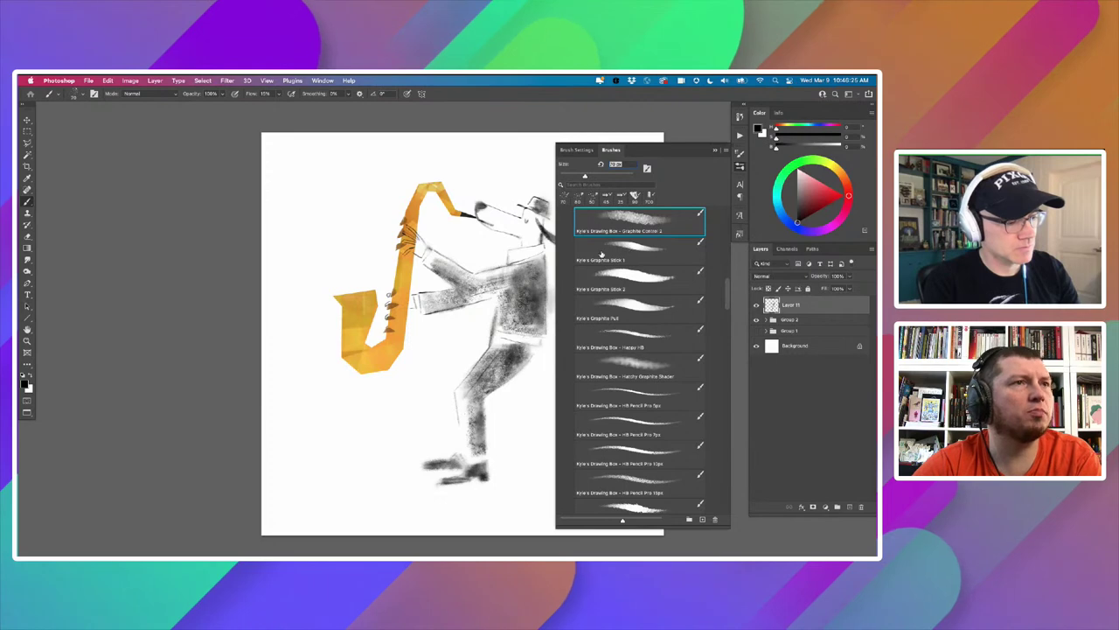
left_click(631, 368)
left_click(715, 150)
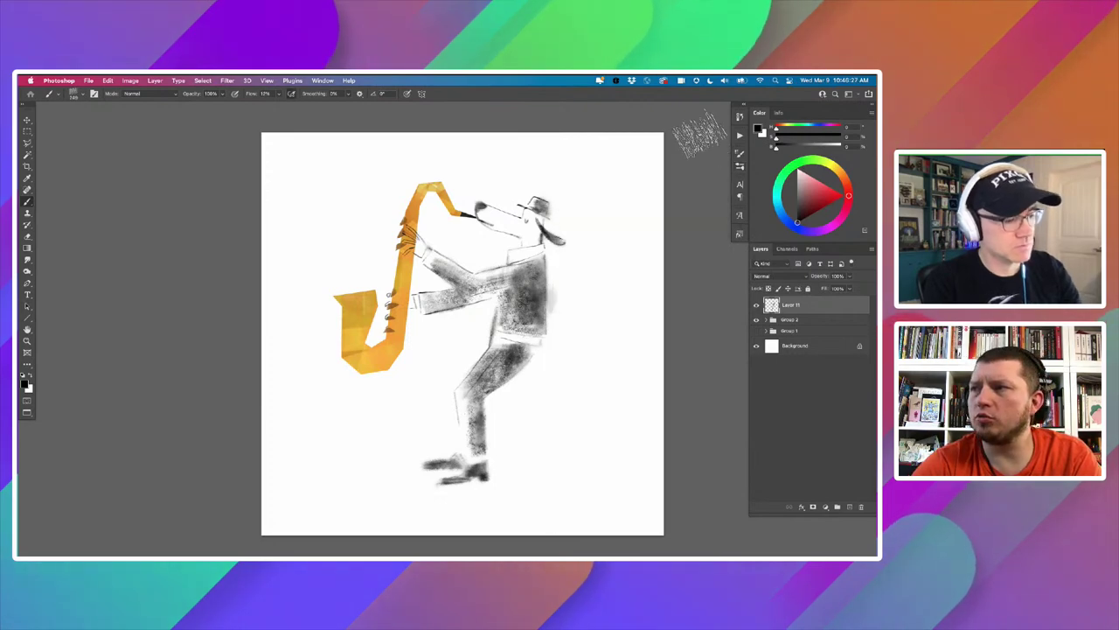
mouse_move(530, 283)
left_mouse_down()
mouse_move(530, 312)
mouse_move(520, 289)
mouse_move(444, 297)
mouse_move(436, 268)
left_mouse_up()
mouse_move(496, 364)
left_mouse_down()
mouse_move(464, 410)
mouse_move(471, 396)
mouse_move(476, 422)
mouse_move(476, 375)
mouse_move(546, 374)
mouse_move(502, 423)
mouse_move(545, 348)
mouse_move(490, 413)
left_mouse_up()
left_click_drag(557, 315, 544, 259)
left_click_drag(495, 323, 481, 337)
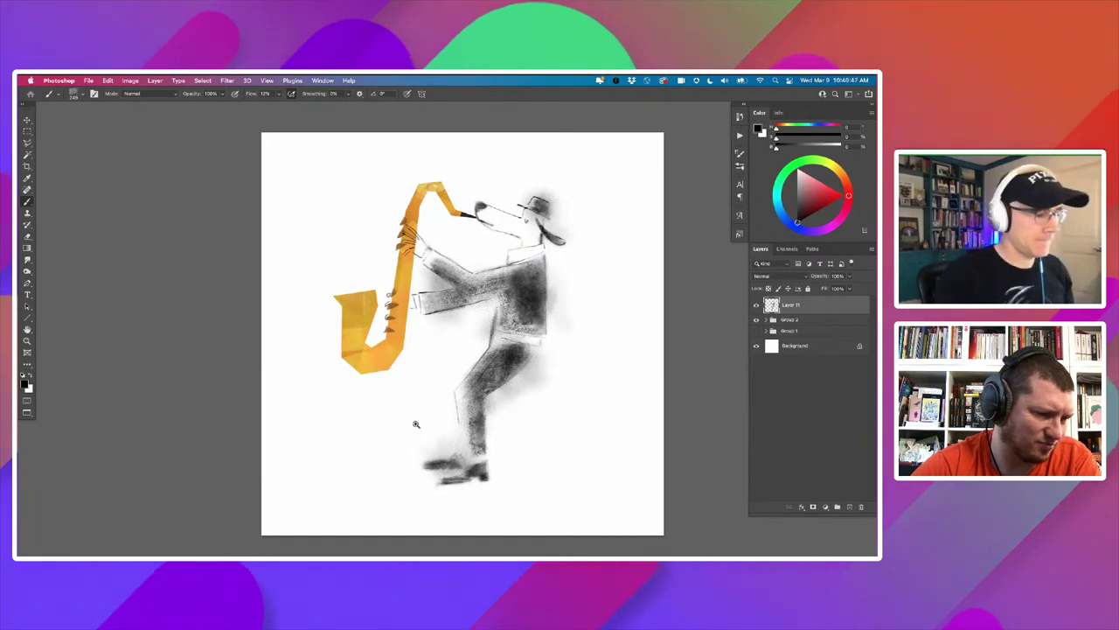
Choose the Kyle's Graphite Pull brush and darken the edges of the dog's jacket, sleeves and thigh, undoing the stray strokes.
scroll(414, 425, "up", 3)
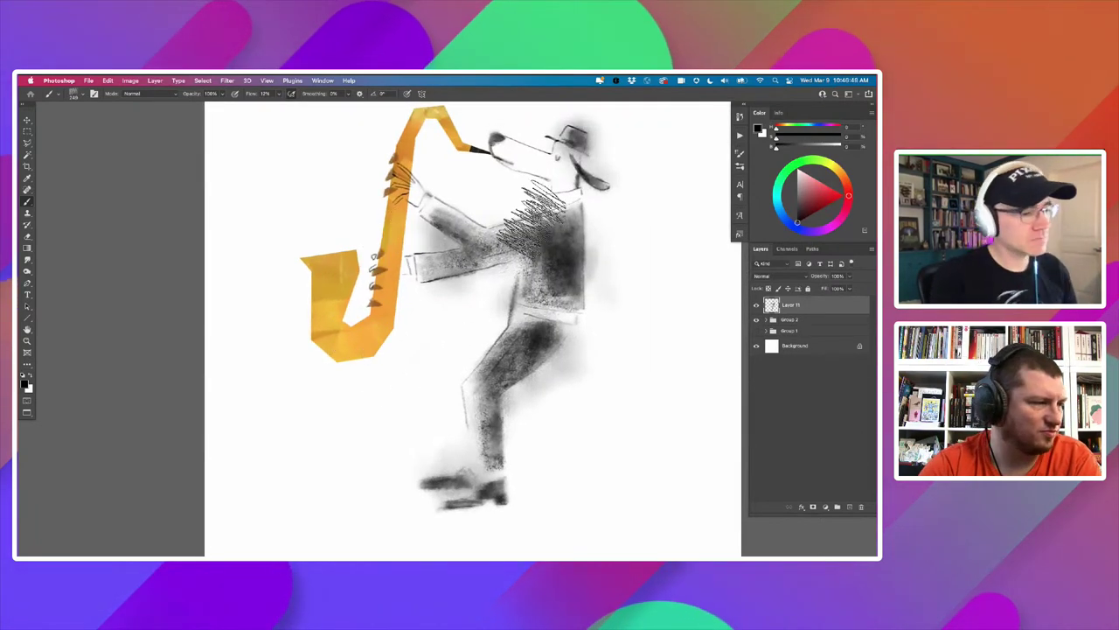
left_click(740, 166)
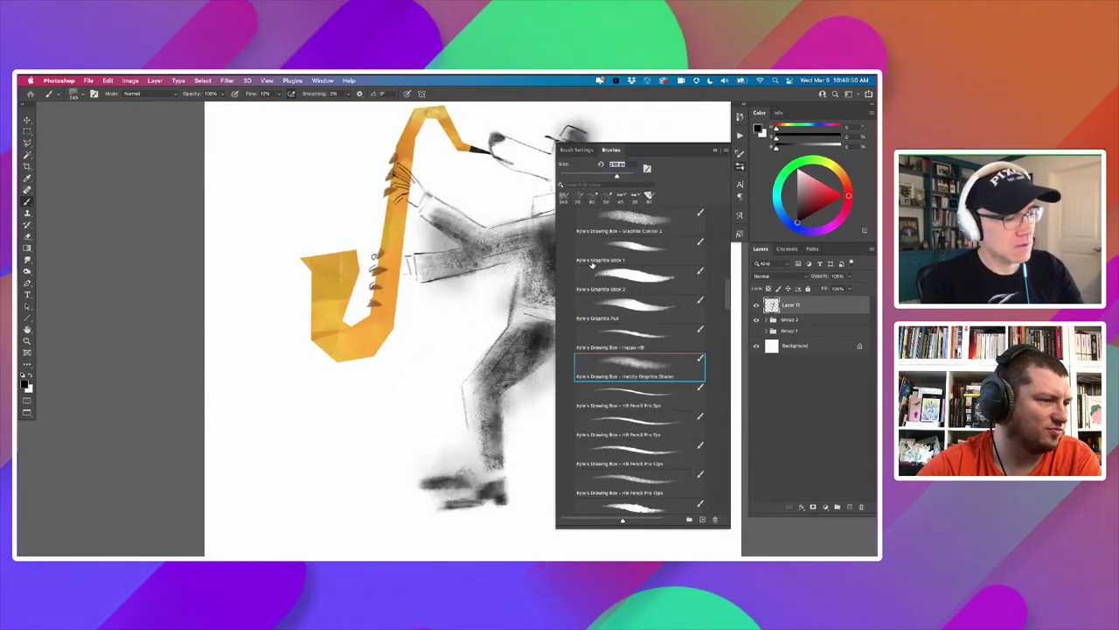
left_click(623, 308)
left_click(715, 150)
mouse_move(540, 363)
left_mouse_down()
mouse_move(558, 348)
mouse_move(525, 371)
left_mouse_up()
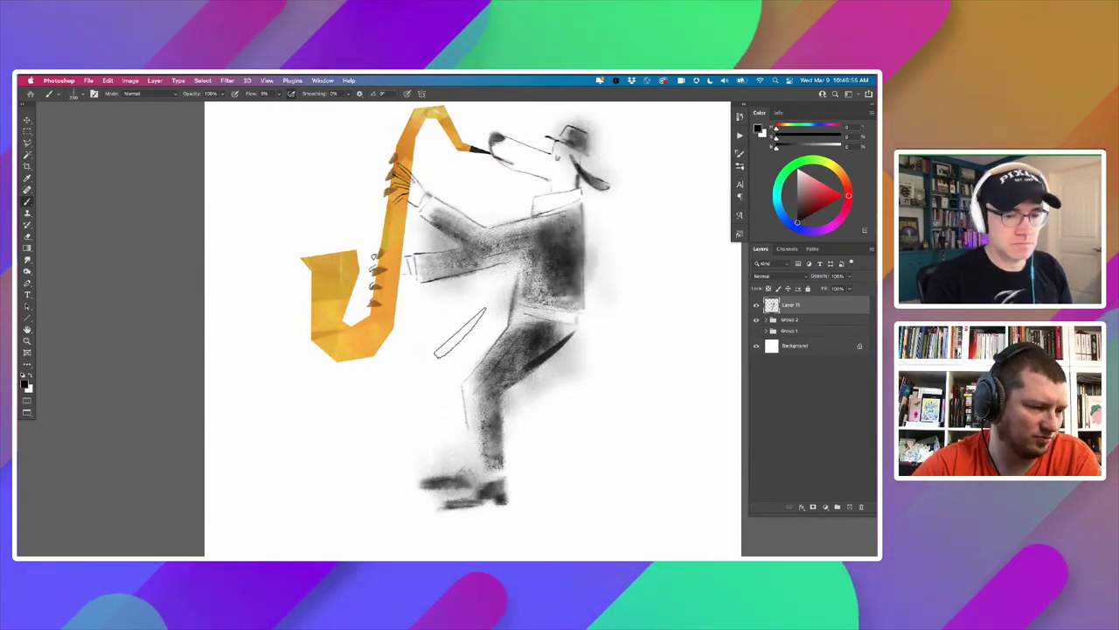
key("super+z")
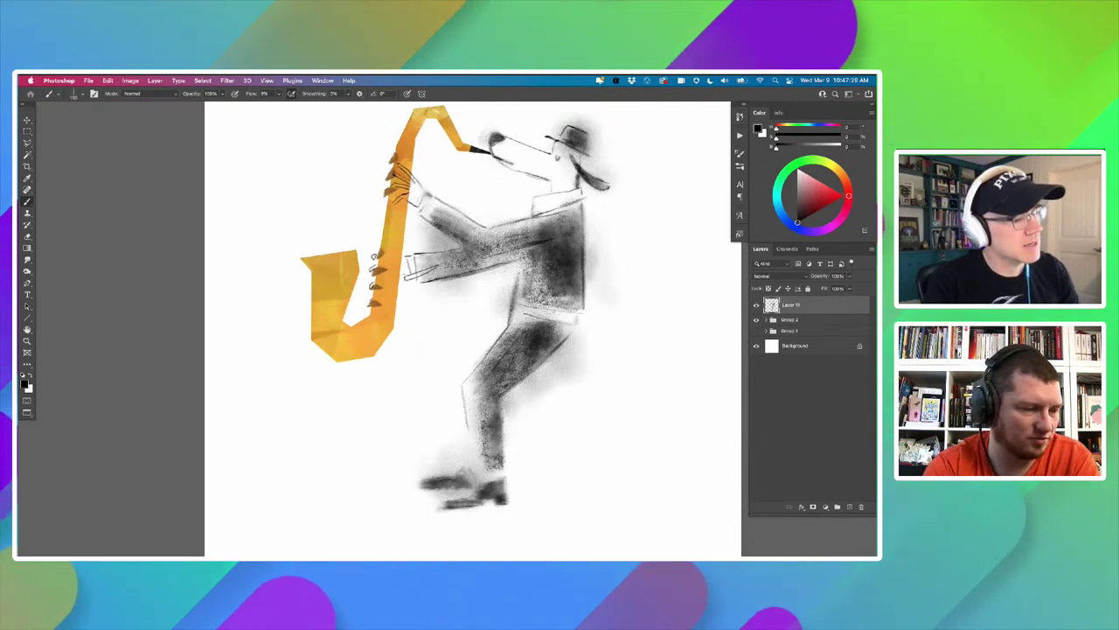
key("super+z")
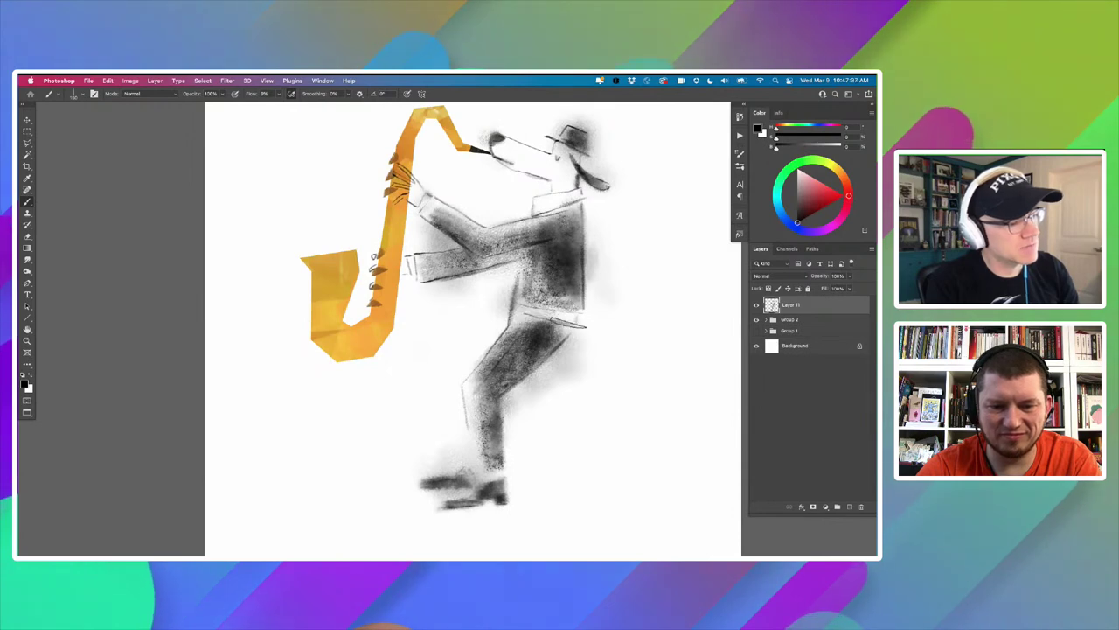
left_click_drag(428, 346, 462, 335)
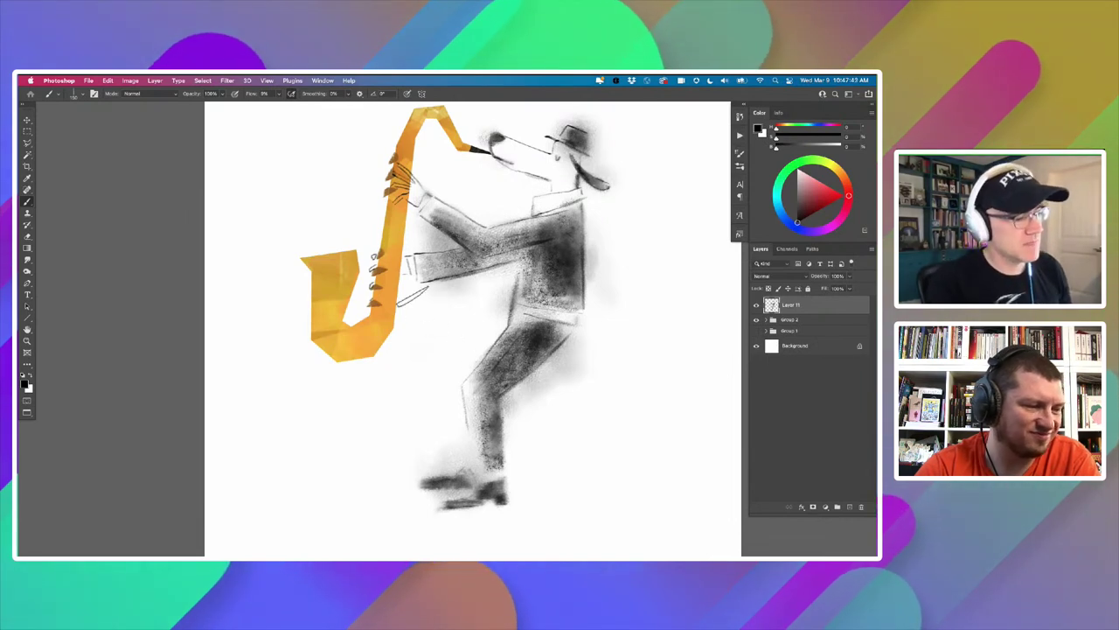
Choose the Kyle's Drawing Box - Shady Graphite 2 brush and add grainy texture around the jacket, knee and shoes, undoing a stray stroke.
left_click(740, 166)
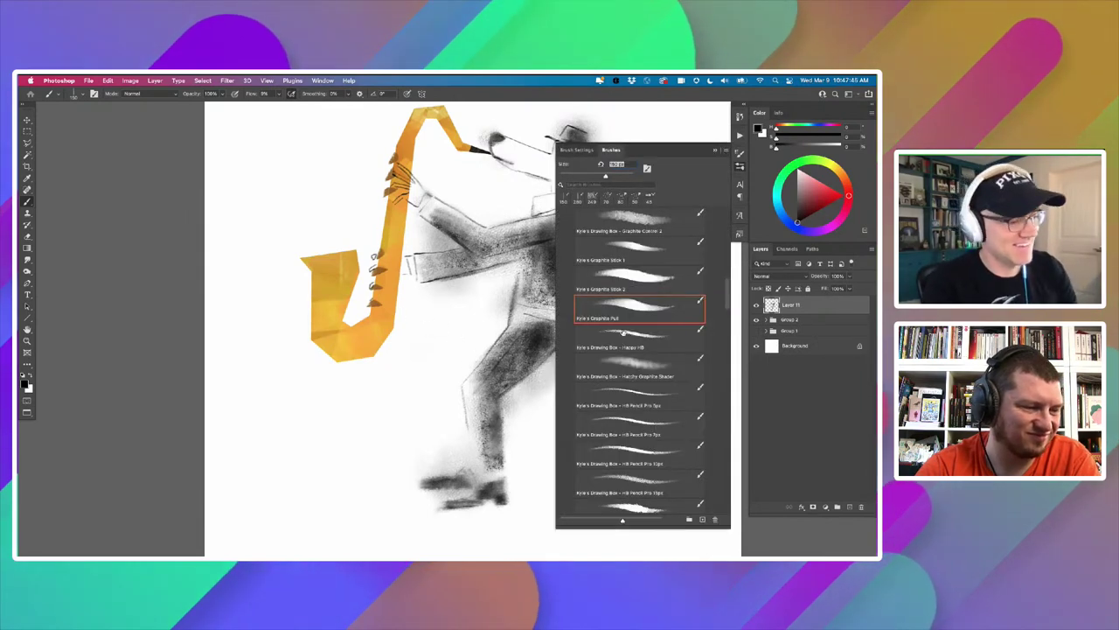
scroll(709, 289, "down", 1)
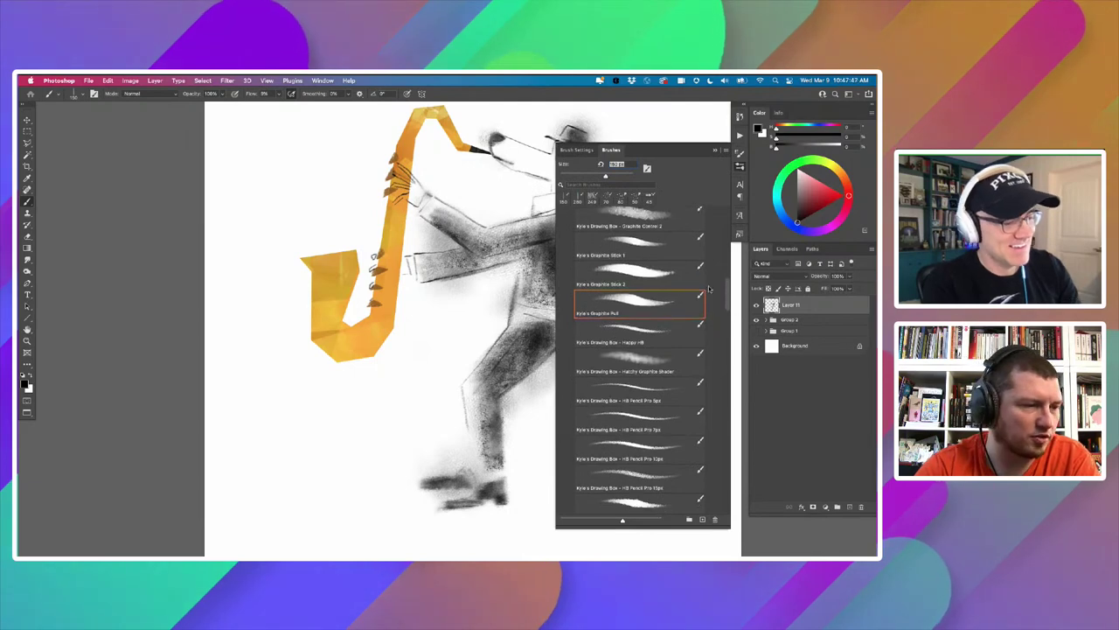
scroll(710, 289, "down", 10)
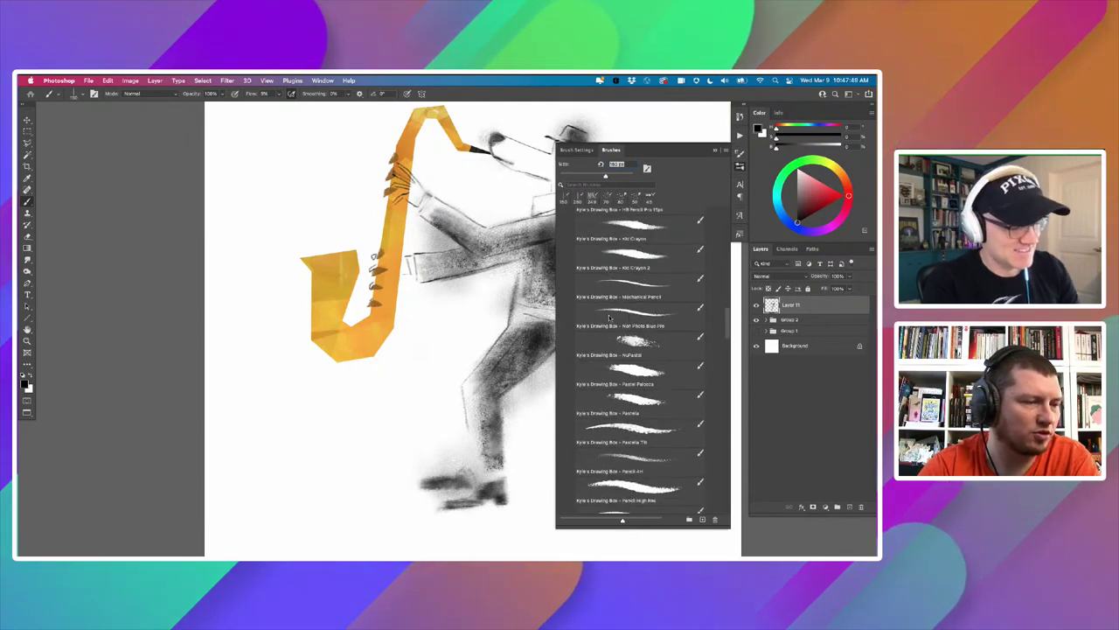
scroll(610, 319, "down", 3)
scroll(610, 325, "down", 6)
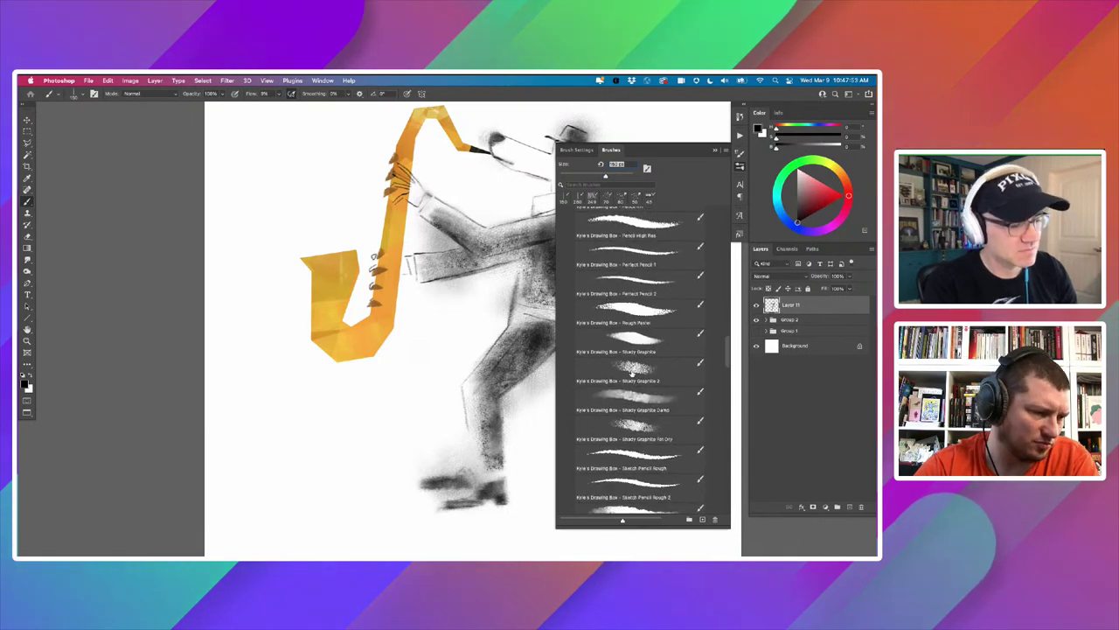
left_click(715, 151)
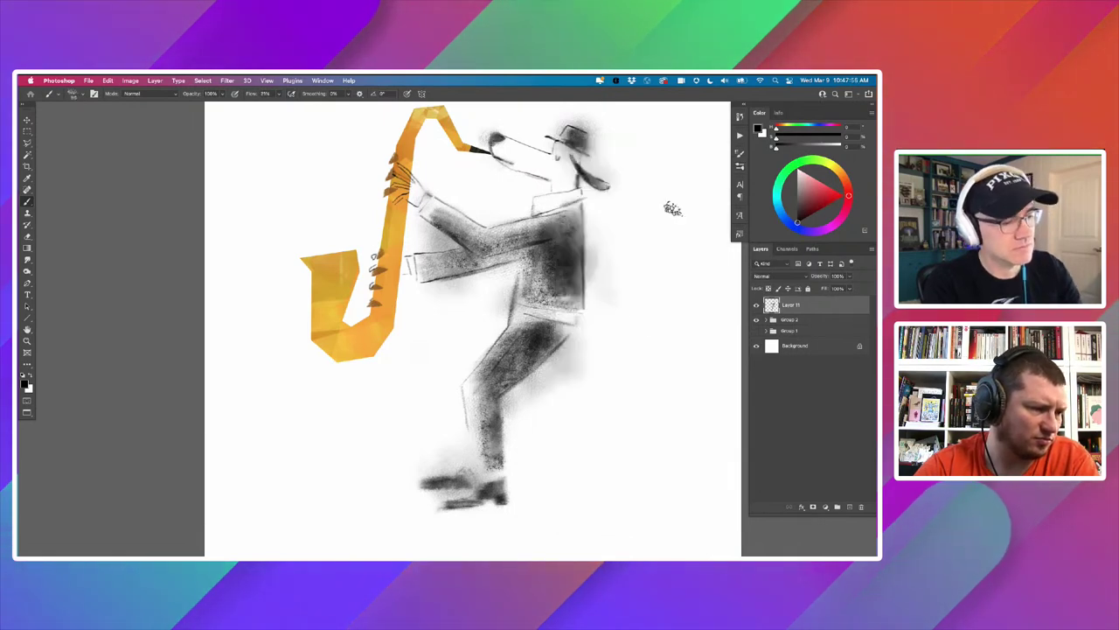
key("super+z")
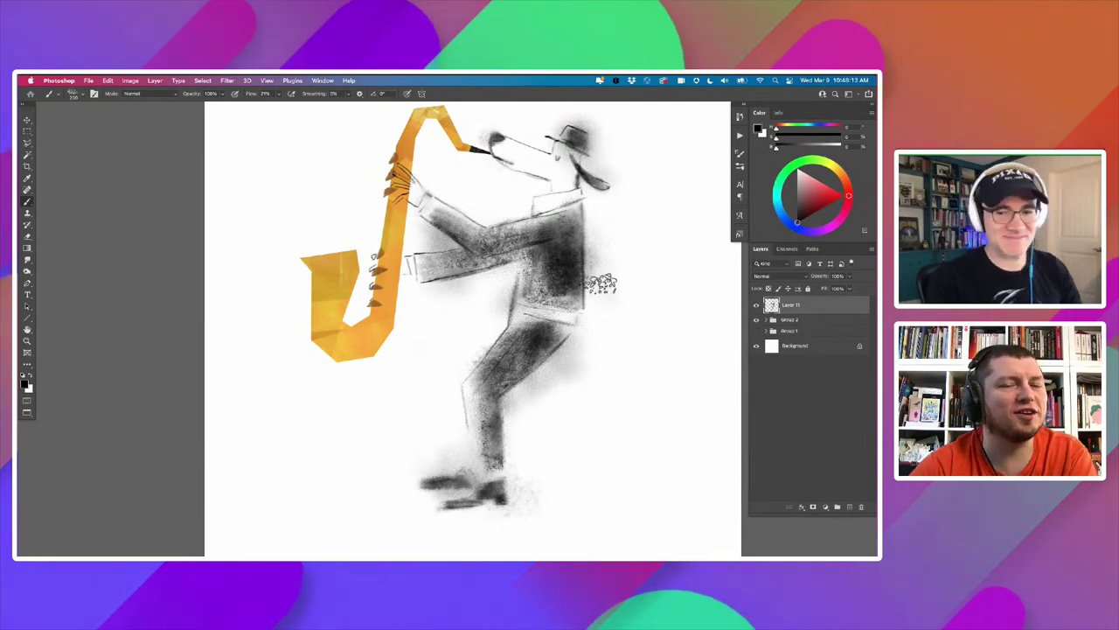
left_click(739, 166)
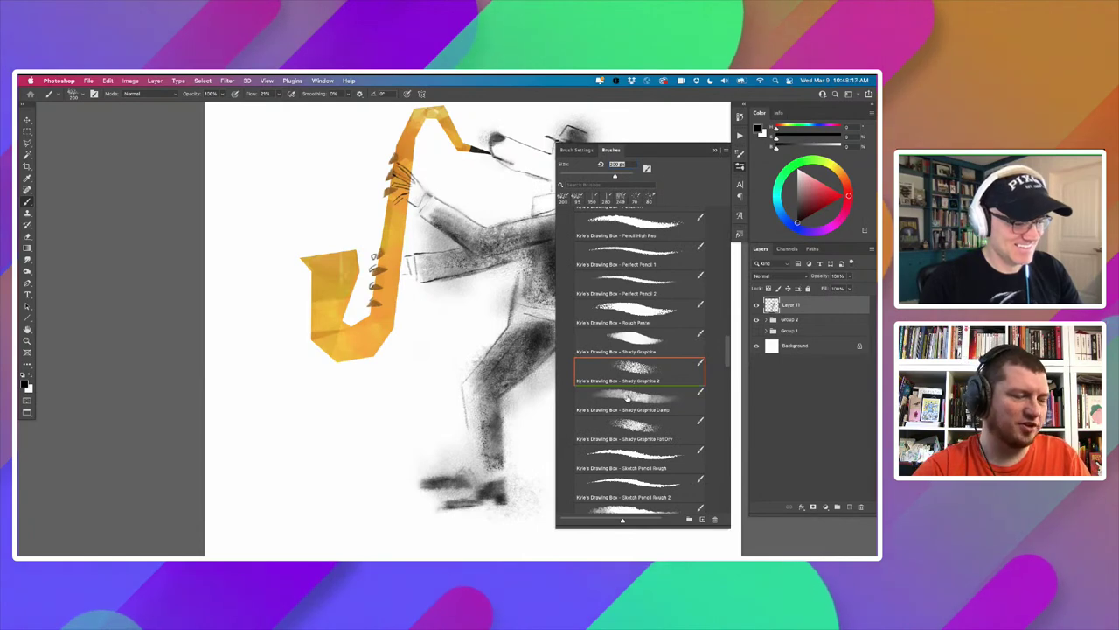
left_click(648, 365)
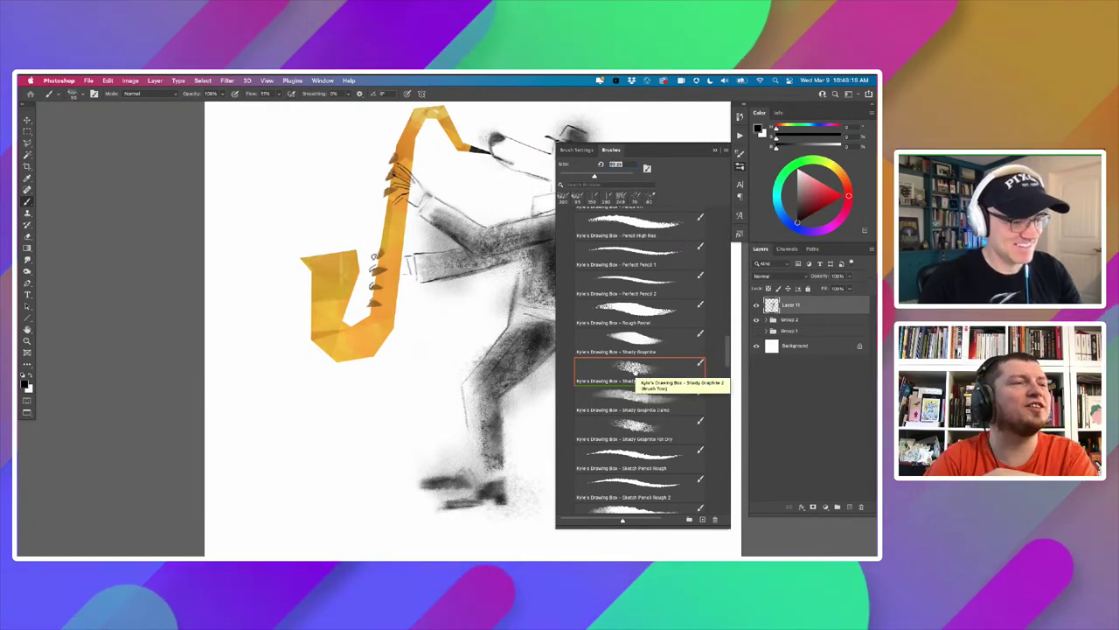
left_click(714, 150)
key("super+minus")
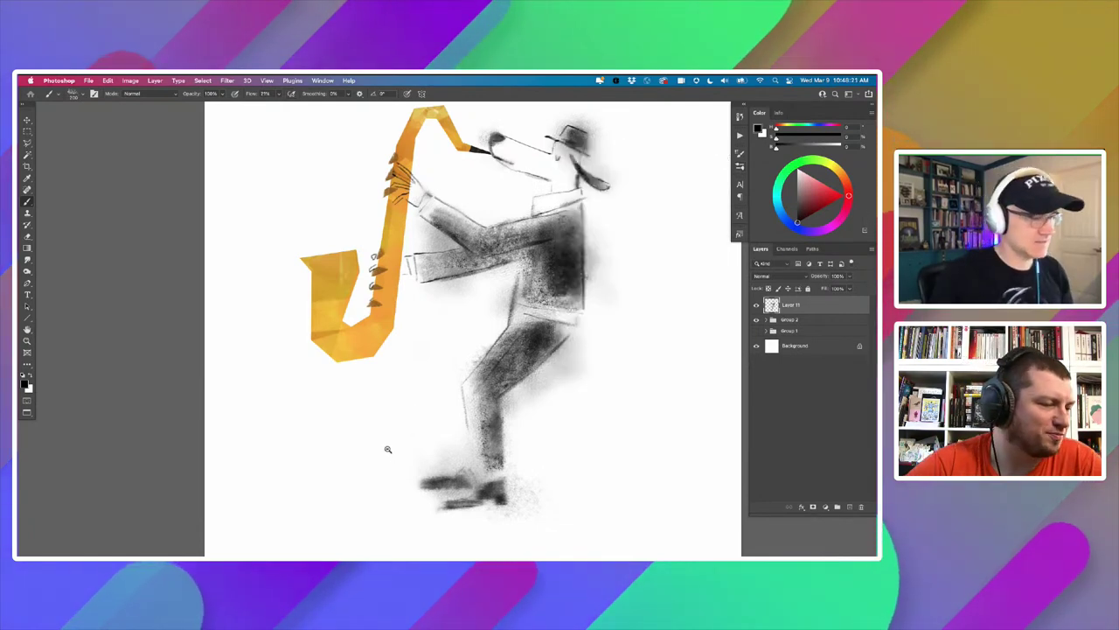
Choose a Tilly Pencil brush from the Winter 2022 Brushes set and draw two horizontal ground lines behind the dog's shoes.
left_click(739, 167)
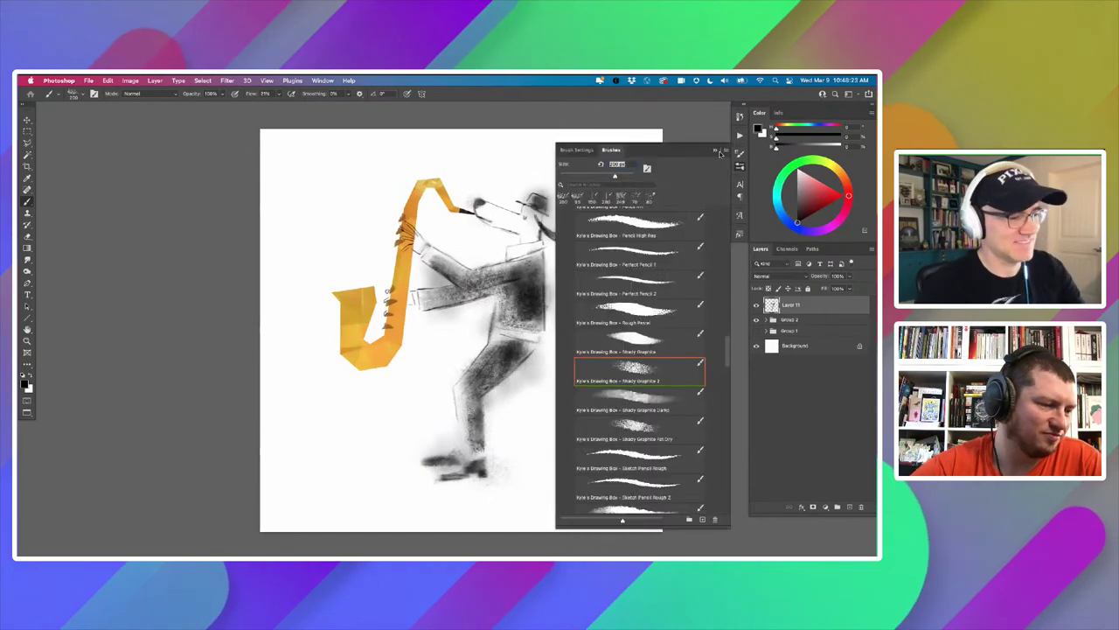
mouse_move(725, 342)
left_mouse_down()
mouse_move(673, 289)
mouse_move(568, 251)
mouse_move(568, 238)
left_mouse_up()
left_click(569, 259)
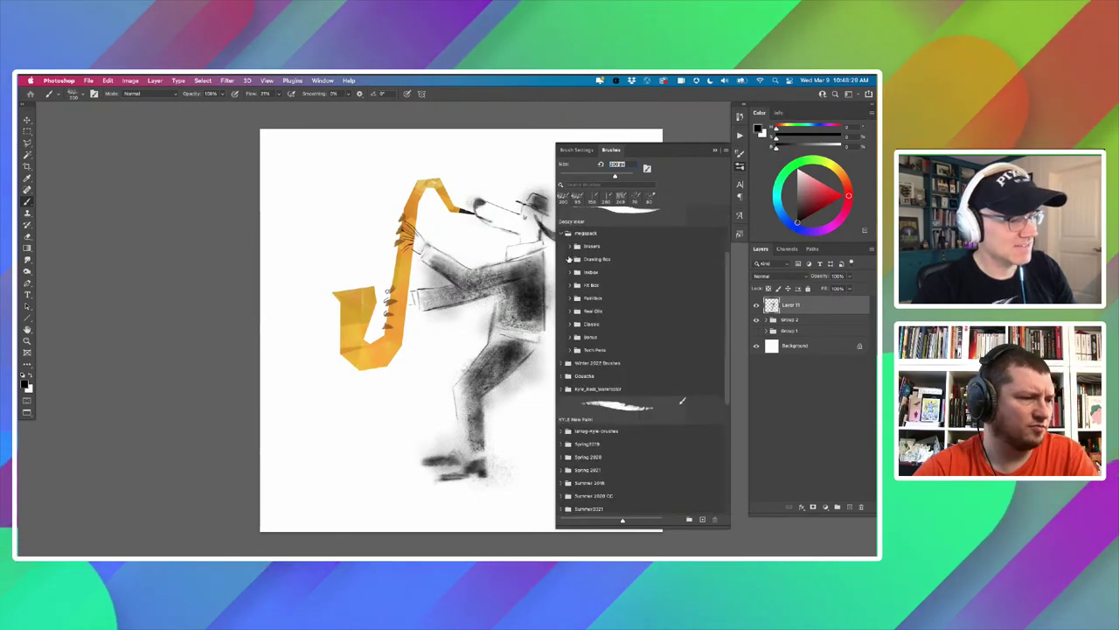
left_click(561, 234)
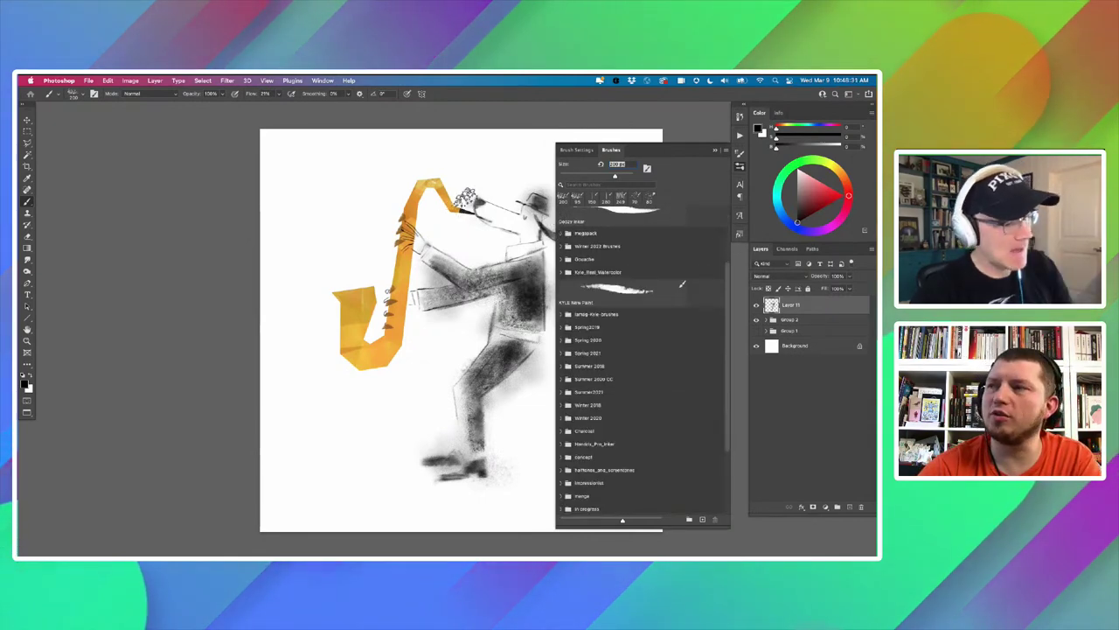
left_click(563, 245)
scroll(700, 287, "down", 10)
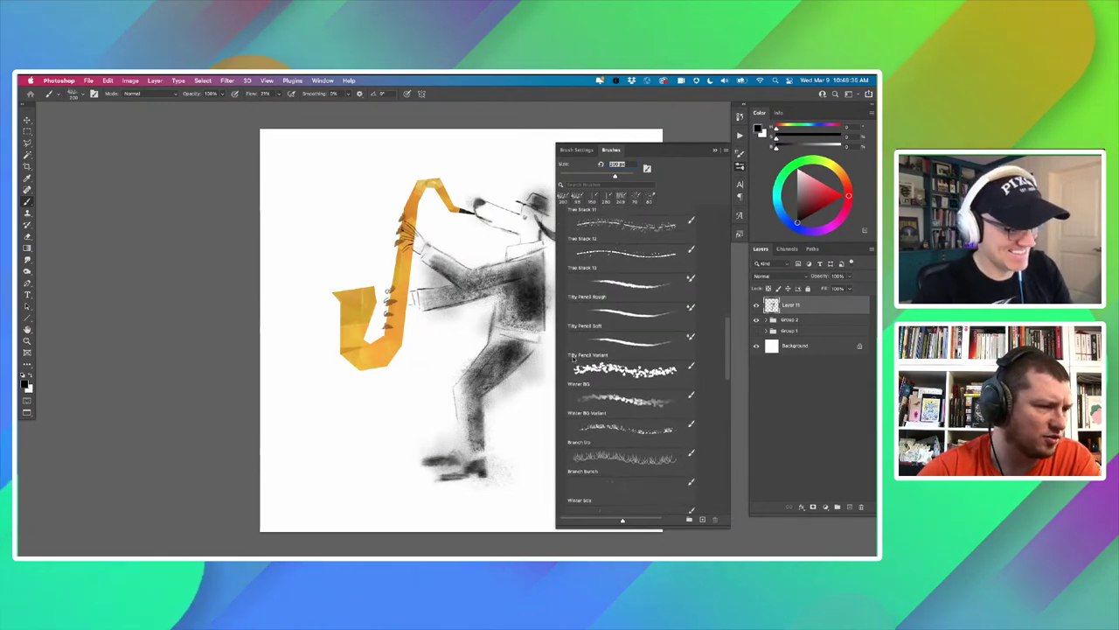
scroll(580, 340, "down", 1)
left_click(612, 335)
left_click(715, 150)
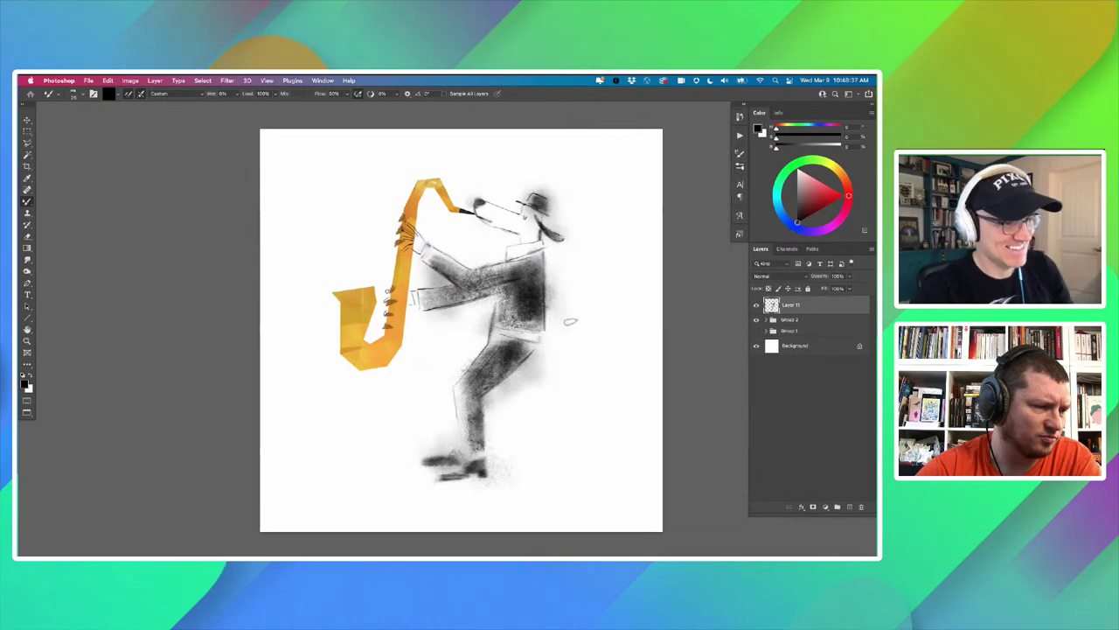
scroll(487, 453, "up", 3)
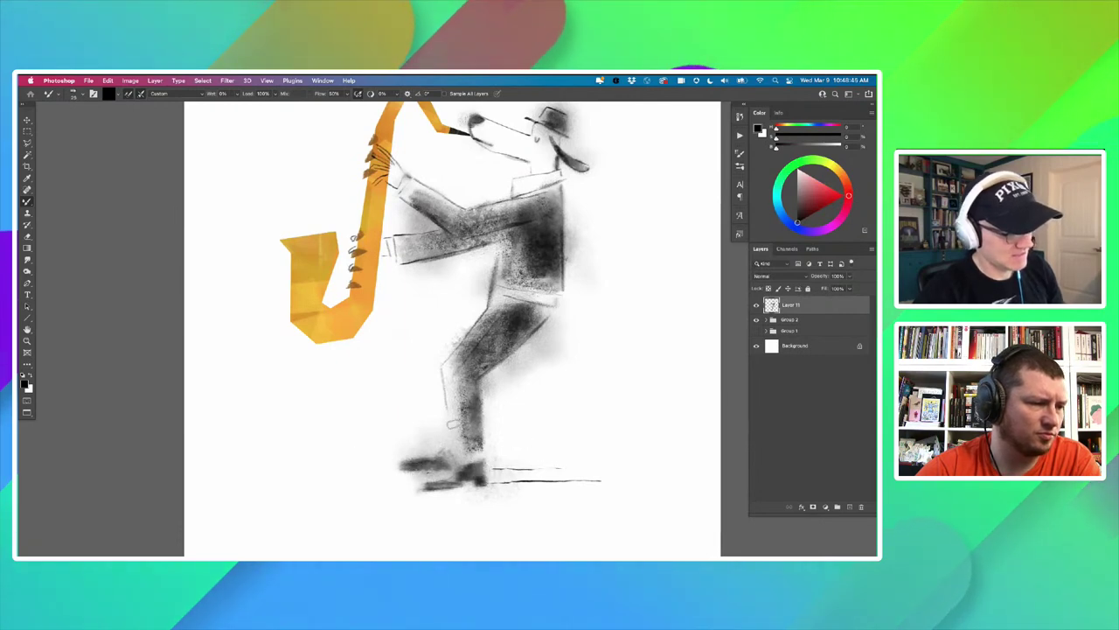
Draw a single music note and a beamed pair of notes floating above the saxophone's bell.
scroll(451, 424, "down", 3)
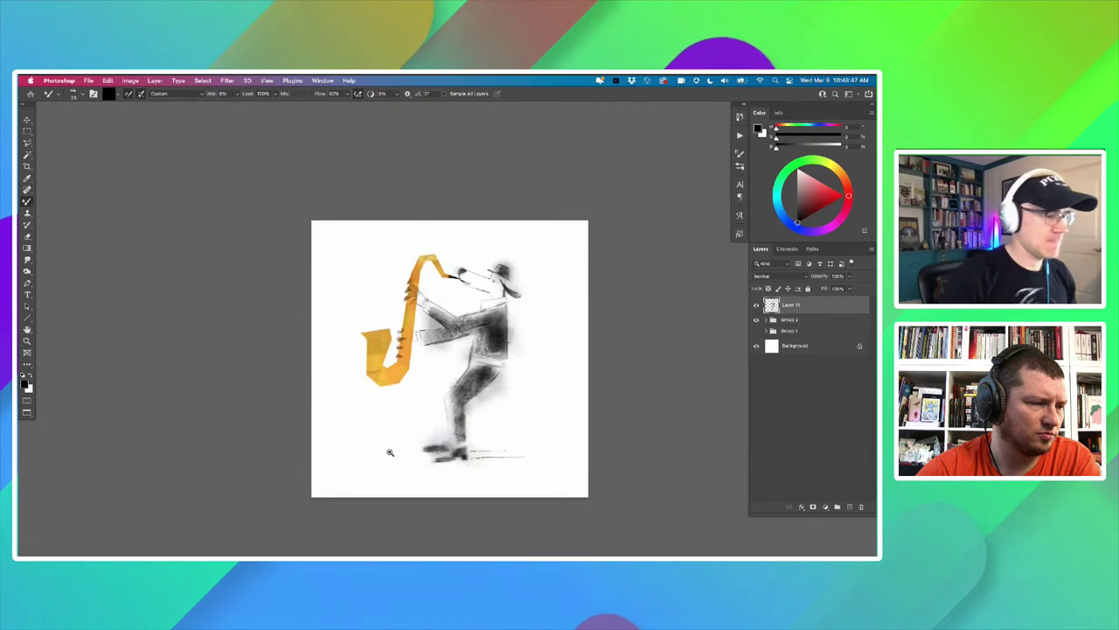
left_click_drag(390, 452, 420, 452)
left_click_drag(381, 400, 384, 428)
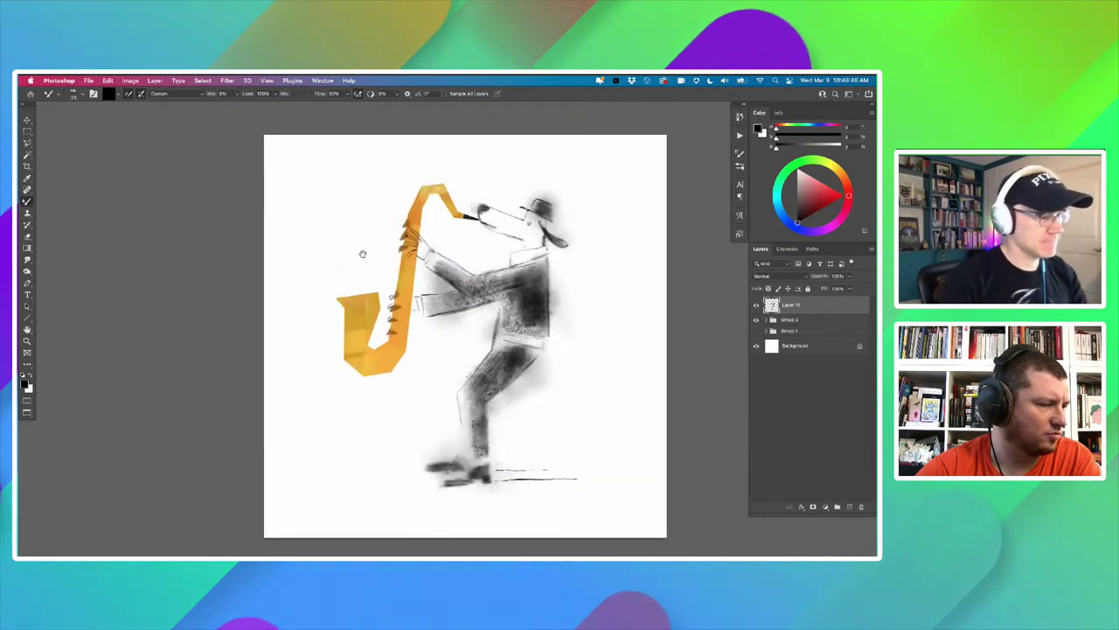
scroll(362, 253, "up", 1)
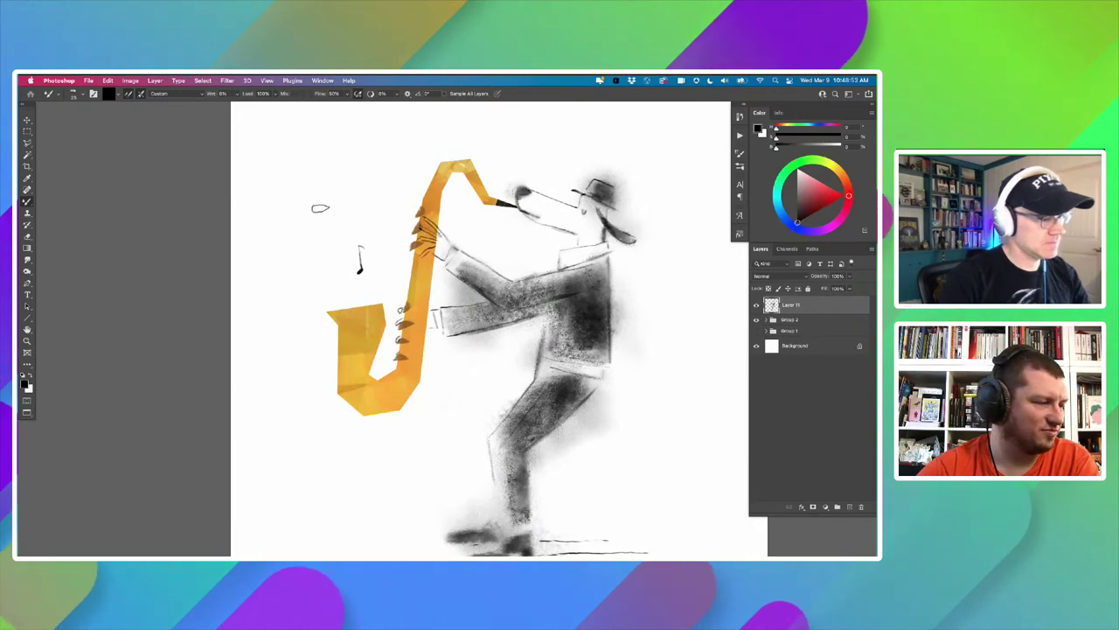
left_click_drag(332, 210, 307, 232)
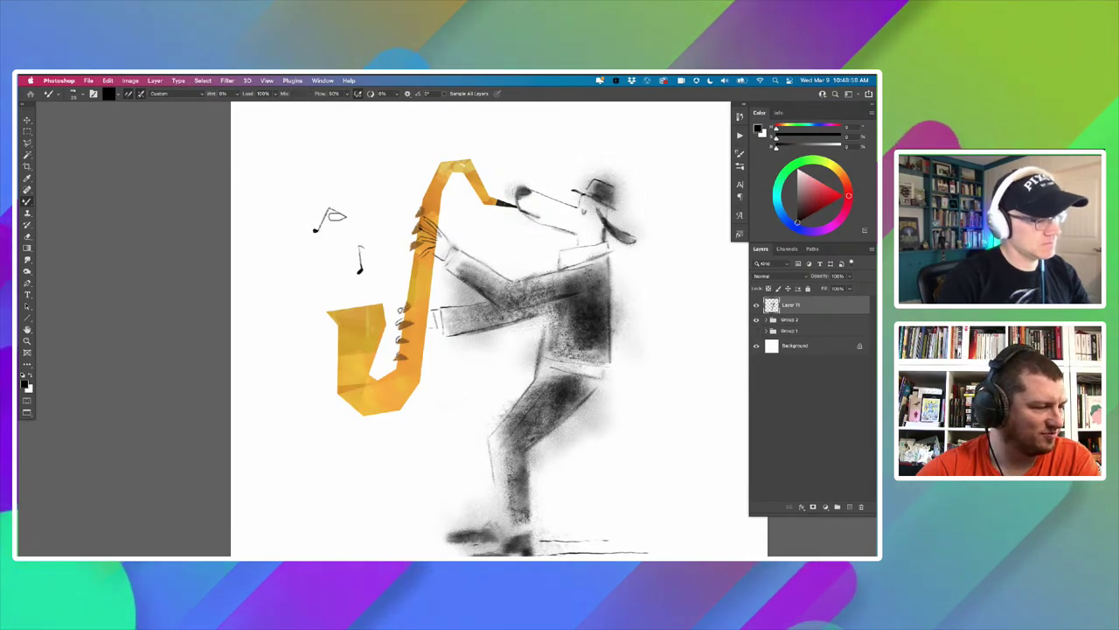
left_click_drag(336, 237, 330, 241)
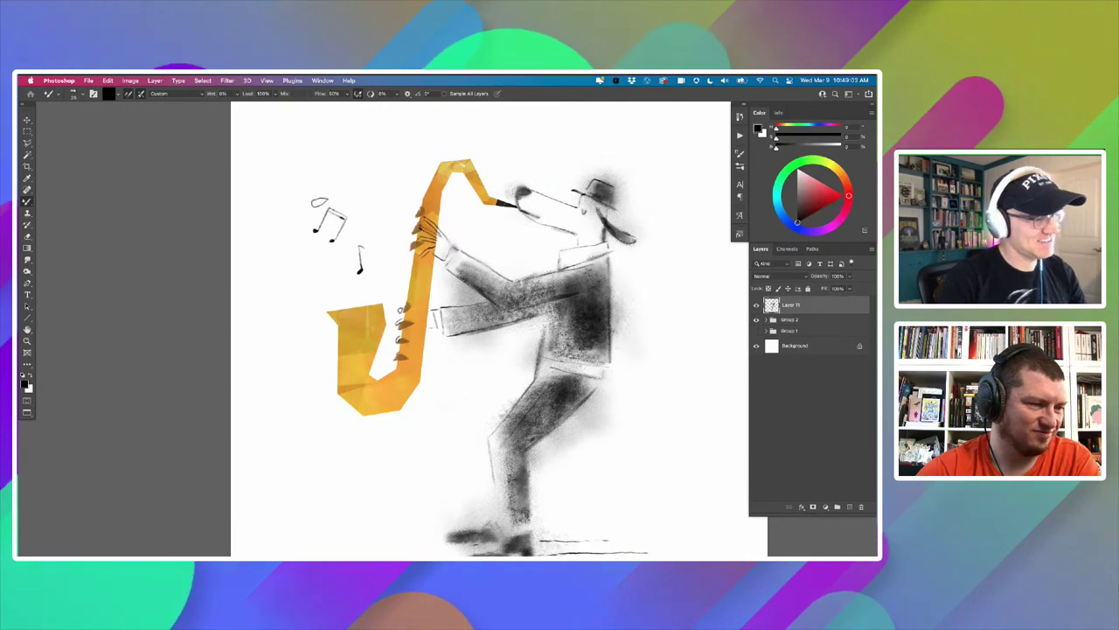
Draw a small note stem rising from the saxophone's bell and sign the artwork with initials above the ground lines.
left_click(336, 321, "alt")
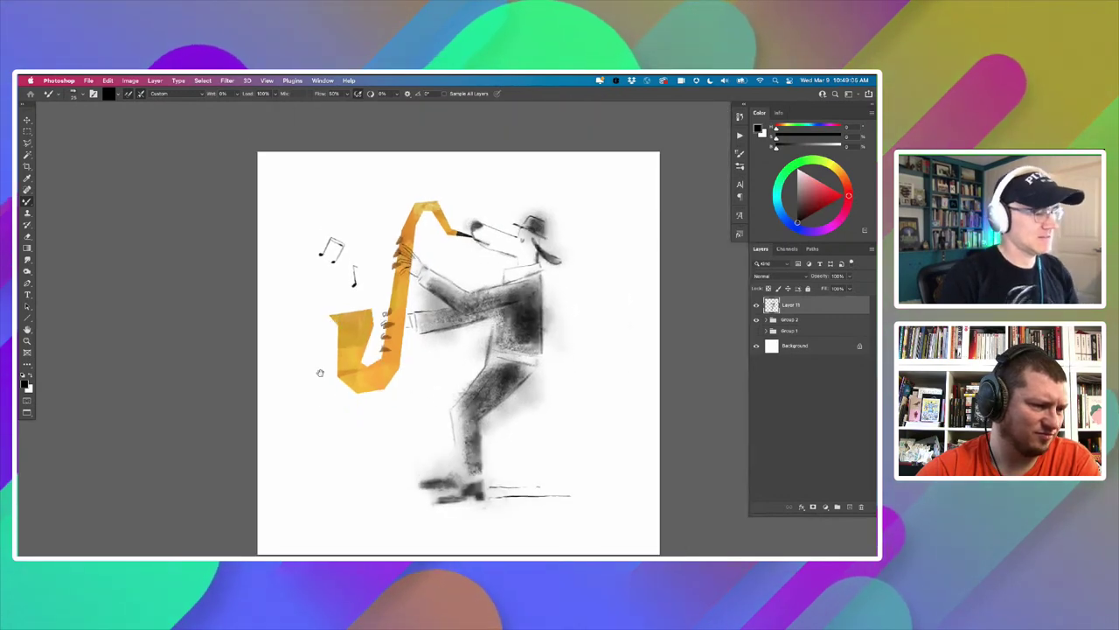
left_click(340, 273, "super")
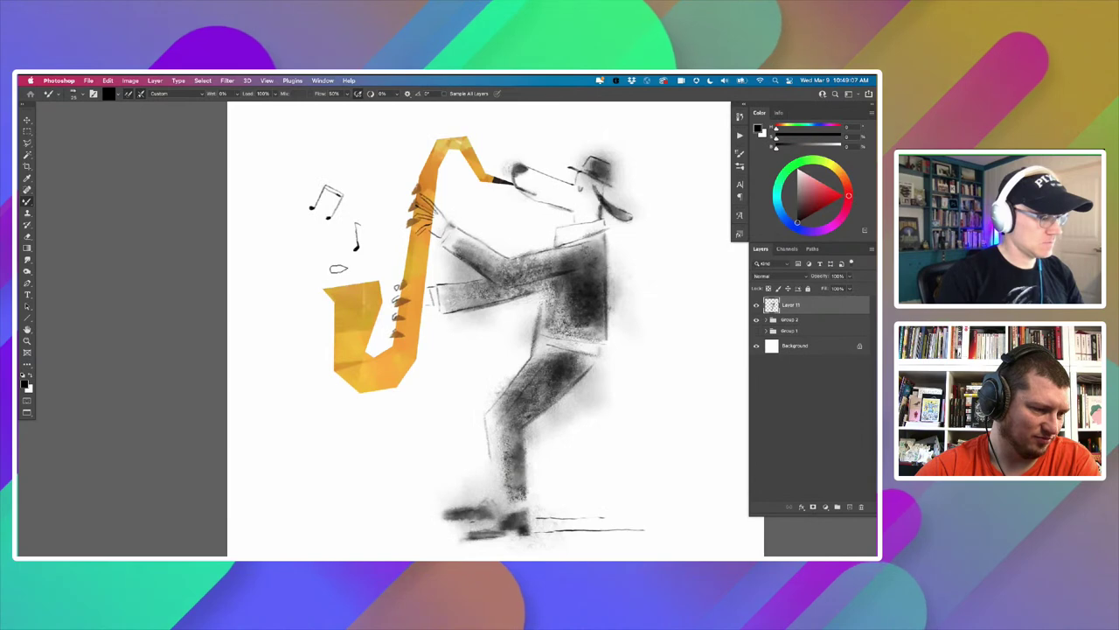
left_click(351, 406, "alt")
left_click_drag(338, 445, 335, 396)
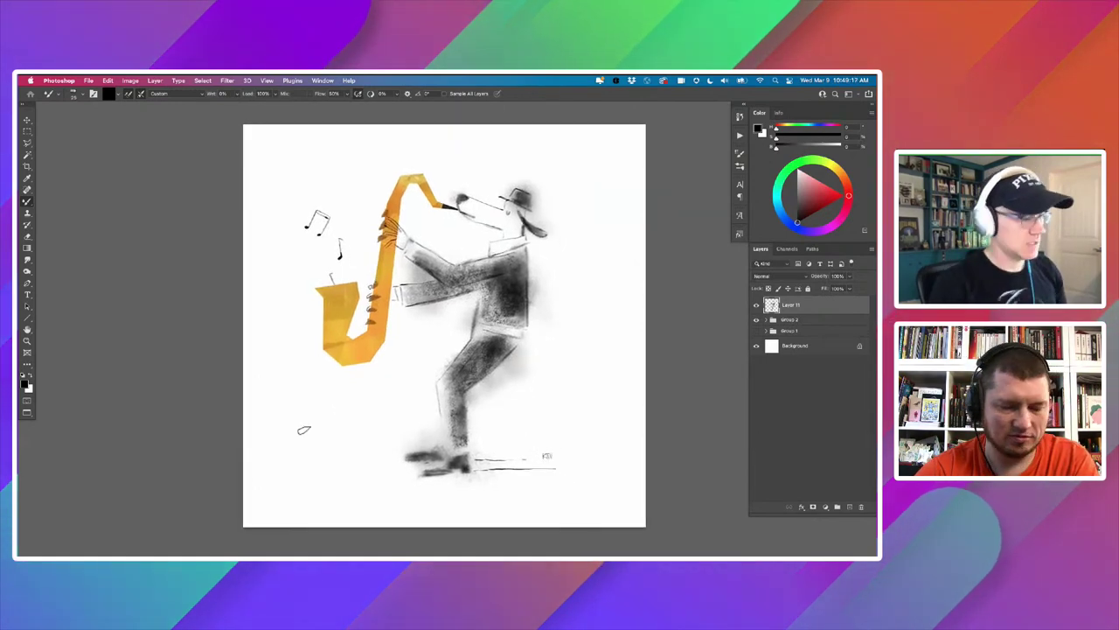
mouse_move(353, 431)
left_mouse_down()
mouse_move(363, 432)
mouse_move(327, 413)
left_mouse_up()
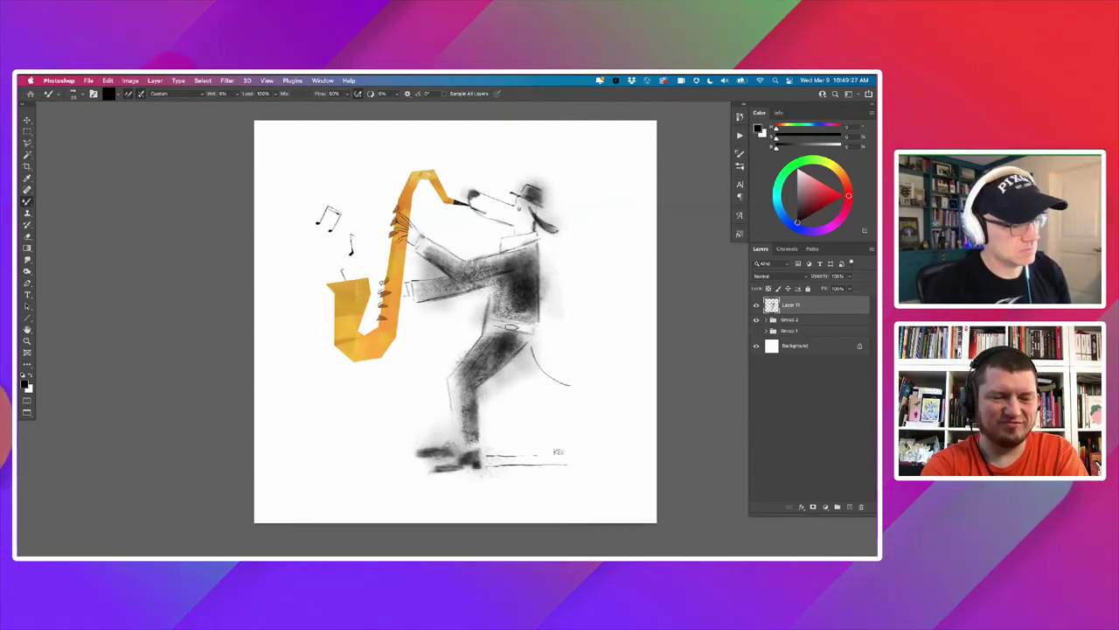
Draw a dark curved tail extending from the back of the dog's trousers, undoing the stray extra stroke beside it.
left_click(530, 362, "super")
mouse_move(488, 343)
left_mouse_down()
mouse_move(505, 374)
mouse_move(543, 392)
left_mouse_up()
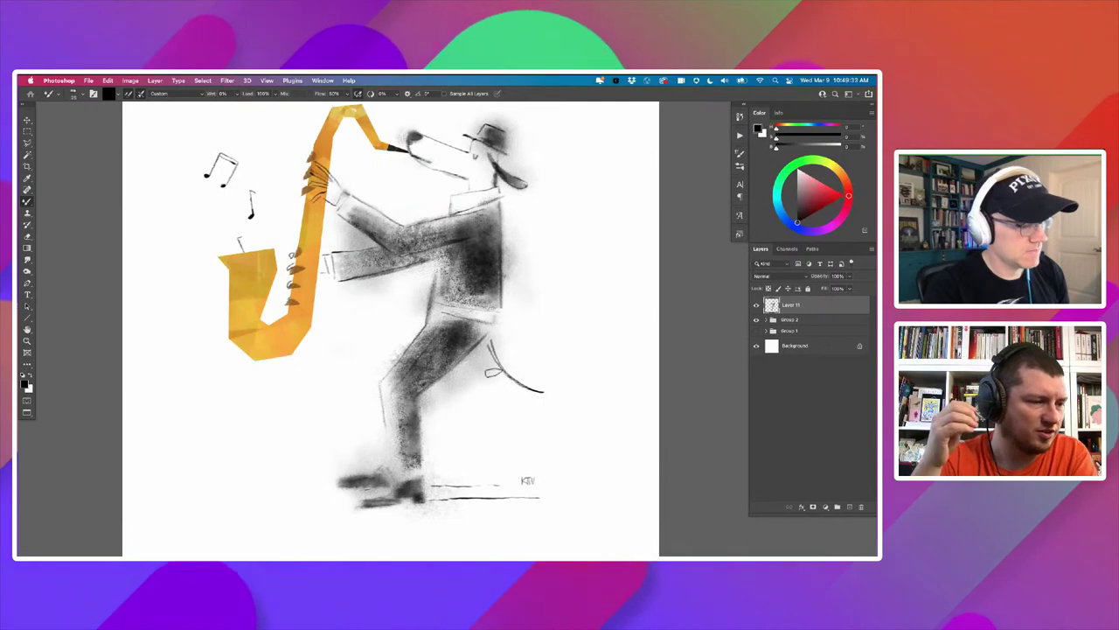
key("super+z")
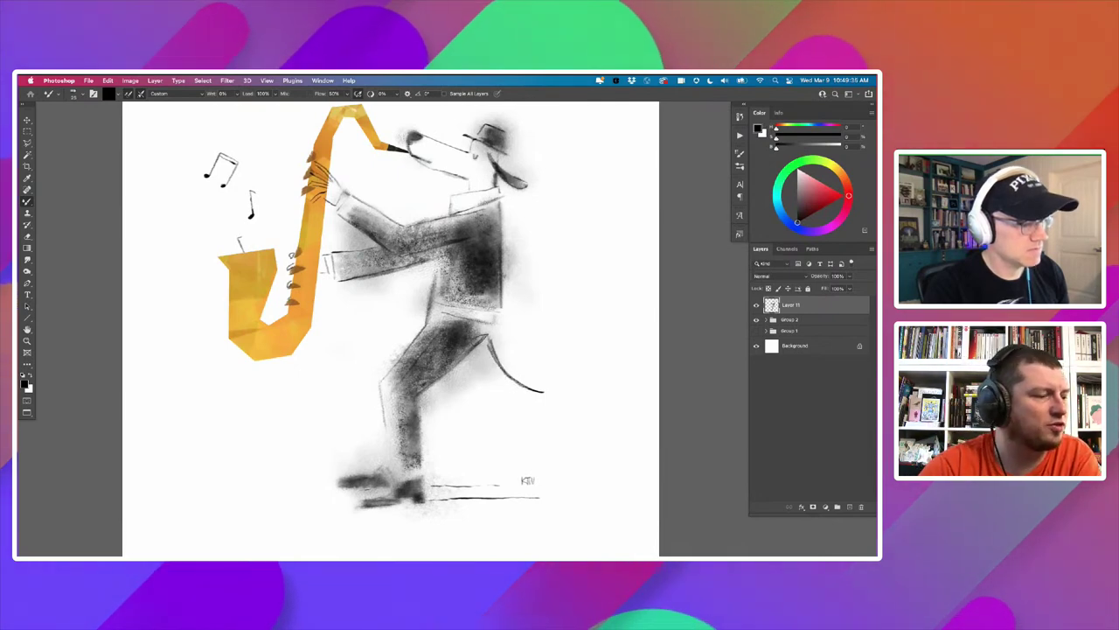
Group Layer 11 together with Group 2 into one layer group, undoing an extra new layer.
key("super+minus")
key("super+minus")
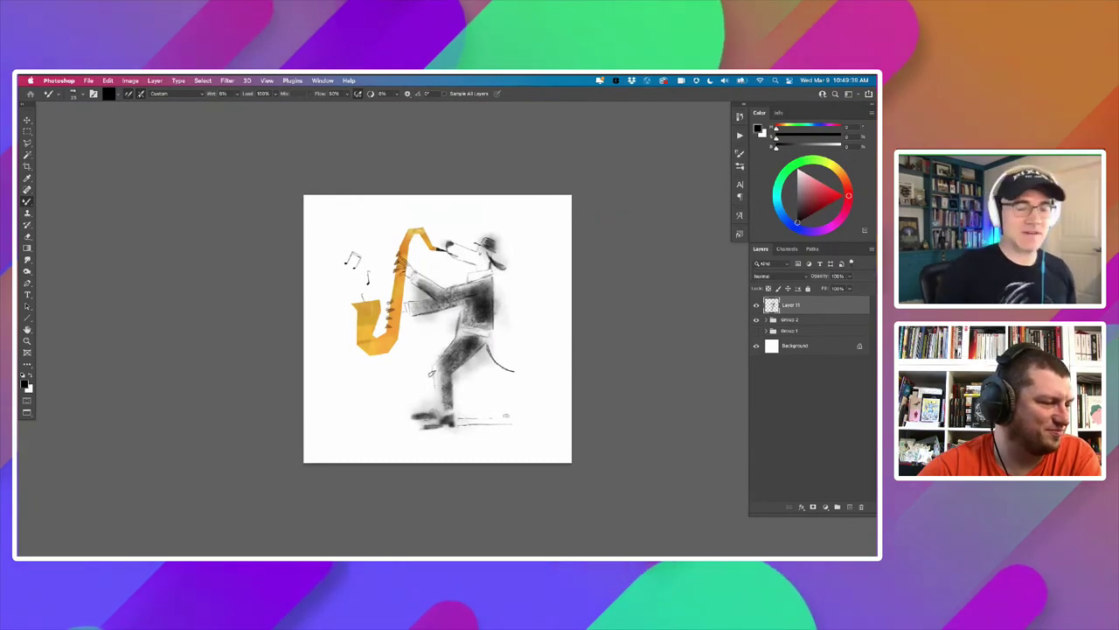
key("super+equal")
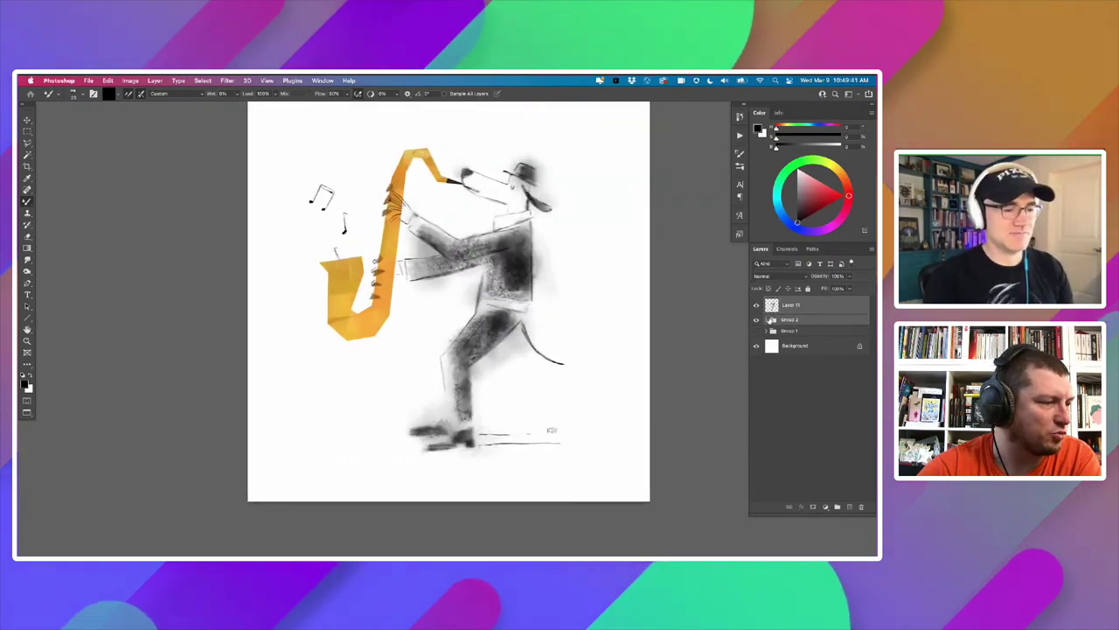
key("super+g")
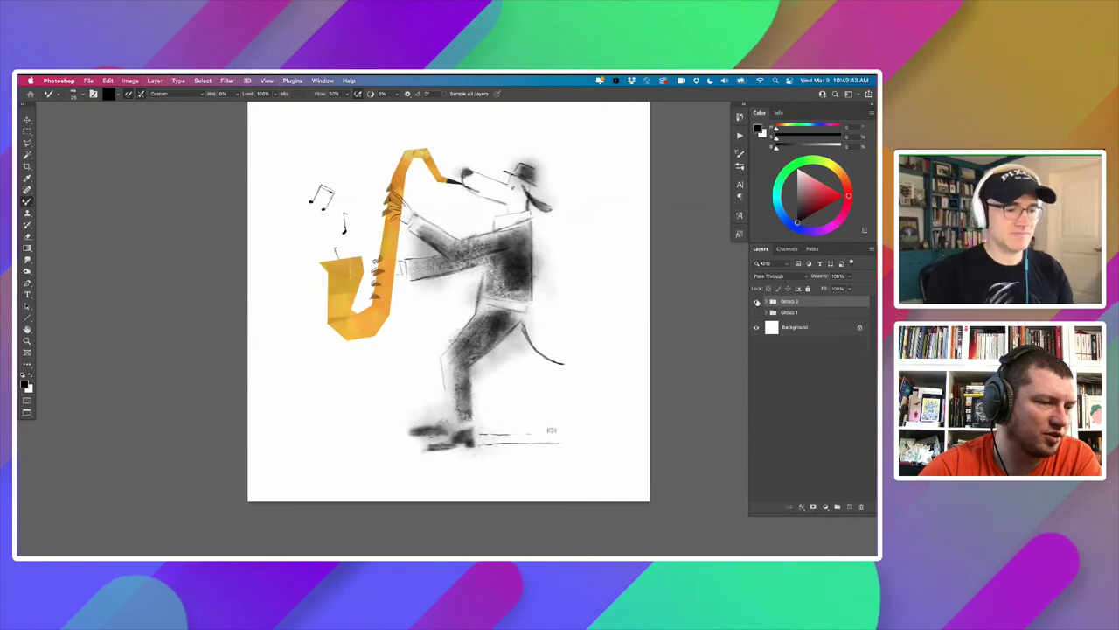
left_click_drag(311, 397, 286, 412)
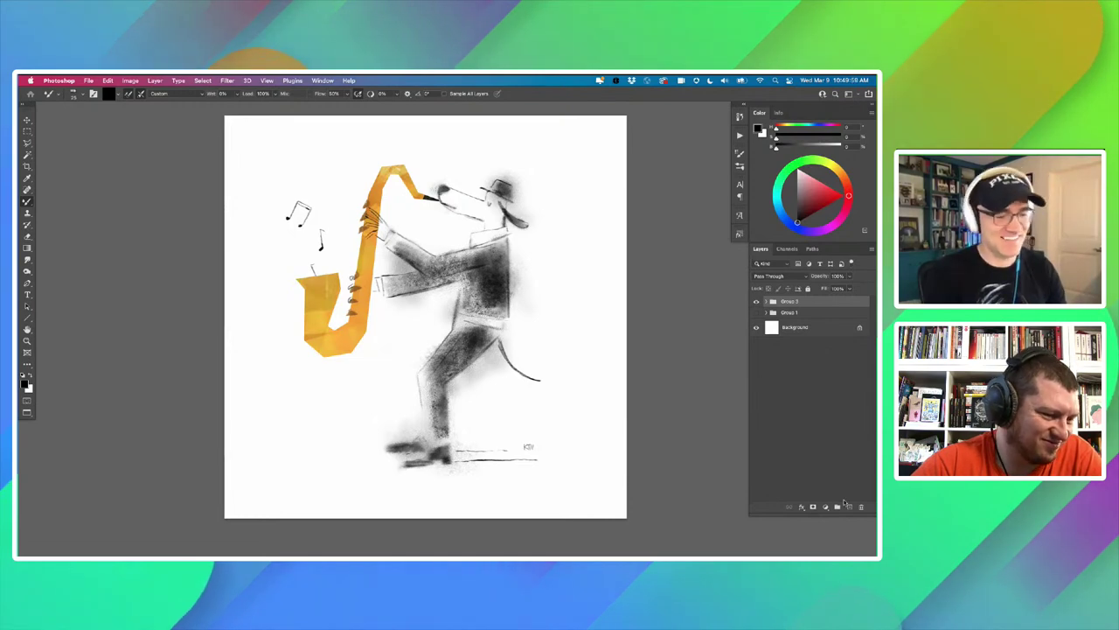
left_click(849, 507)
key("super+z")
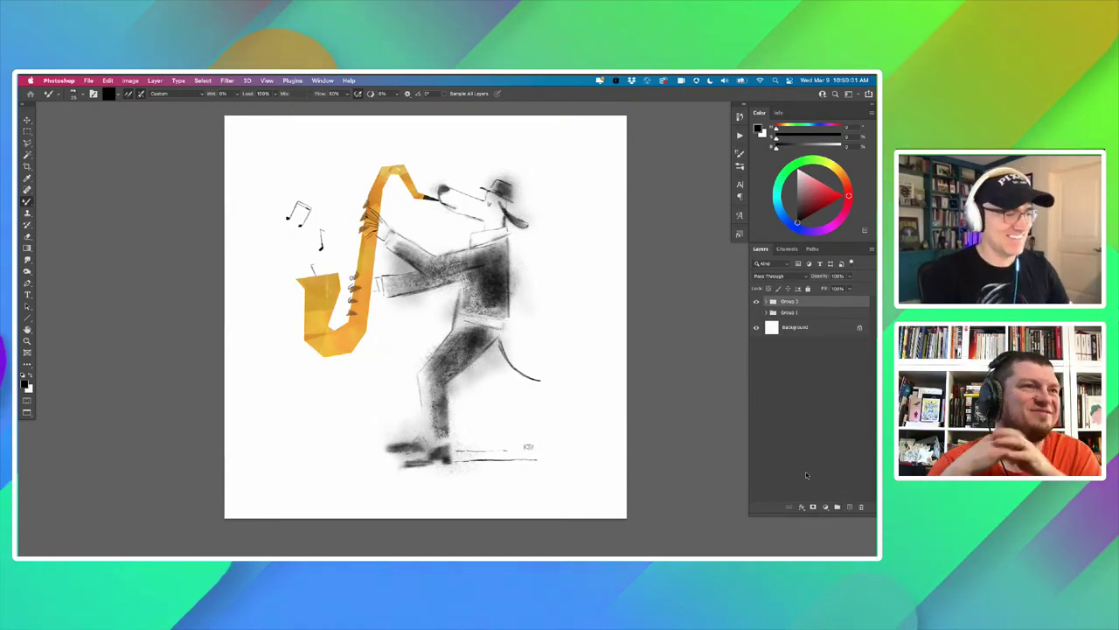